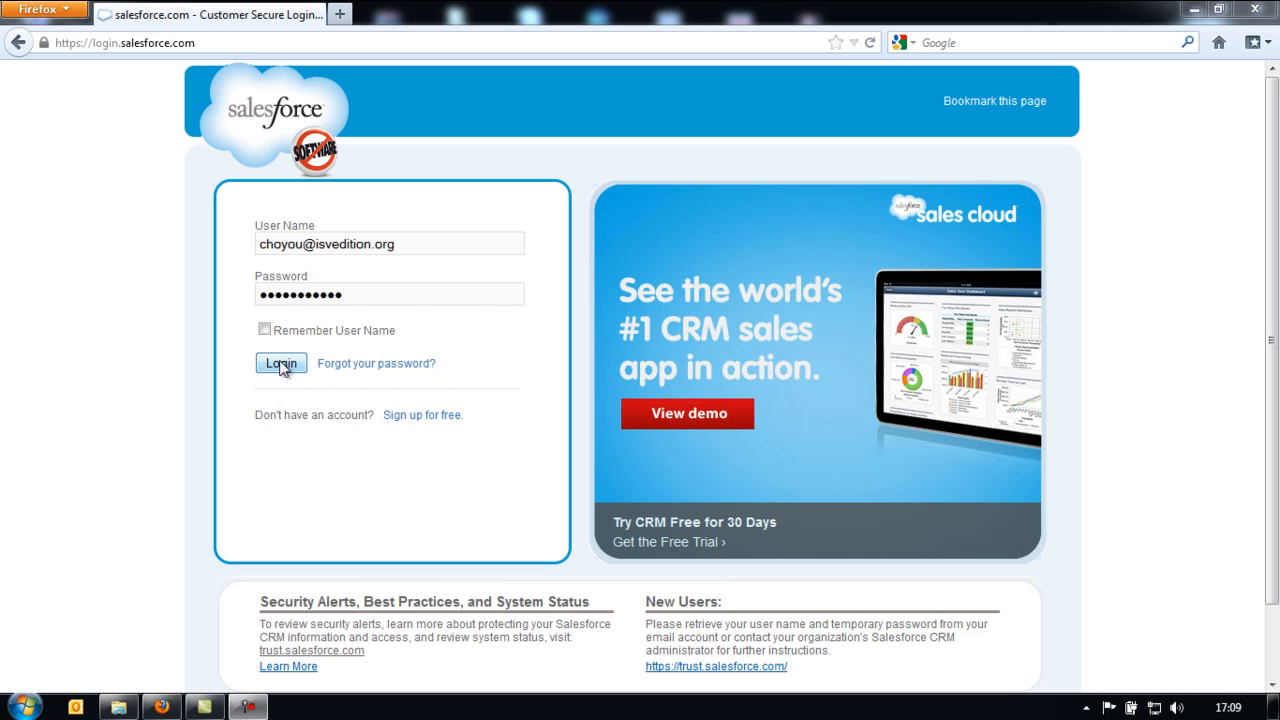
- Sign in to the Salesforce org with the entered user name and password
click(281, 364)
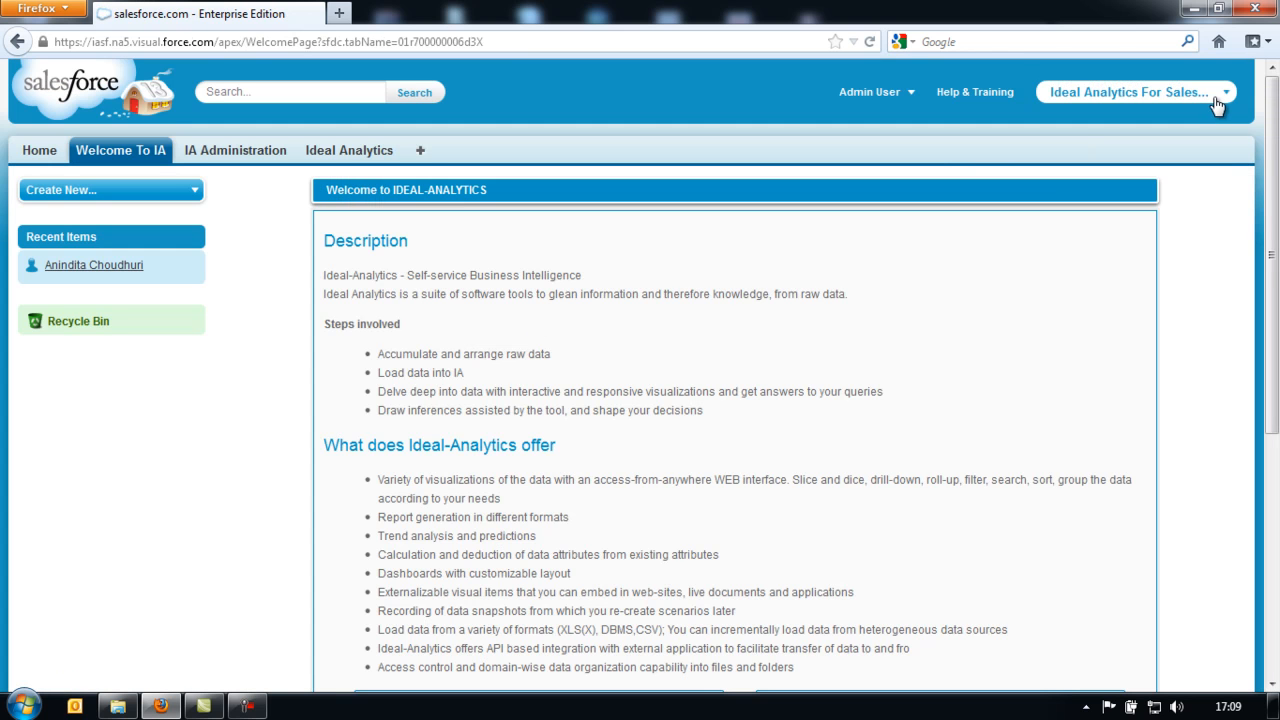
- Check the app list, scroll through the Welcome to IA page, then open the Ideal Analytics tab
click(1223, 100)
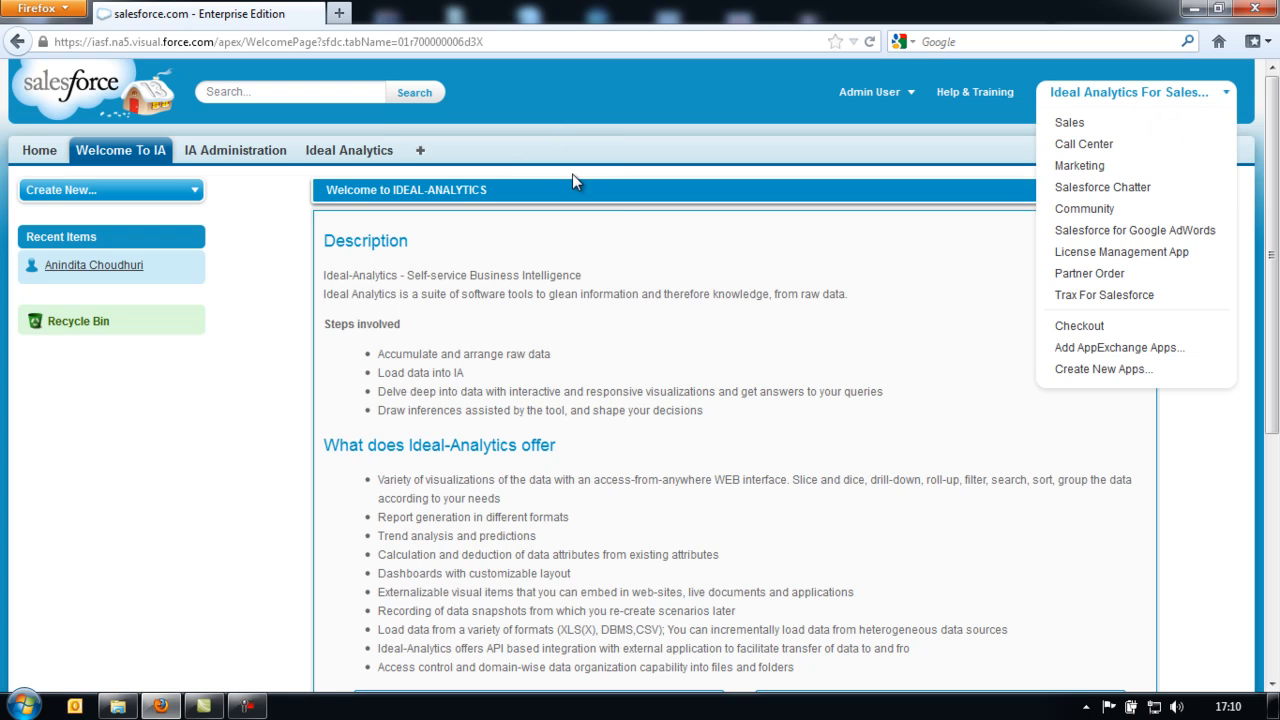
click(614, 220)
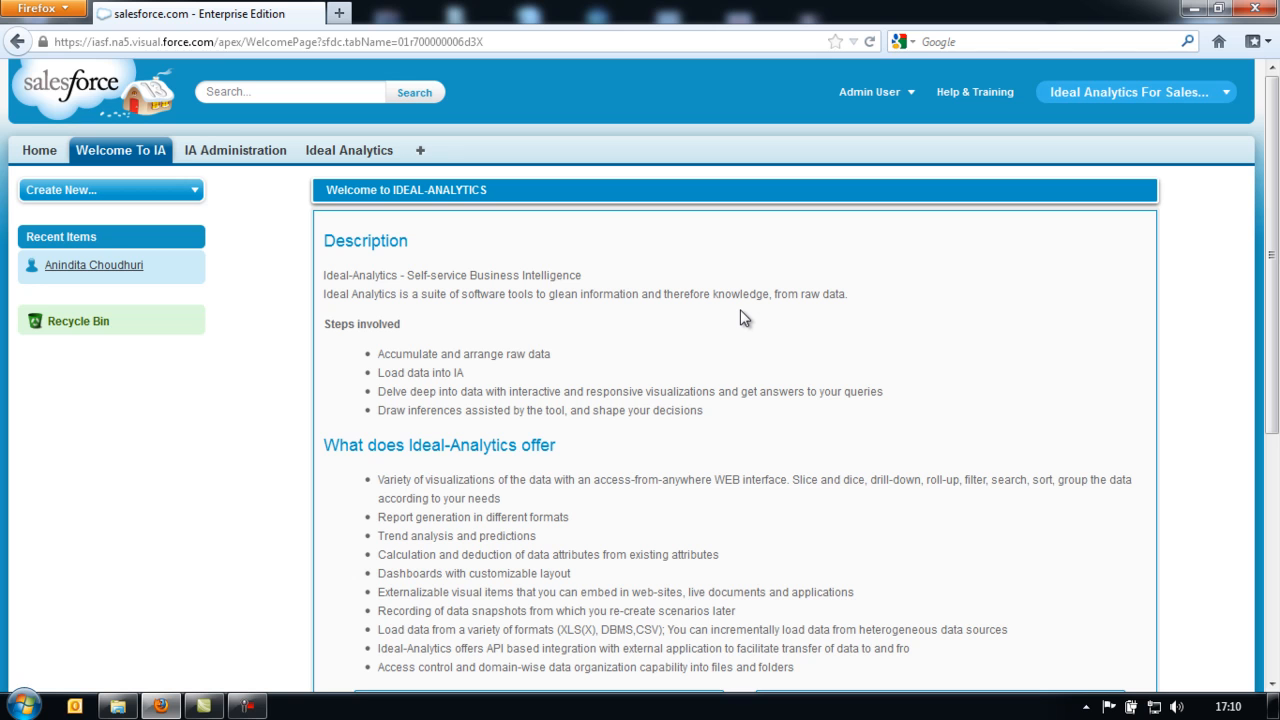
scroll(744, 318, down, 2)
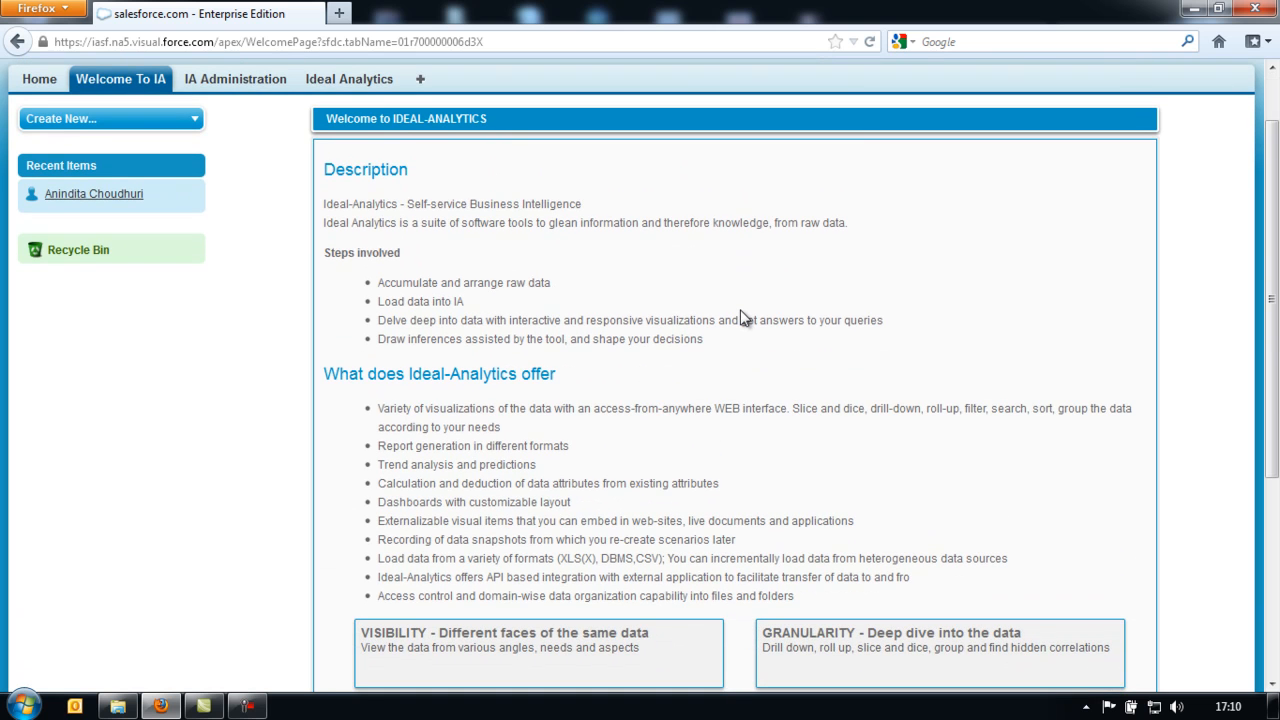
scroll(744, 318, down, 2)
scroll(744, 318, down, 2)
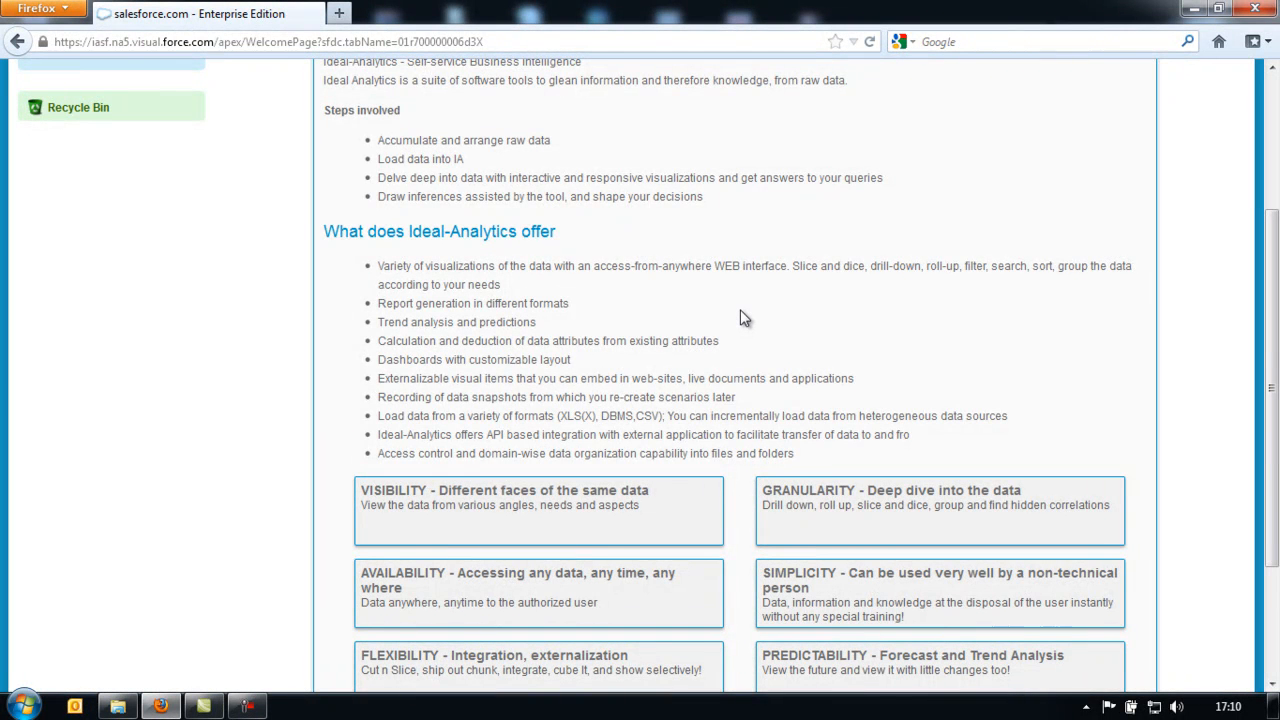
scroll(744, 318, down, 2)
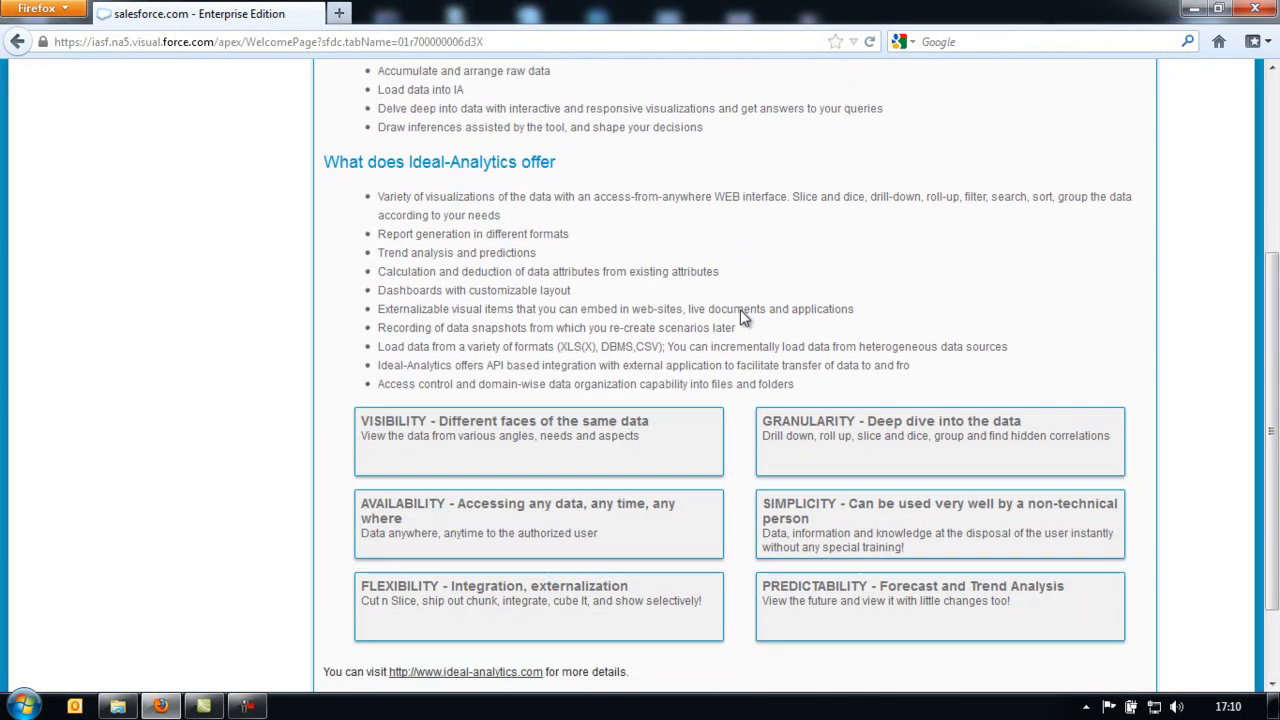
scroll(741, 311, down, 2)
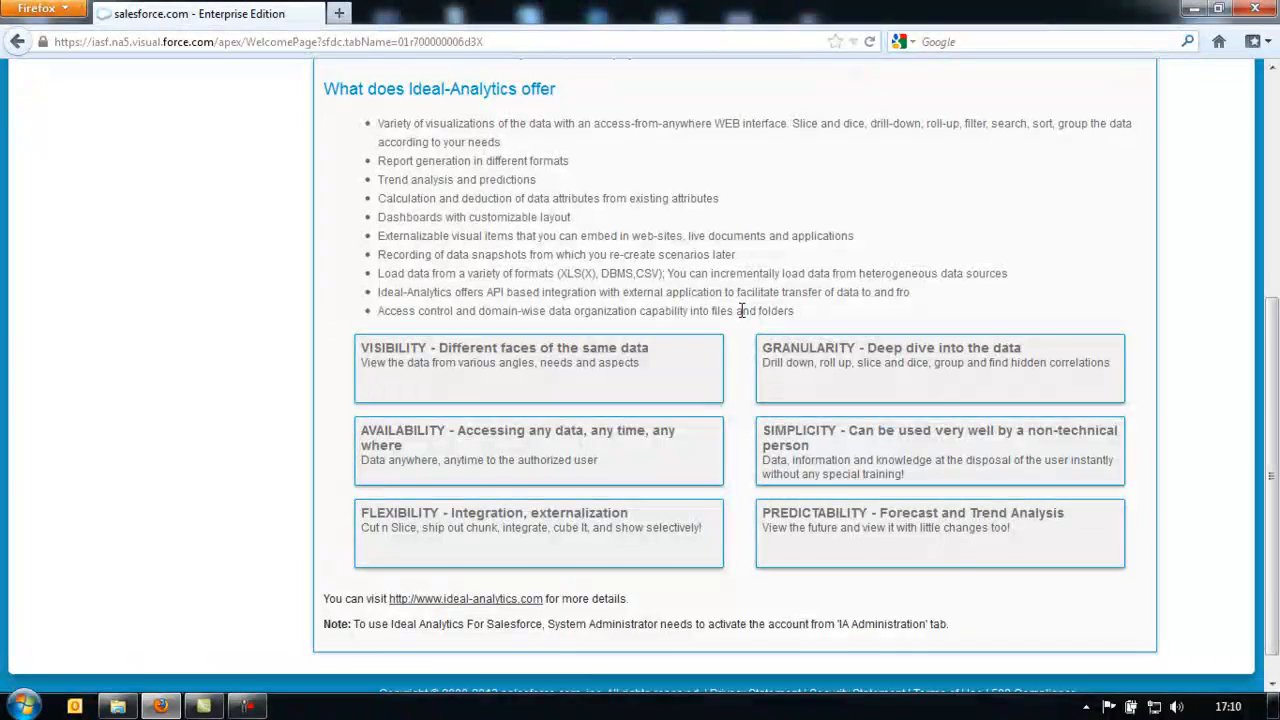
scroll(741, 311, up, 5)
scroll(741, 311, up, 3)
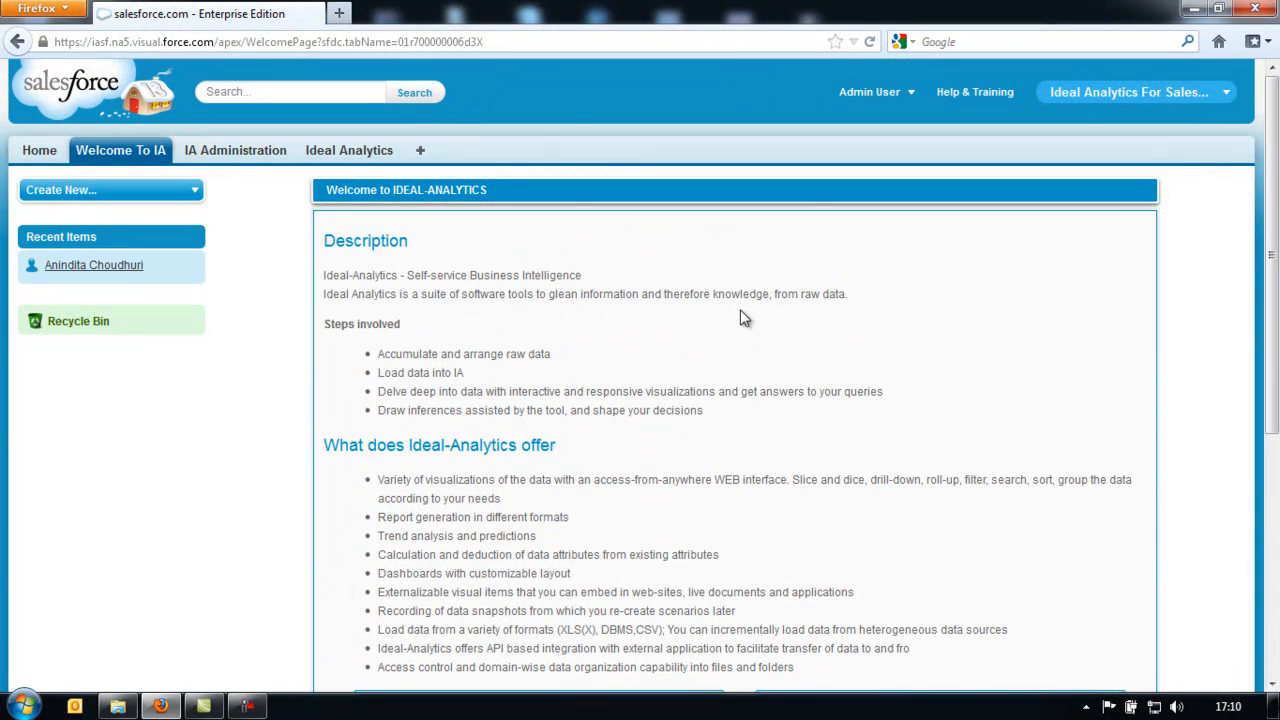
click(335, 155)
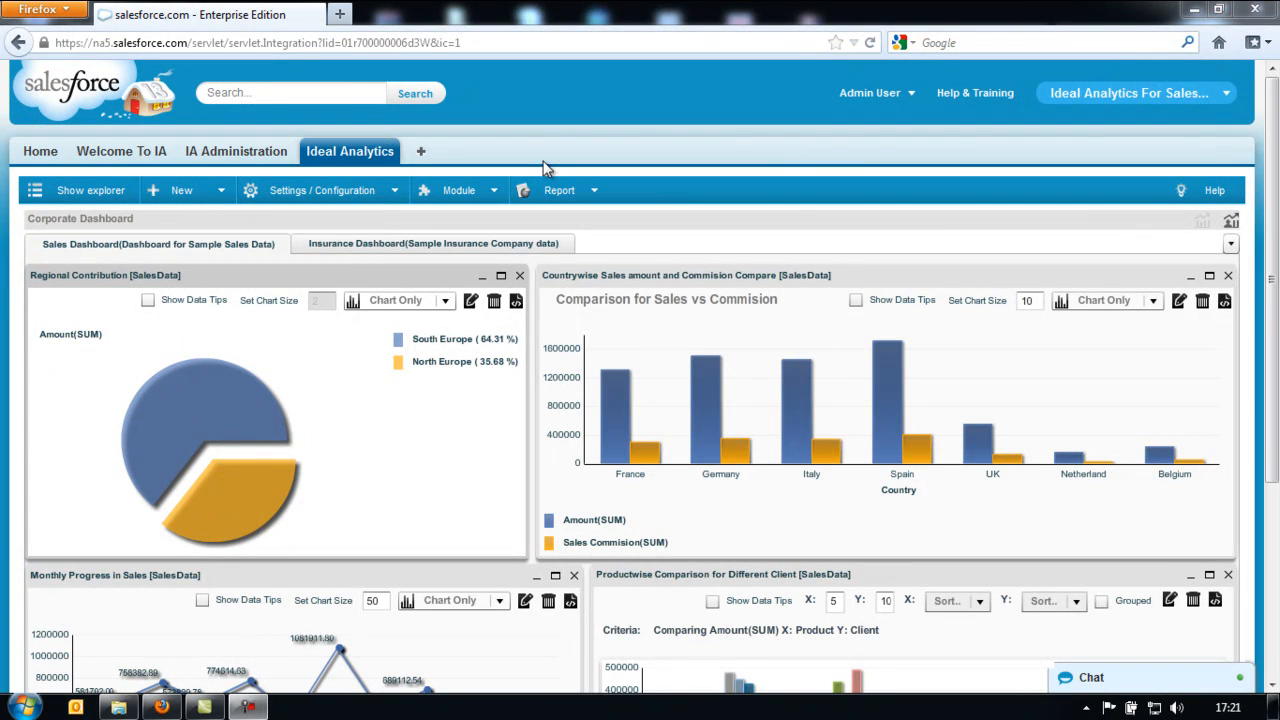
- Show a narrowed dataset explorer beside the dashboard, view the Insurance and Sales Dashboards, then bring up SalesData's options
click(90, 191)
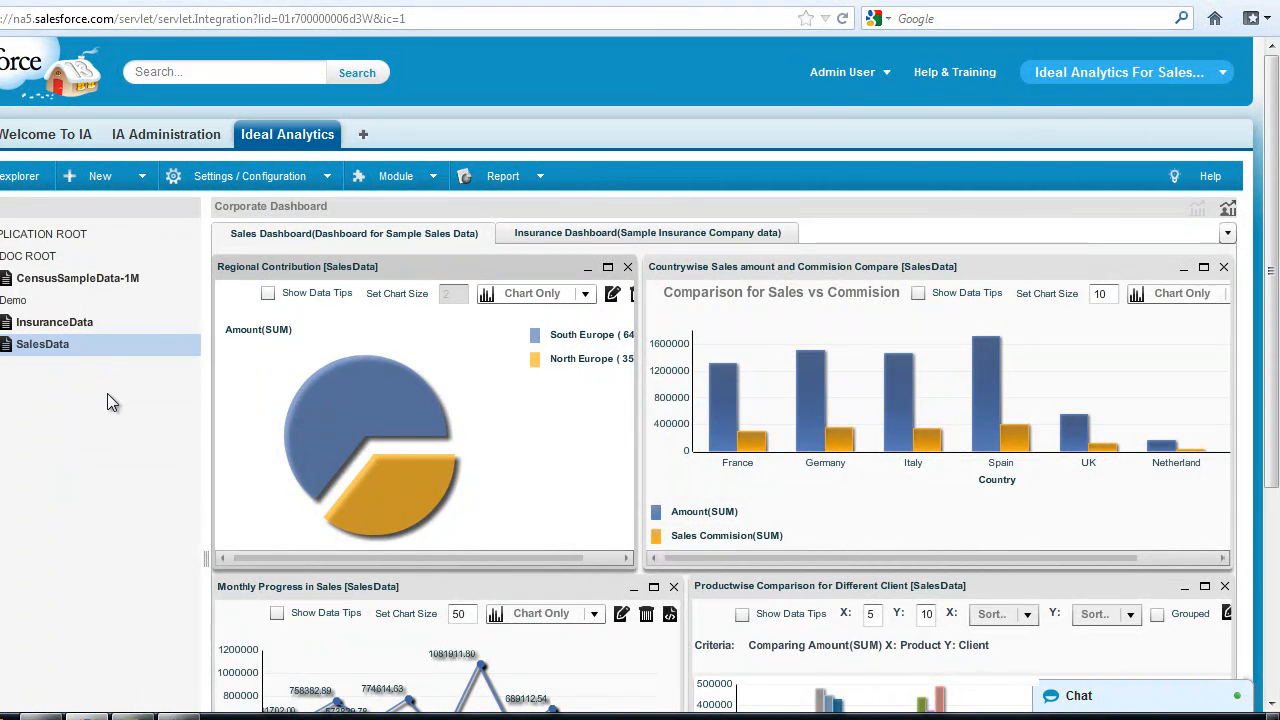
mouse_move(205, 556)
mouse_down()
mouse_move(213, 568)
mouse_move(186, 556)
mouse_up()
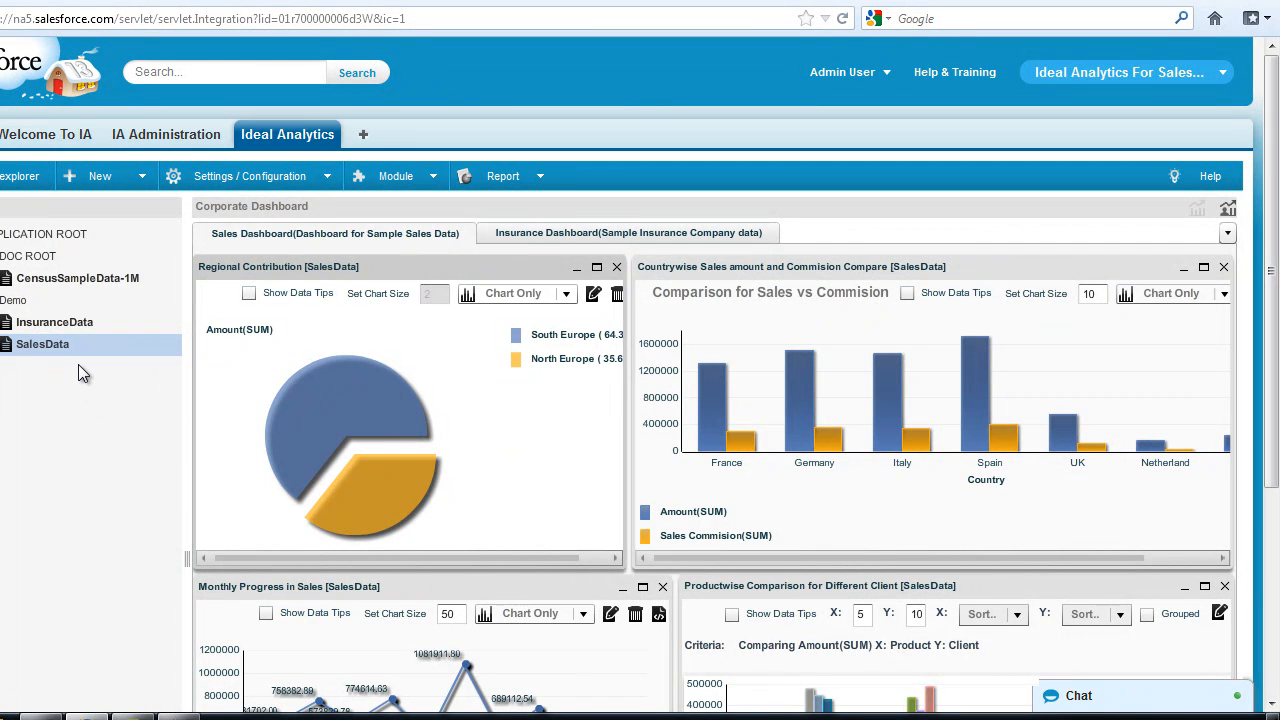
click(661, 240)
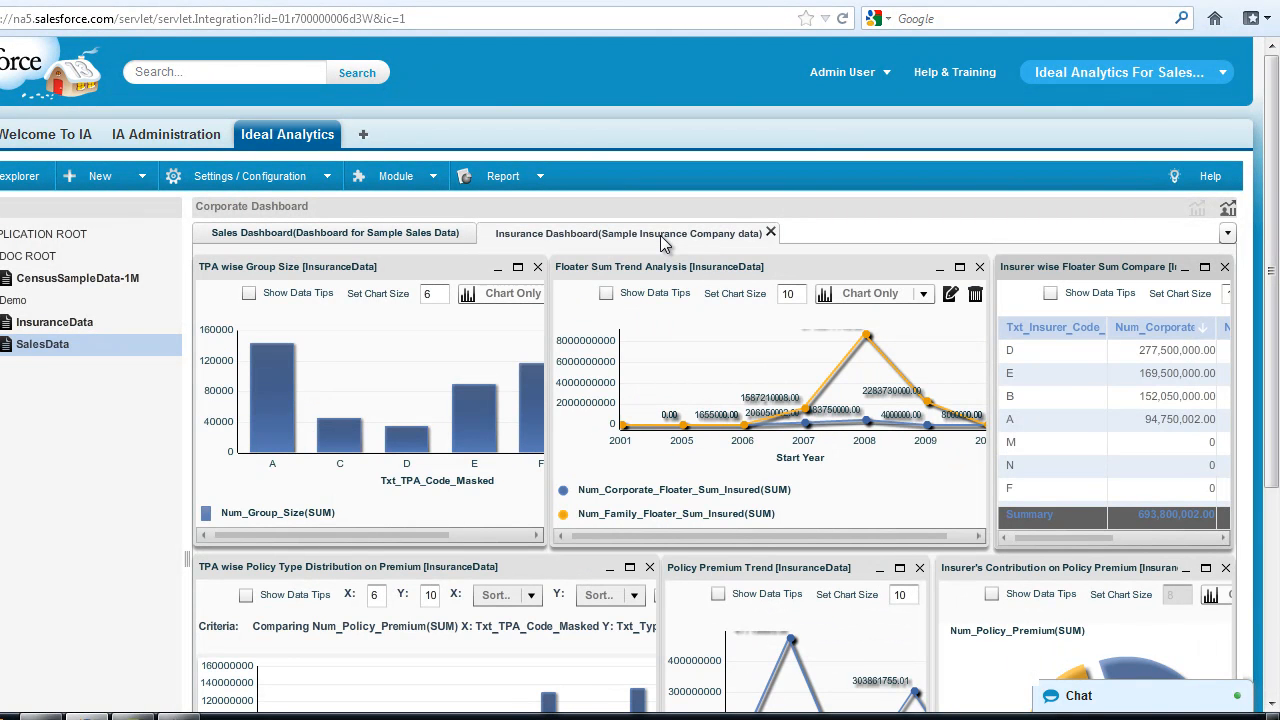
click(370, 238)
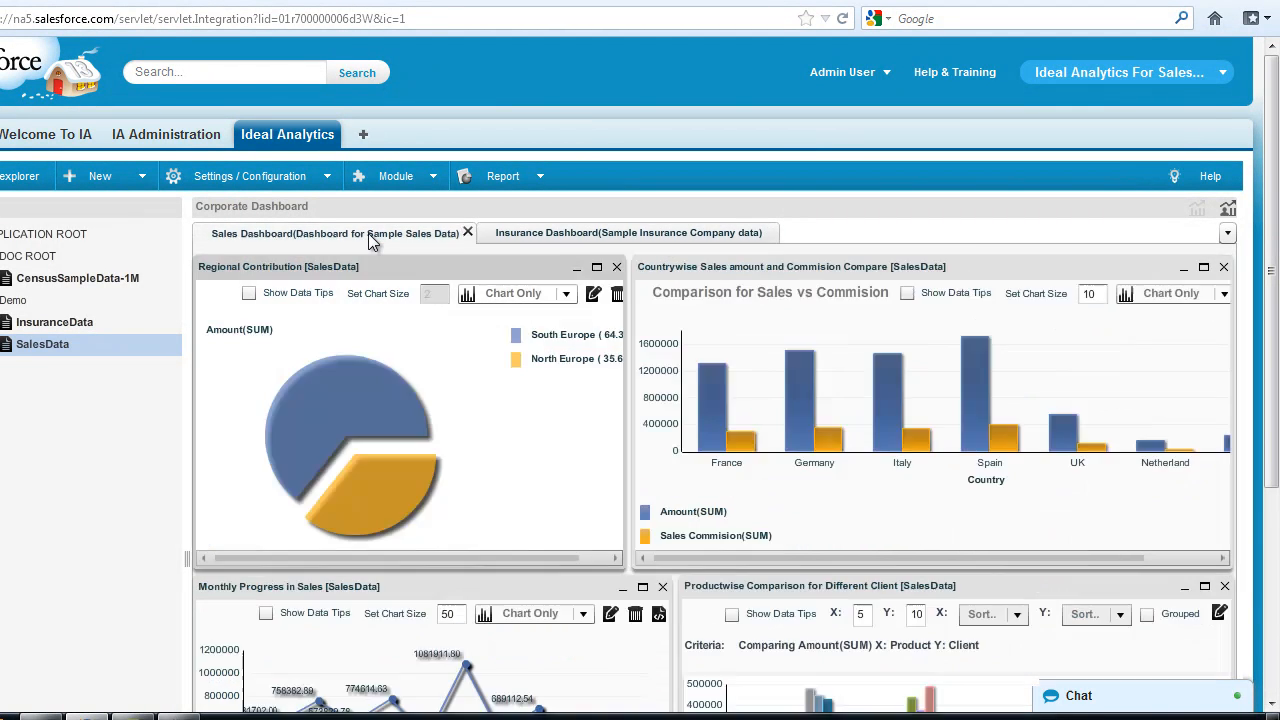
right_click(86, 350)
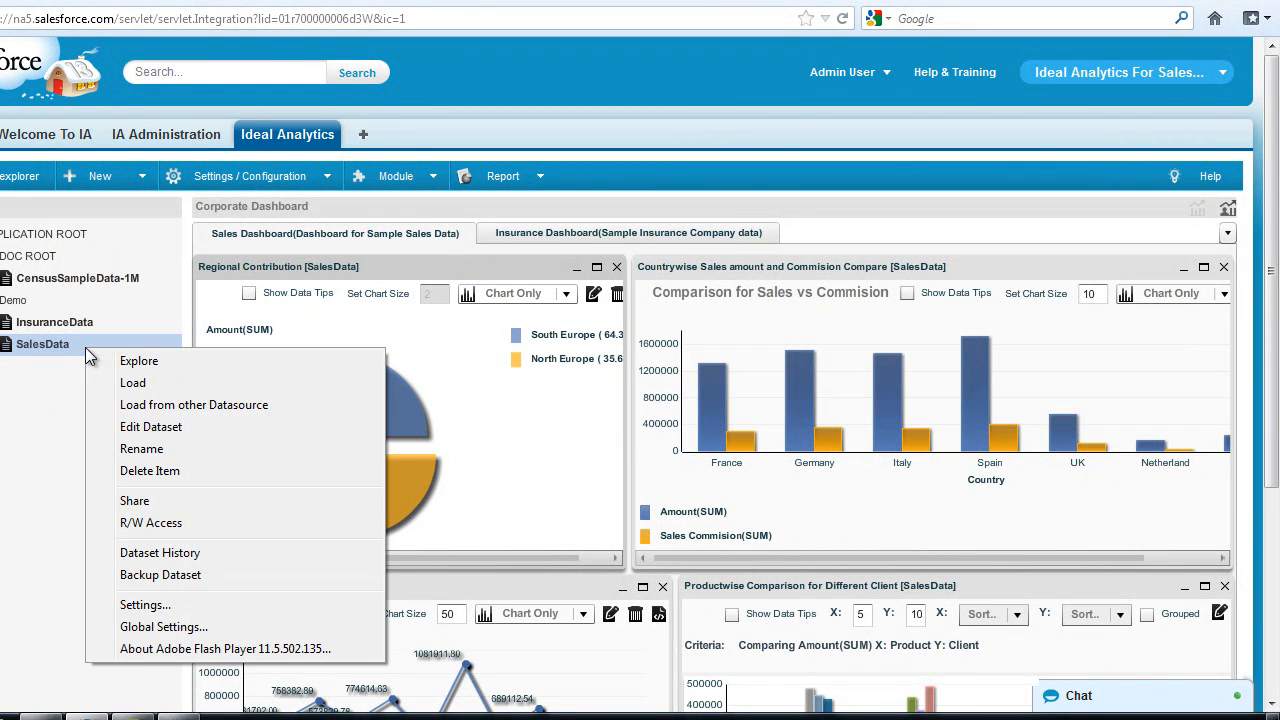
- Explore the SalesData dataset in the report builder and view the New menu choices
click(191, 363)
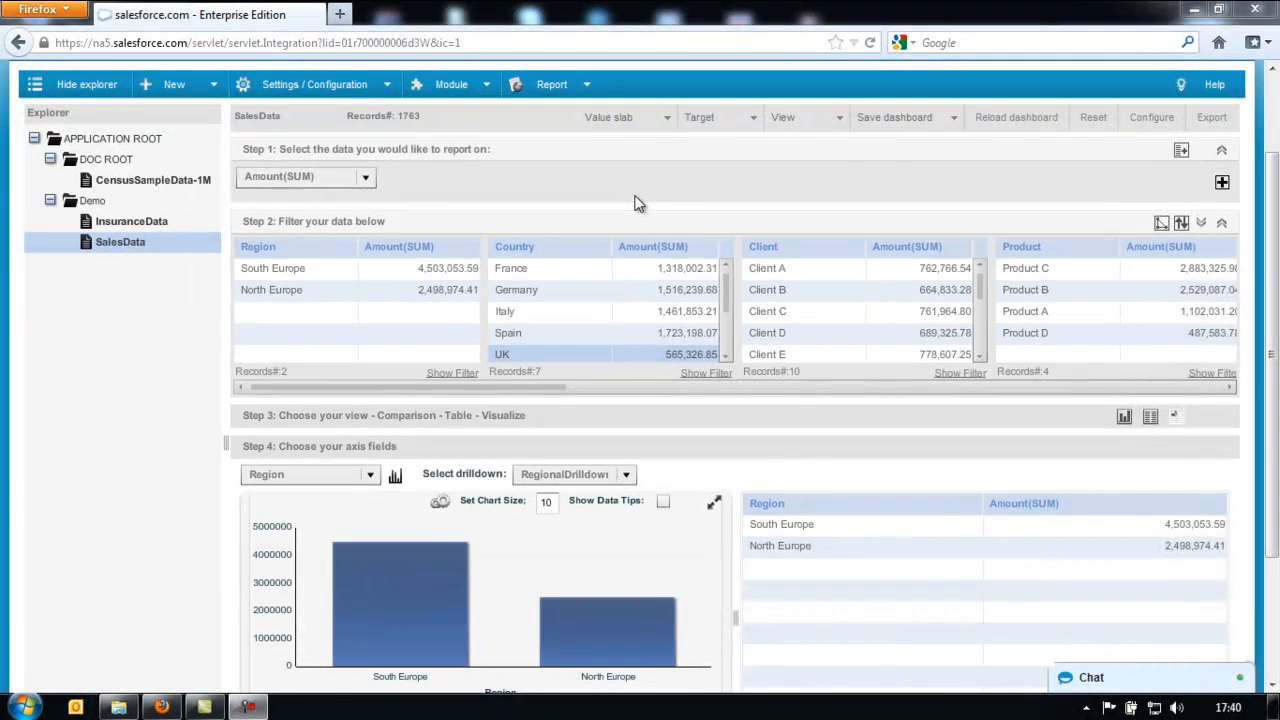
click(214, 86)
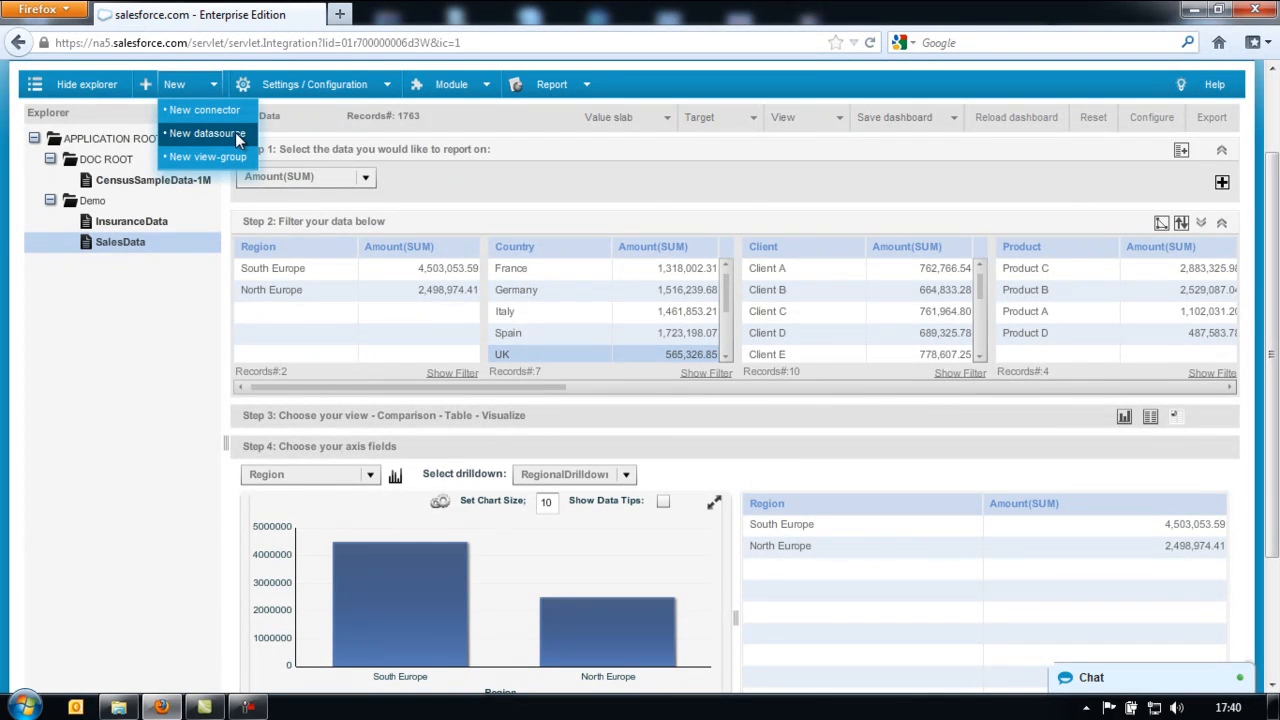
- Start a new datasource named and described Leads using the Account Connector(Salesforce) connector
click(235, 133)
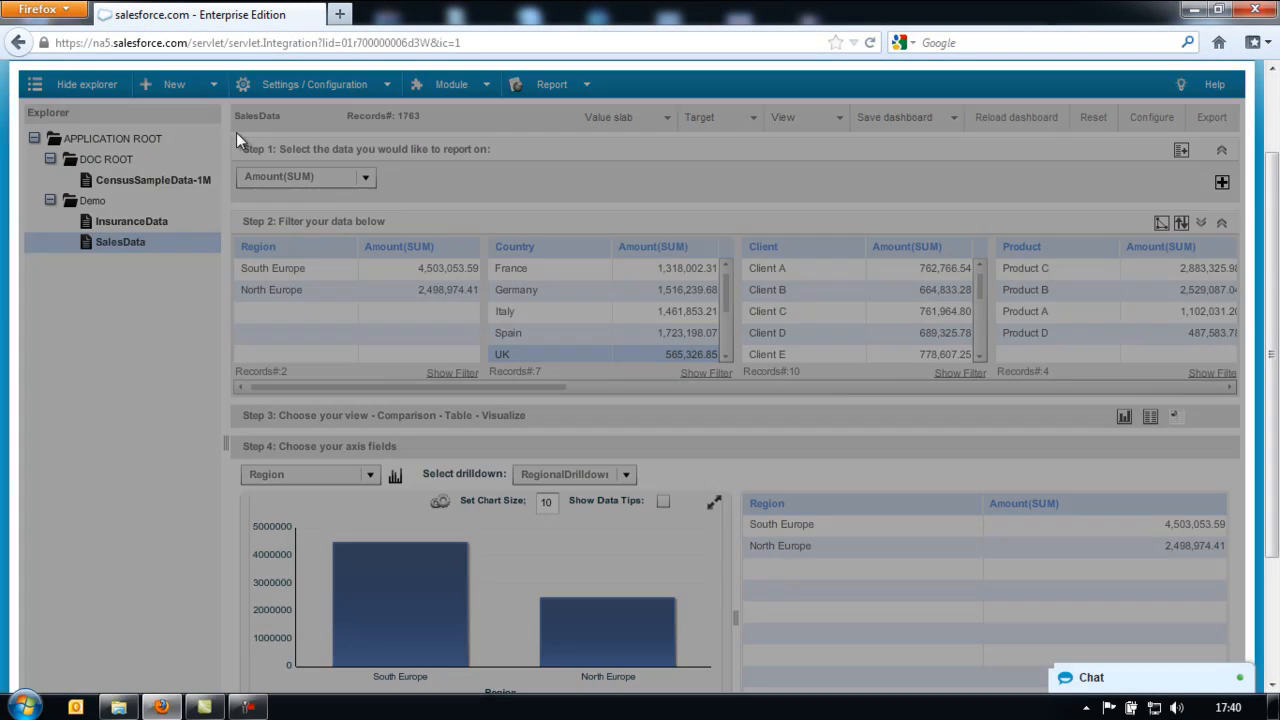
click(677, 310)
text(Leads)
key(Tab)
text(Leads)
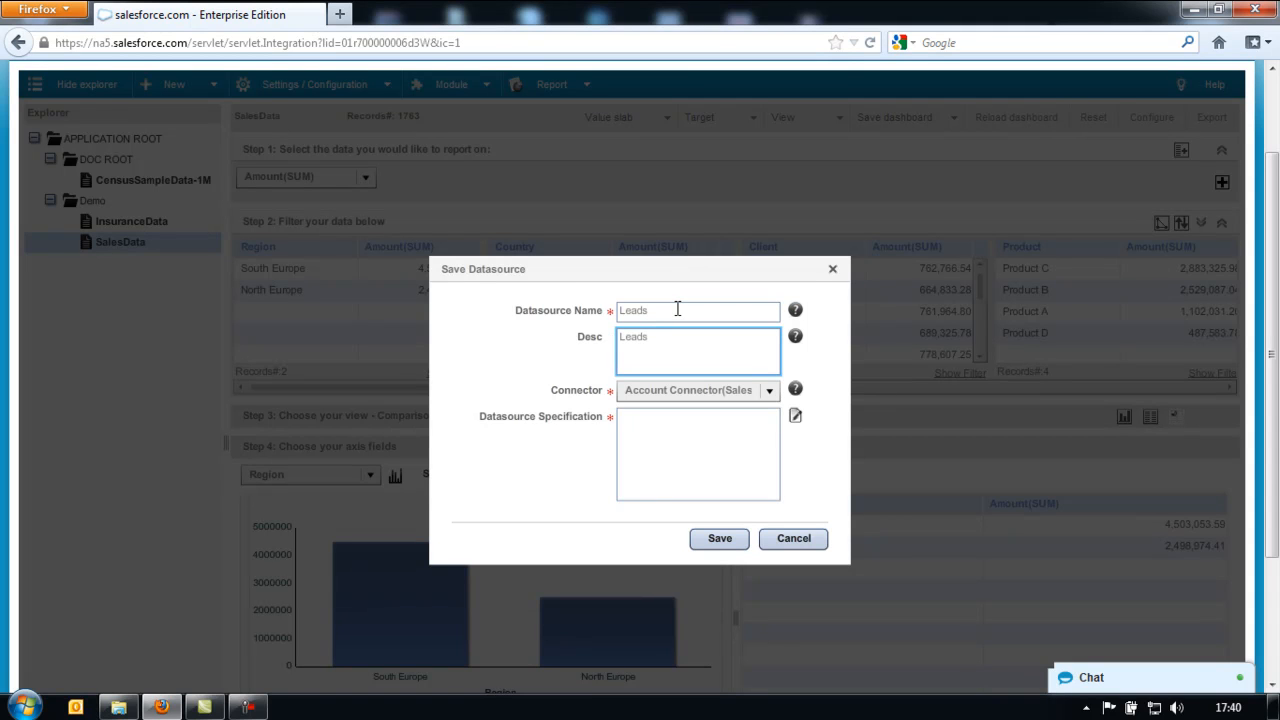
click(749, 391)
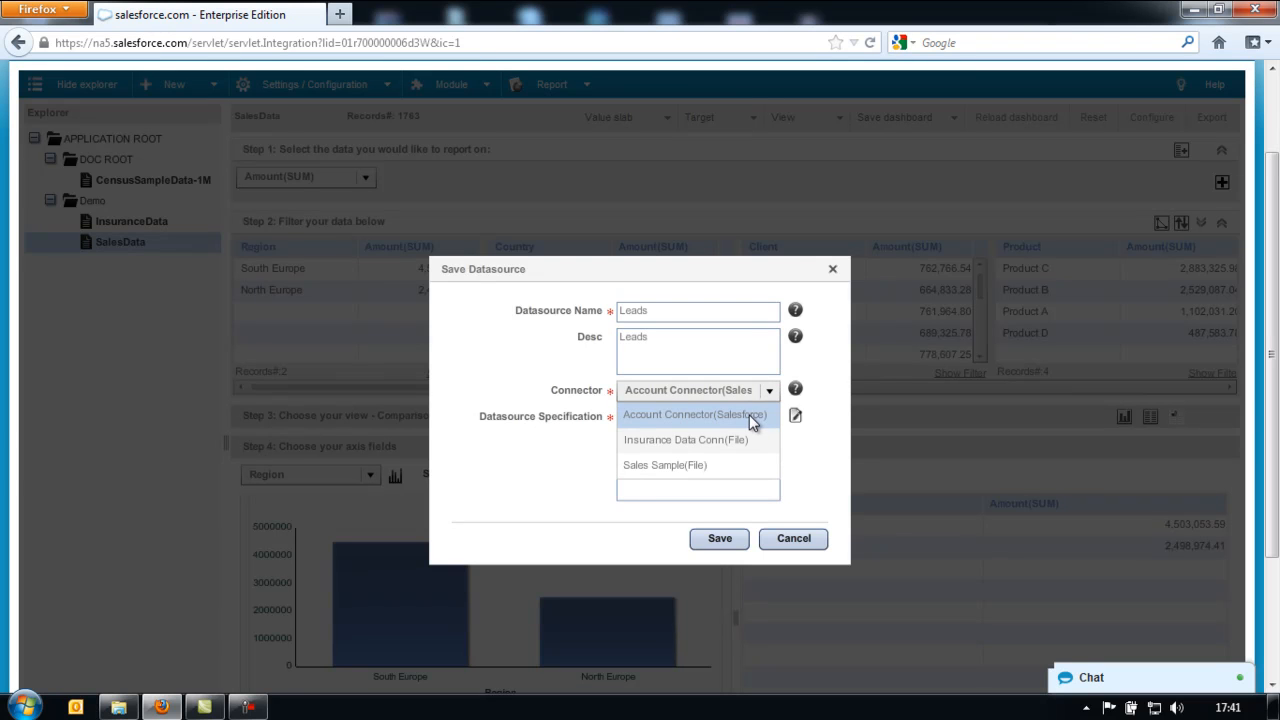
click(748, 414)
- Select all fields of the Salesforce Lead object, apply them, and save the Leads datasource
click(796, 416)
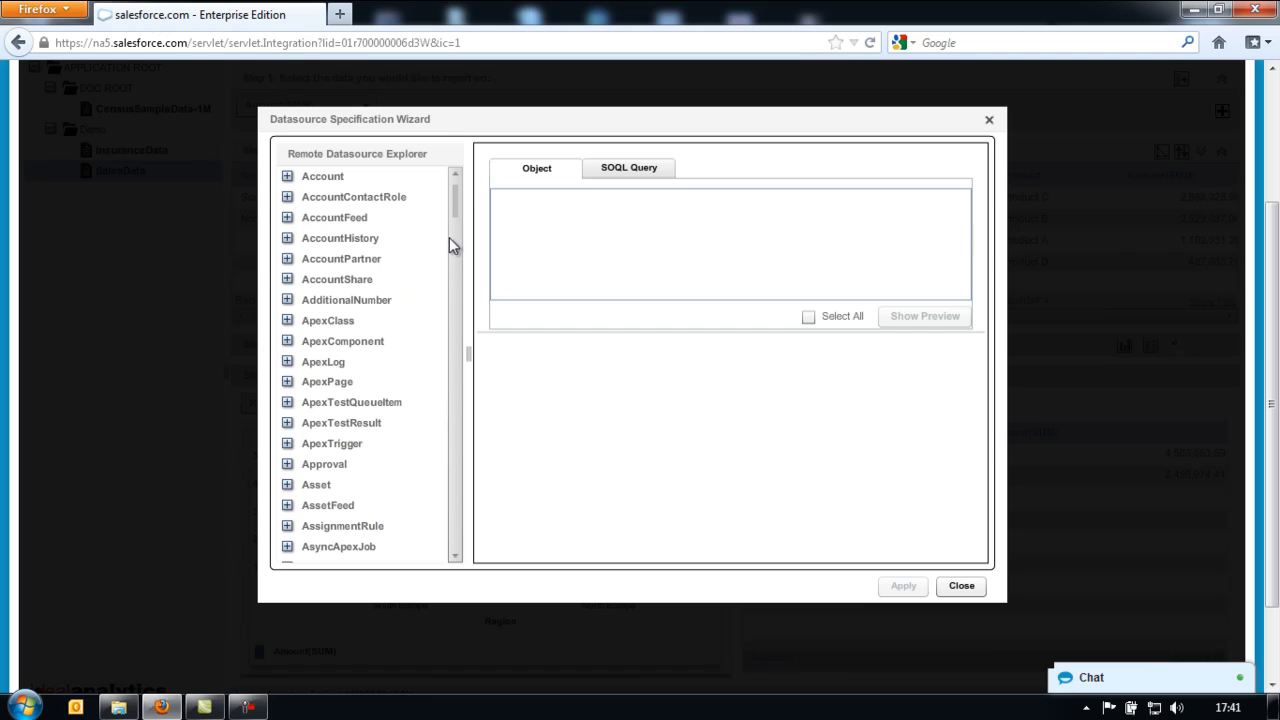
drag(459, 204, 471, 397)
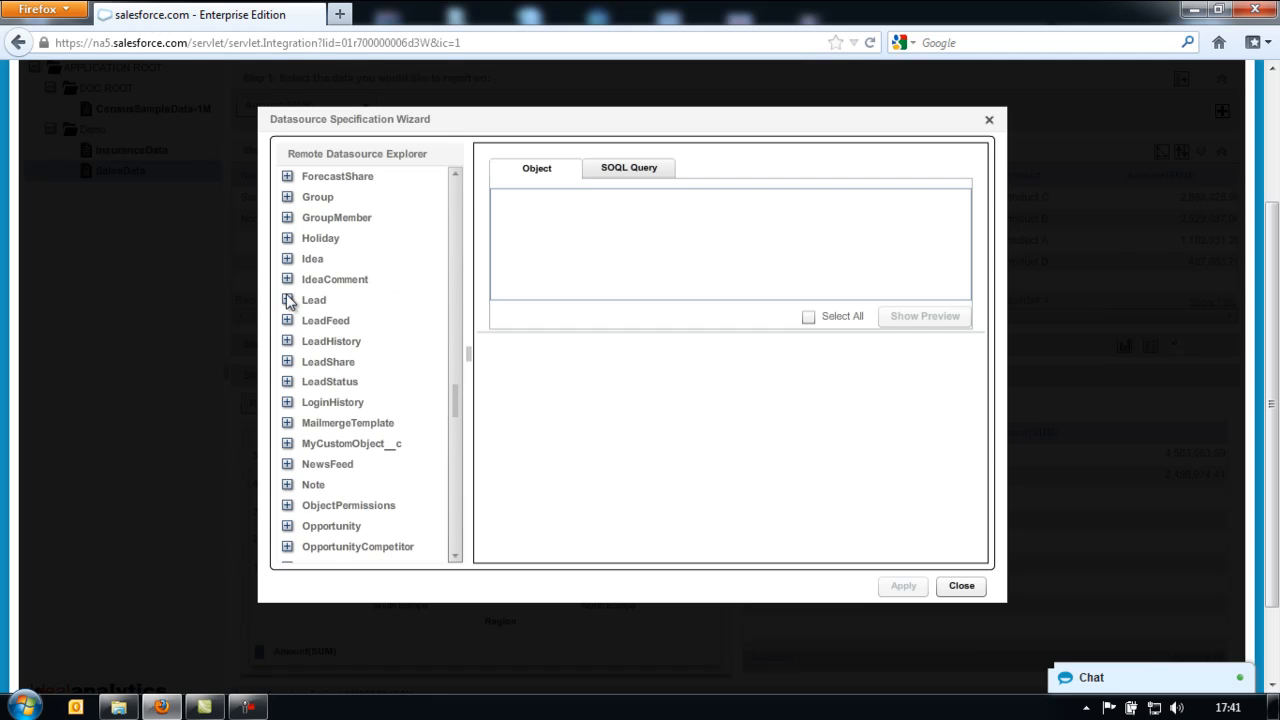
click(287, 300)
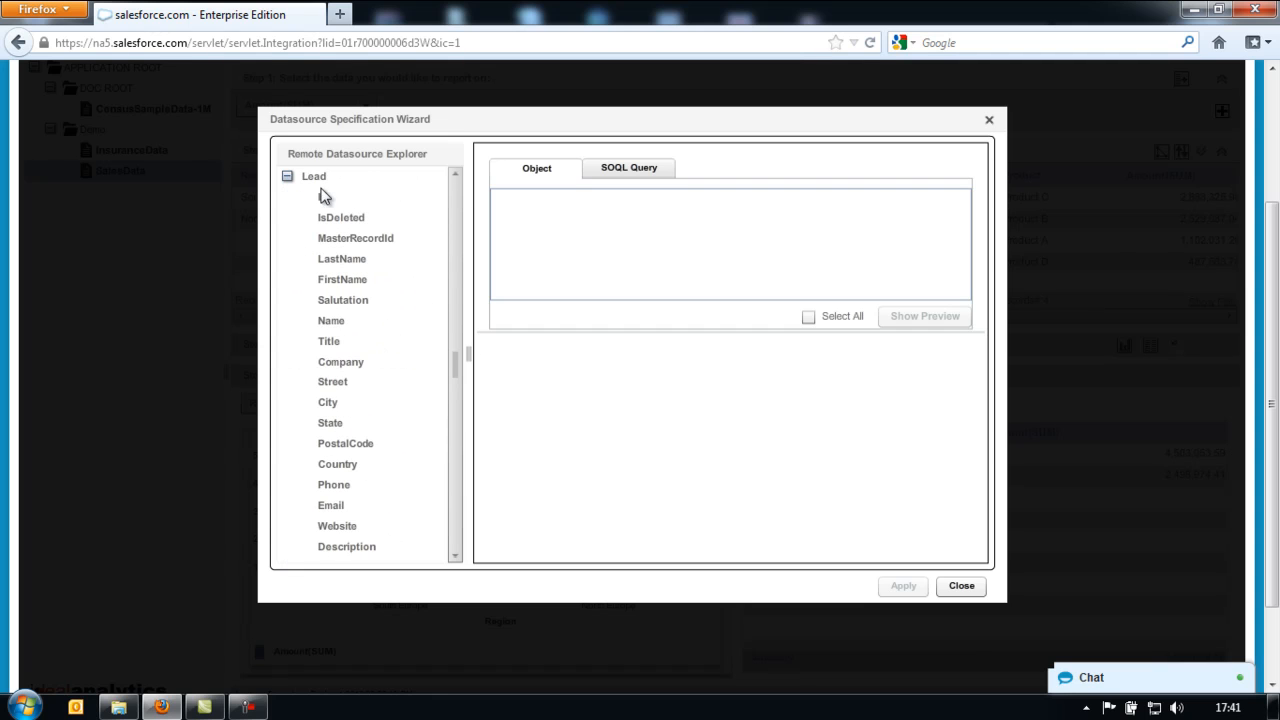
click(316, 180)
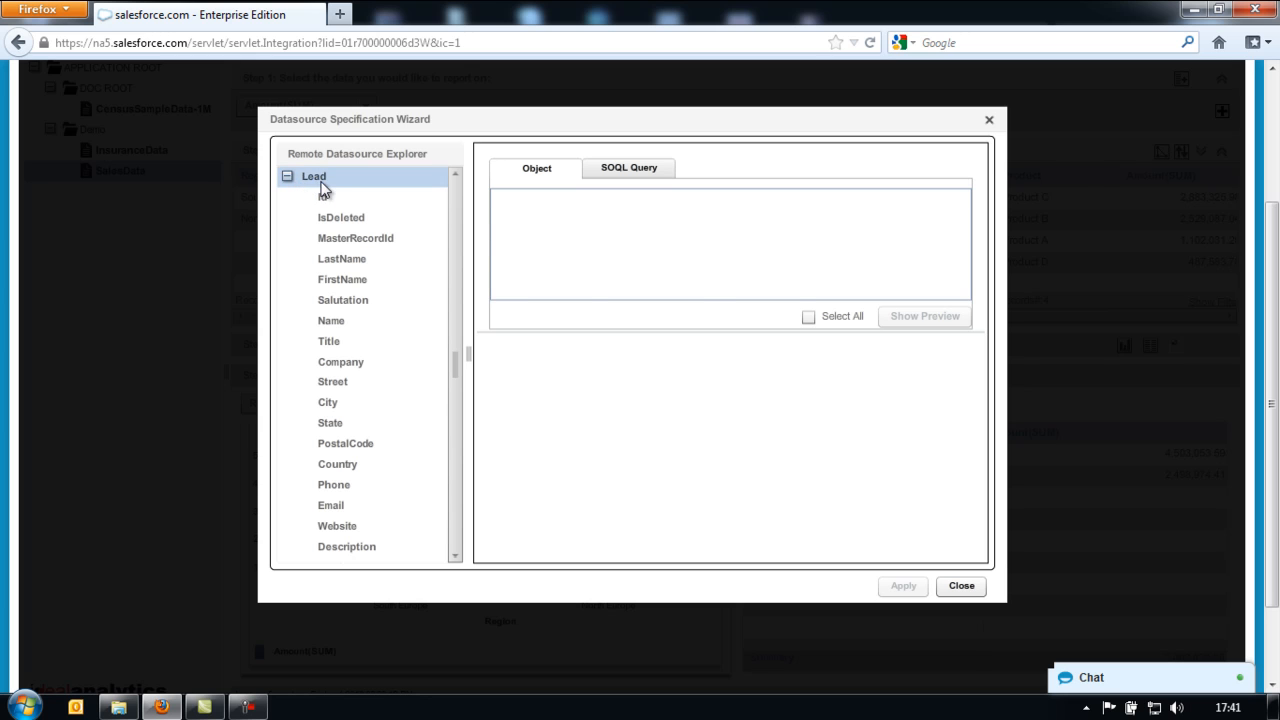
click(808, 317)
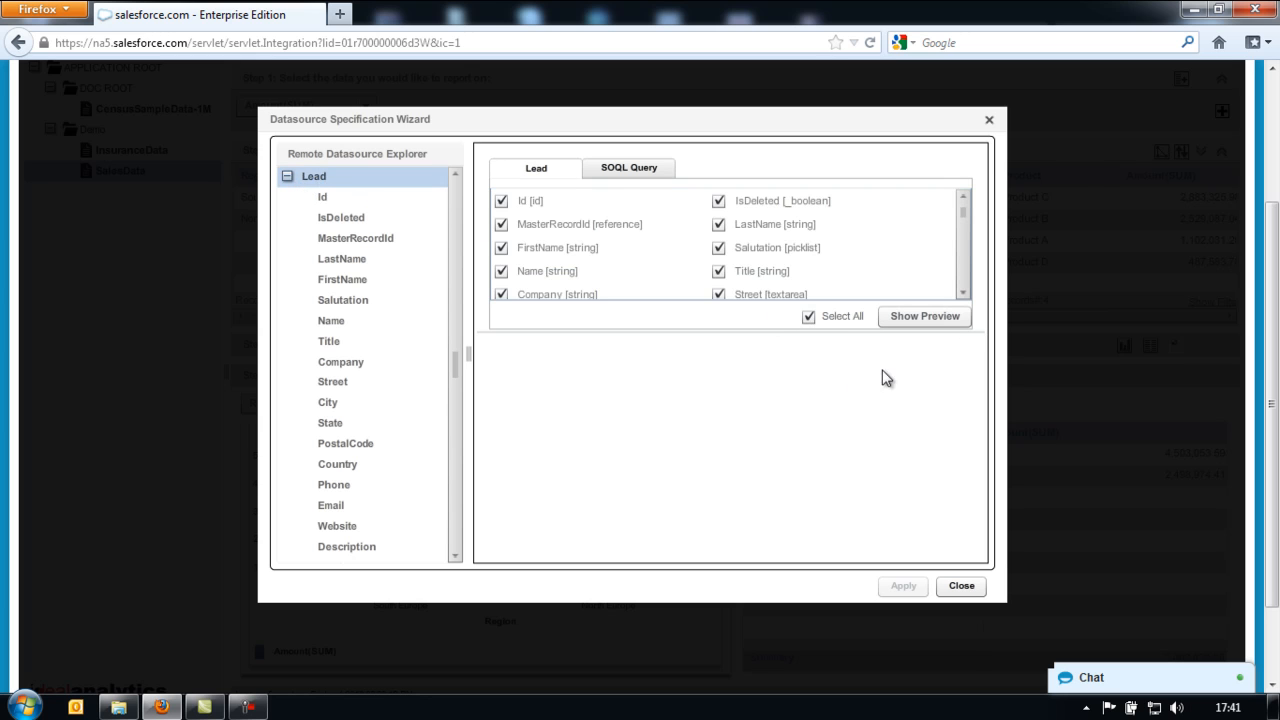
click(938, 318)
click(903, 587)
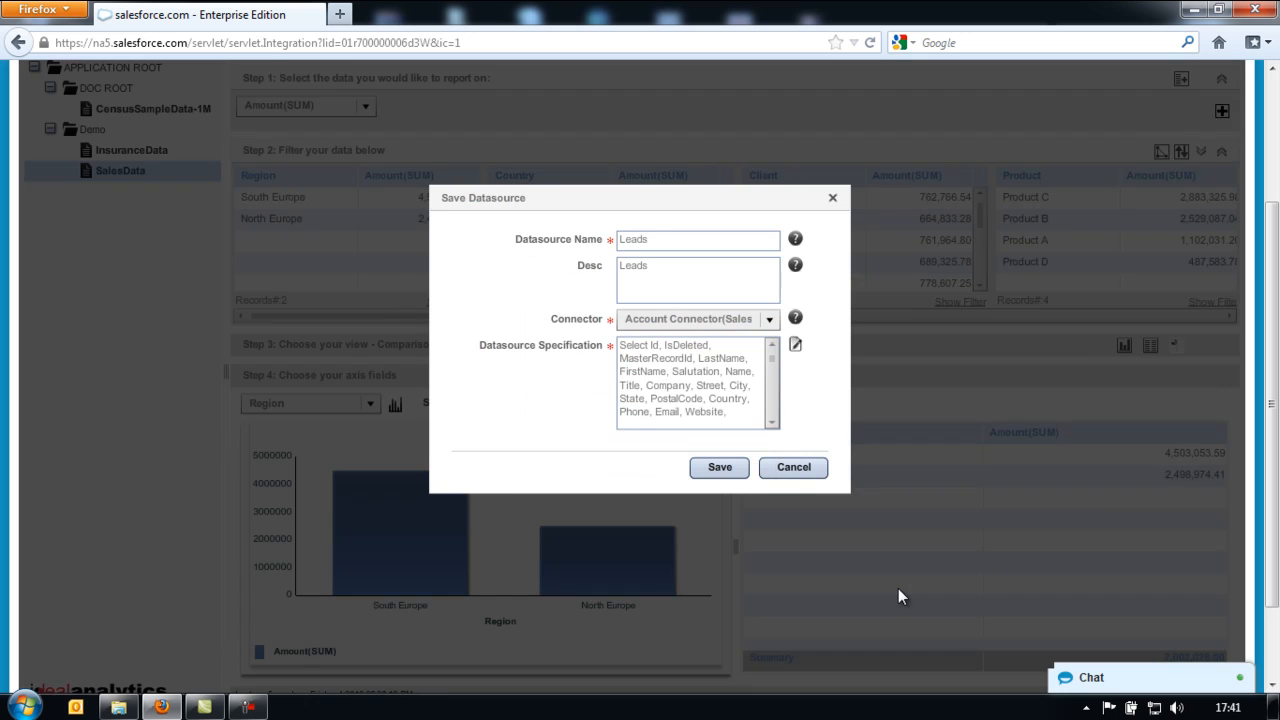
click(712, 473)
click(632, 377)
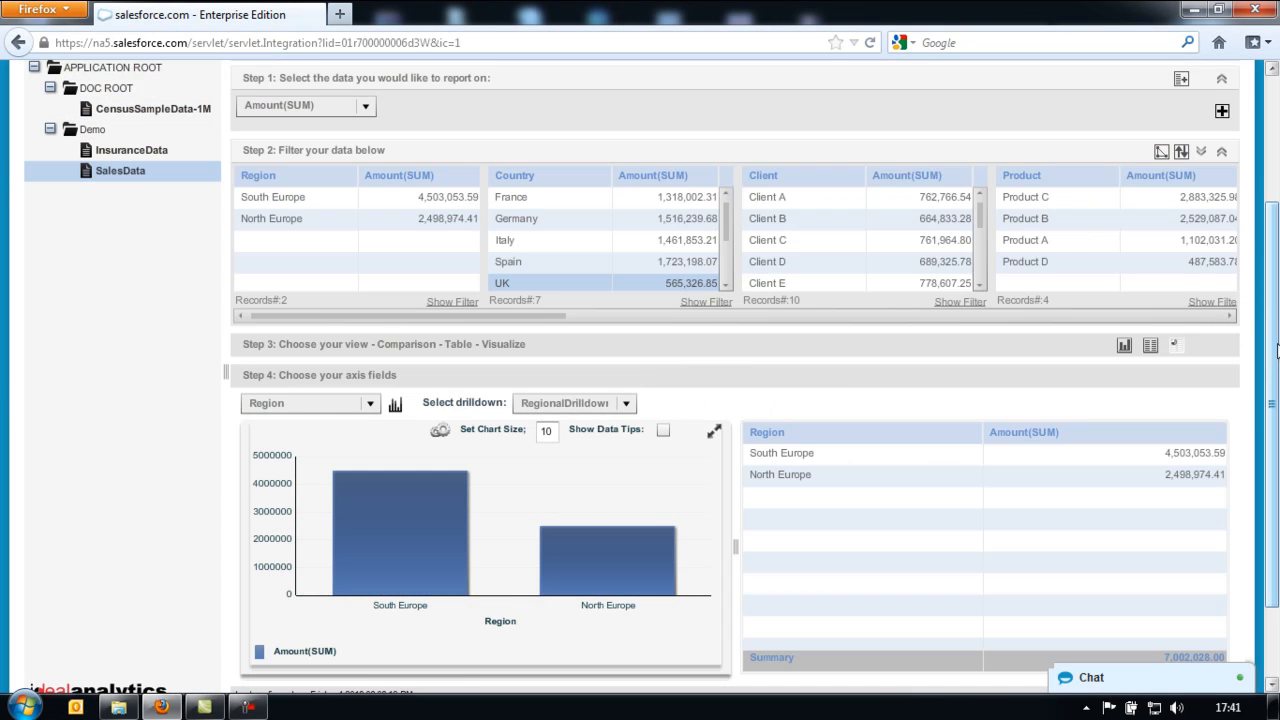
- Add a new dataset to the Demo folder, accepting the sharing prompt
drag(1276, 350, 1275, 233)
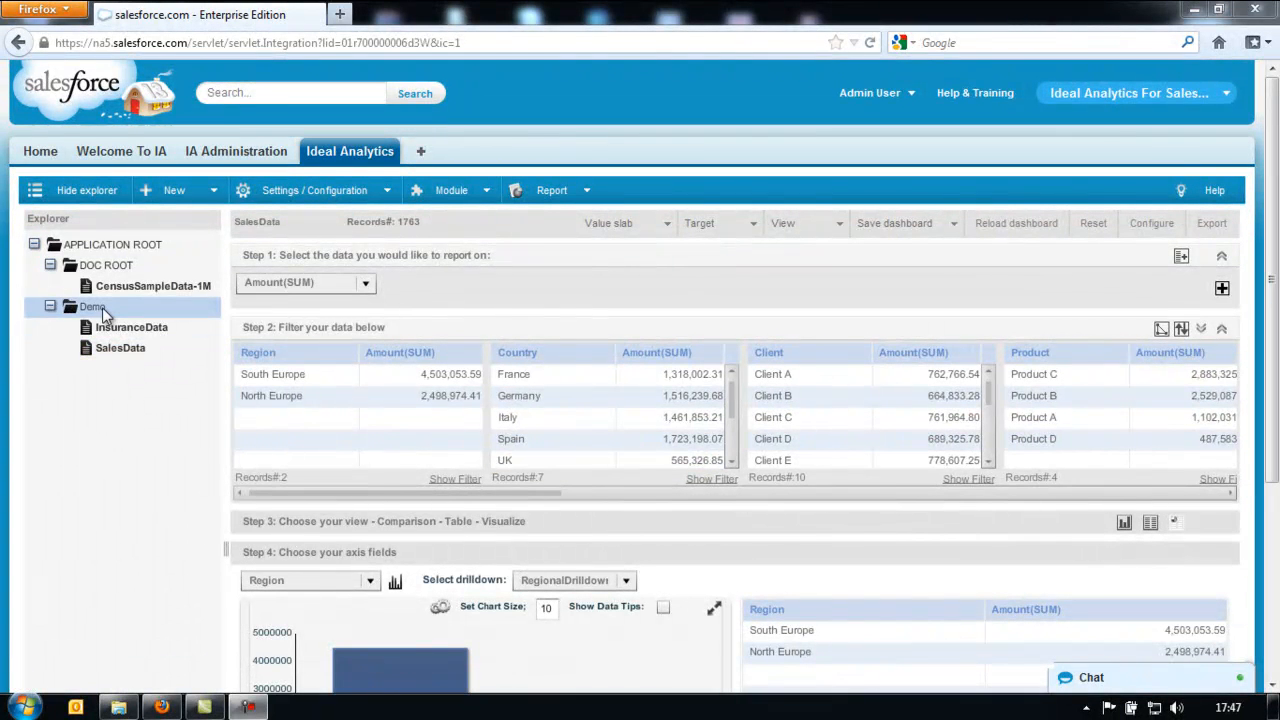
right_click(102, 307)
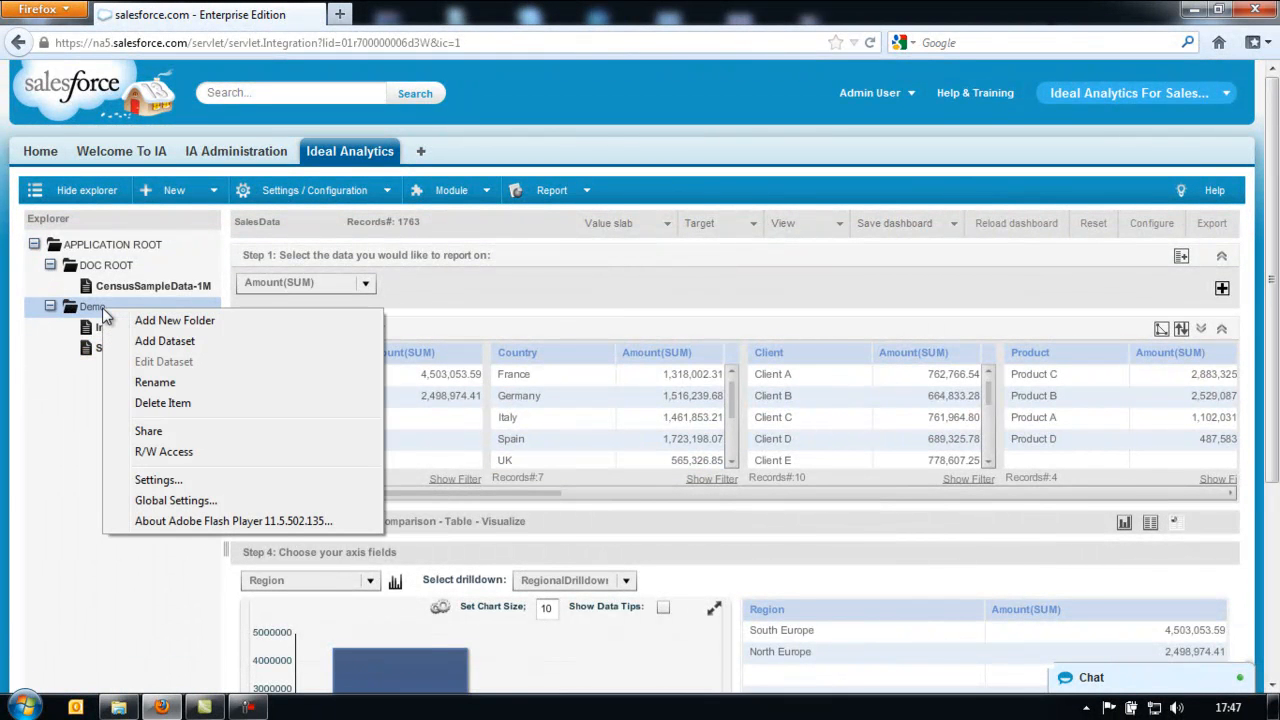
click(236, 343)
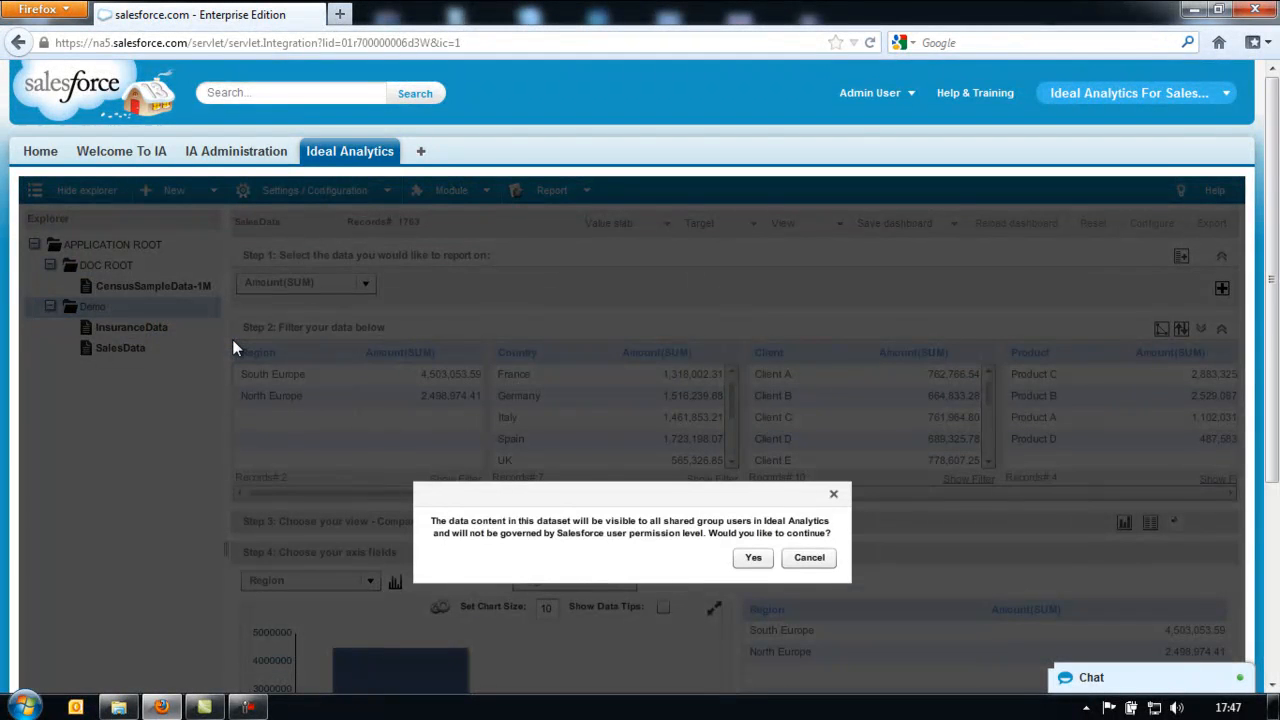
scroll(876, 488, down, 3)
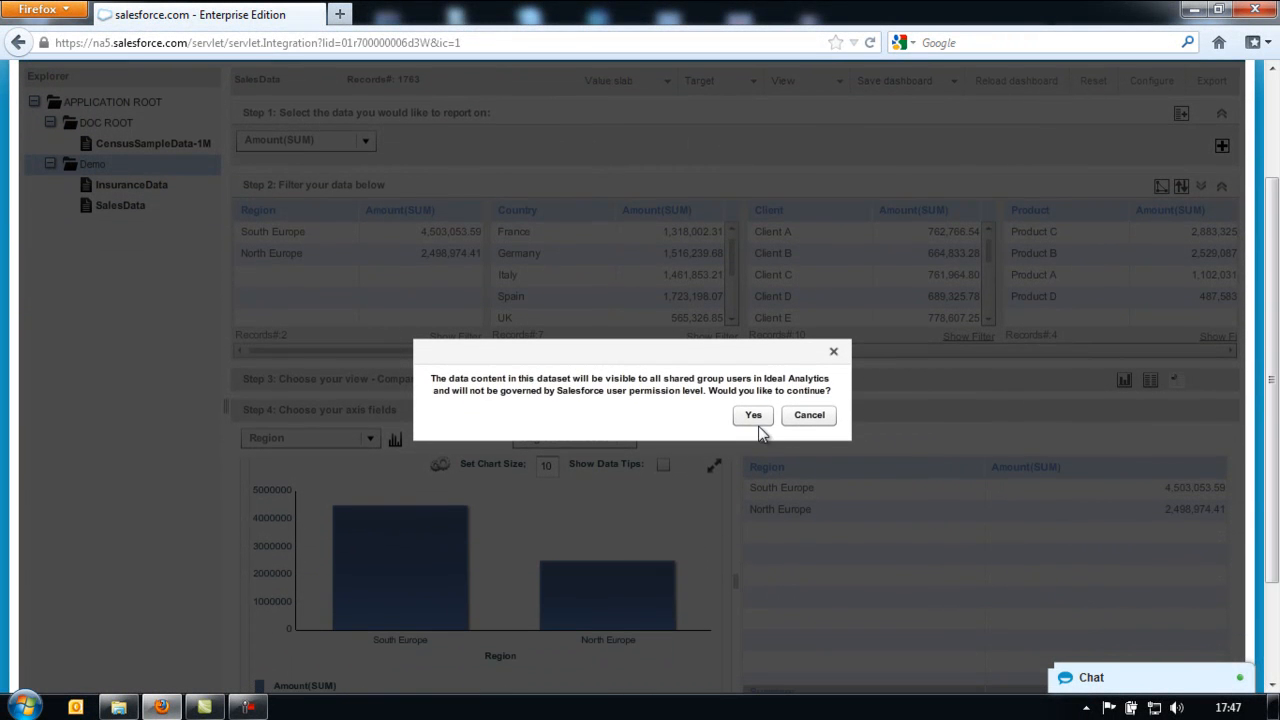
click(755, 418)
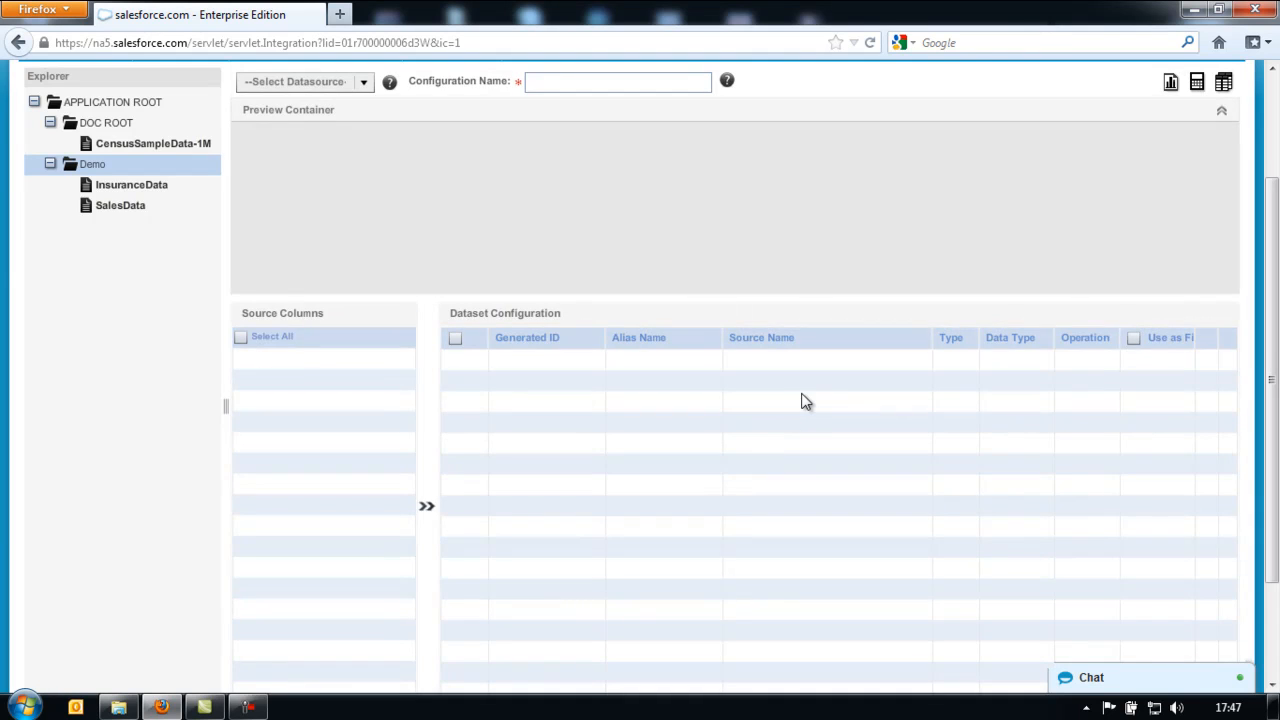
- Choose Leads as the datasource and name the configuration 'Leads Data'
scroll(805, 400, up, 2)
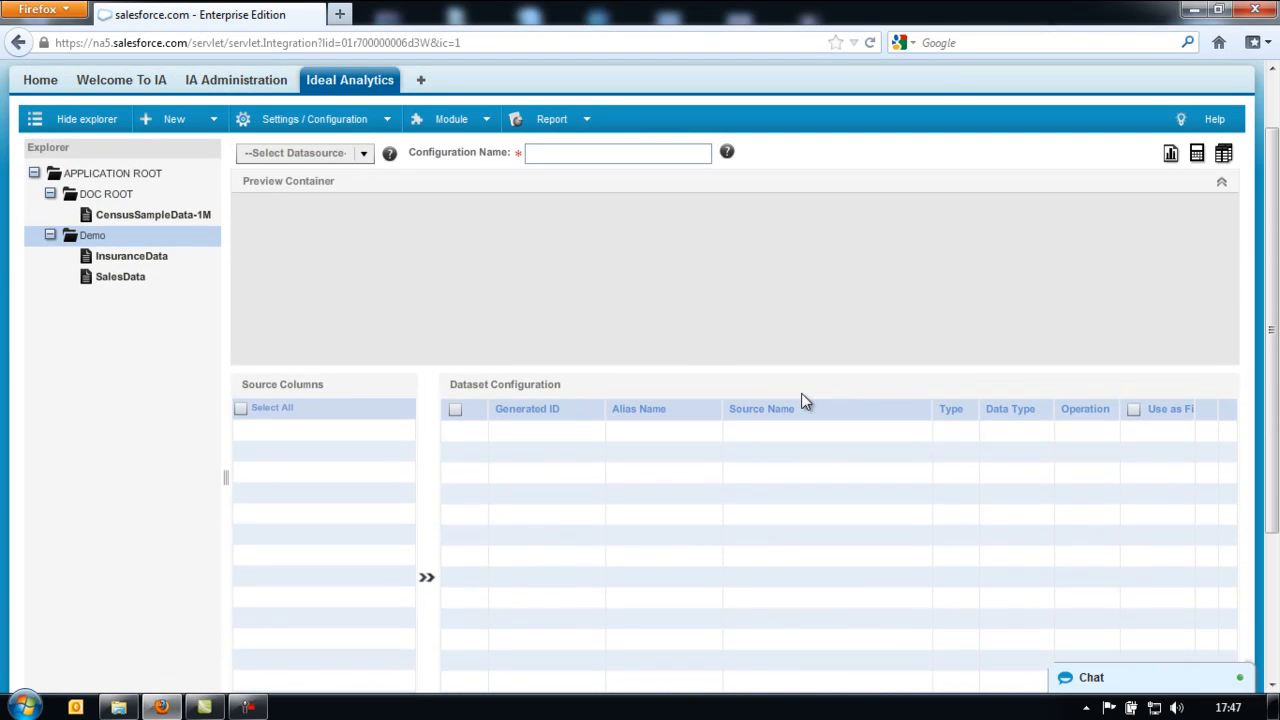
click(360, 155)
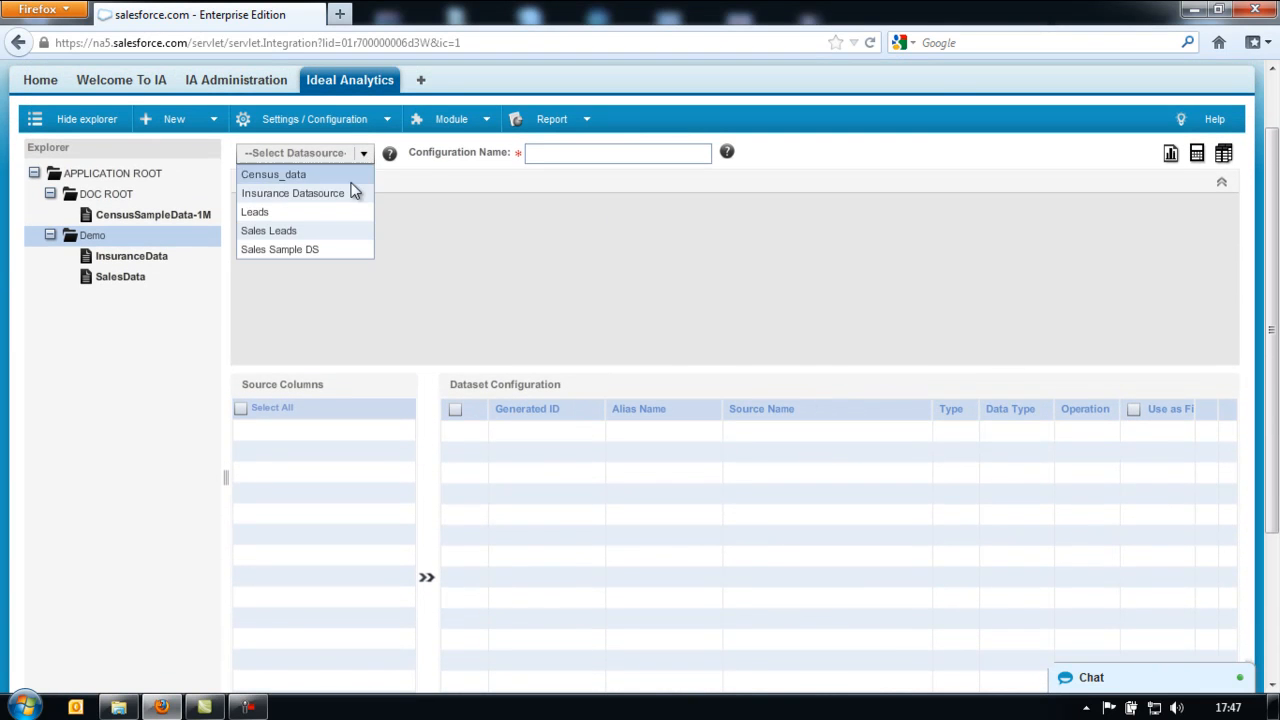
click(330, 213)
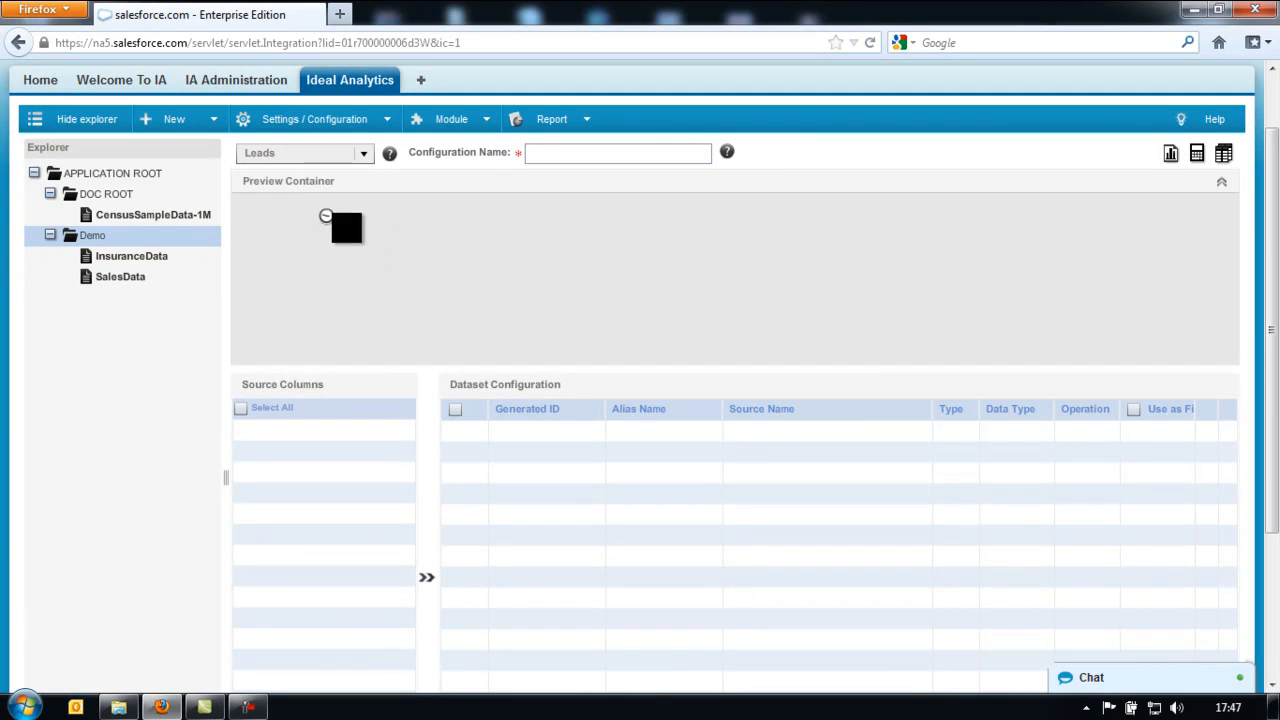
click(565, 151)
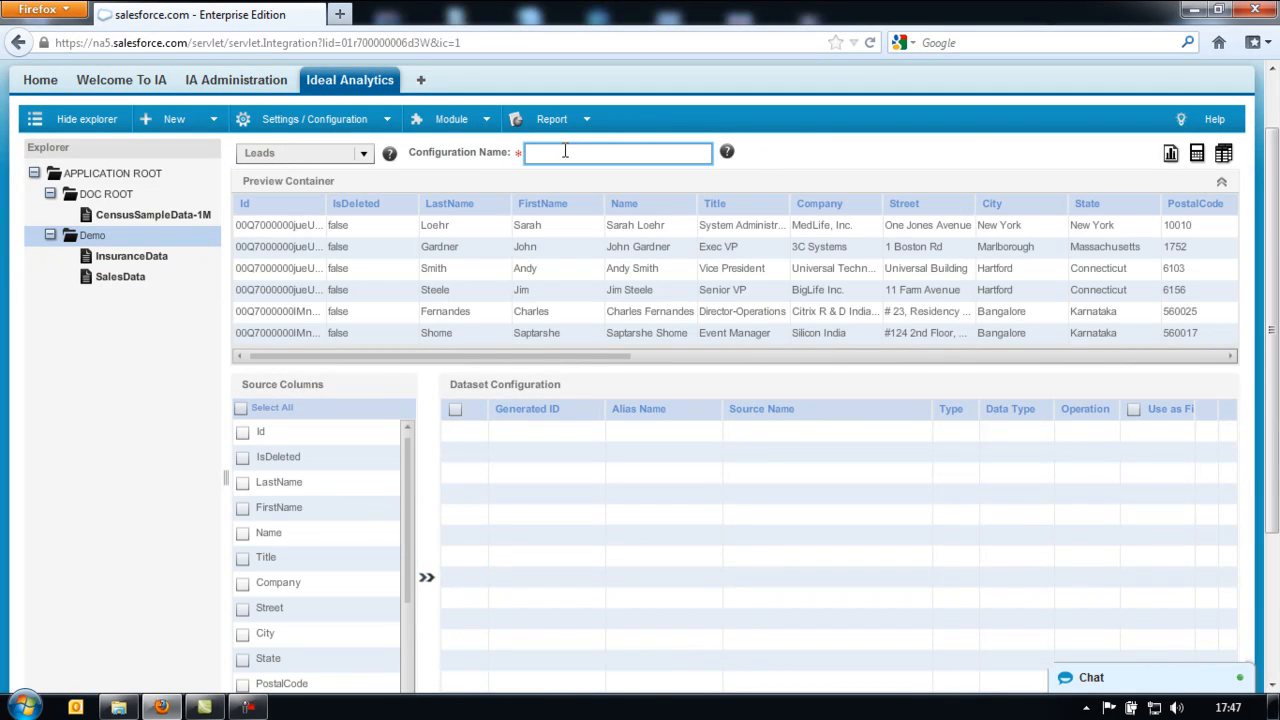
text(Leads)
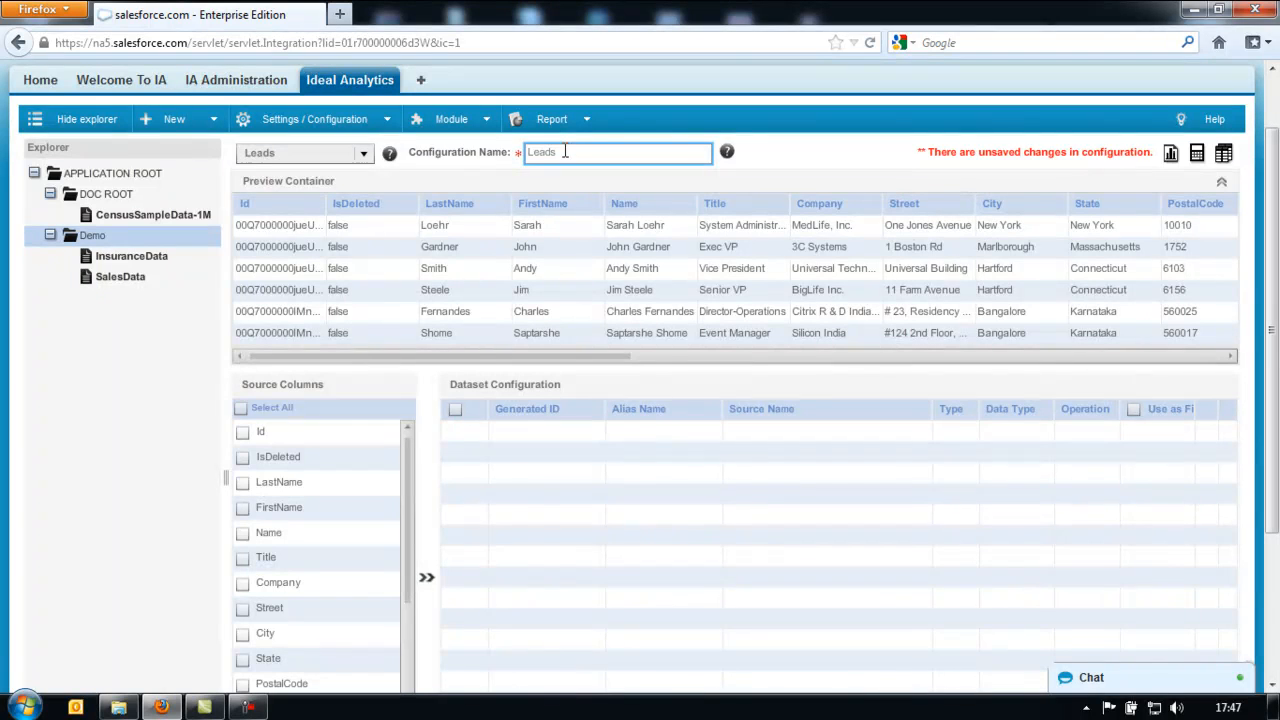
text( Data)
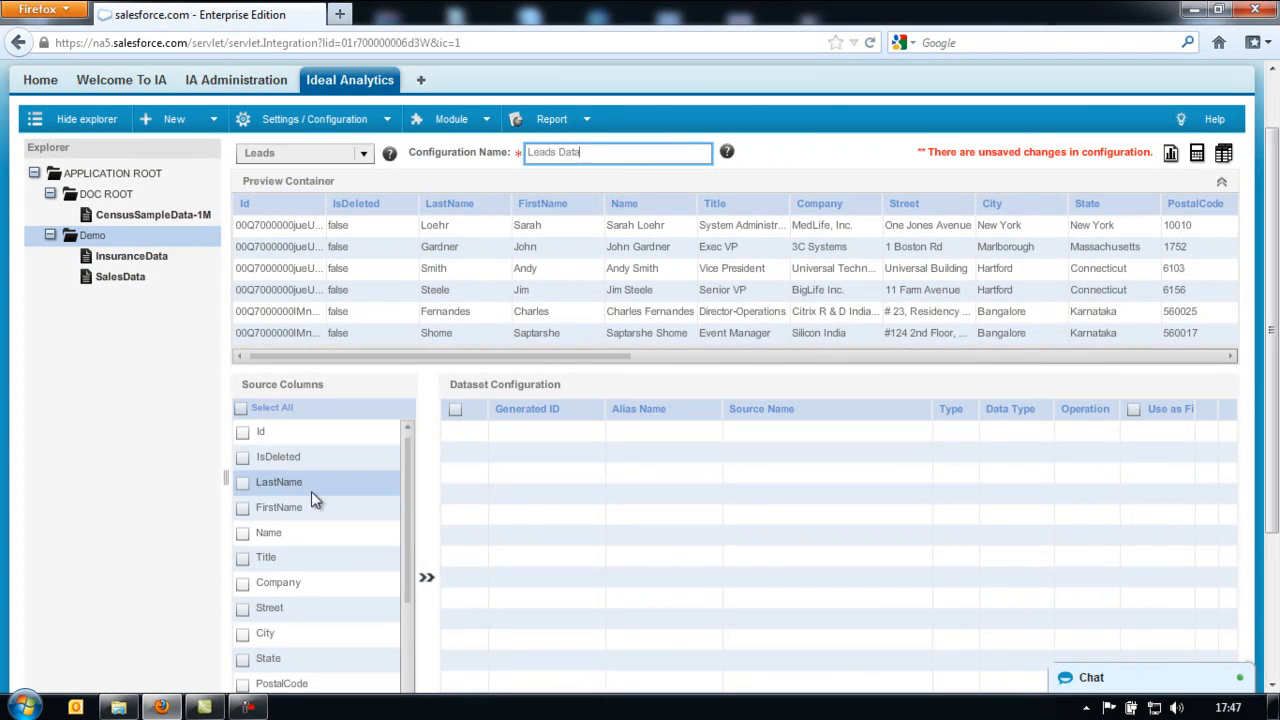
- Collapse the preview and move every Leads source column into the dataset
click(1222, 184)
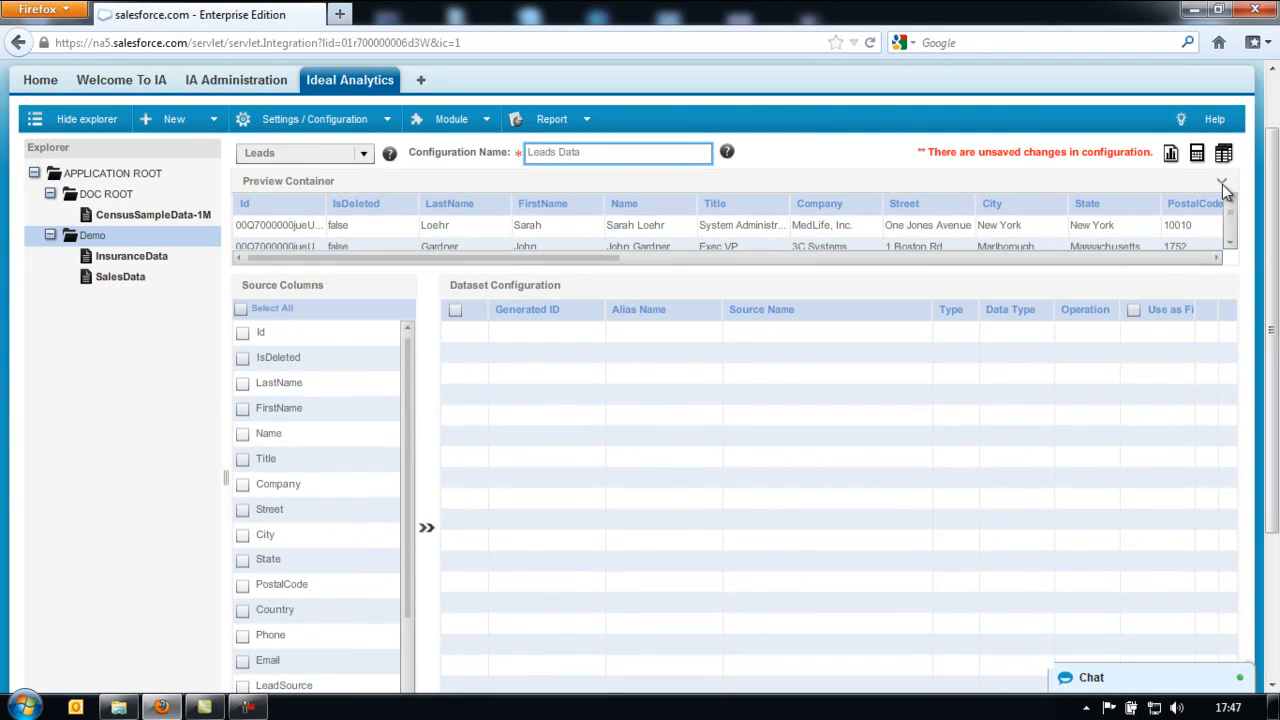
click(240, 234)
scroll(550, 441, down, 3)
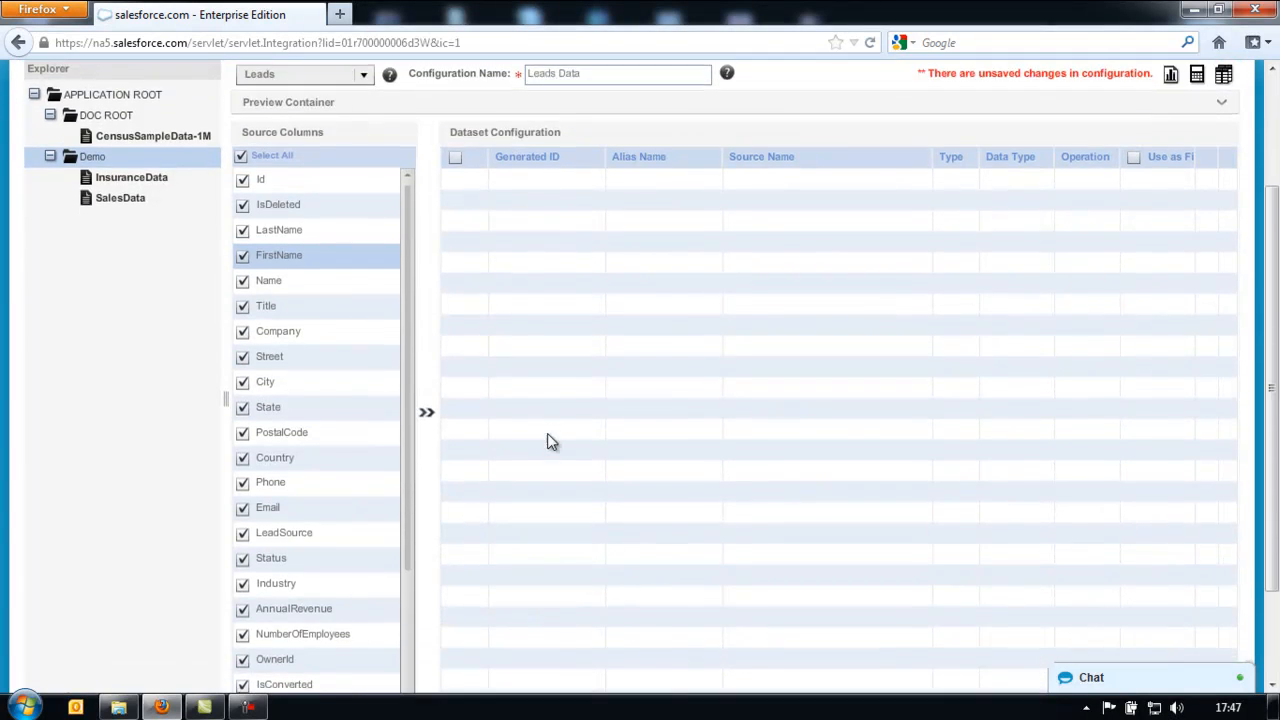
scroll(550, 441, up, 1)
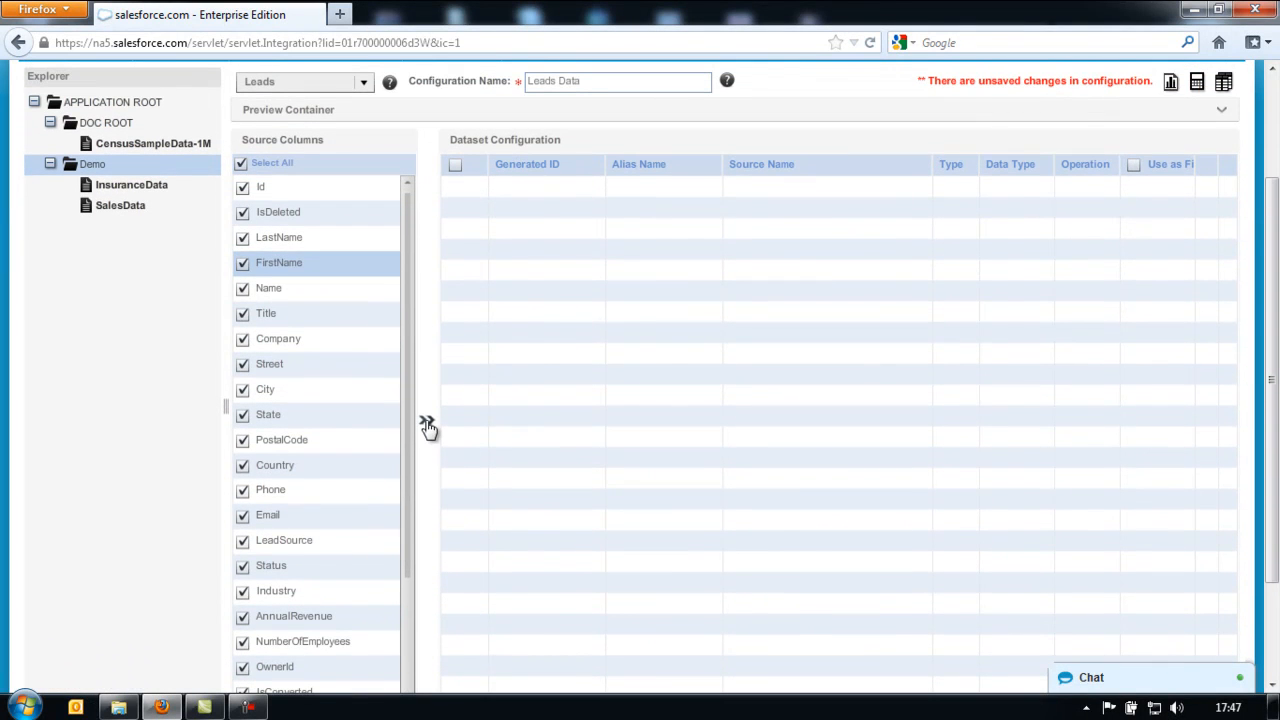
click(427, 421)
scroll(1143, 435, down, 3)
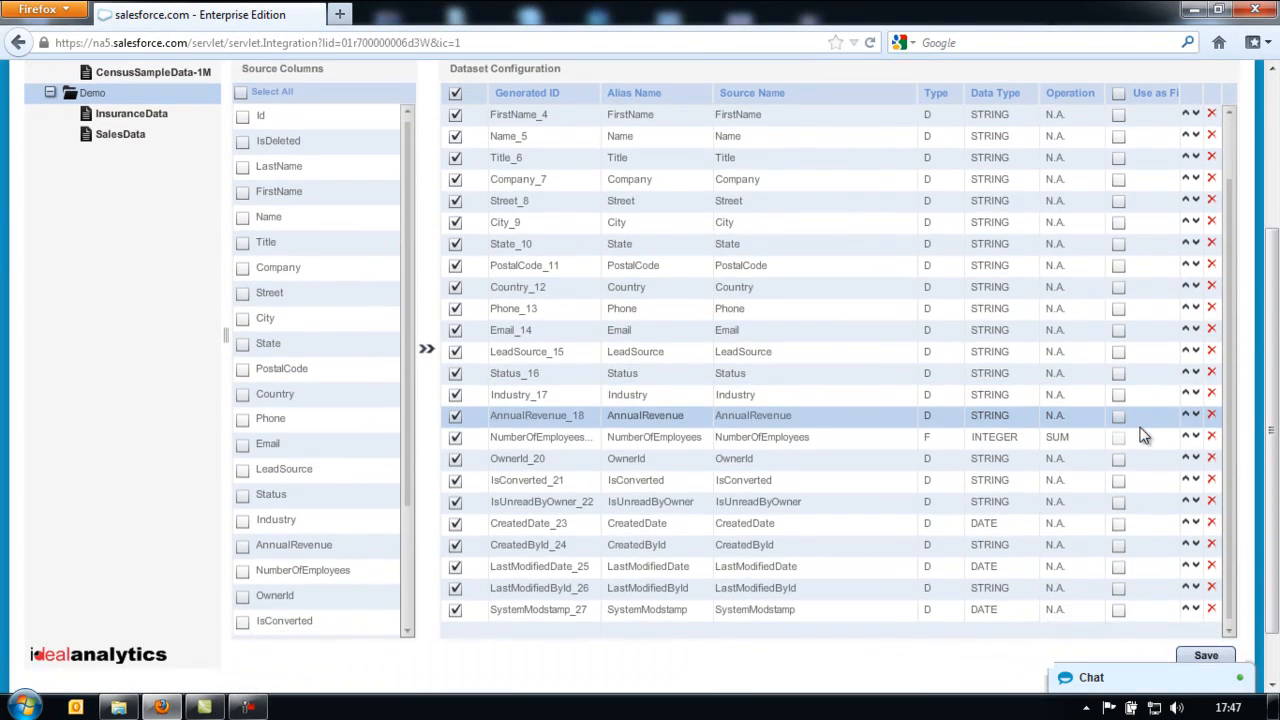
drag(1271, 401, 1271, 395)
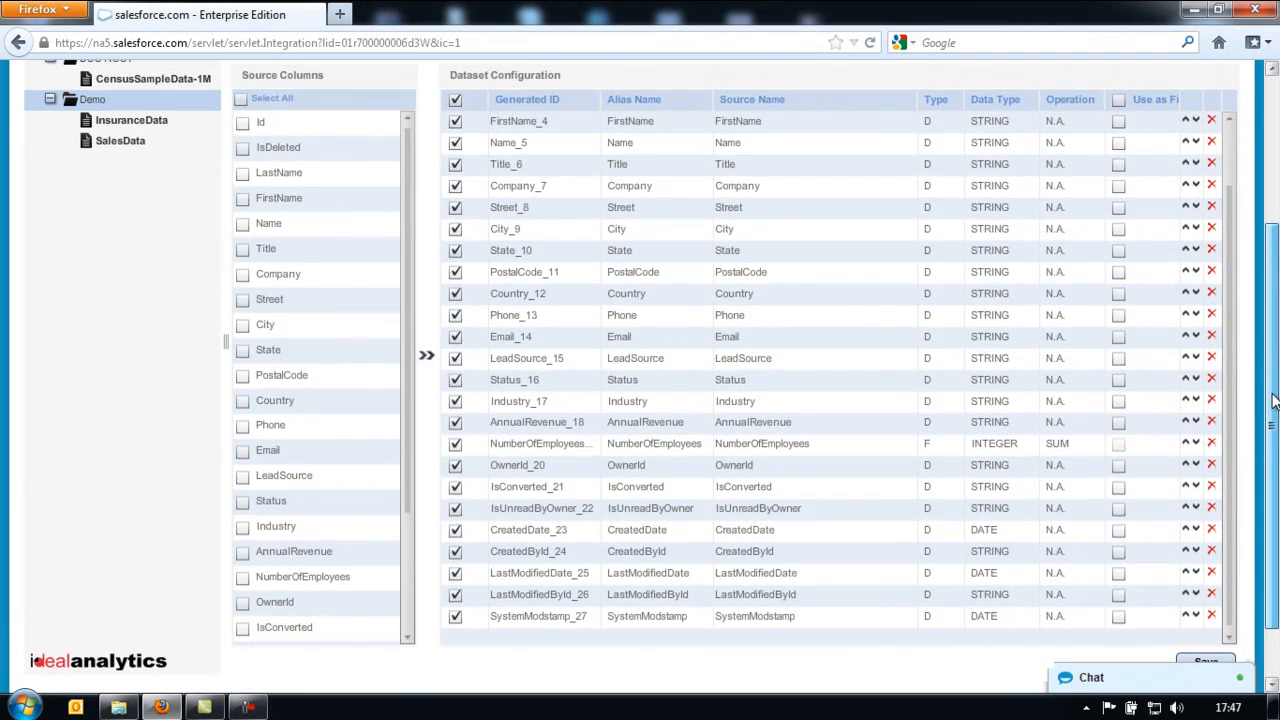
scroll(1230, 398, up, 3)
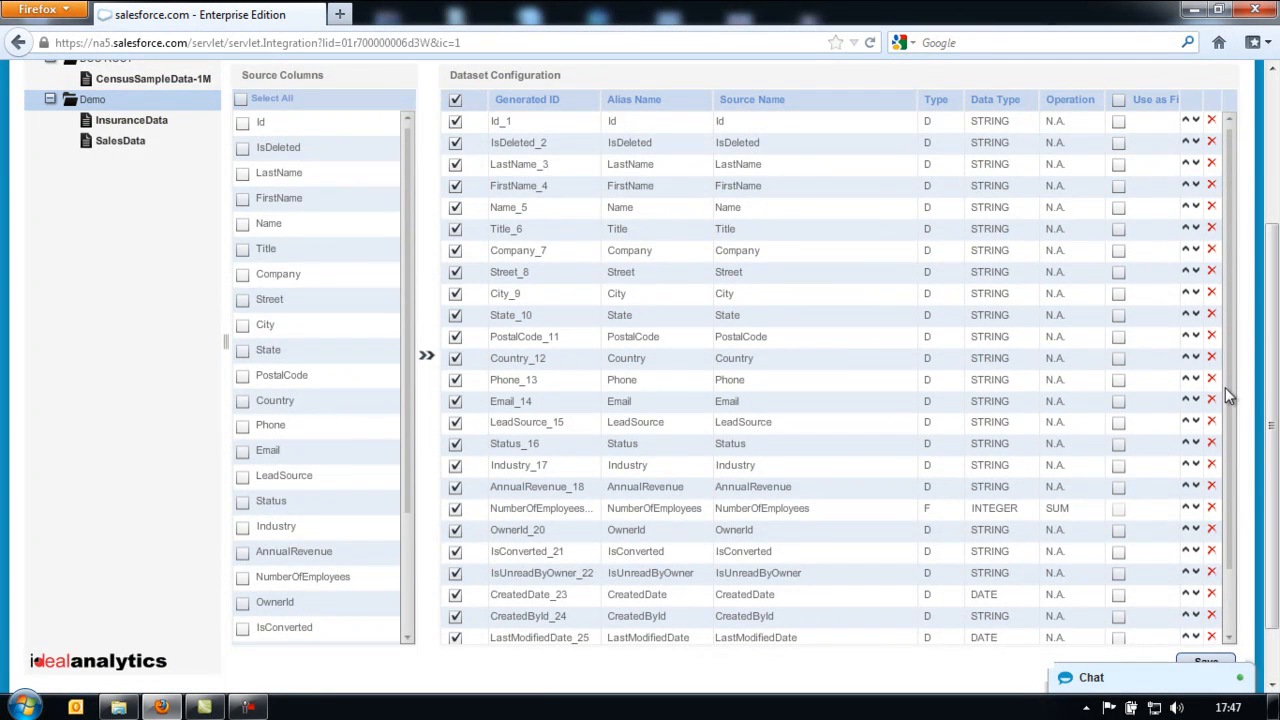
scroll(1226, 400, down, 2)
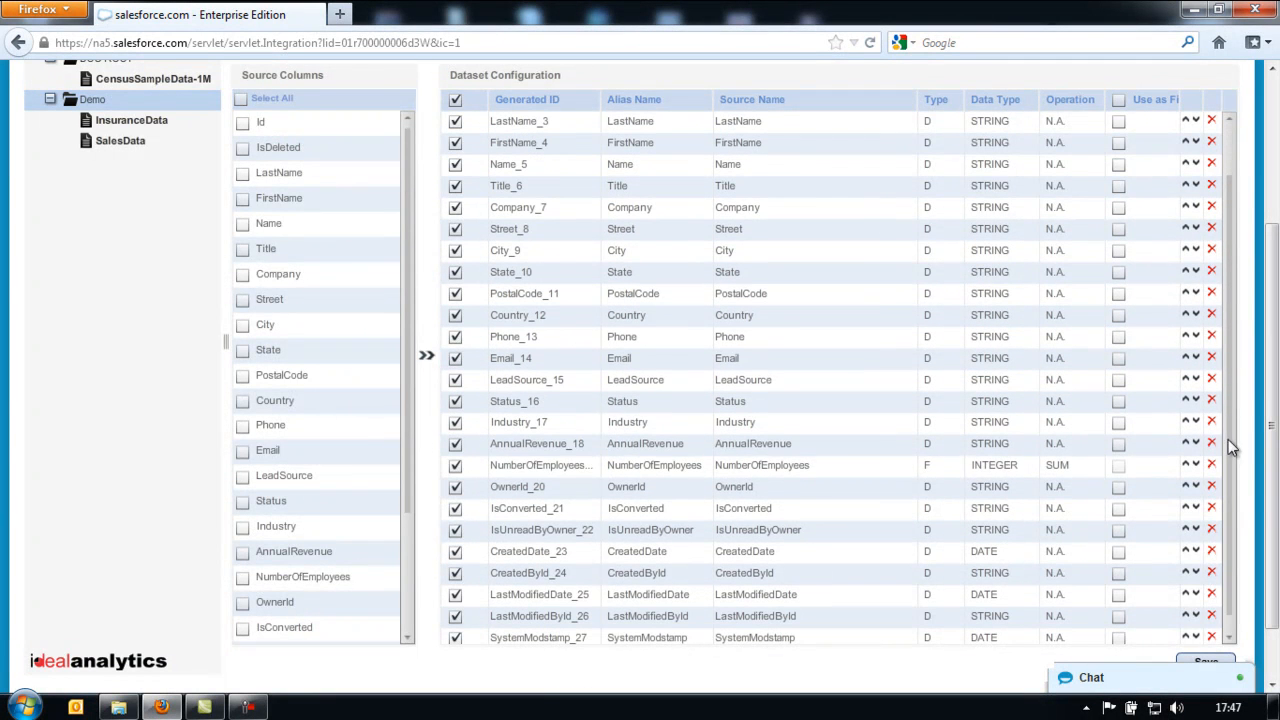
- Make AnnualRevenue a NUMBER fact and mark every column Use as Filter
click(936, 468)
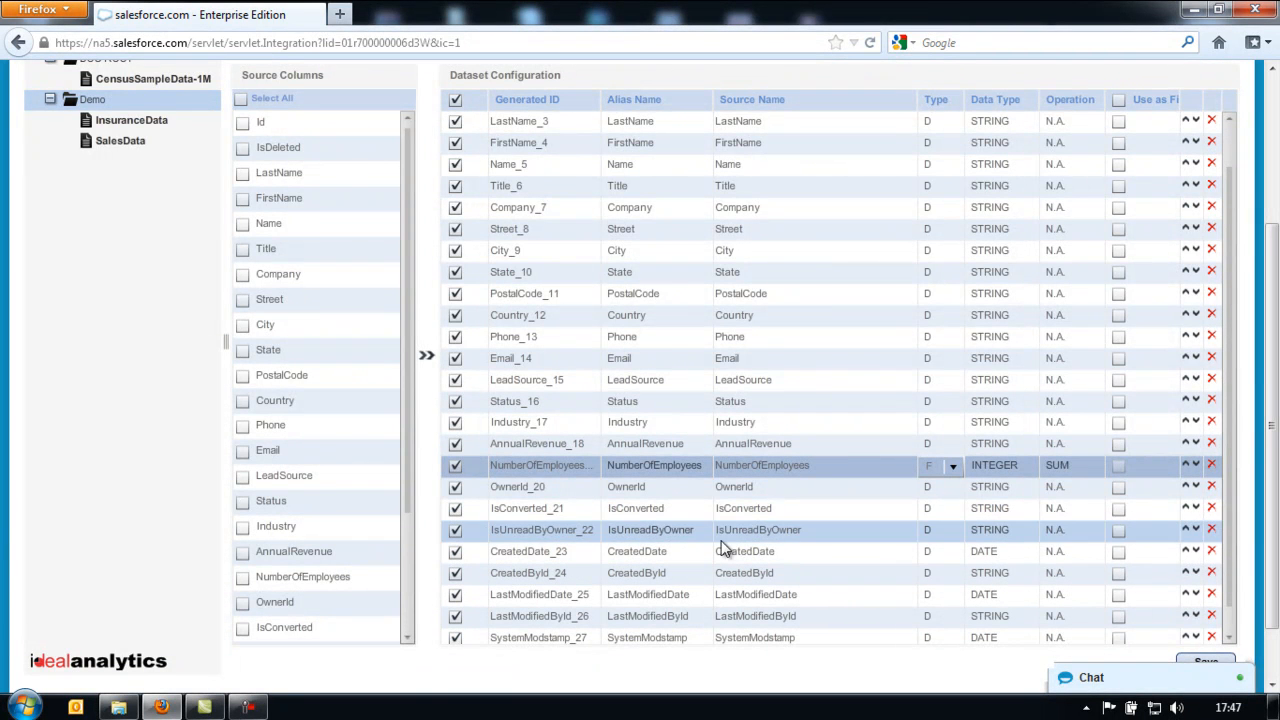
click(954, 445)
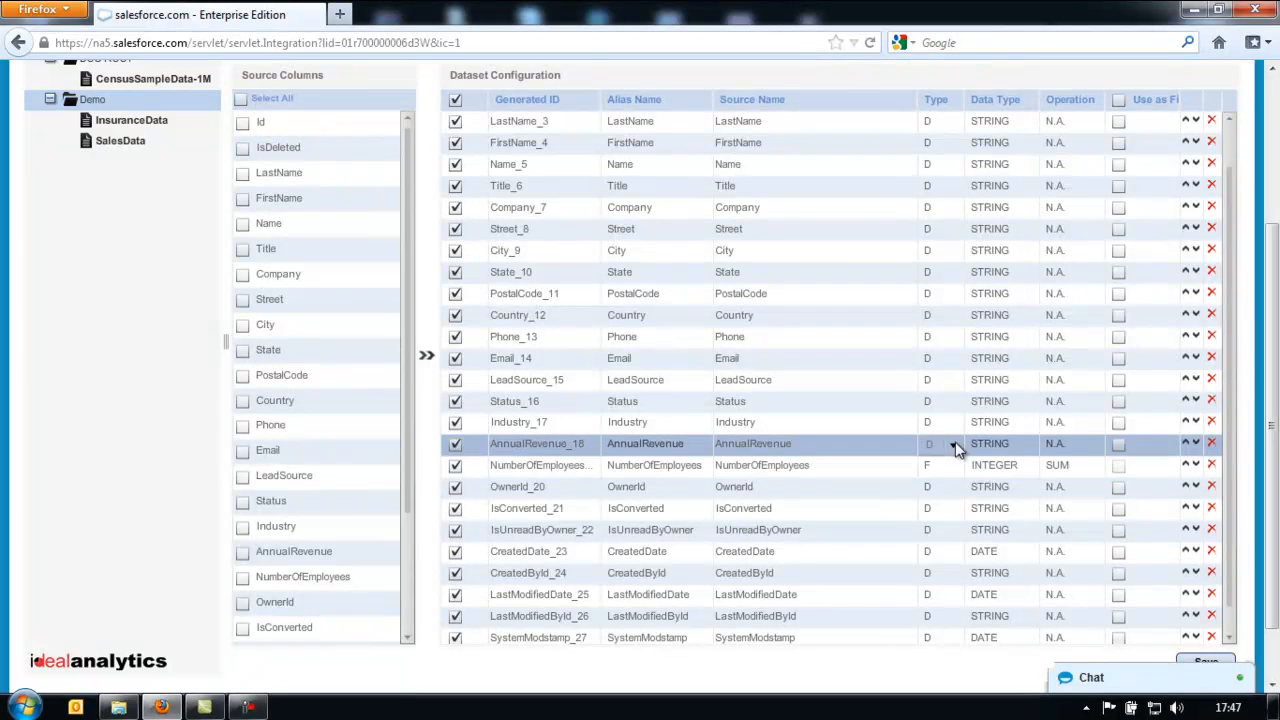
click(944, 482)
click(1027, 444)
click(1027, 445)
scroll(1228, 330, up, 2)
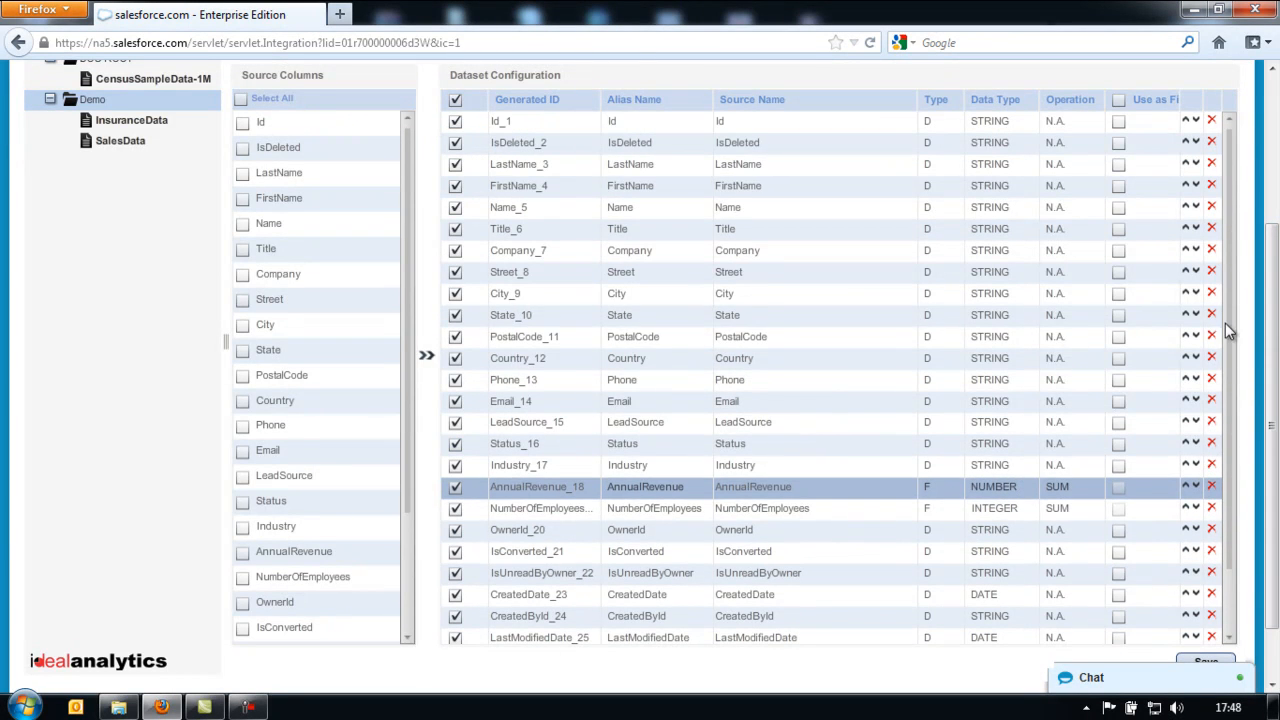
click(1119, 99)
scroll(1159, 156, down, 3)
drag(910, 99, 868, 99)
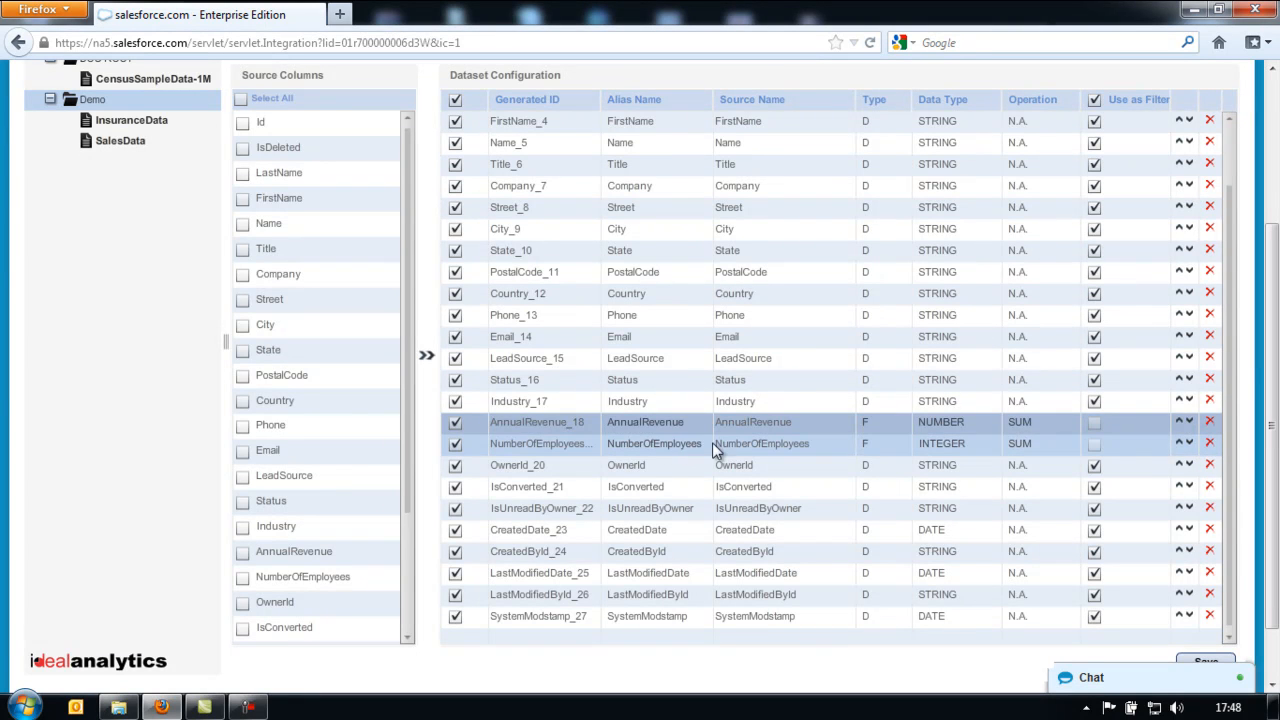
- Move the AnnualRevenue and NumberOfEmployees measure rows to the bottom of the list
click(667, 447)
click(497, 425)
click(505, 445)
drag(527, 425, 557, 640)
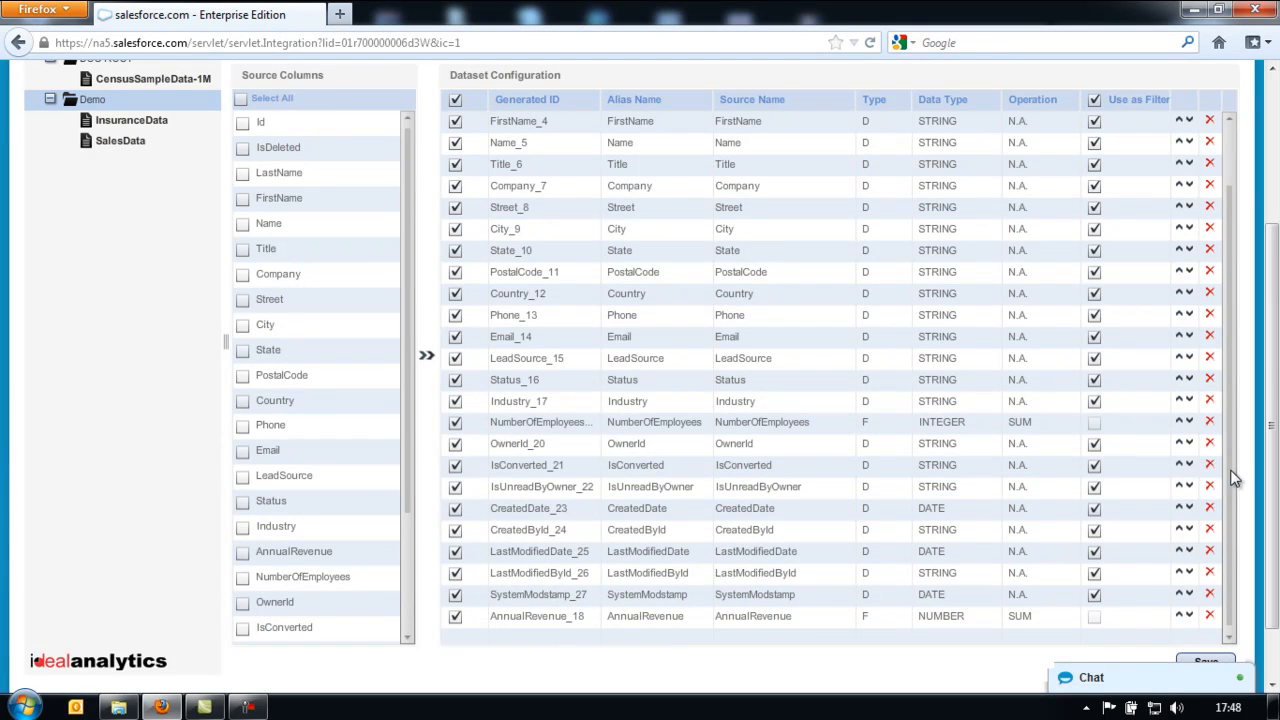
drag(536, 421, 563, 636)
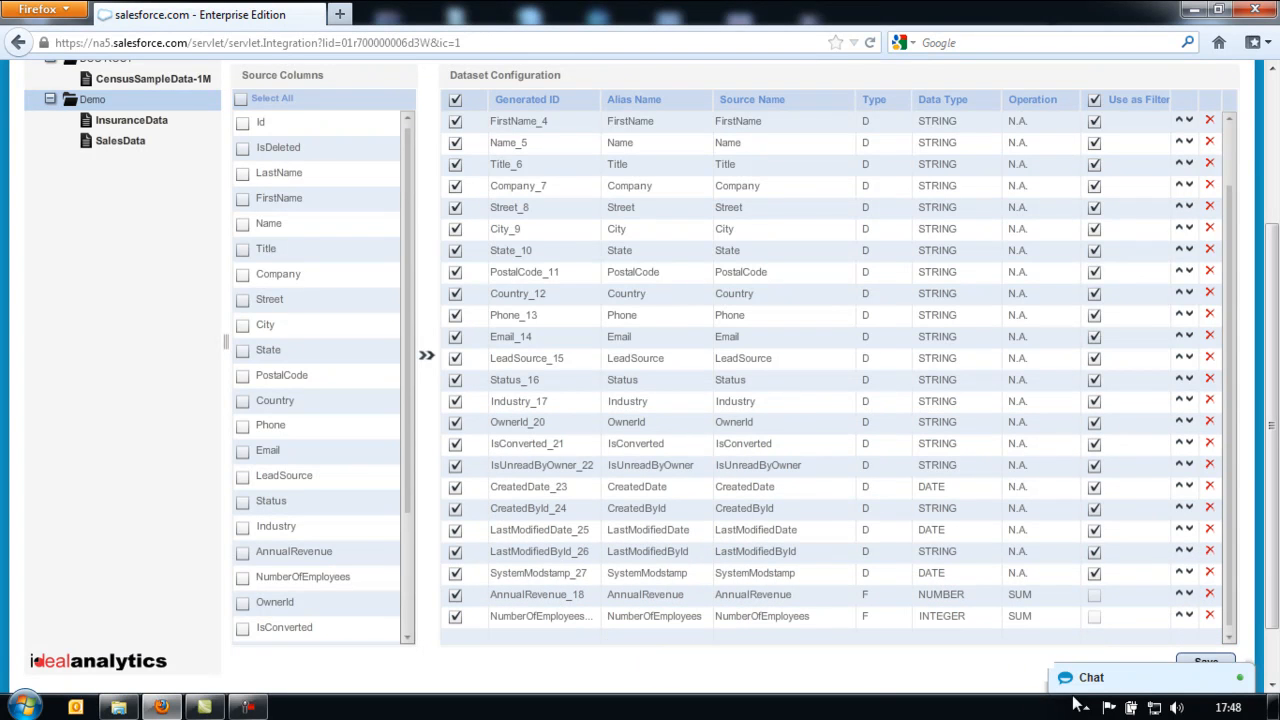
scroll(1220, 653, down, 1)
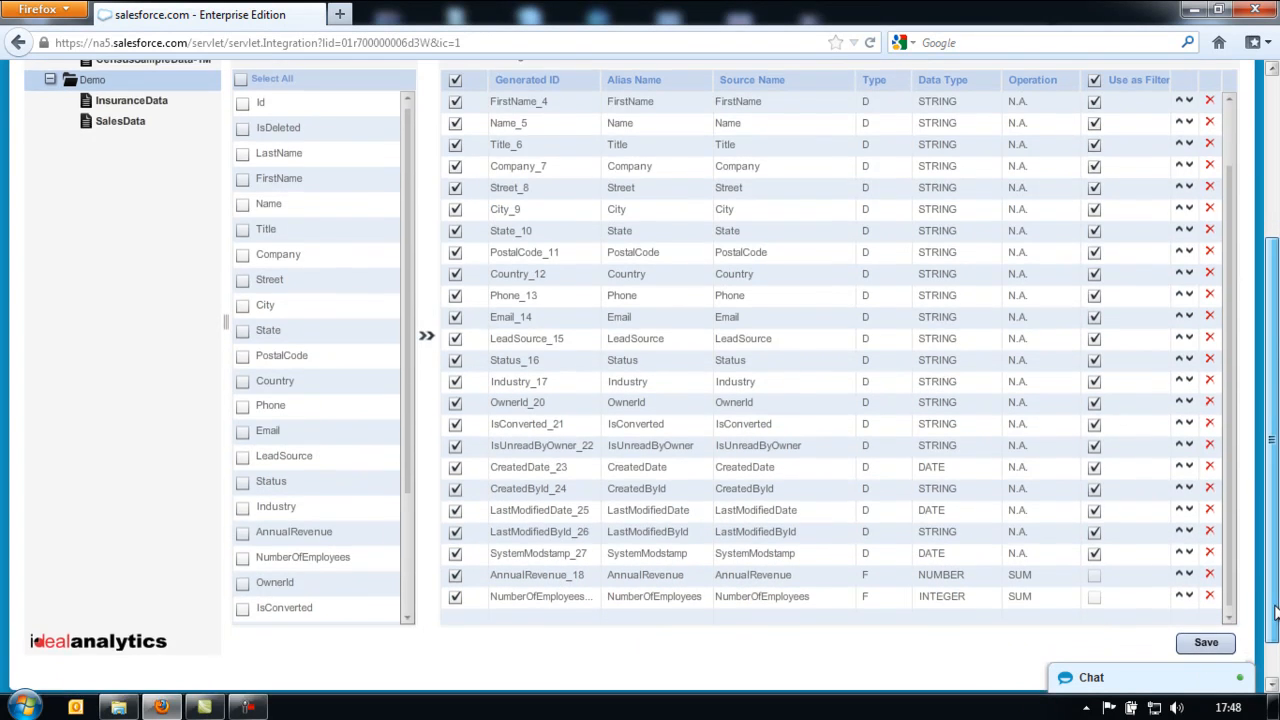
- Save the Leads Data configuration, confirming the prompt and dismissing the success message
click(1205, 645)
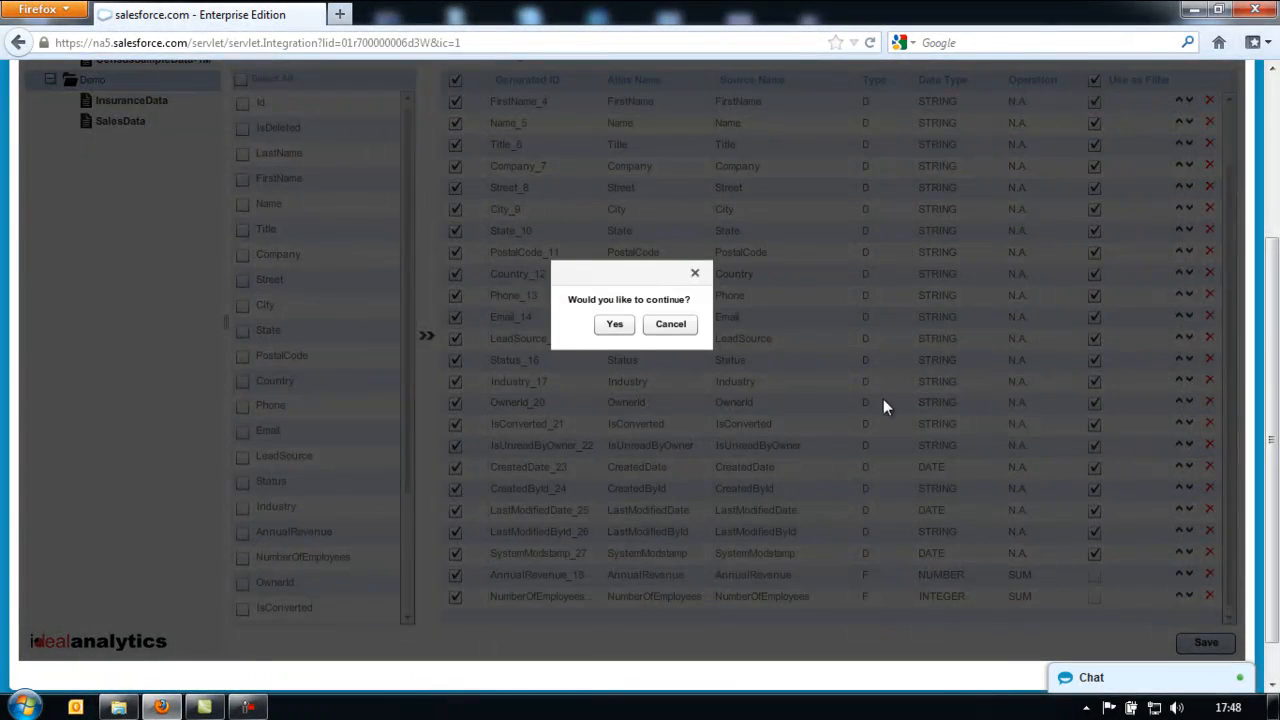
scroll(1276, 385, up, 3)
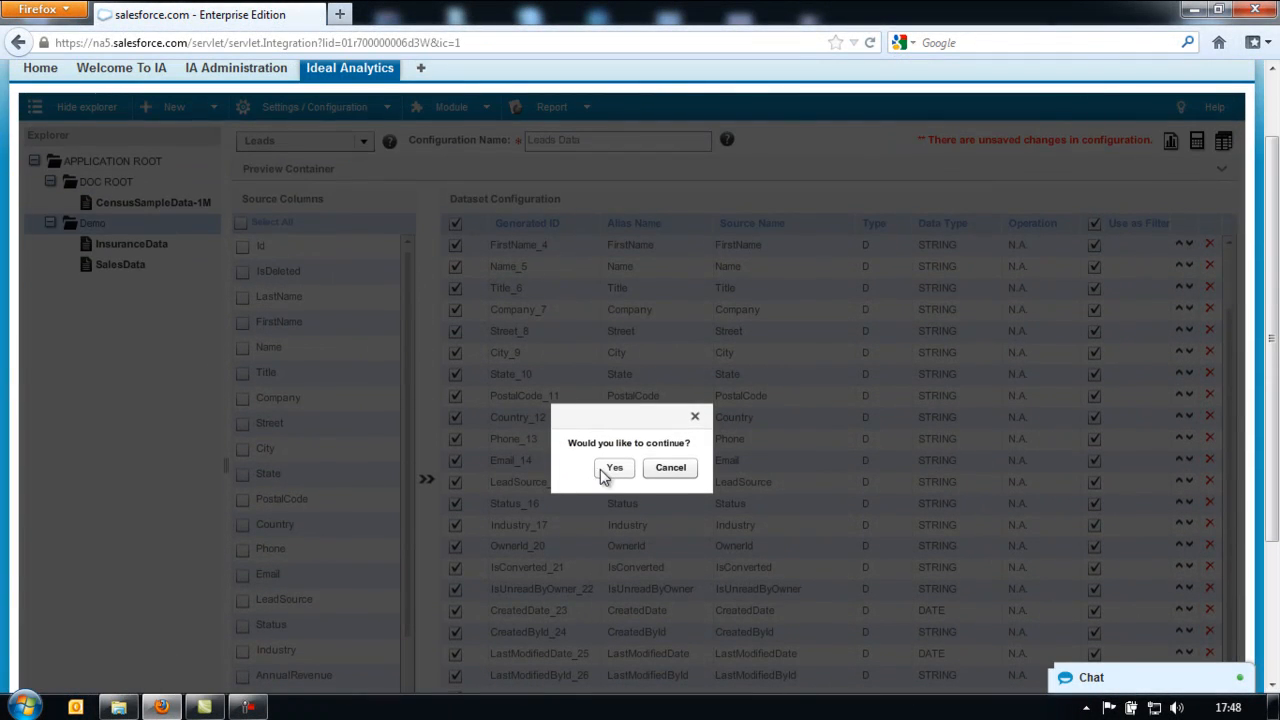
click(613, 469)
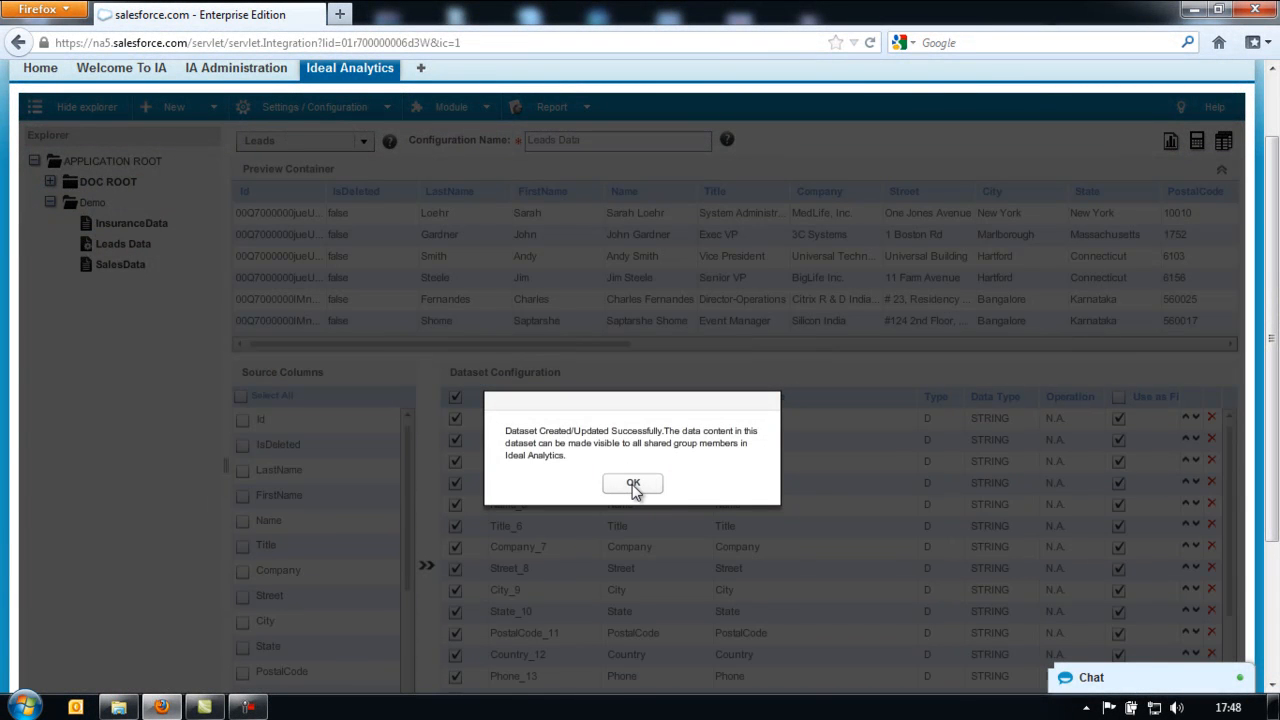
click(633, 484)
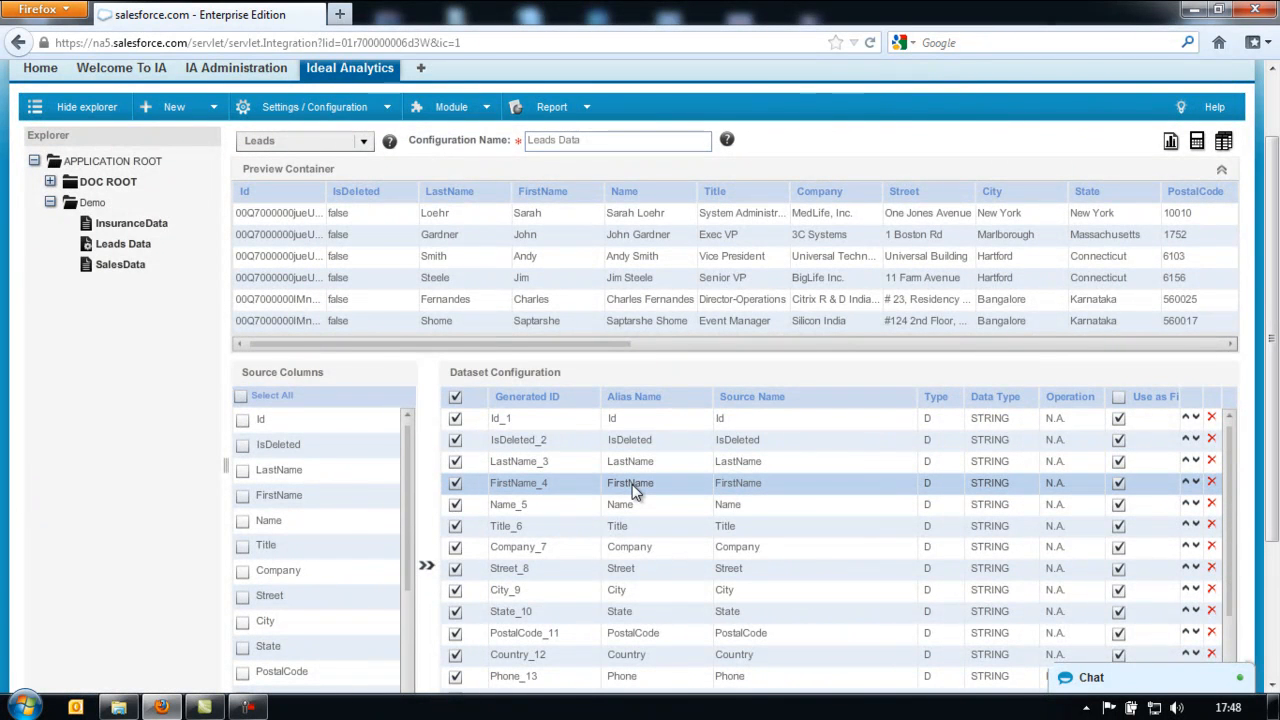
- Set AnnualRevenue's aggregation Operation to SUM
scroll(862, 477, down, 6)
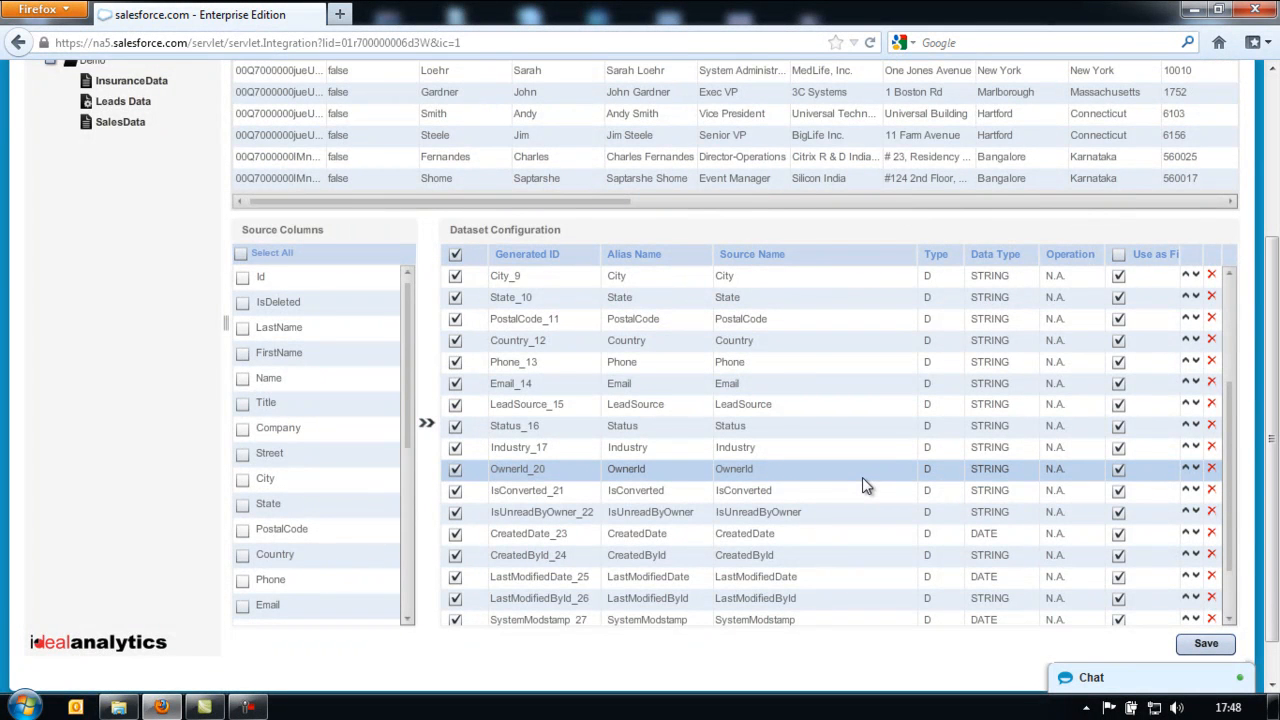
scroll(862, 477, up, 6)
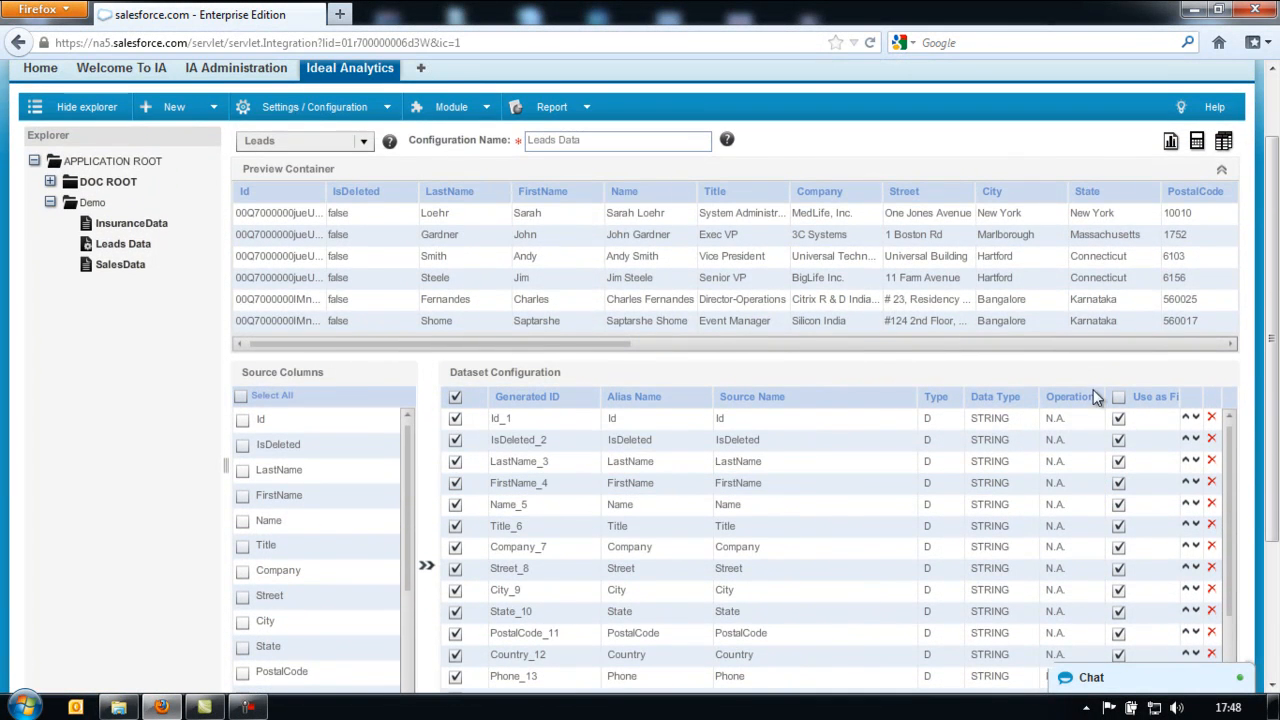
scroll(1090, 420, down, 6)
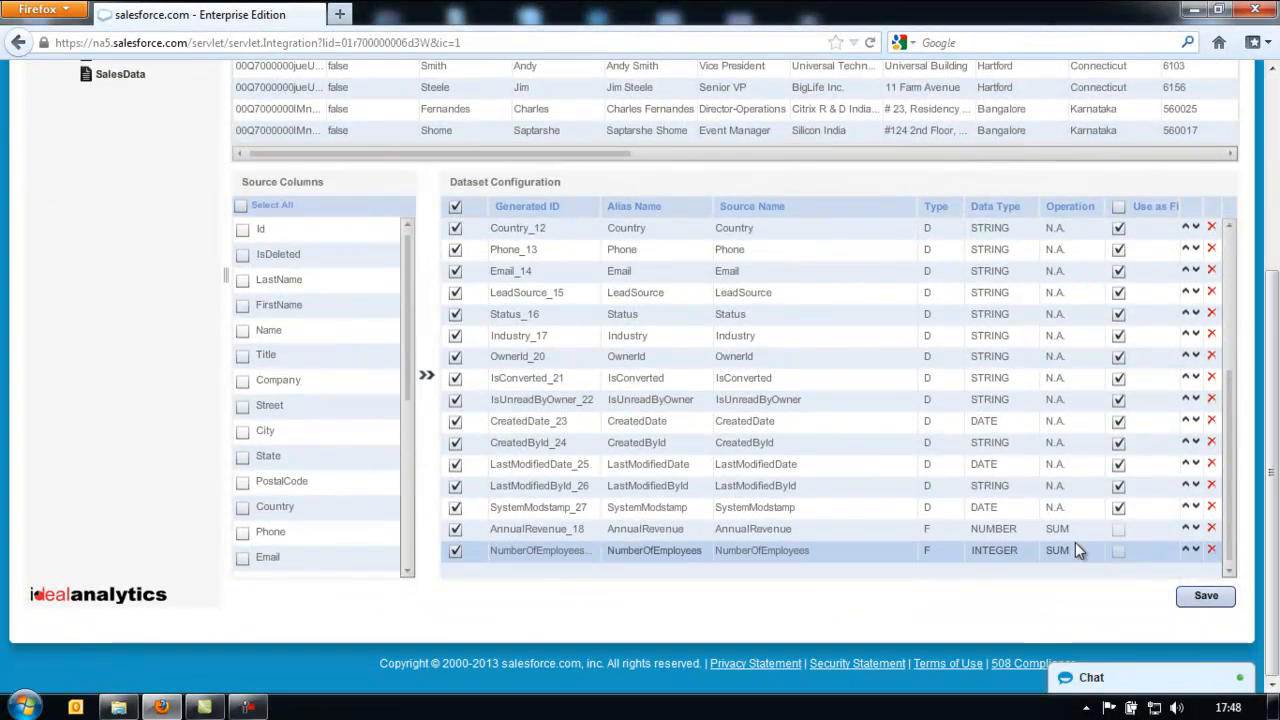
click(1082, 533)
click(1094, 532)
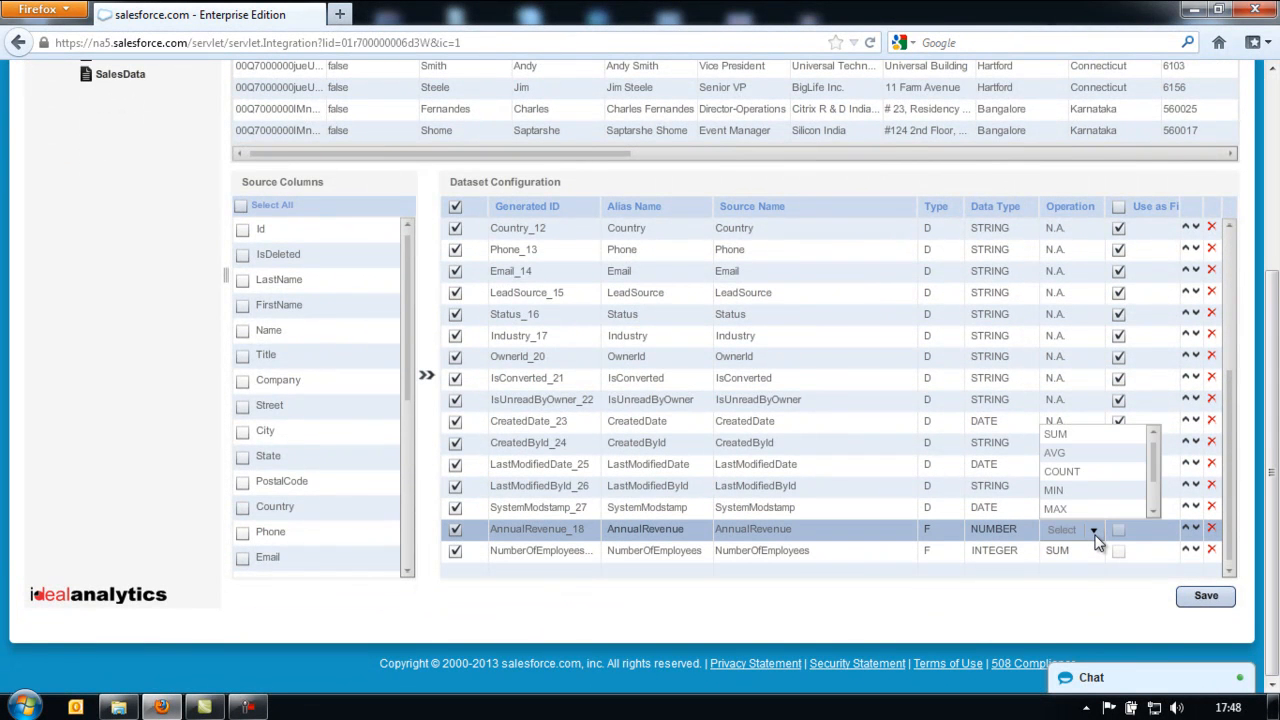
click(1095, 535)
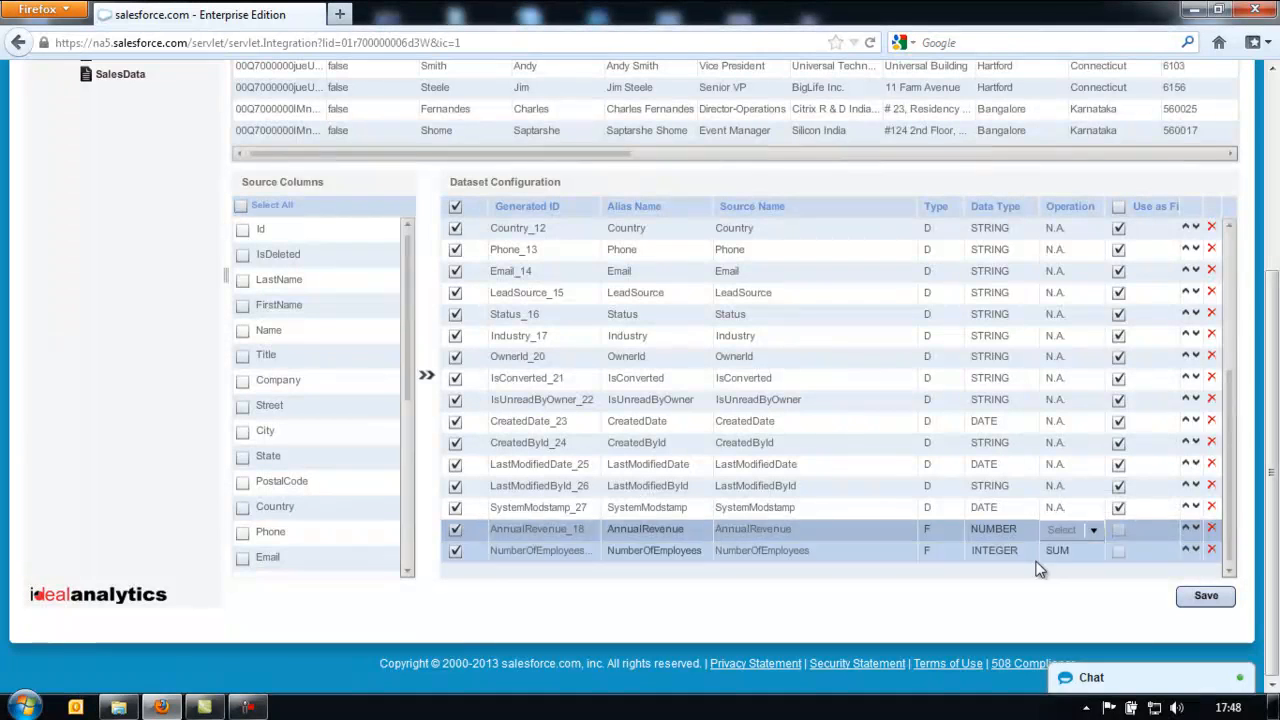
click(1008, 574)
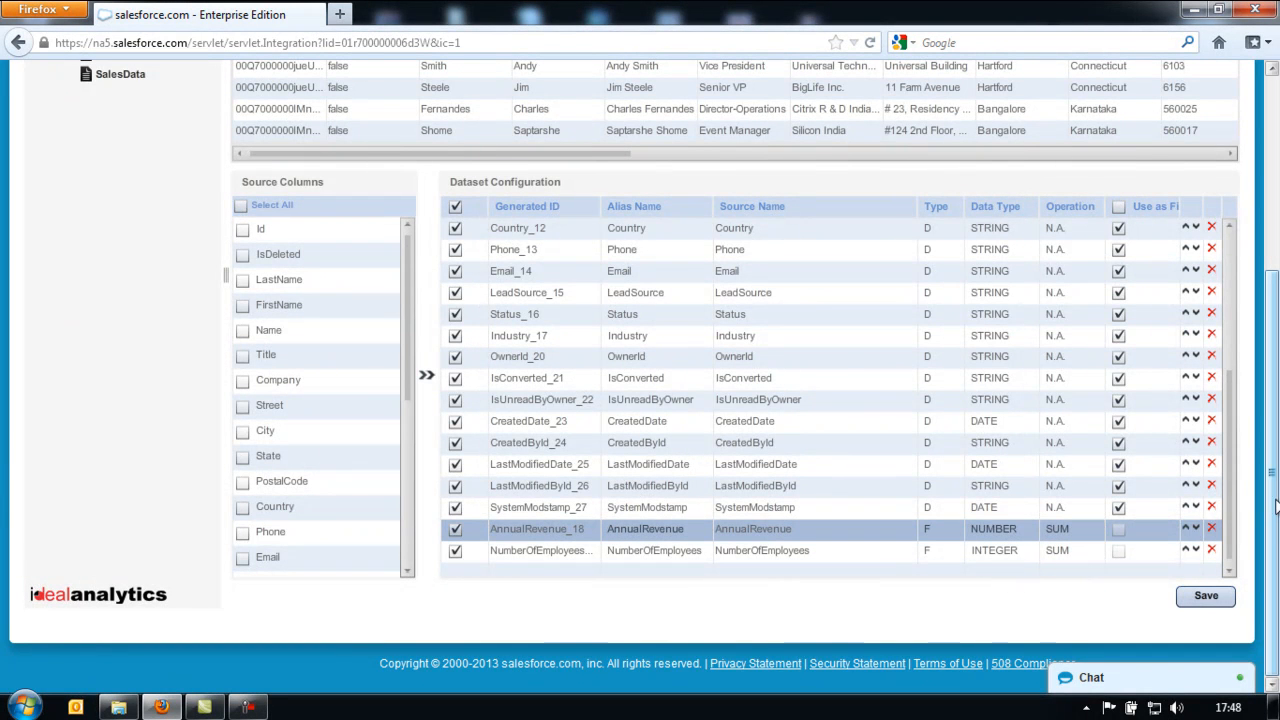
- Return to the top and open the Drill Downs dialog for Leads Data
drag(1229, 506, 1272, 395)
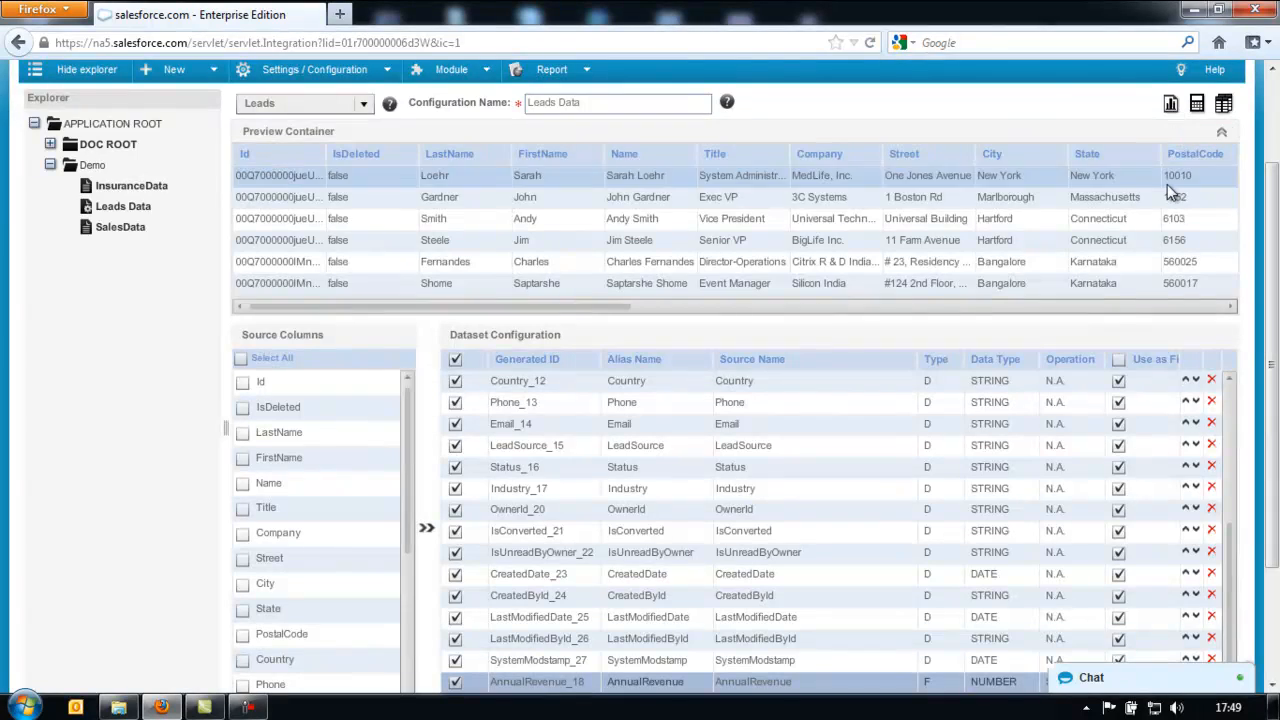
scroll(1190, 195, up, 2)
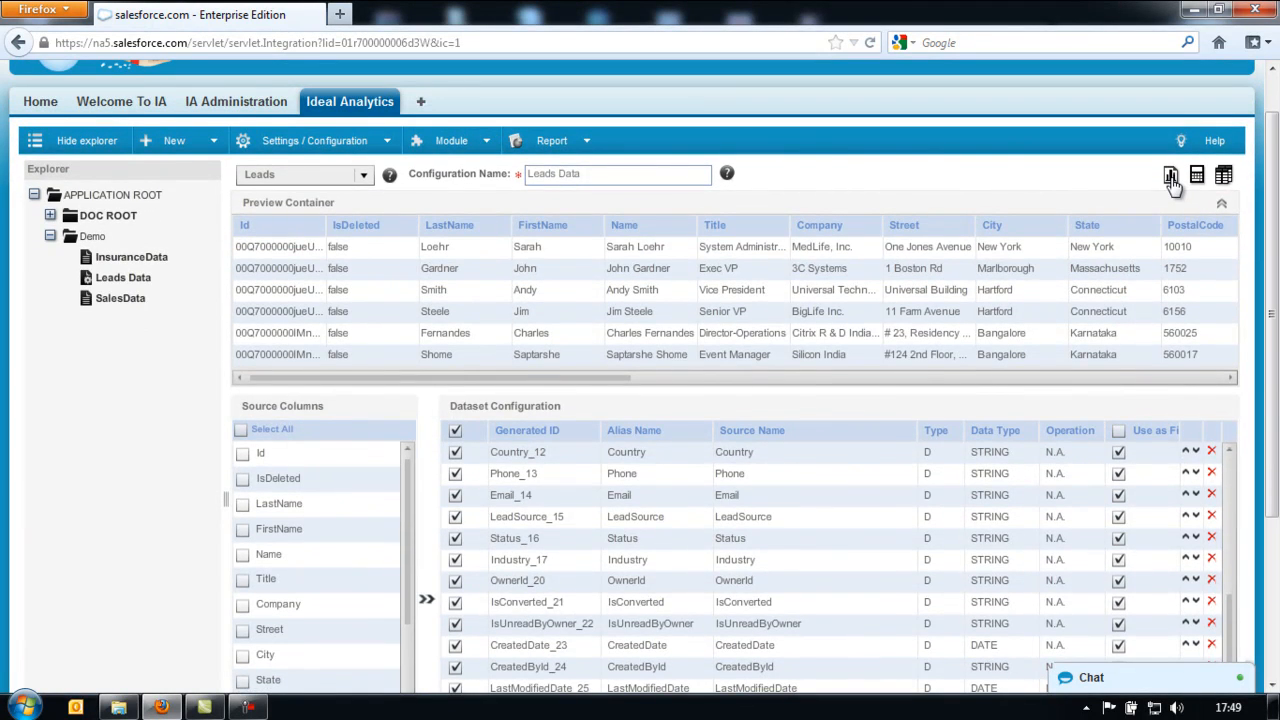
click(1172, 182)
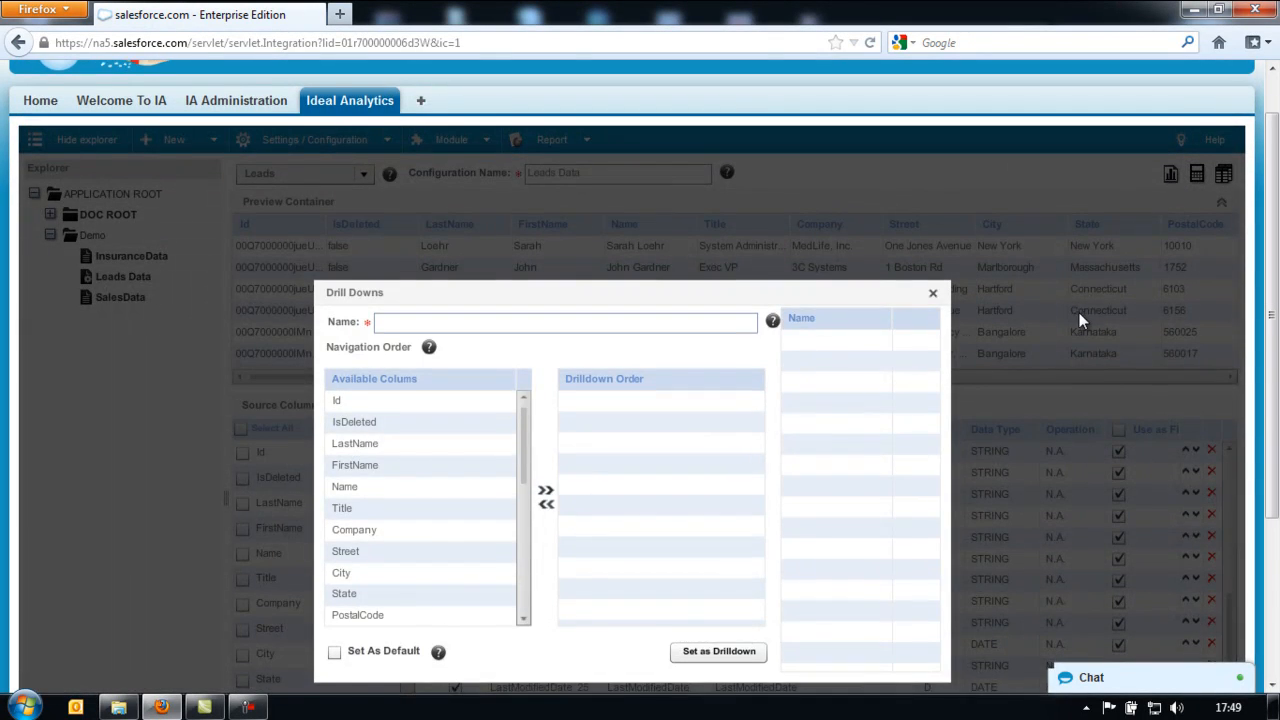
- Build the drilldown order Country, State, City, Street, Name
scroll(613, 245, down, 2)
click(593, 254)
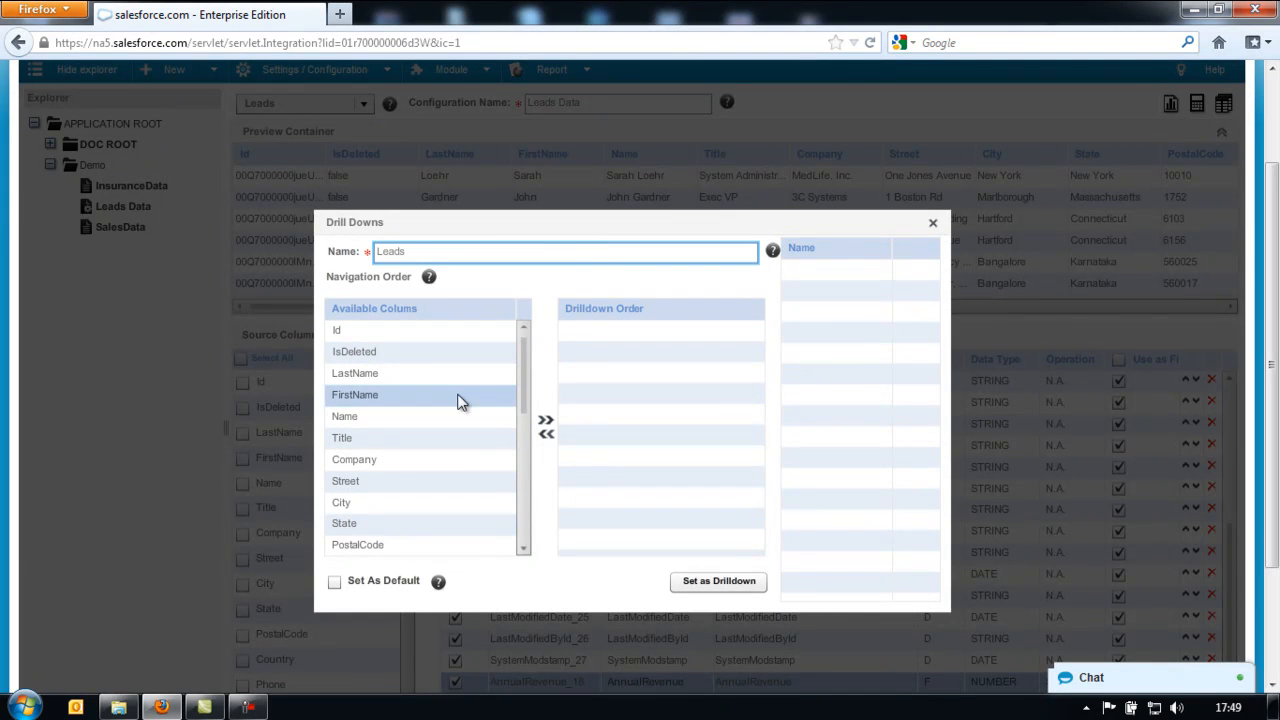
drag(528, 394, 531, 420)
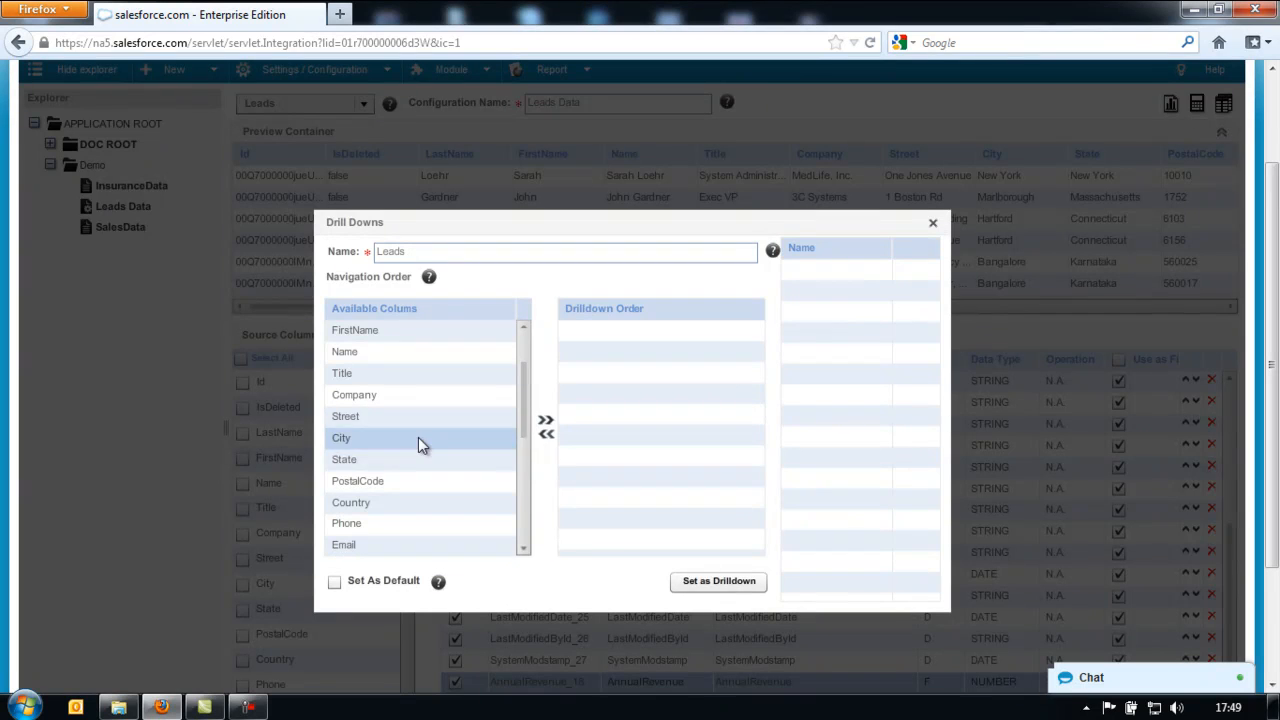
drag(400, 505, 641, 385)
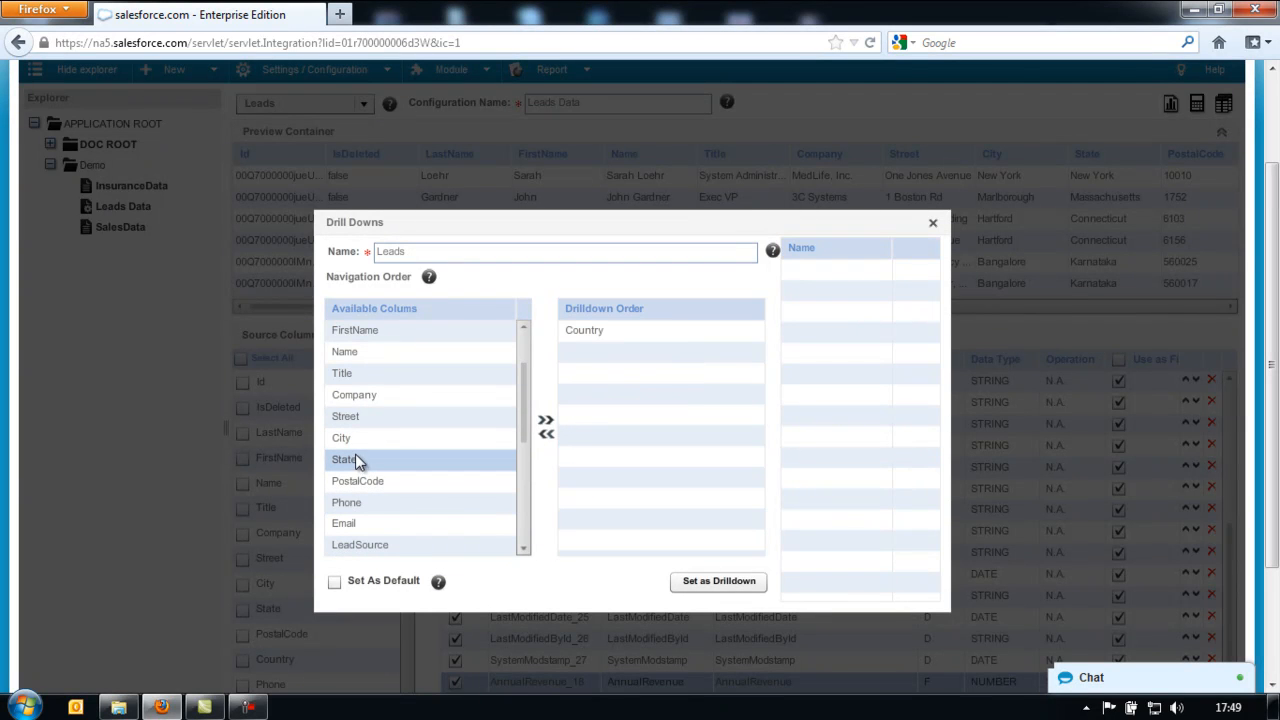
drag(358, 462, 600, 382)
drag(355, 440, 570, 360)
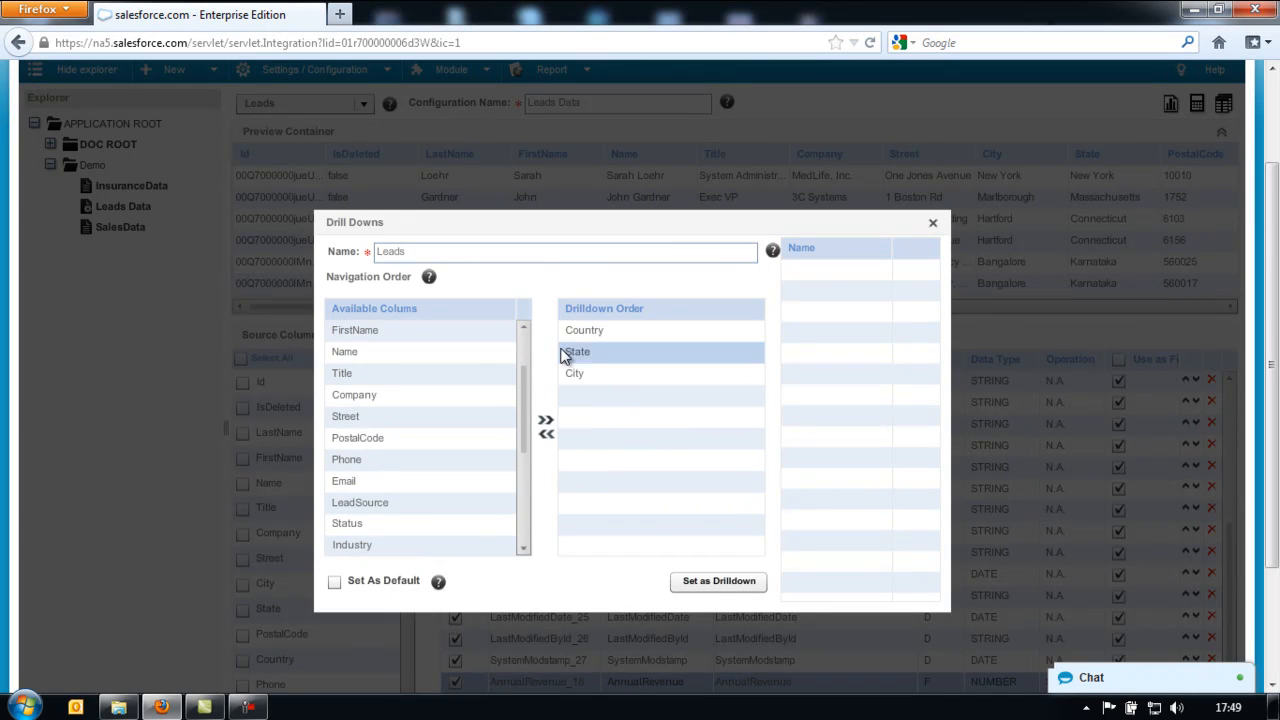
click(434, 251)
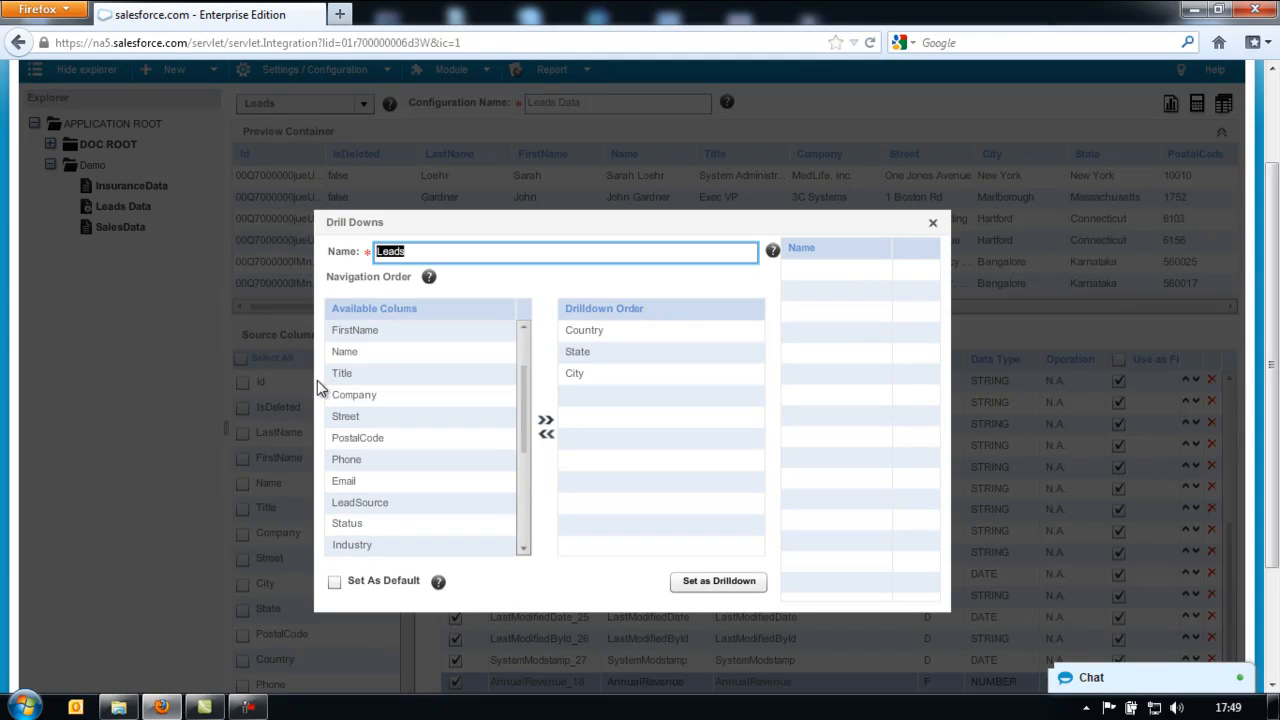
mouse_move(522, 449)
mouse_down()
mouse_move(526, 466)
mouse_move(522, 437)
mouse_up()
drag(400, 394, 609, 403)
drag(523, 431, 521, 395)
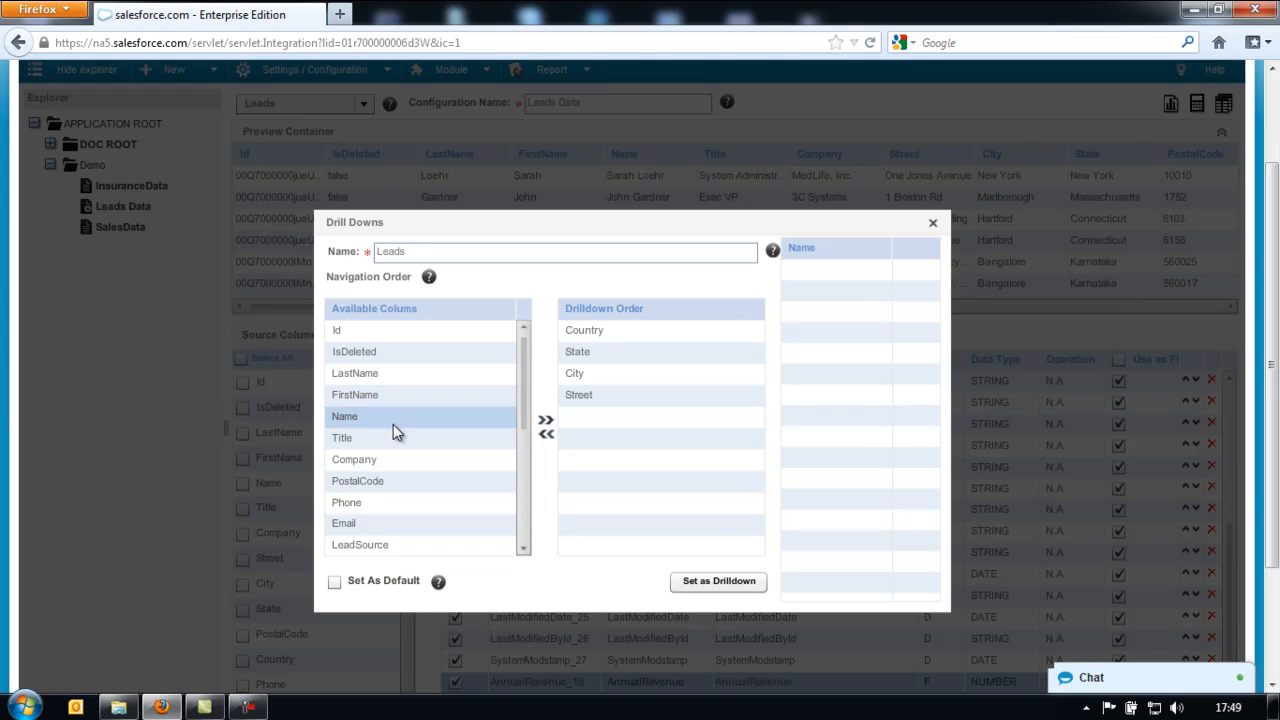
drag(392, 419, 600, 440)
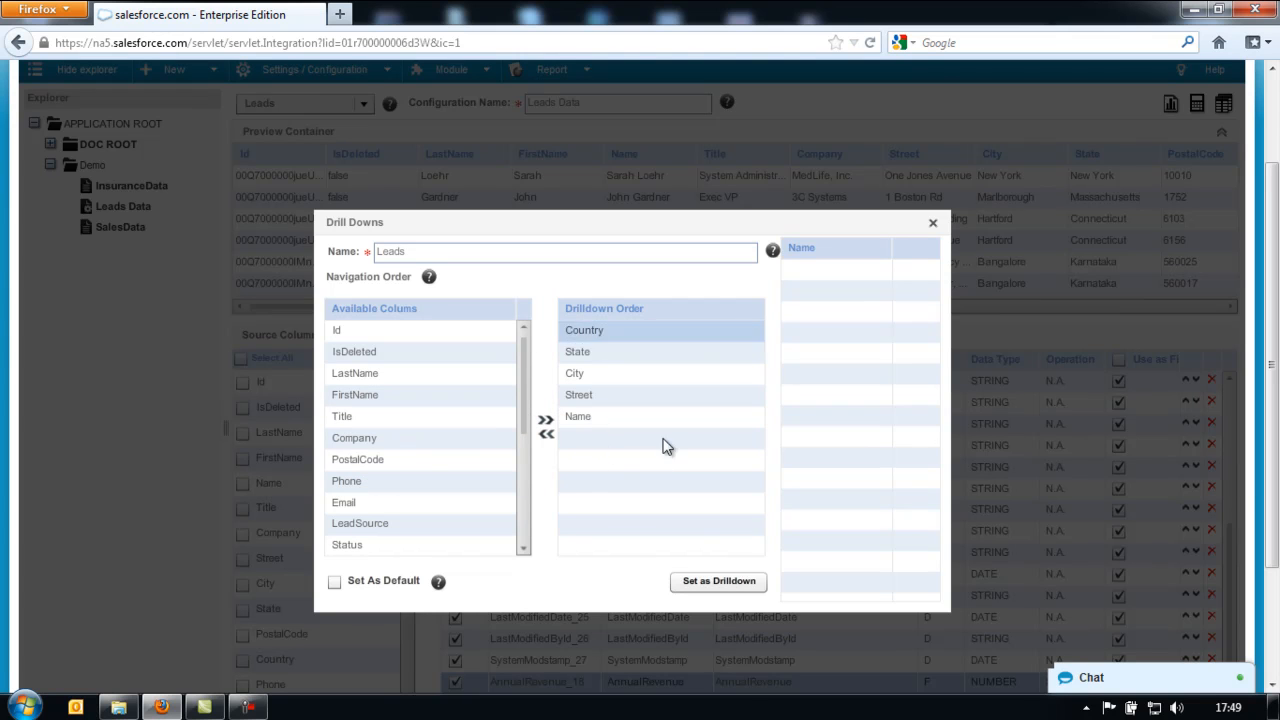
- Make the drill-down the default, name it Geo, and save it
click(336, 586)
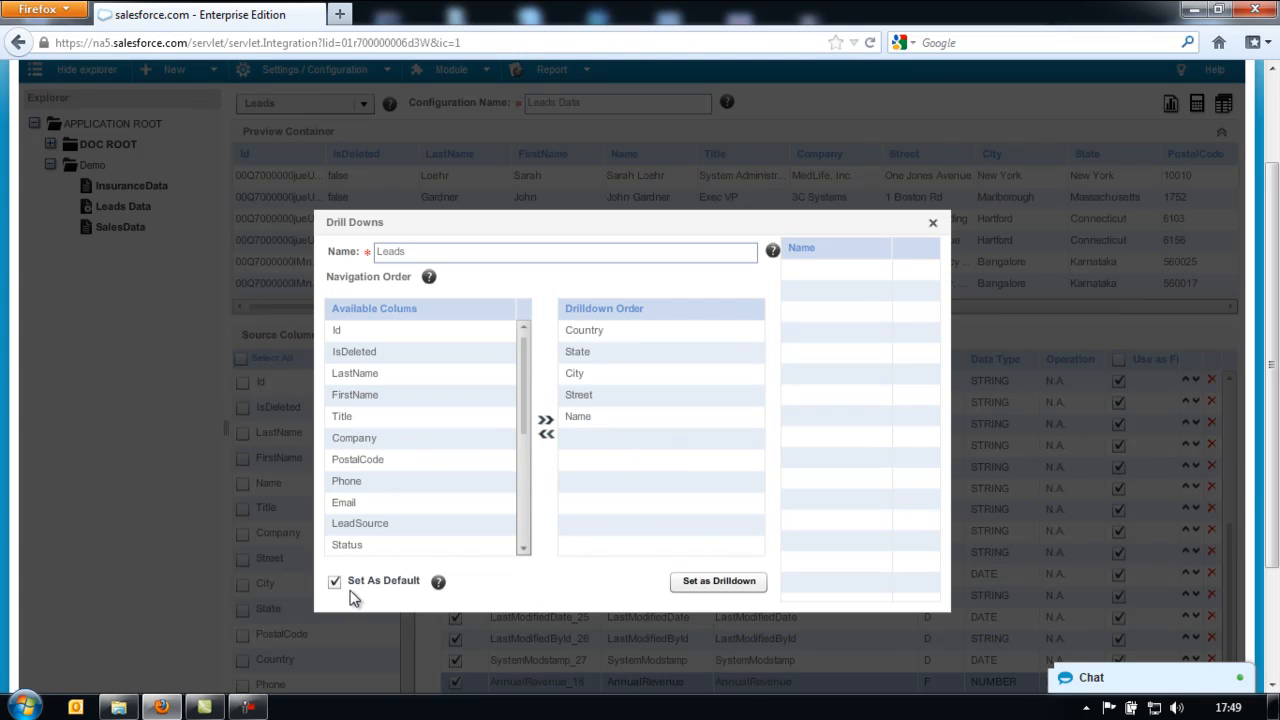
click(441, 253)
key(ctrl+a)
text(G)
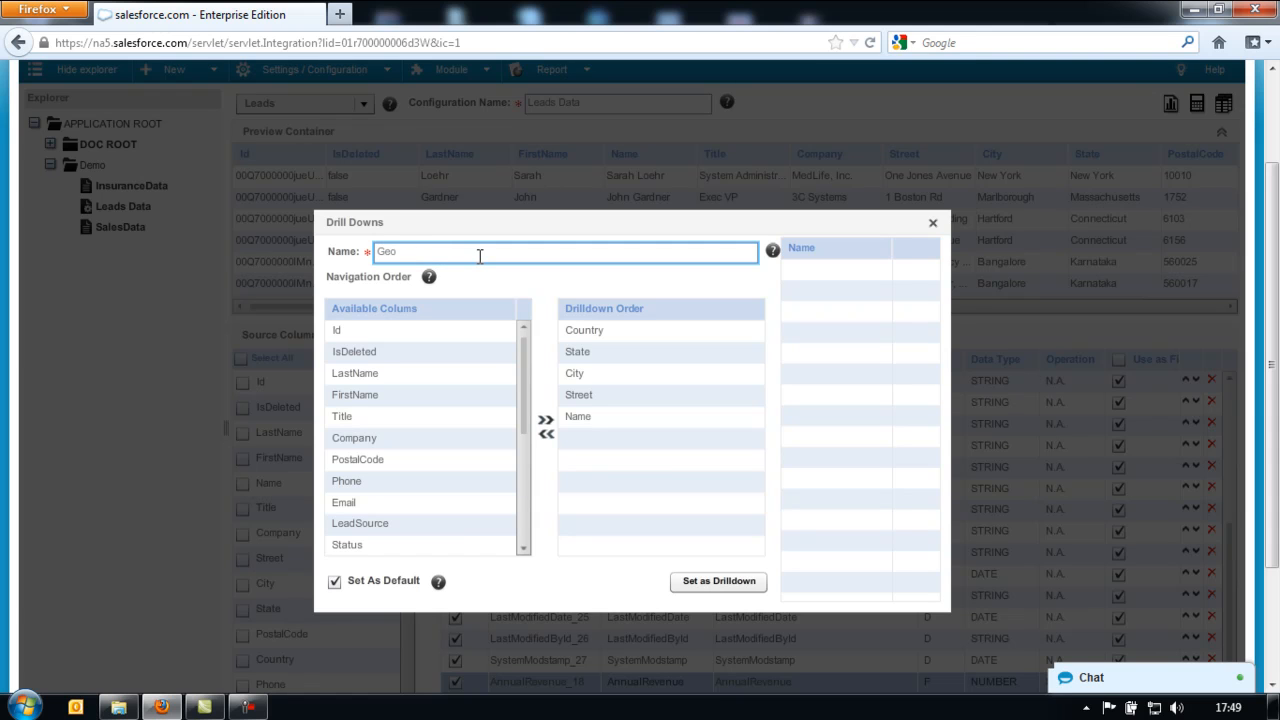
click(700, 586)
click(443, 253)
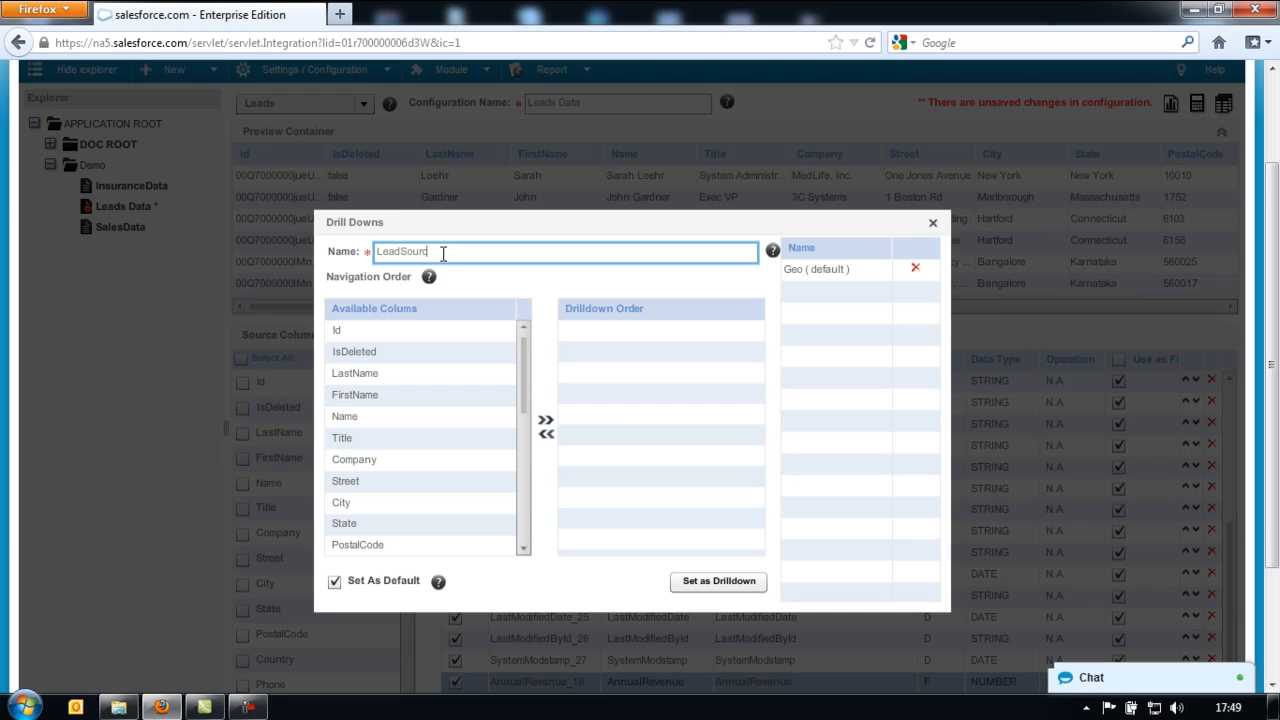
- Save a non-default LeadSource drill-down ordered LeadSource, Status, Name, then close the Drill Downs setup
drag(525, 403, 524, 442)
click(417, 503)
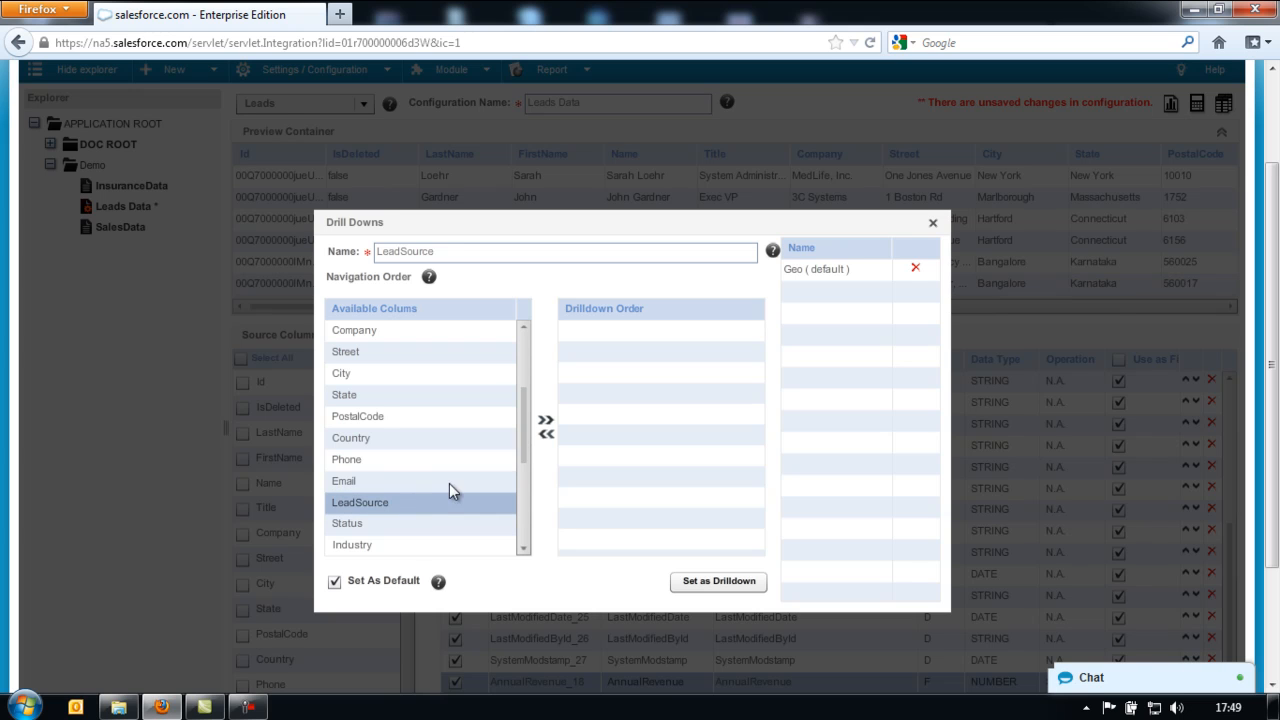
click(546, 426)
click(334, 581)
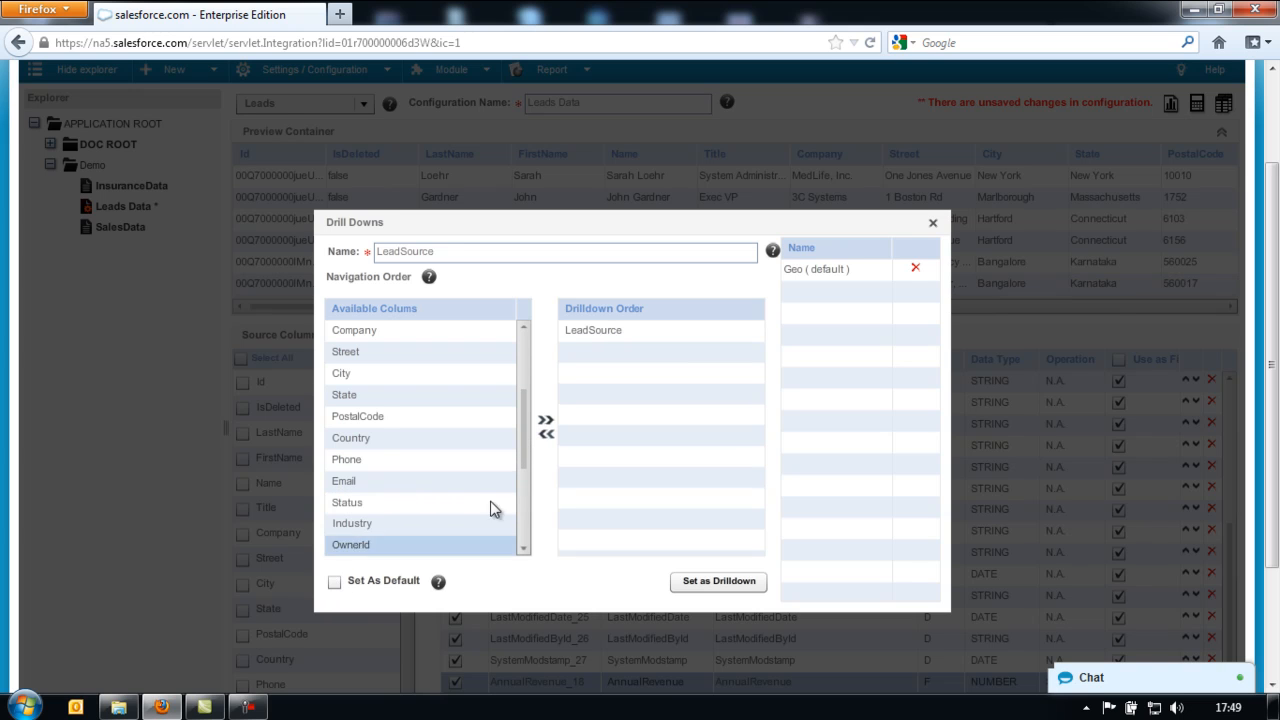
scroll(516, 457, down, 1)
click(429, 480)
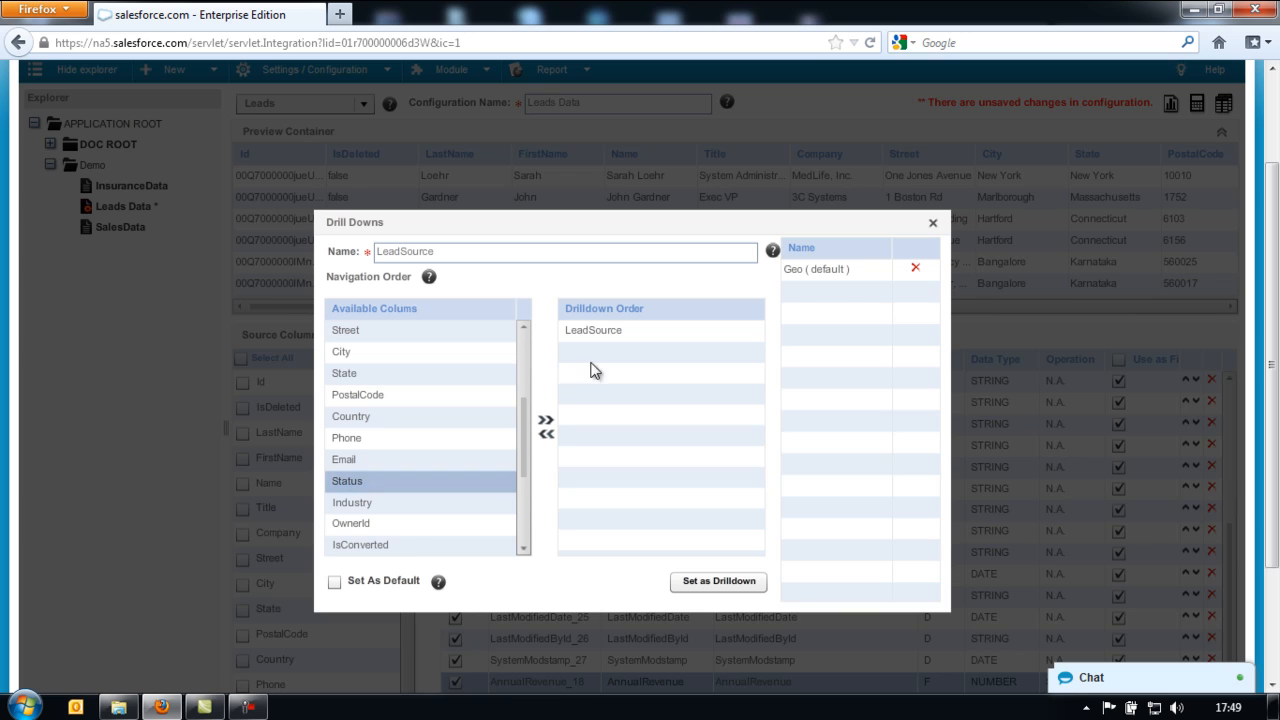
click(546, 422)
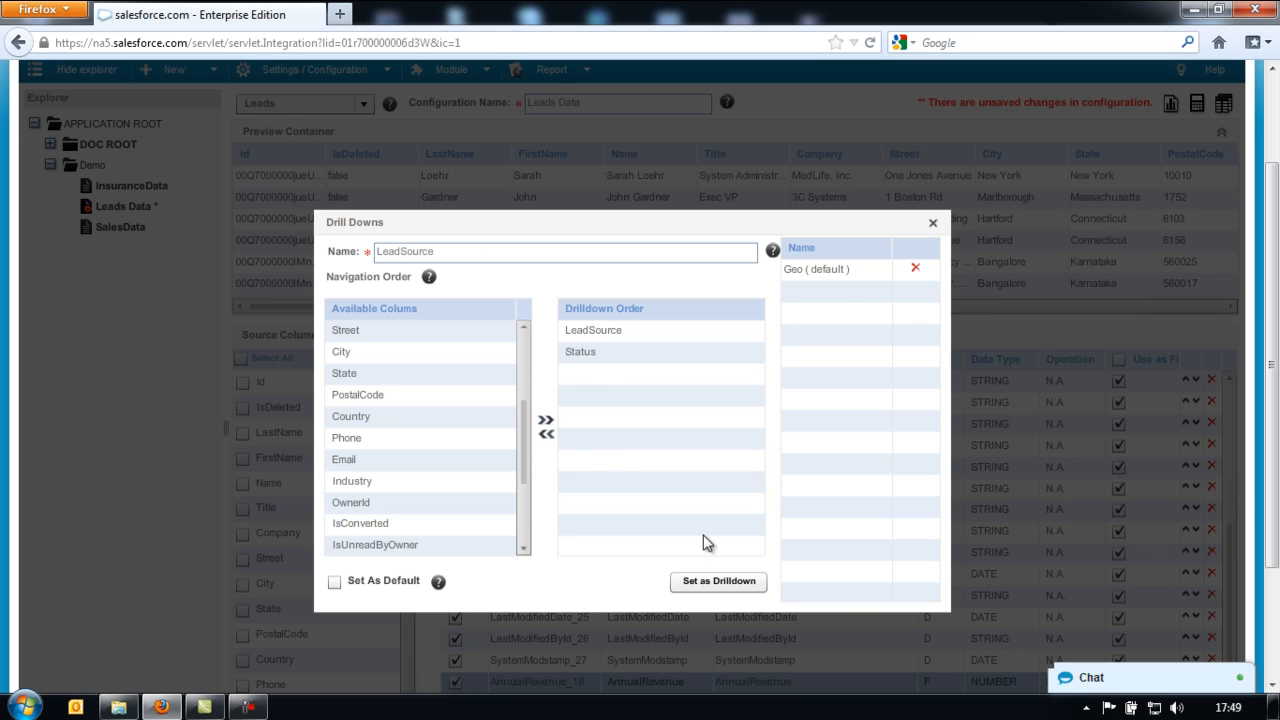
drag(522, 442, 525, 367)
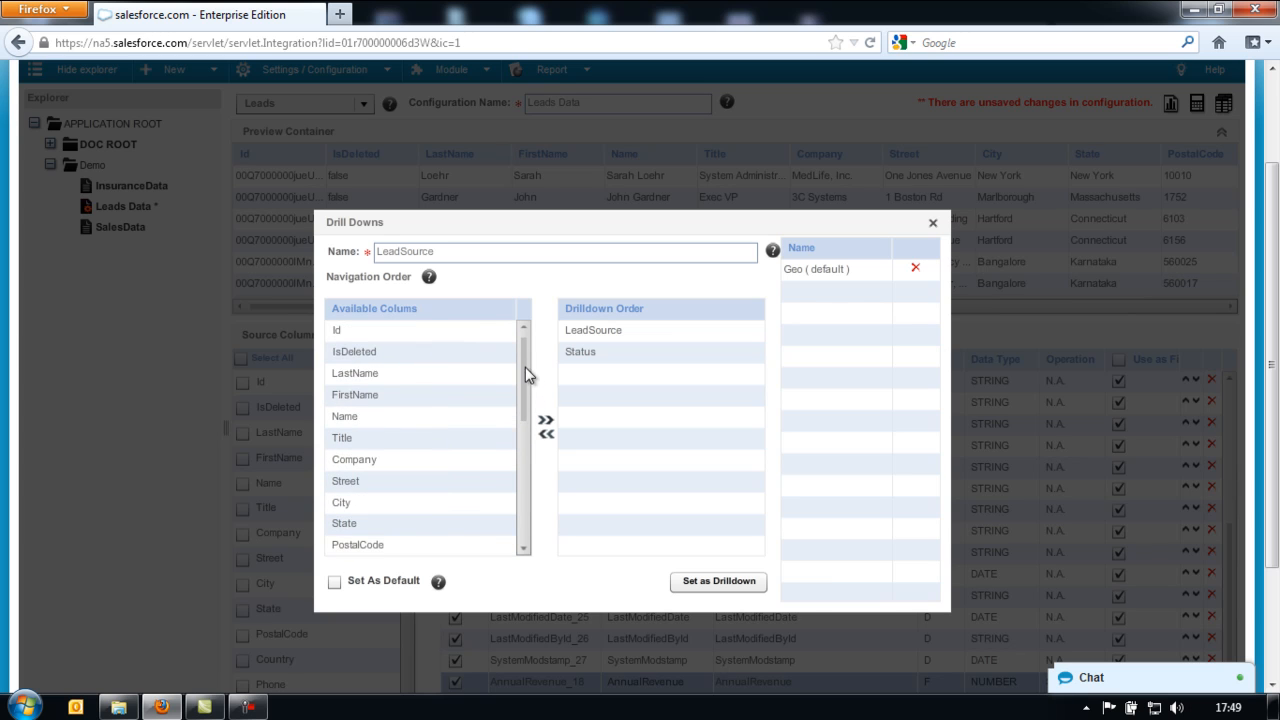
click(414, 416)
click(546, 421)
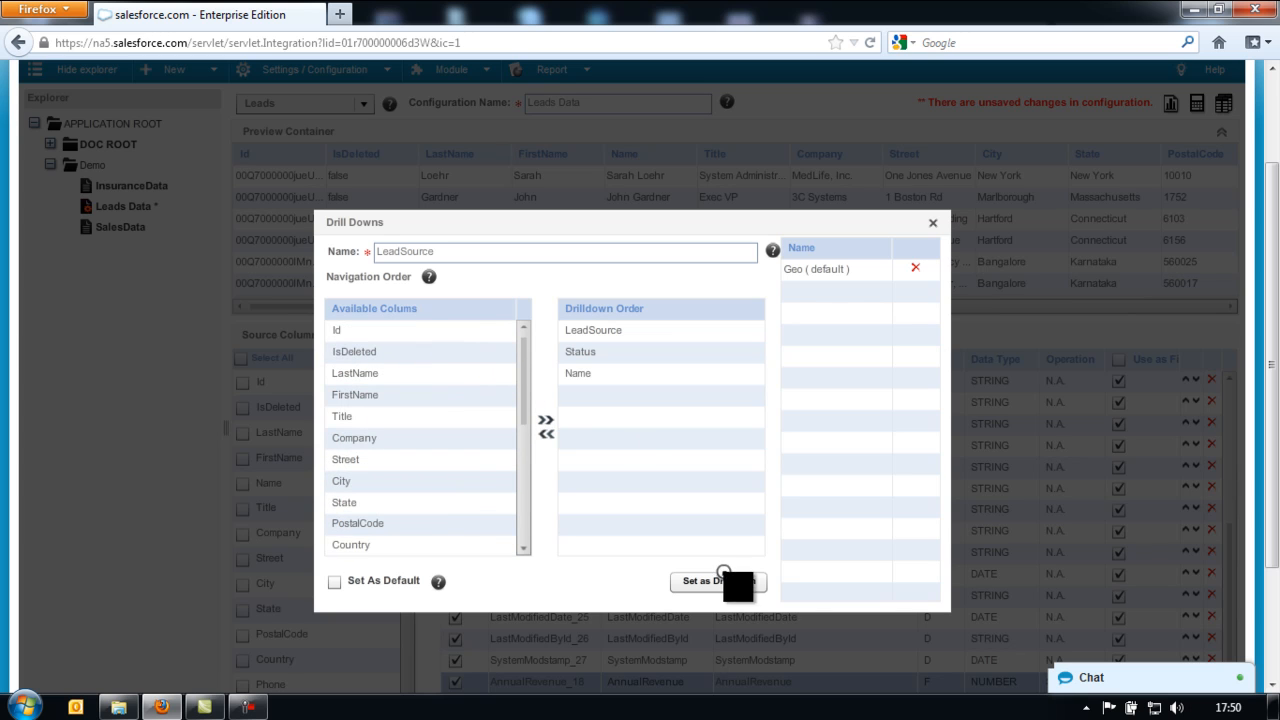
click(722, 582)
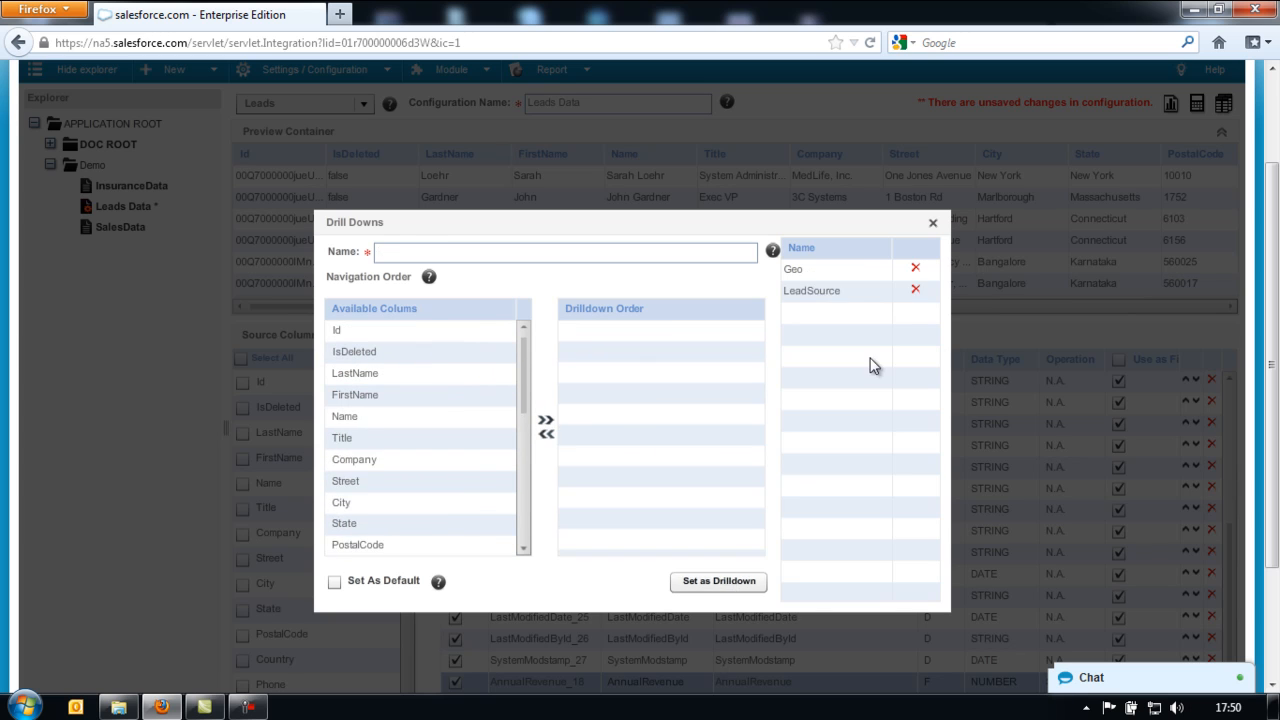
click(933, 225)
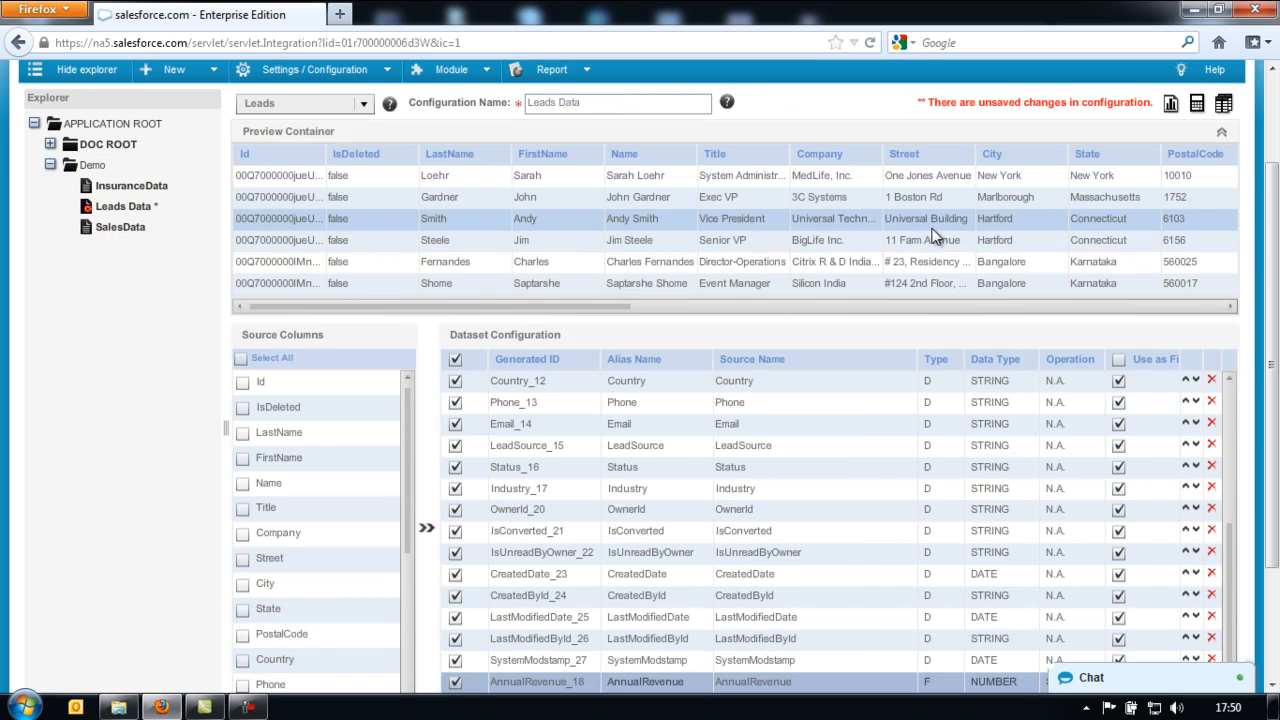
- Save the Leads Data dataset, confirm with Yes, and dismiss the updated-successfully message
click(1221, 131)
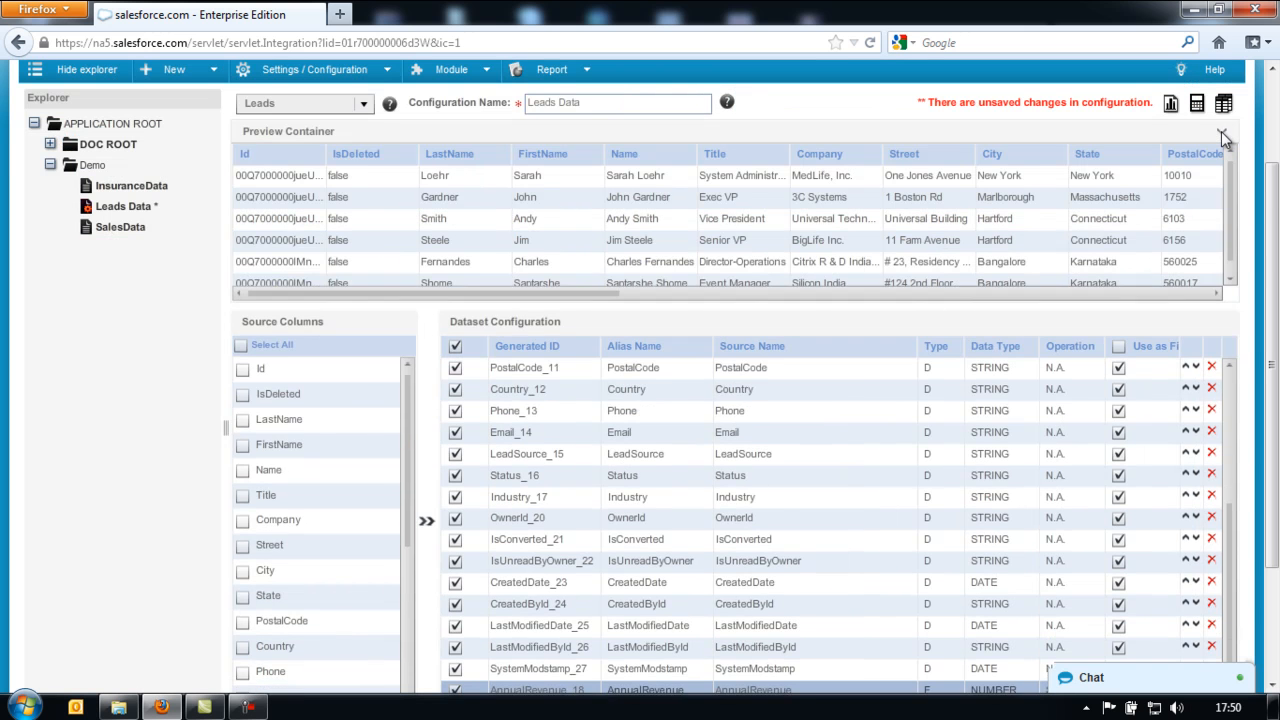
scroll(1275, 283, down, 1)
drag(1275, 283, 1275, 312)
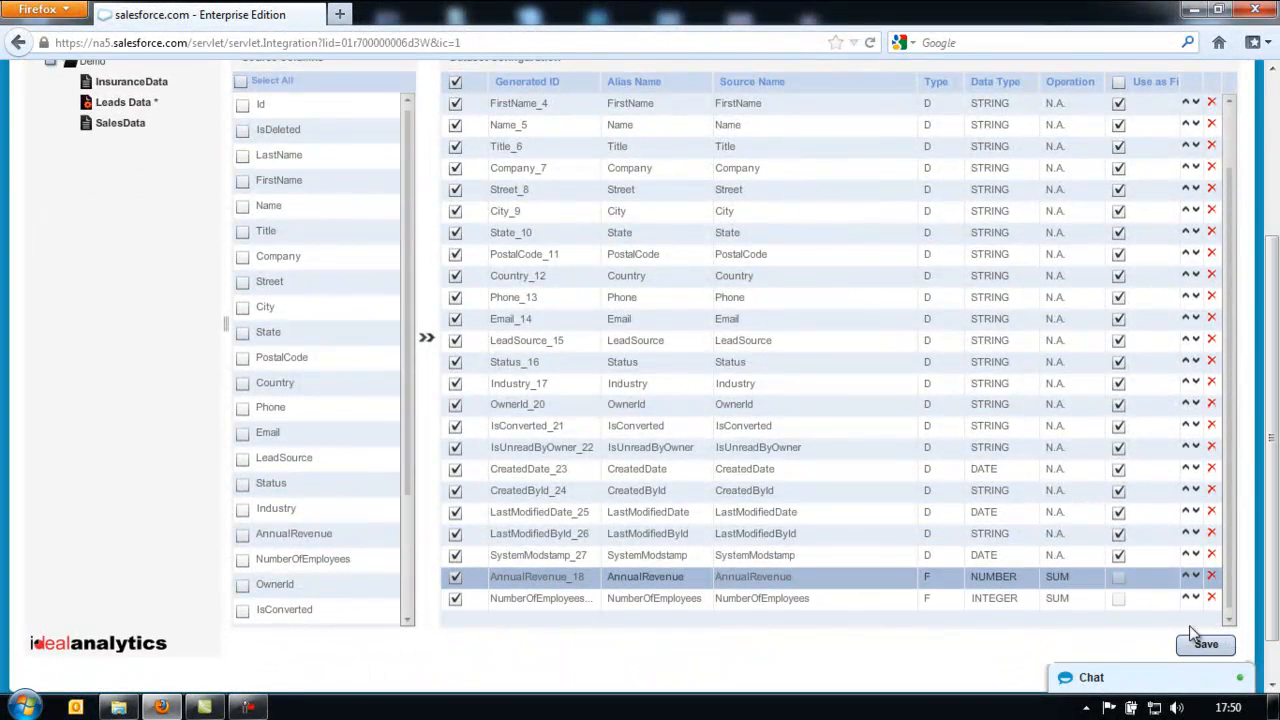
click(1205, 646)
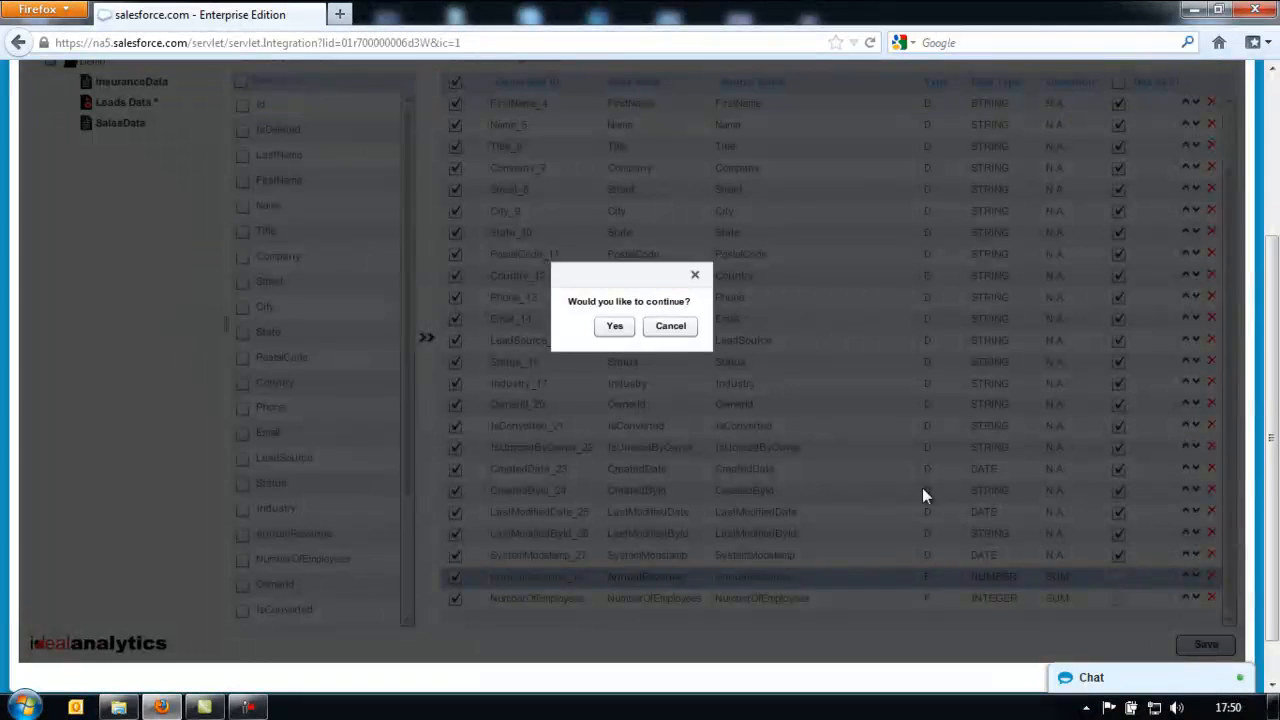
click(615, 328)
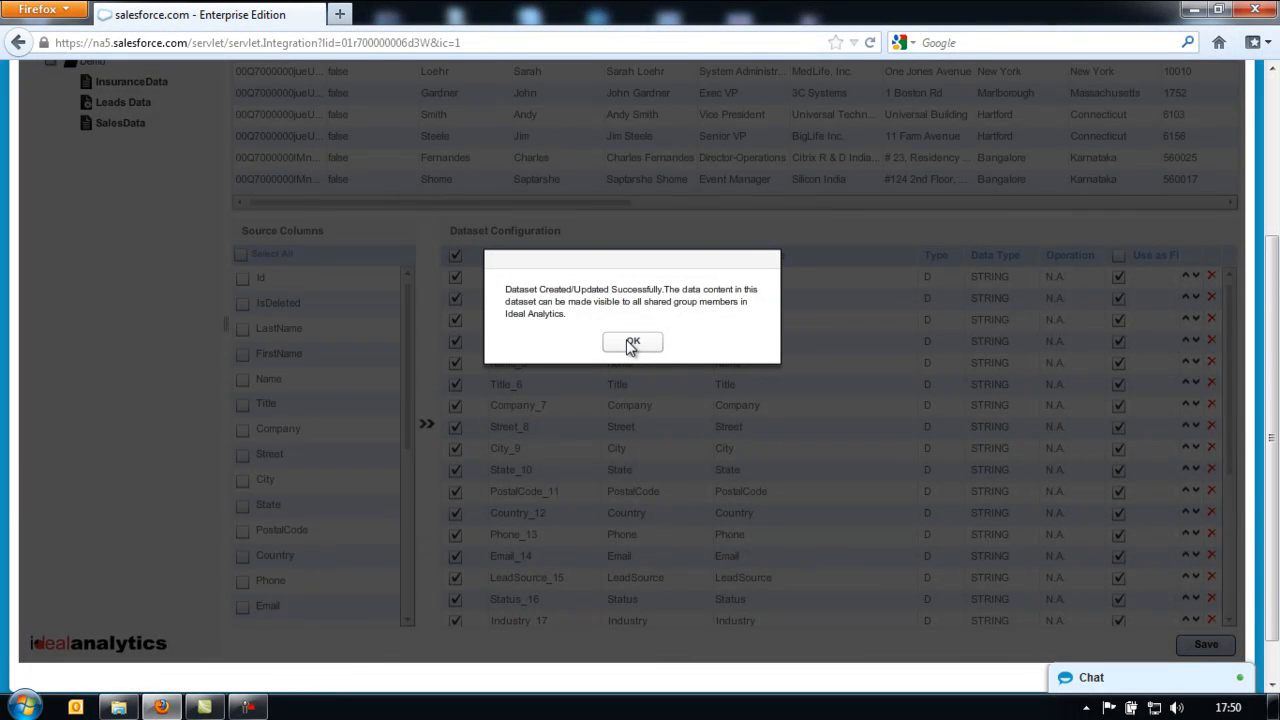
click(630, 343)
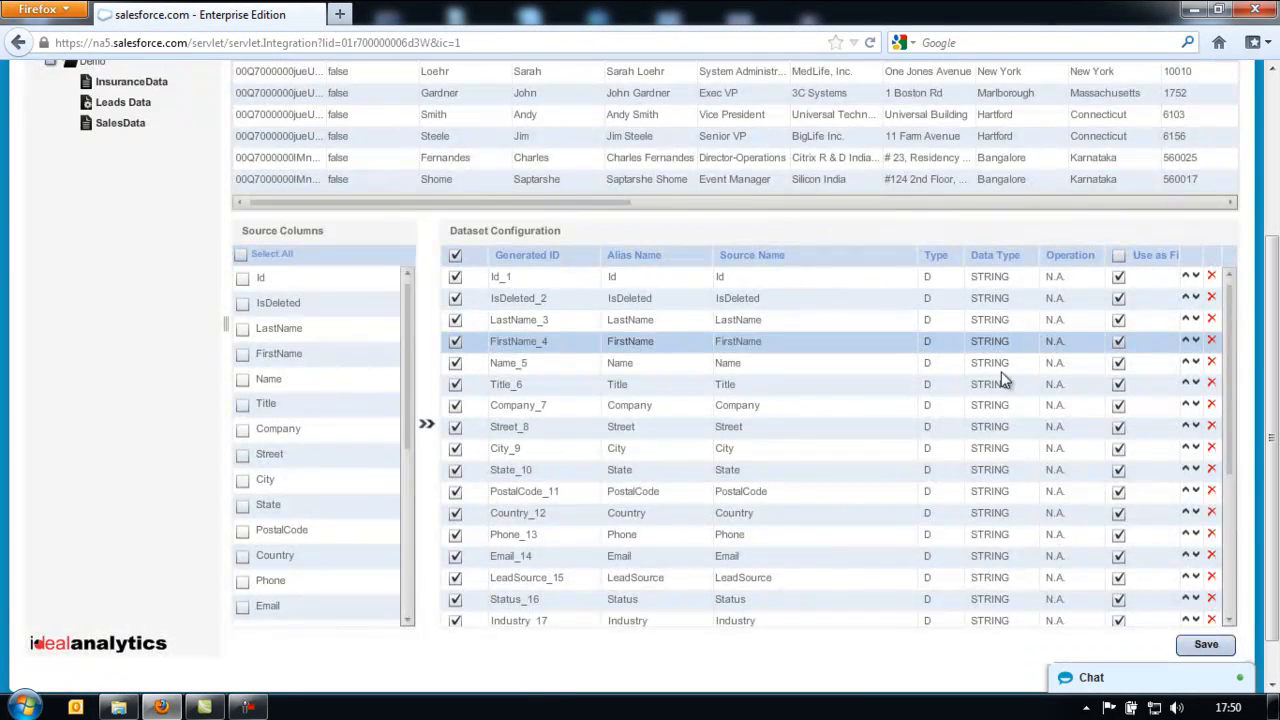
drag(1274, 414, 1275, 300)
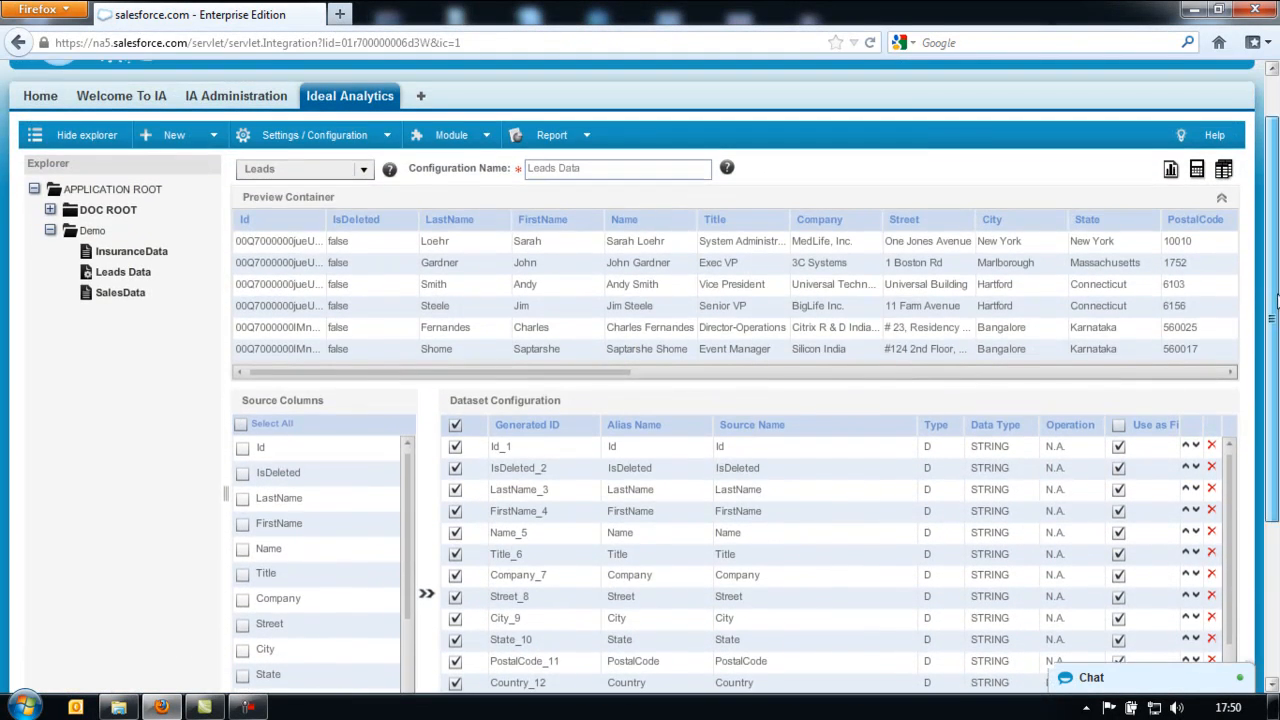
- Load Leads Data with the Abort on error option and dismiss the scheduled-to-load notice
right_click(153, 274)
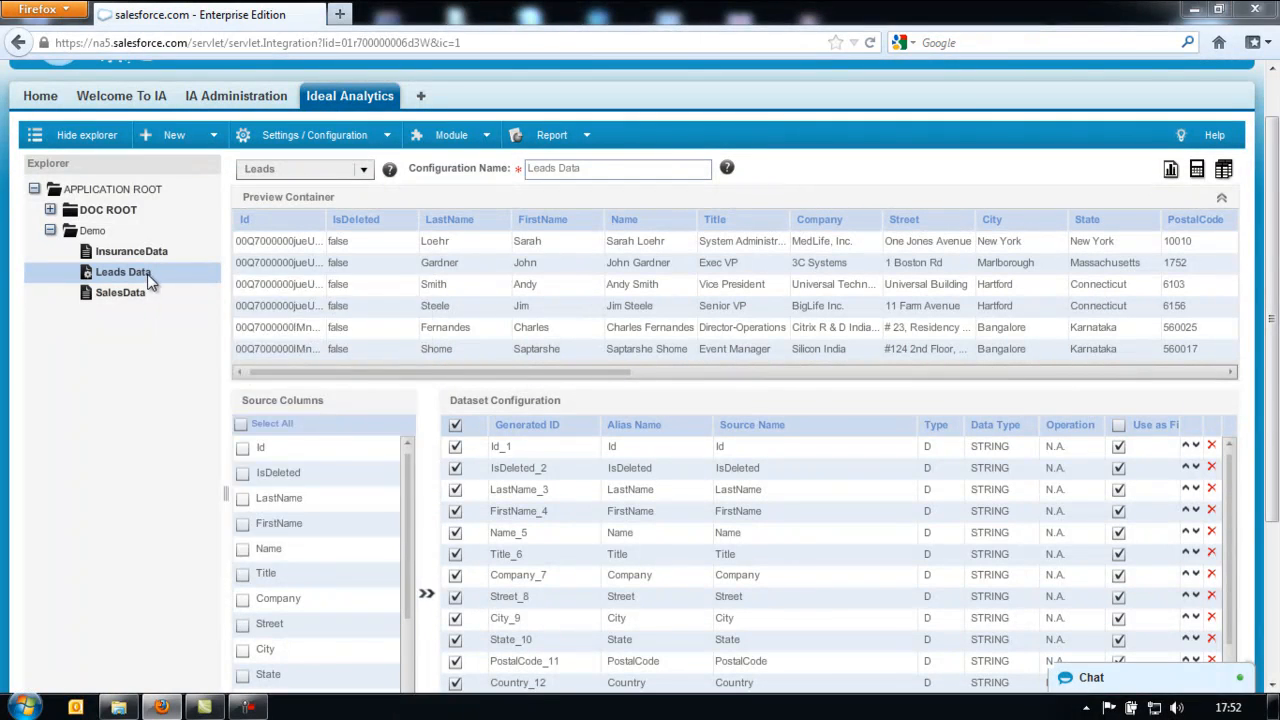
right_click(147, 276)
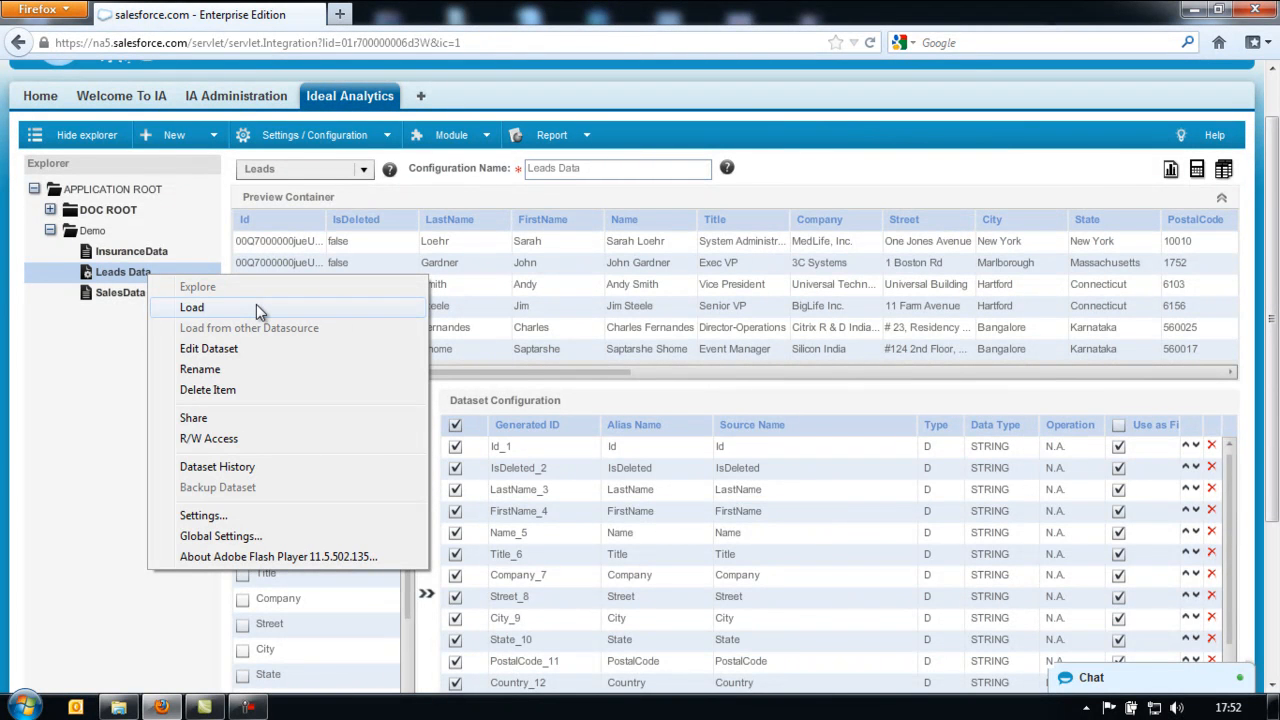
click(256, 307)
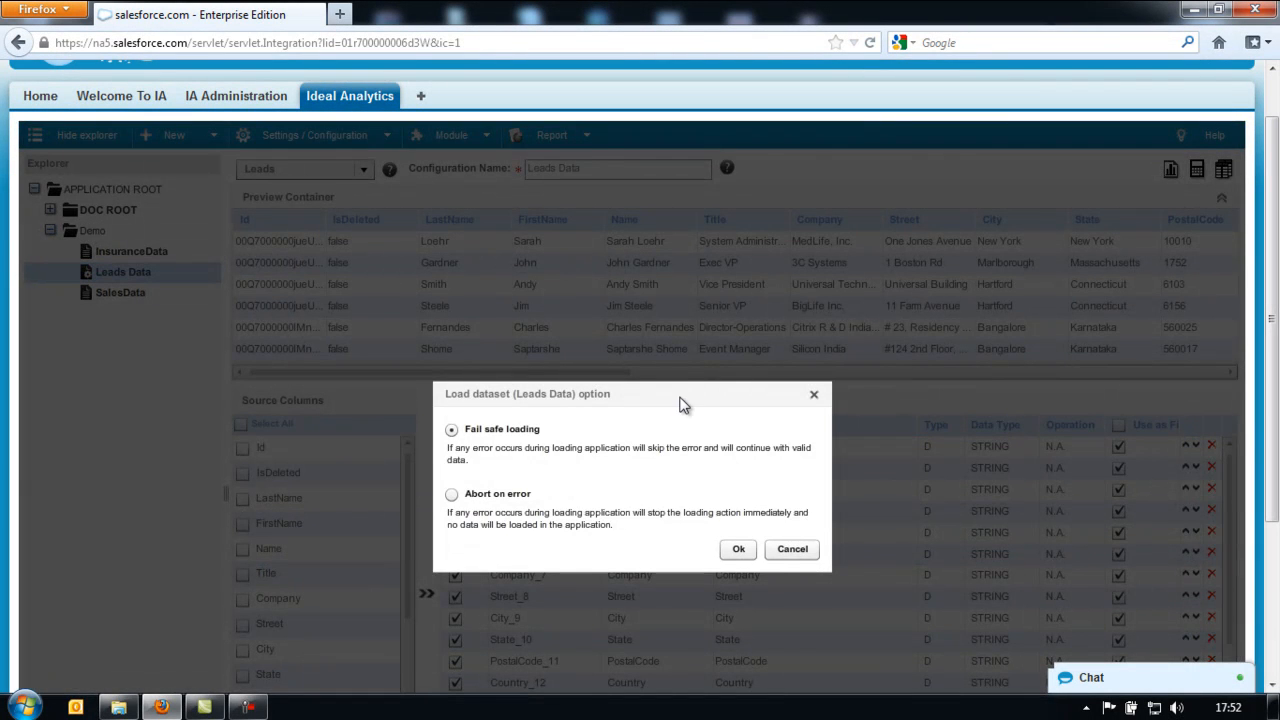
drag(680, 404, 687, 327)
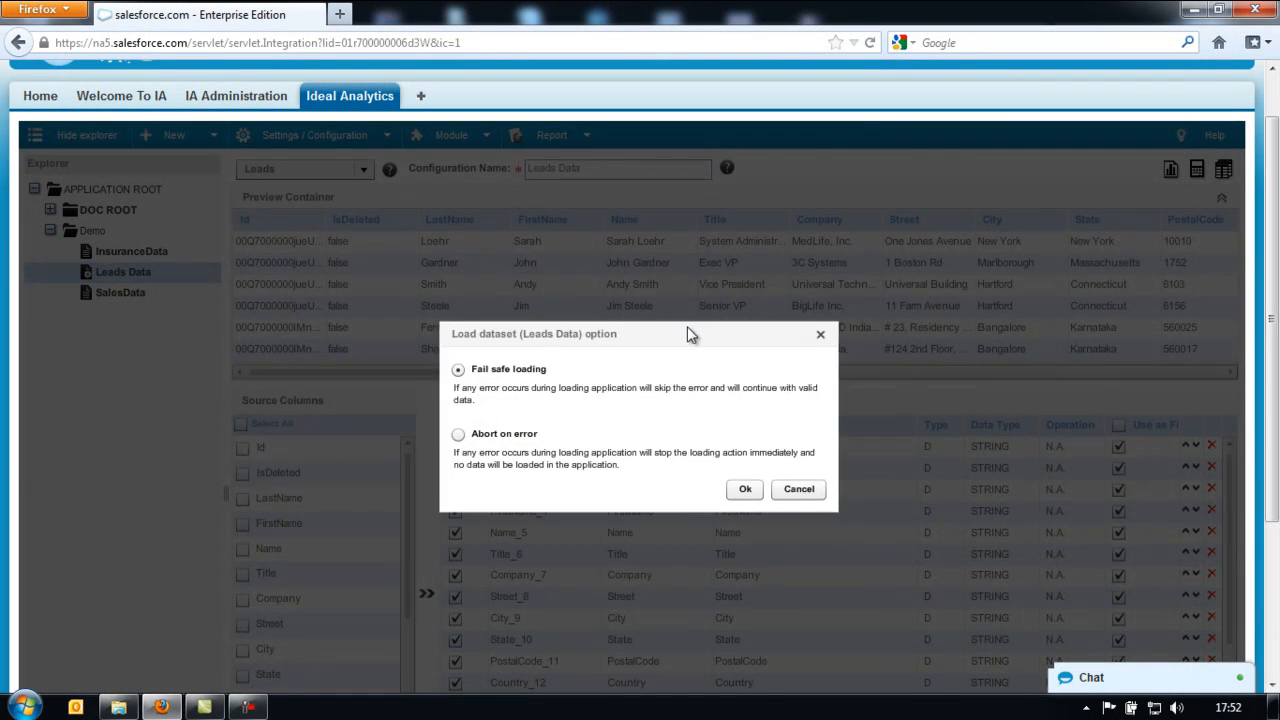
click(459, 418)
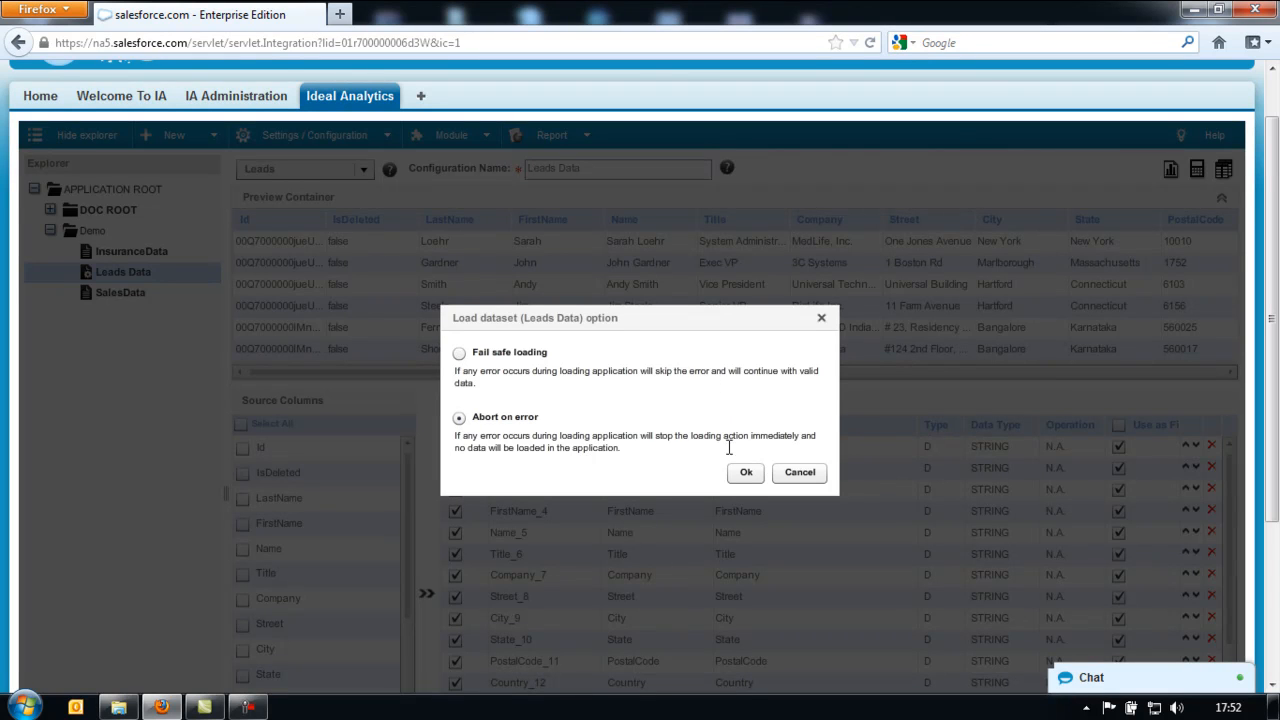
click(749, 478)
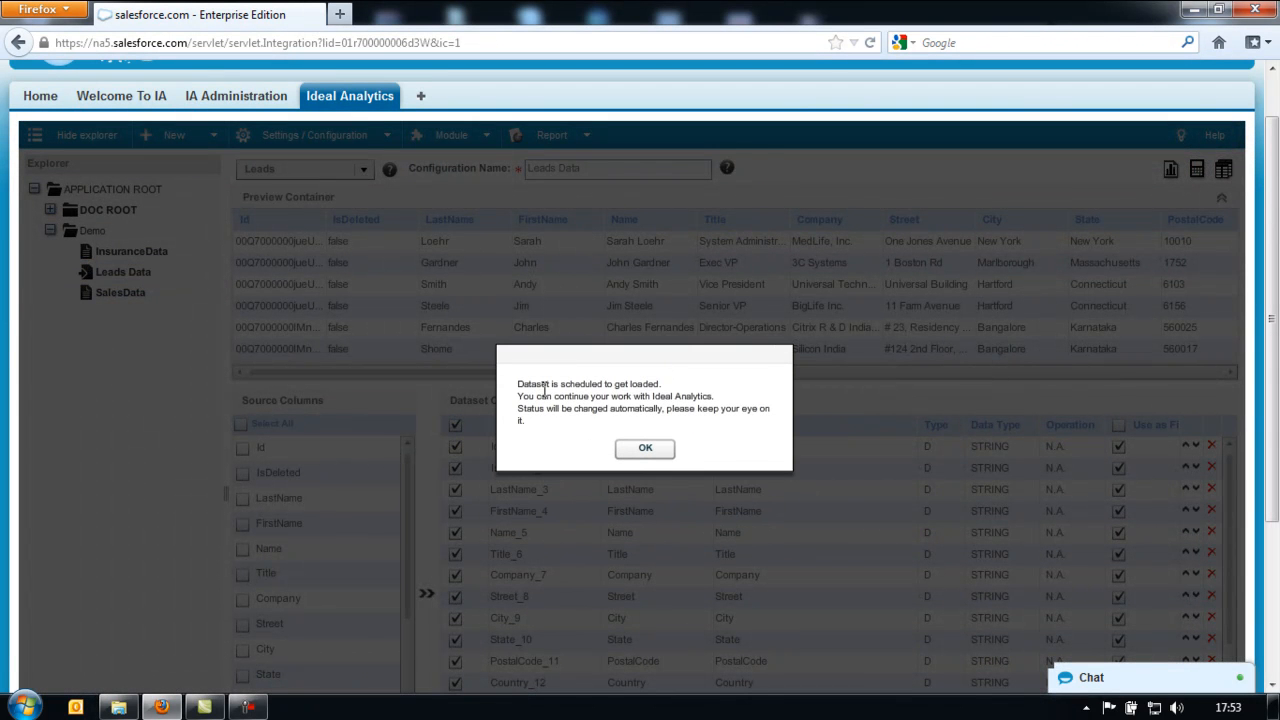
drag(562, 385, 630, 389)
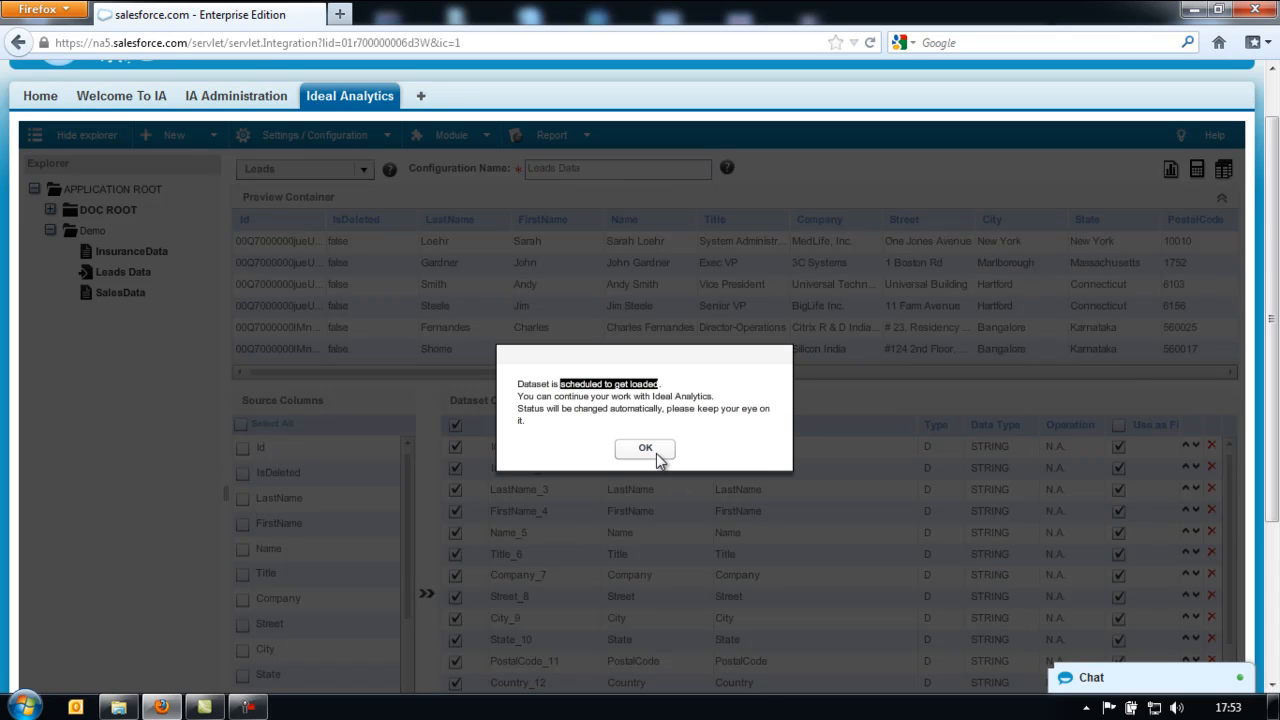
click(646, 449)
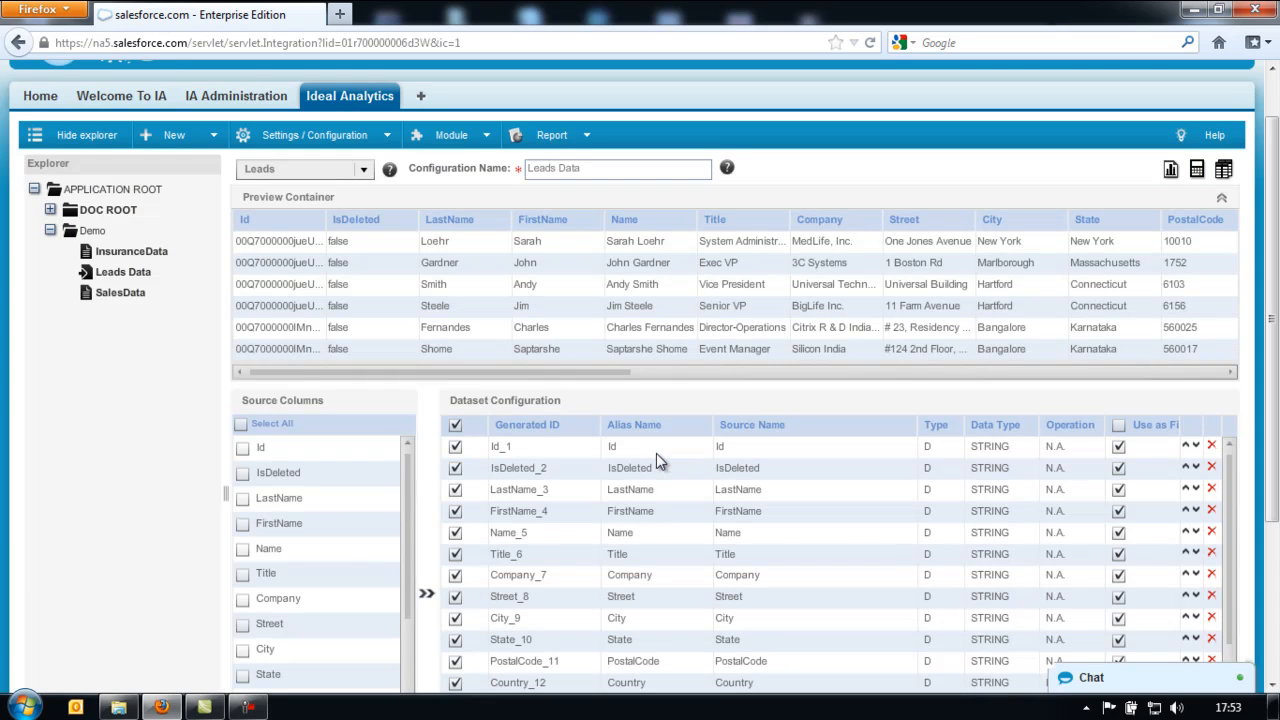
click(130, 282)
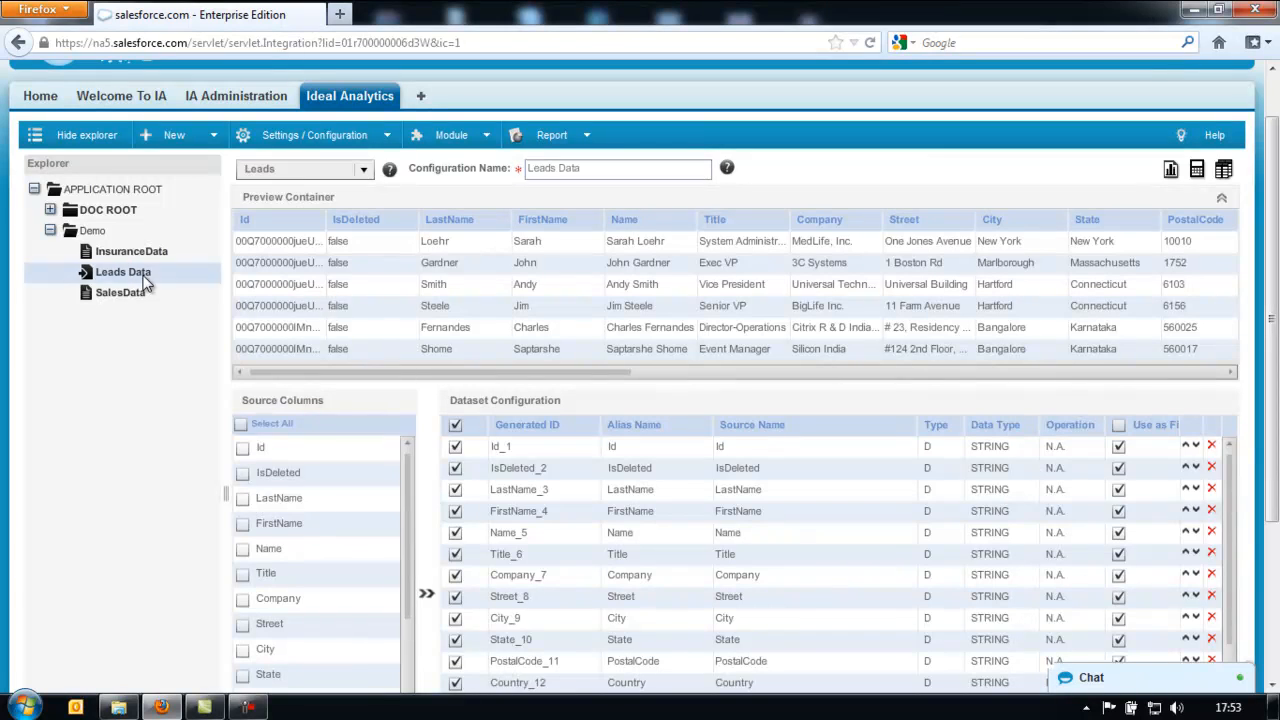
right_click(143, 277)
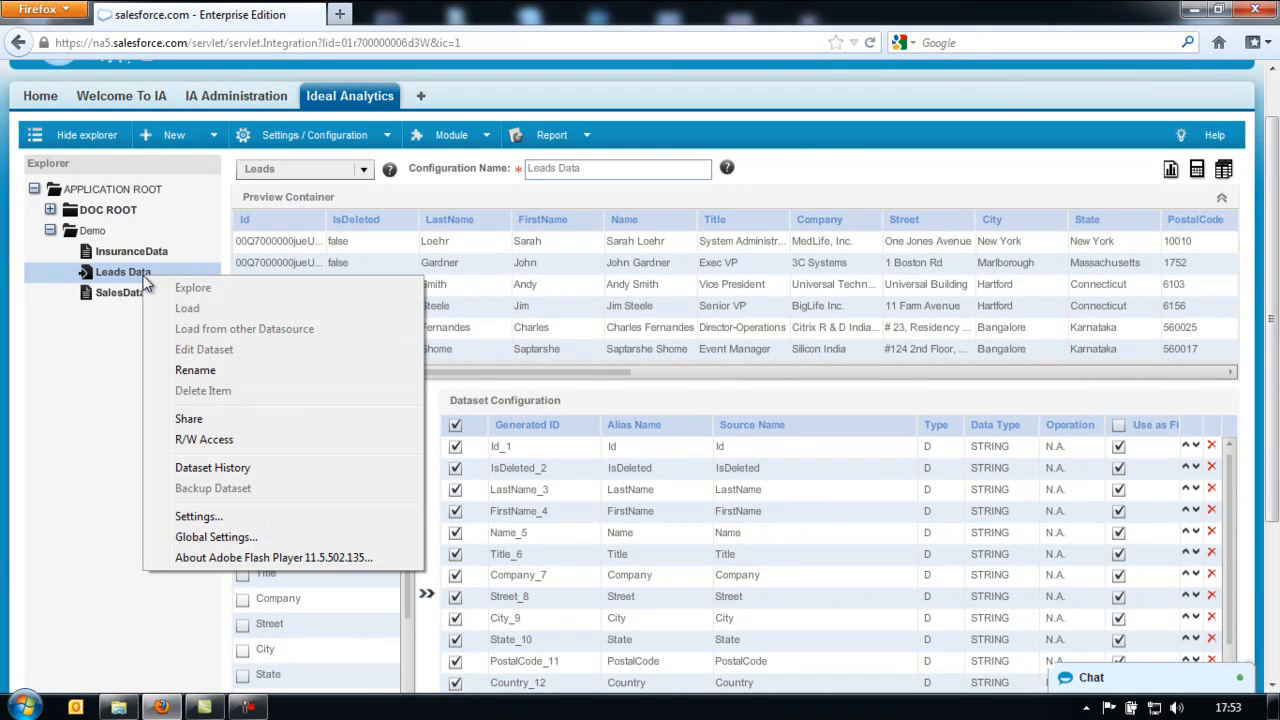
click(236, 472)
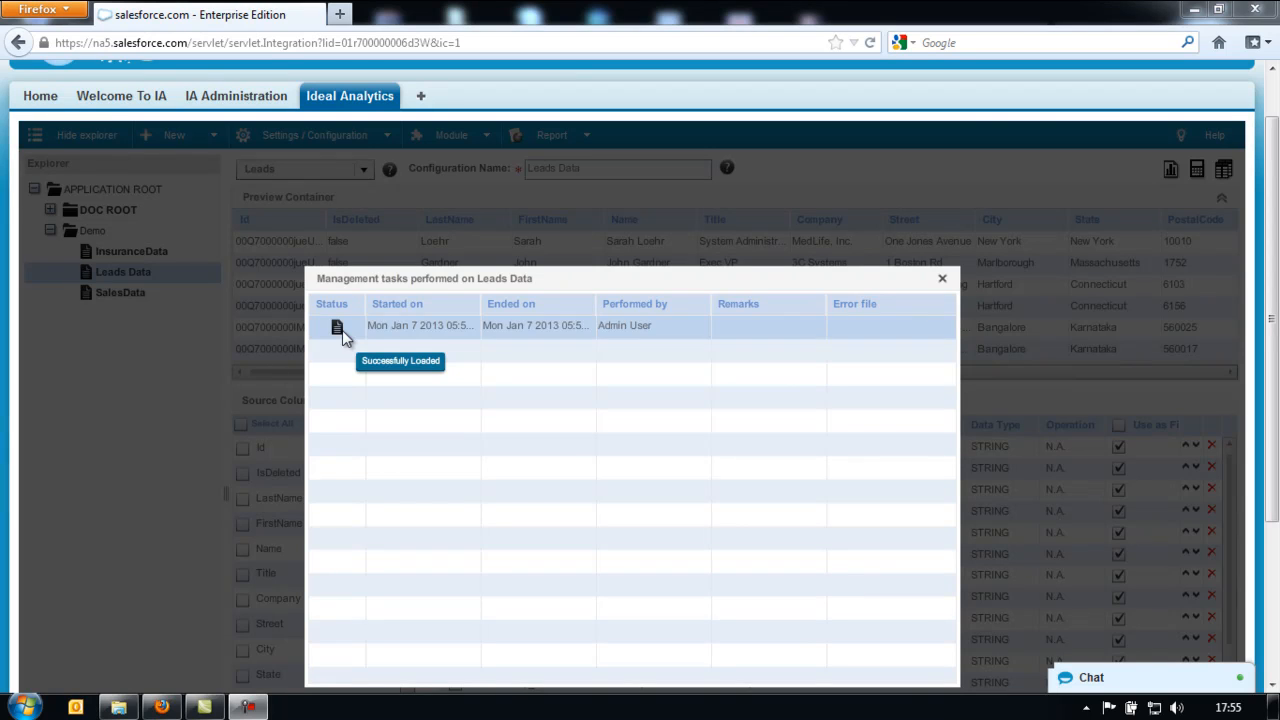
click(940, 281)
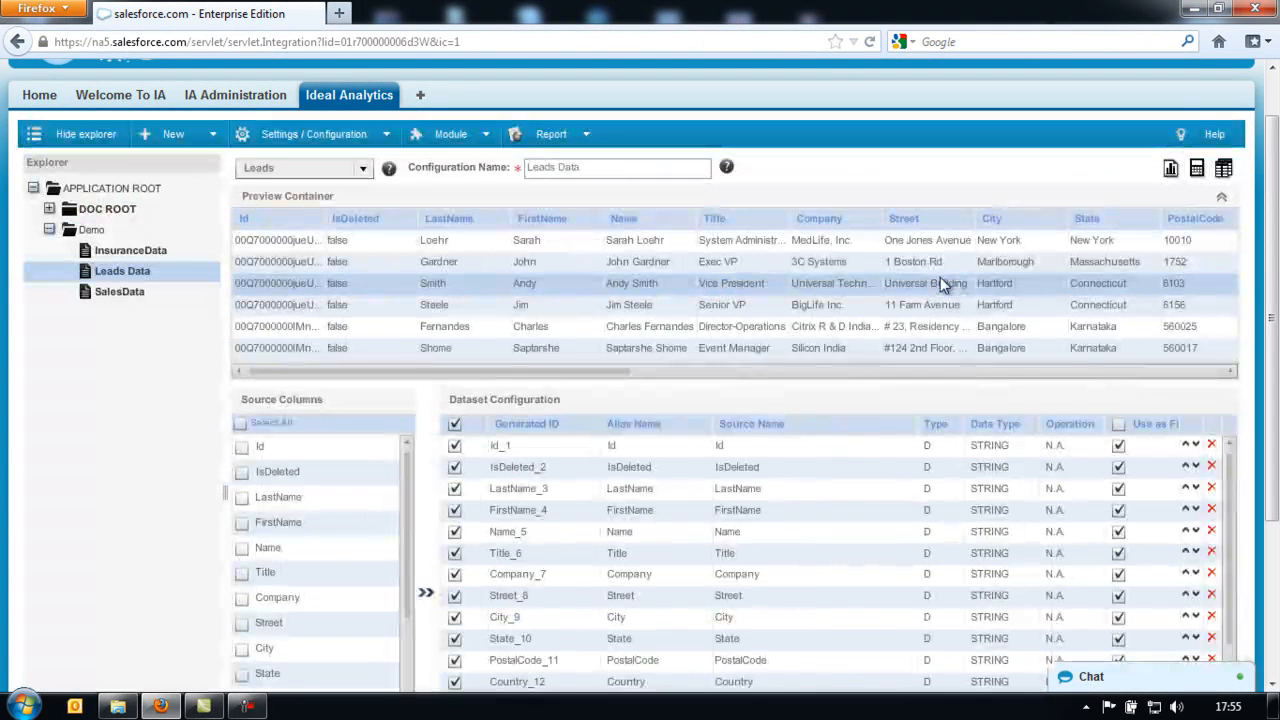
- Explore Leads Data in the dashboard view and switch Firefox to full screen
right_click(148, 272)
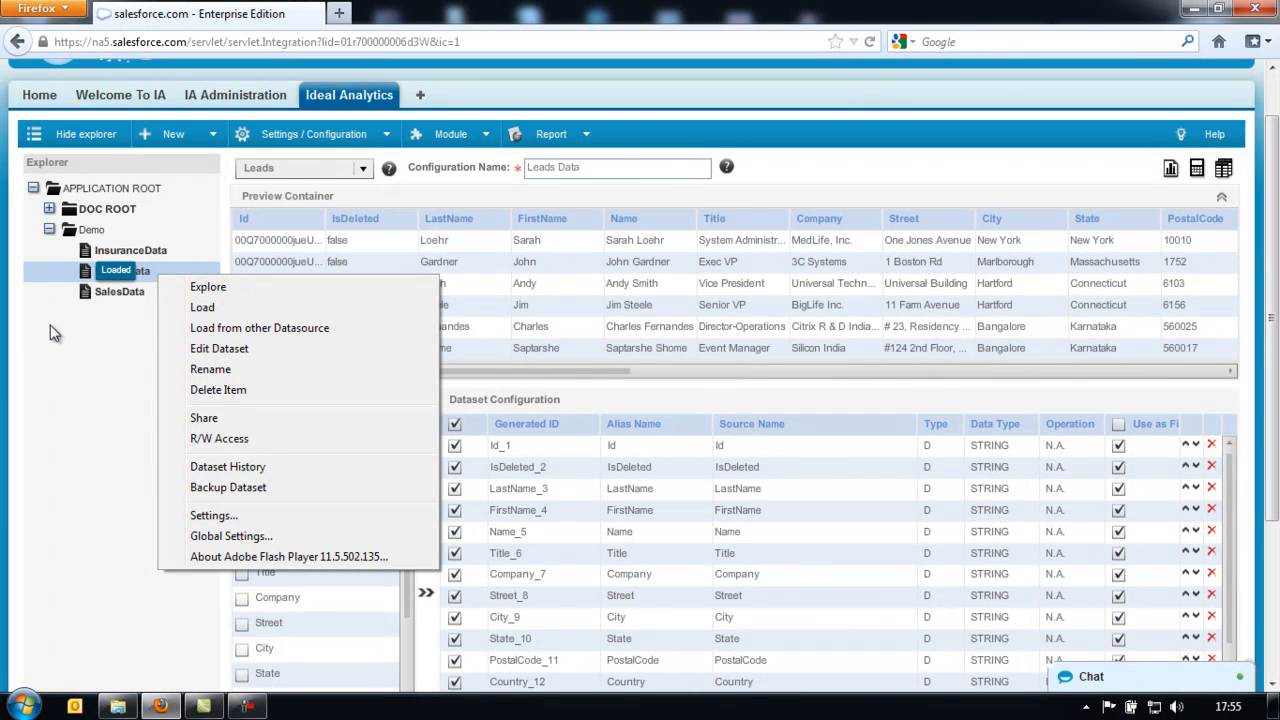
click(106, 320)
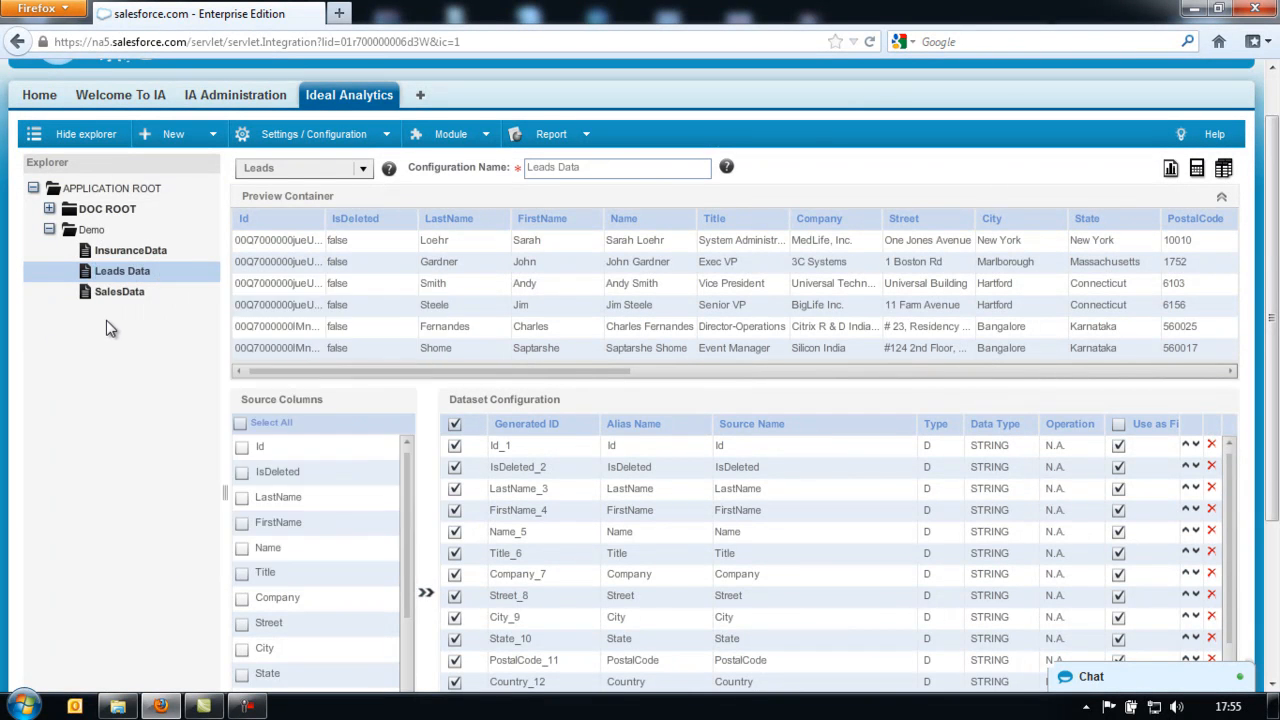
right_click(141, 269)
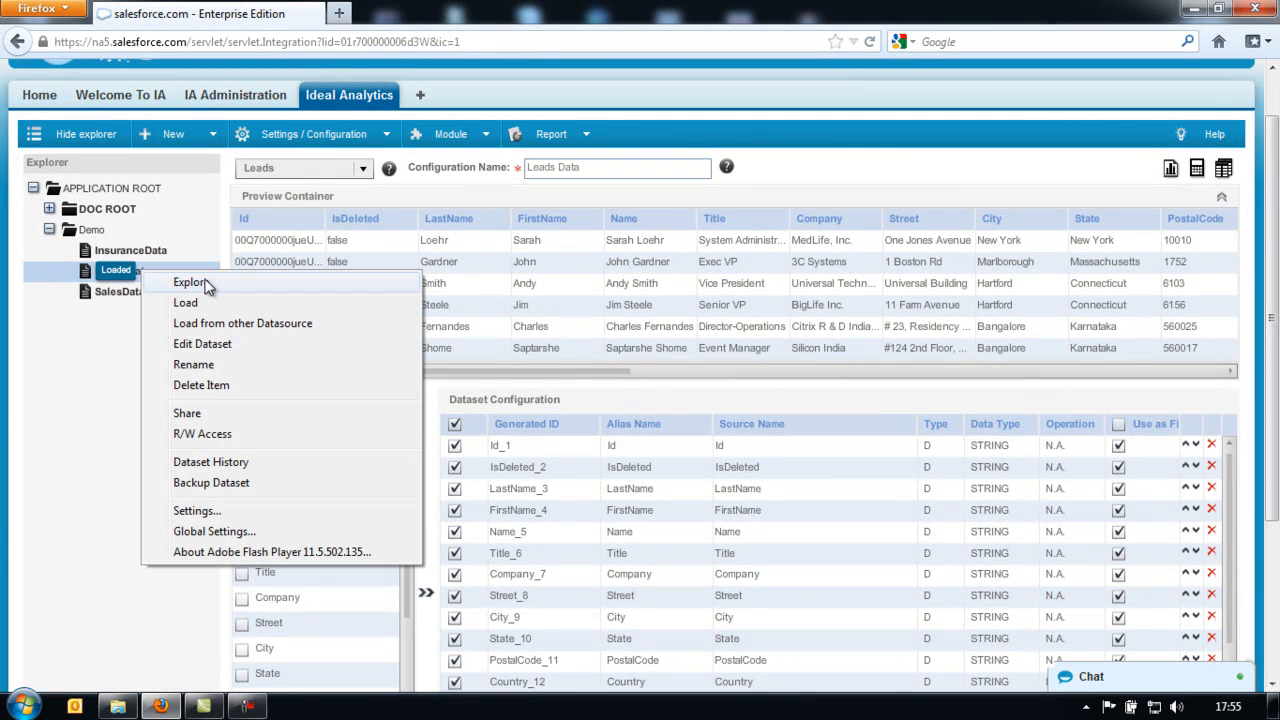
click(190, 283)
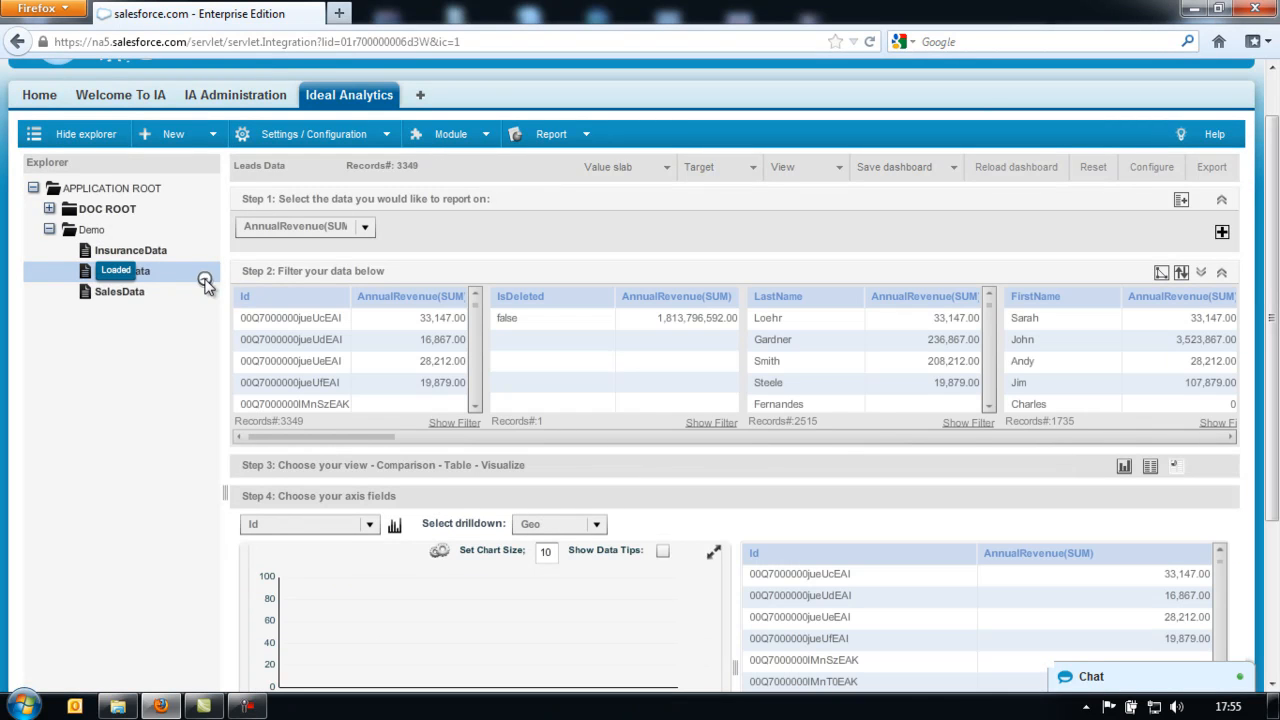
click(40, 9)
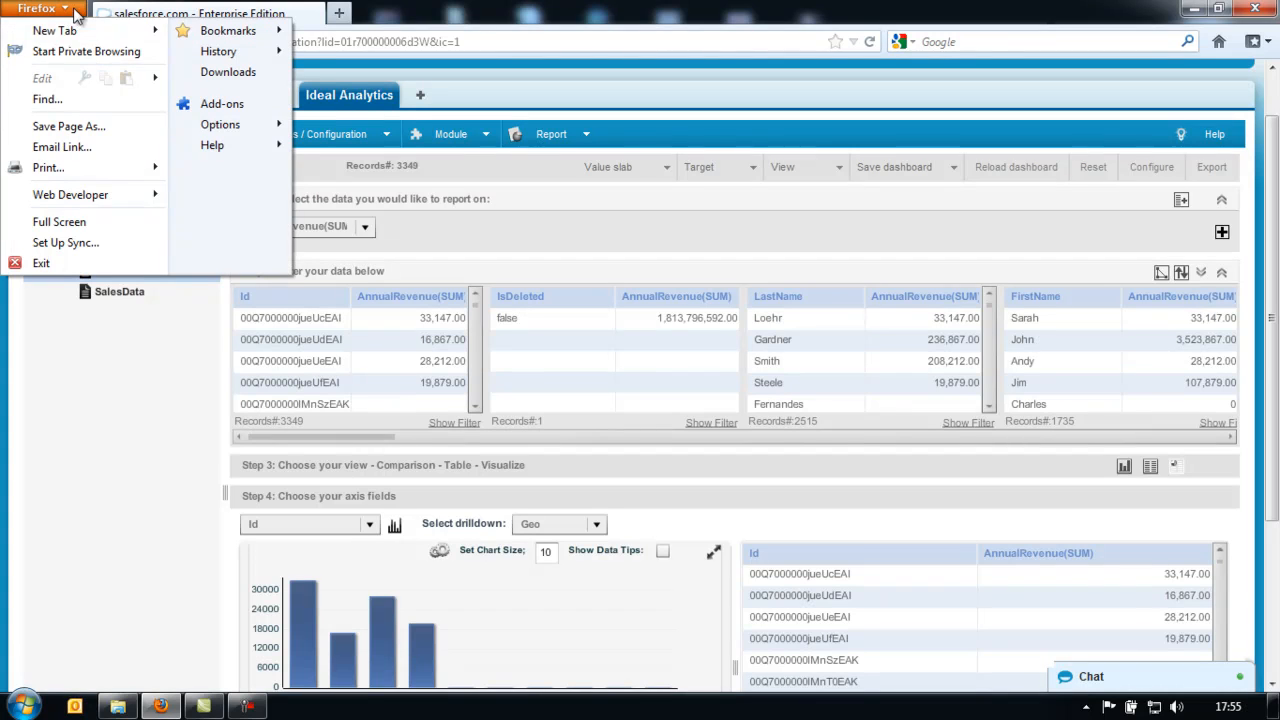
click(90, 221)
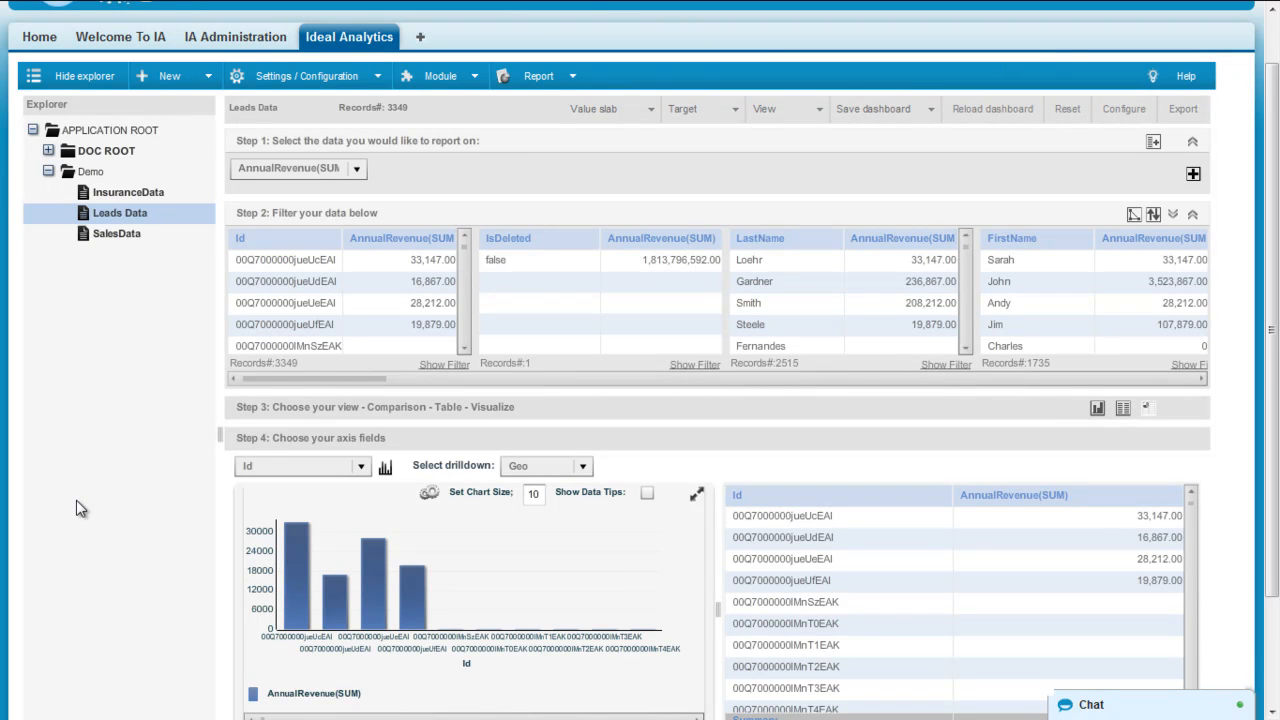
- Chart summed annual revenue by Country, then by LeadSource
click(361, 467)
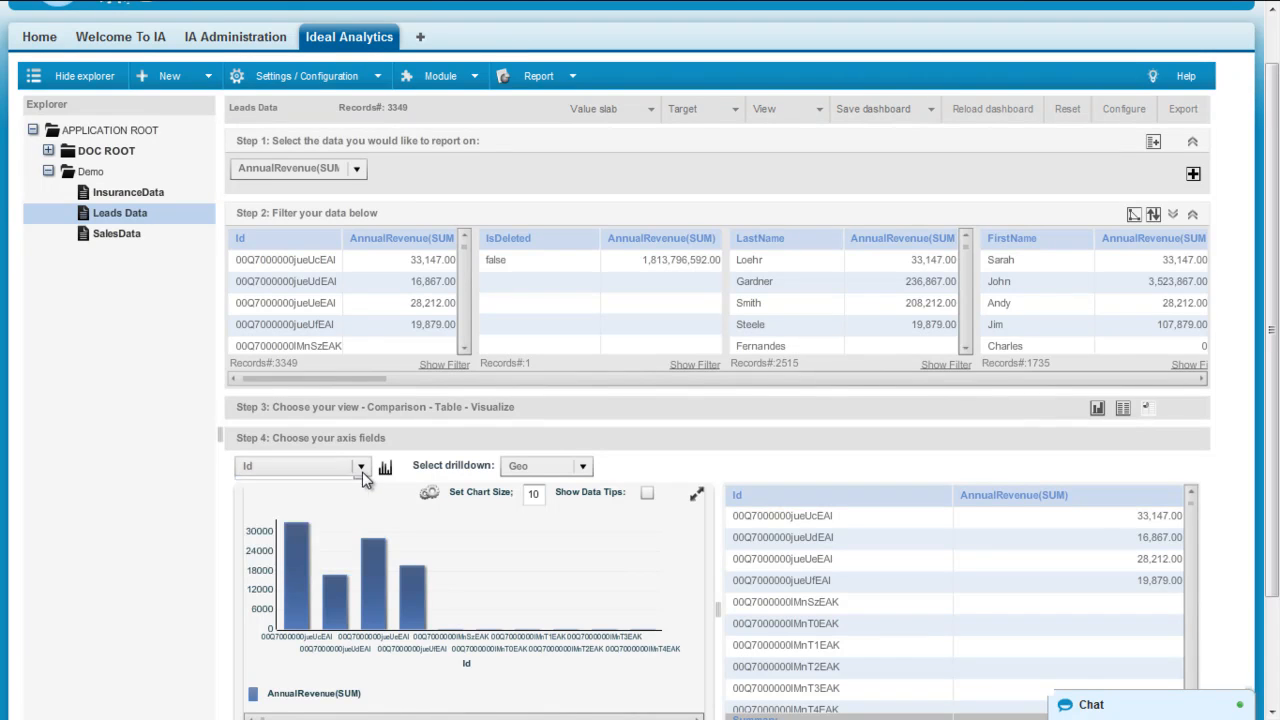
scroll(365, 504, down, 6)
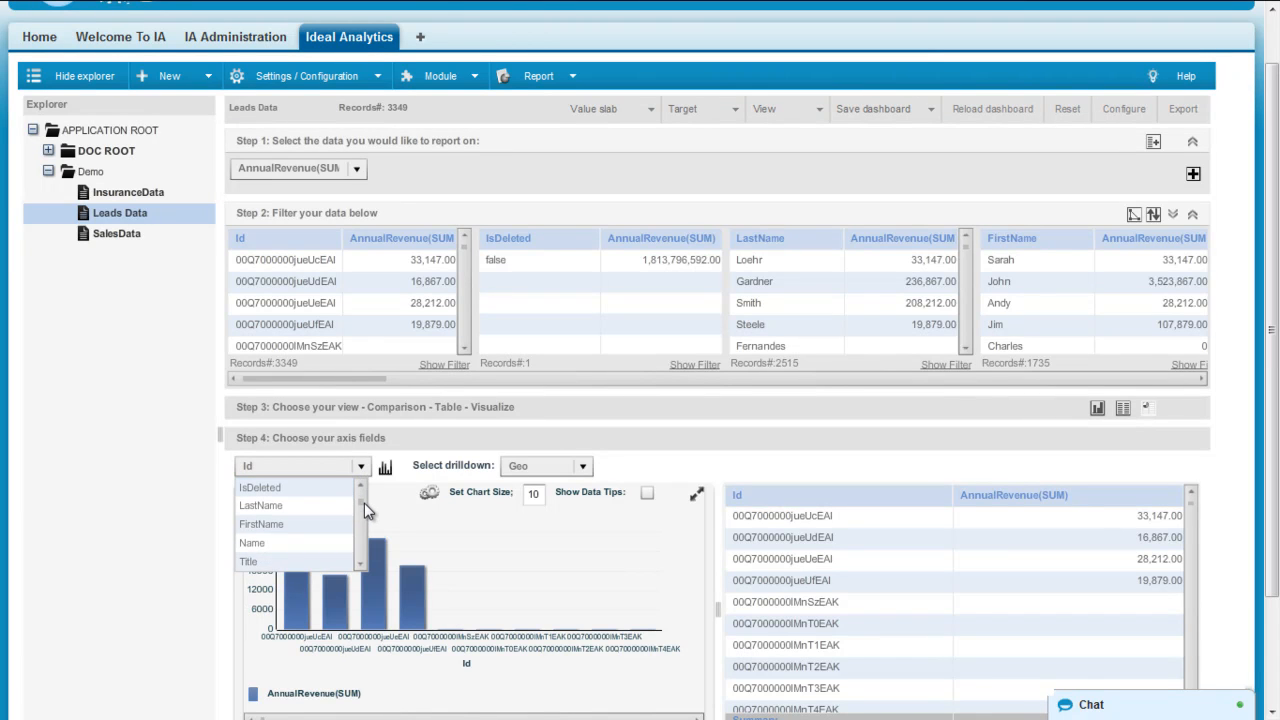
scroll(367, 517, down, 2)
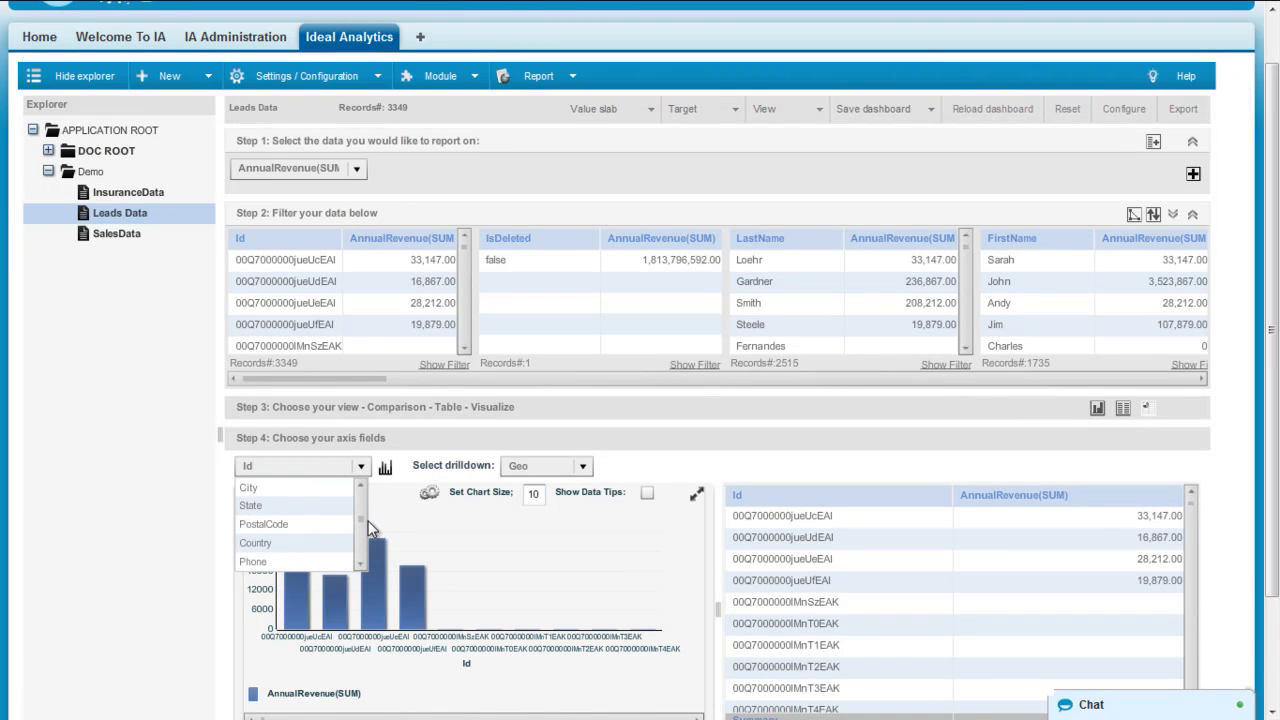
click(334, 543)
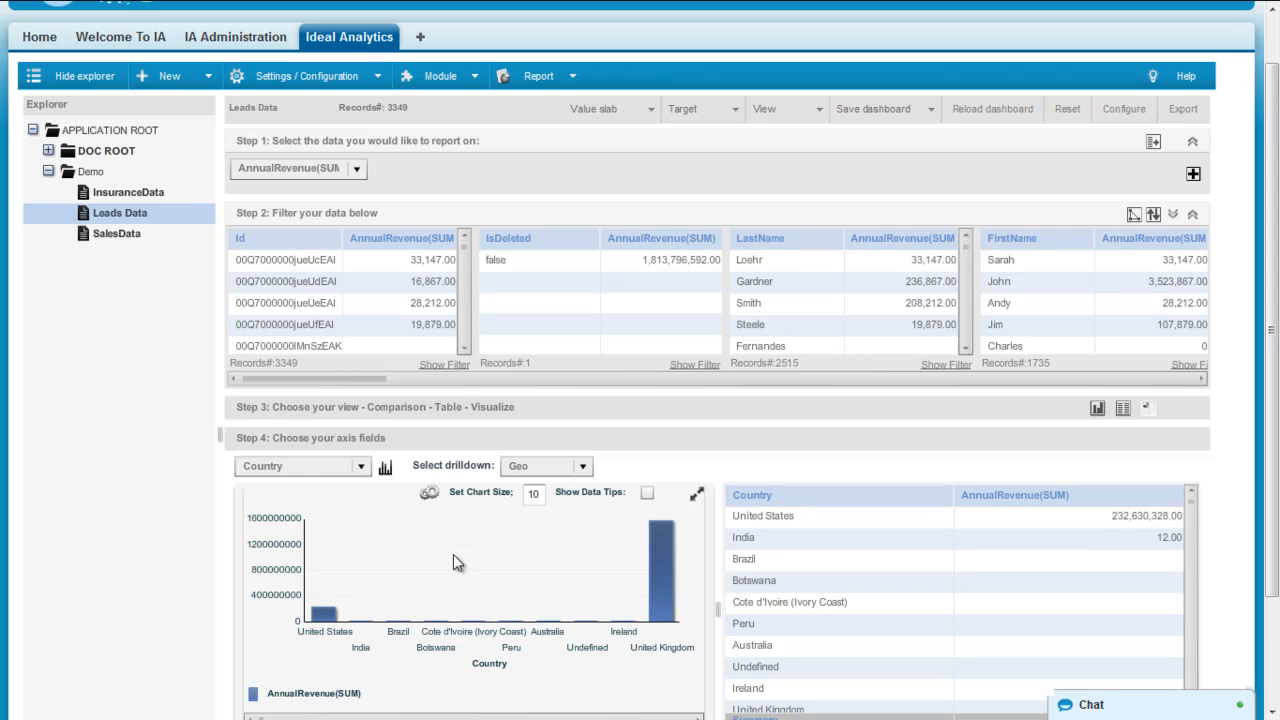
click(360, 466)
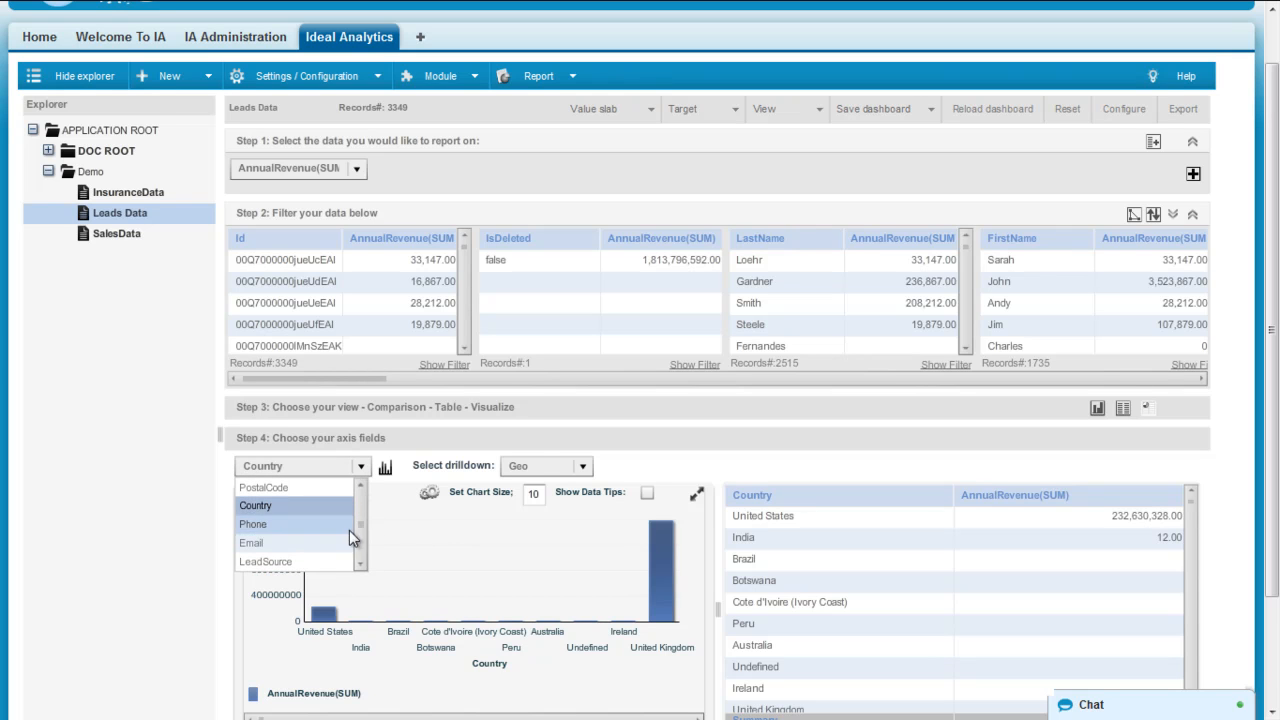
click(312, 562)
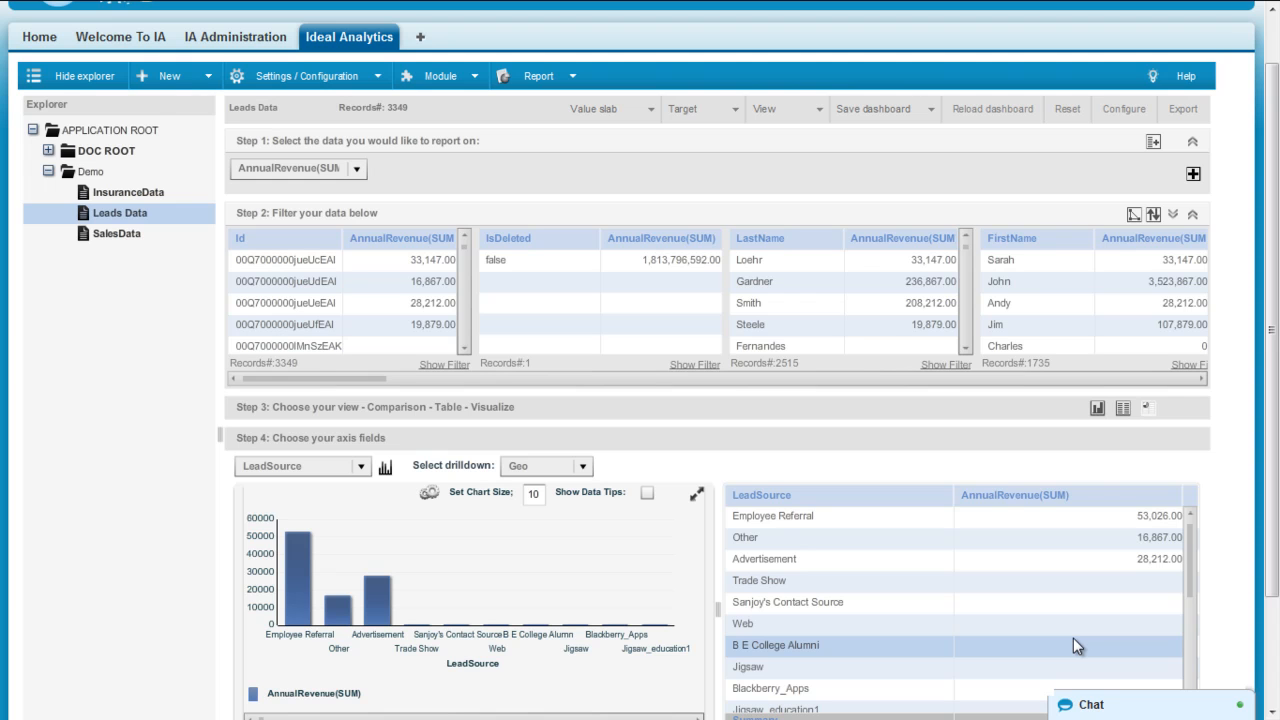
drag(1276, 418, 1276, 362)
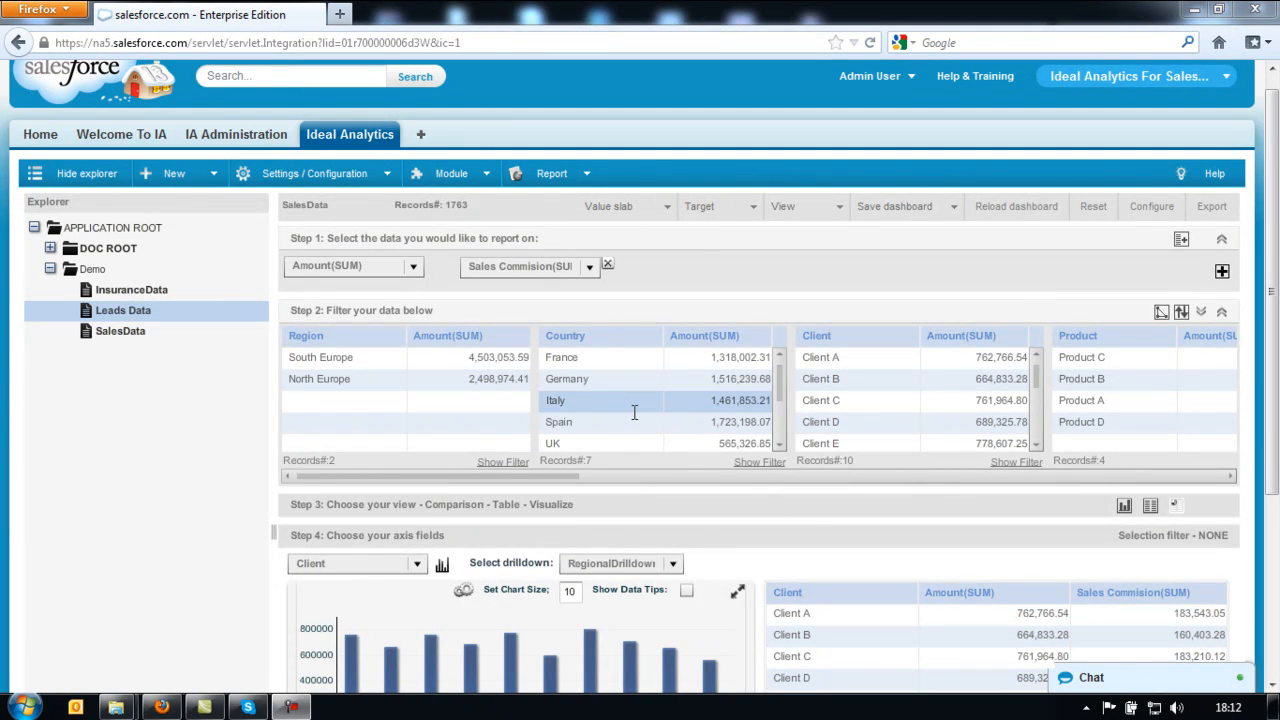
- Open the SalesData dashboard from the explorer tree and hide the explorer panel
click(129, 334)
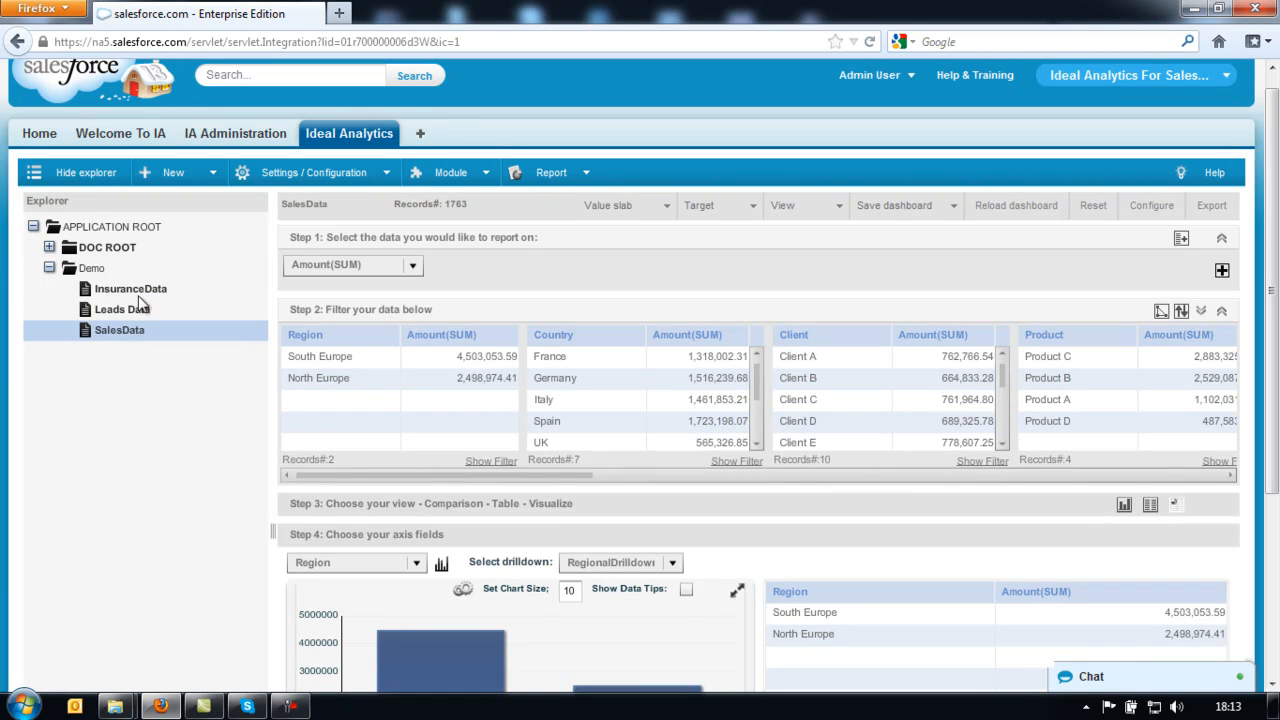
click(103, 174)
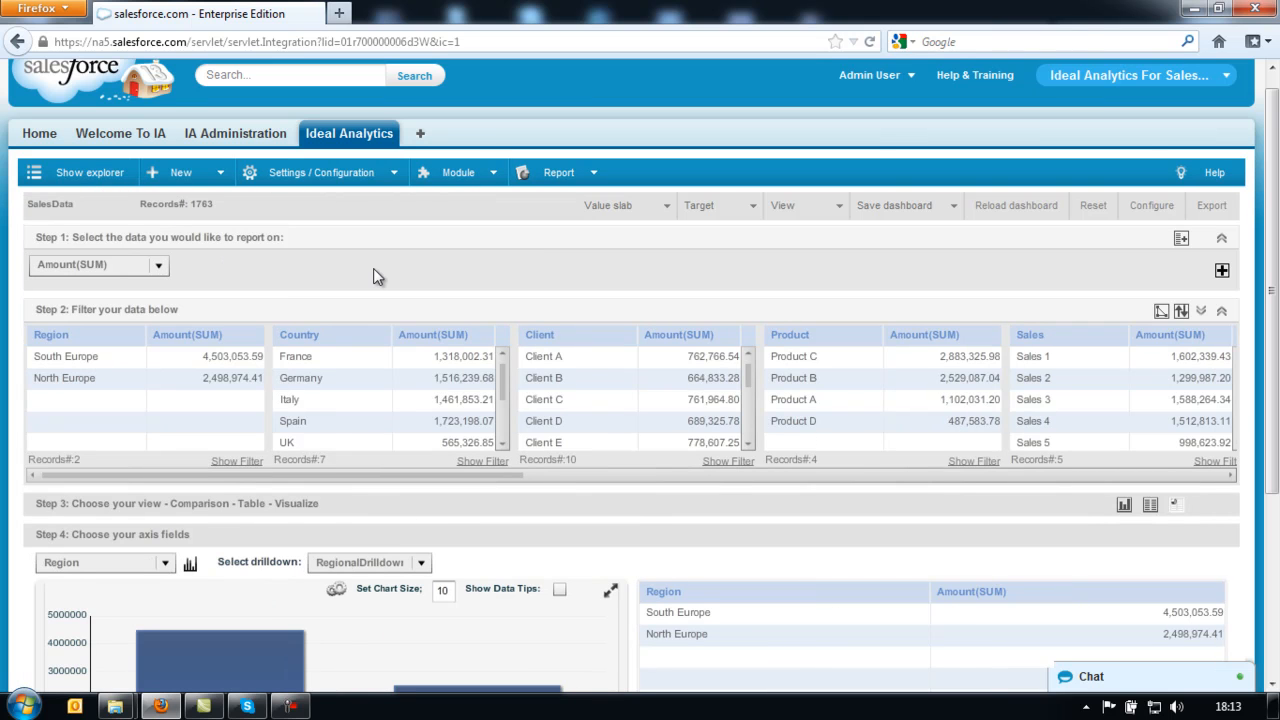
drag(1270, 318, 1276, 428)
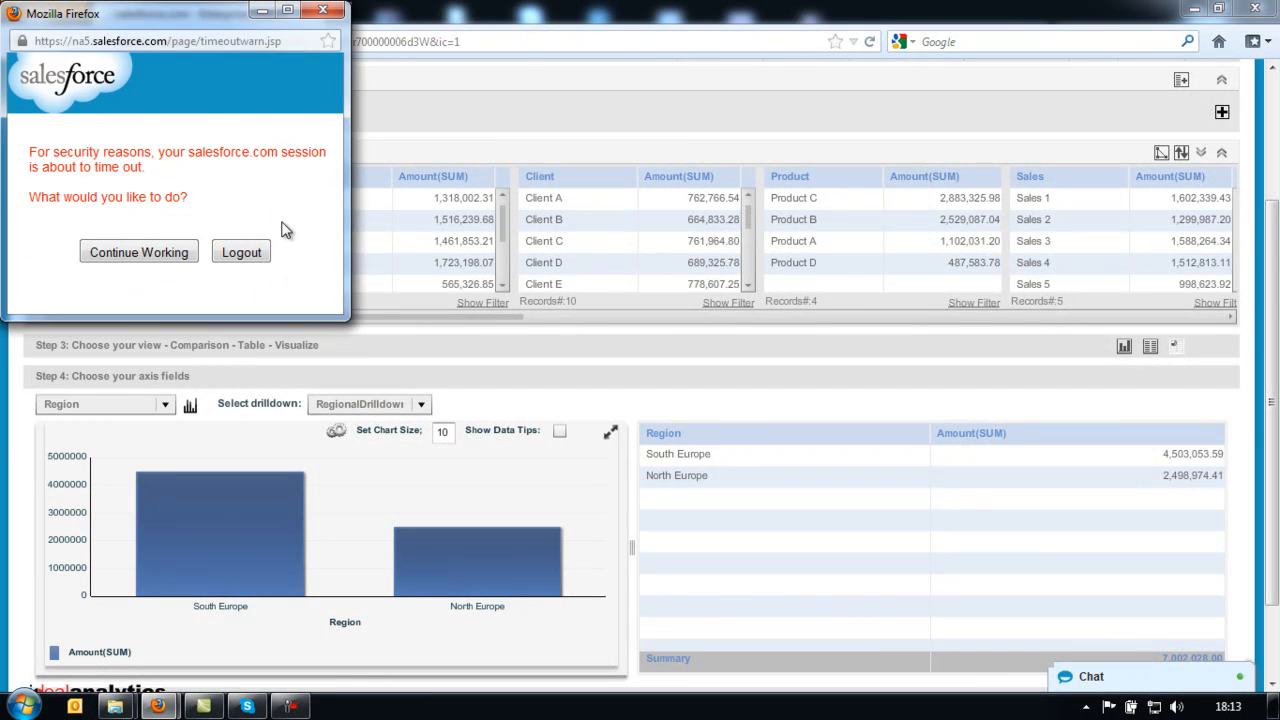
- Keep the Salesforce session alive and try Sales Commision(SUM) before reverting to Amount(SUM)
click(183, 252)
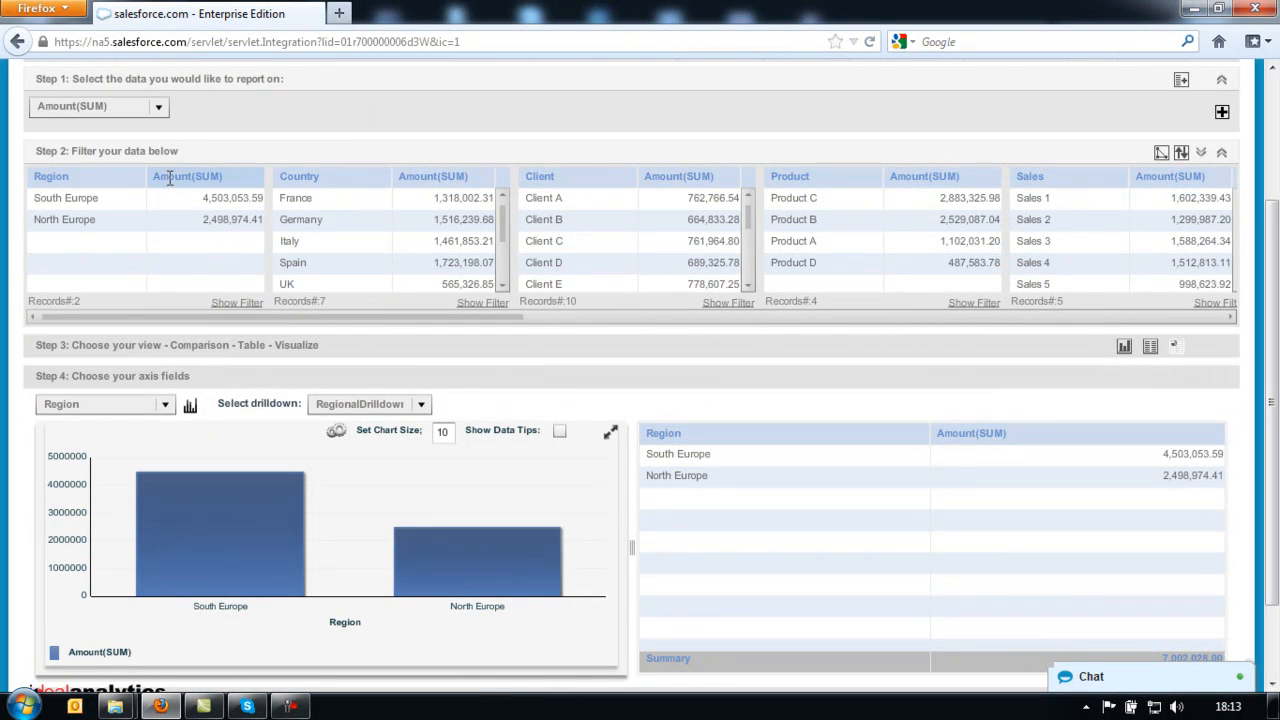
click(160, 107)
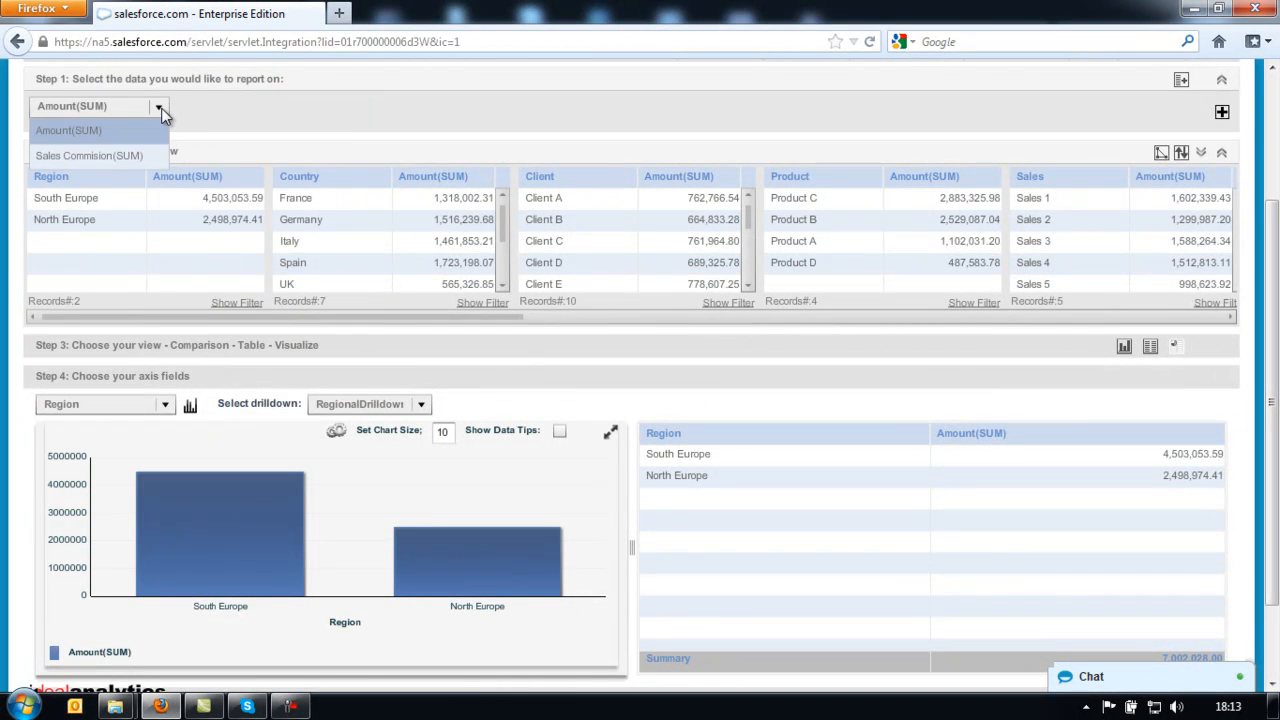
click(142, 155)
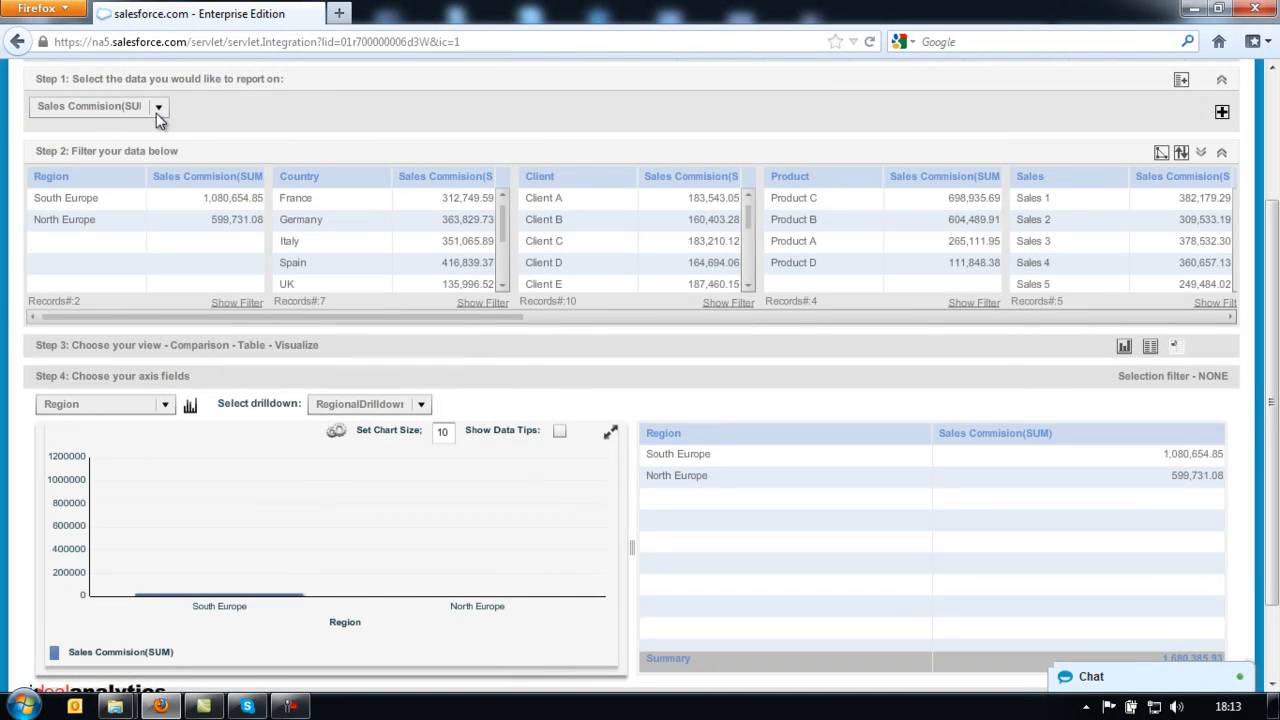
click(160, 107)
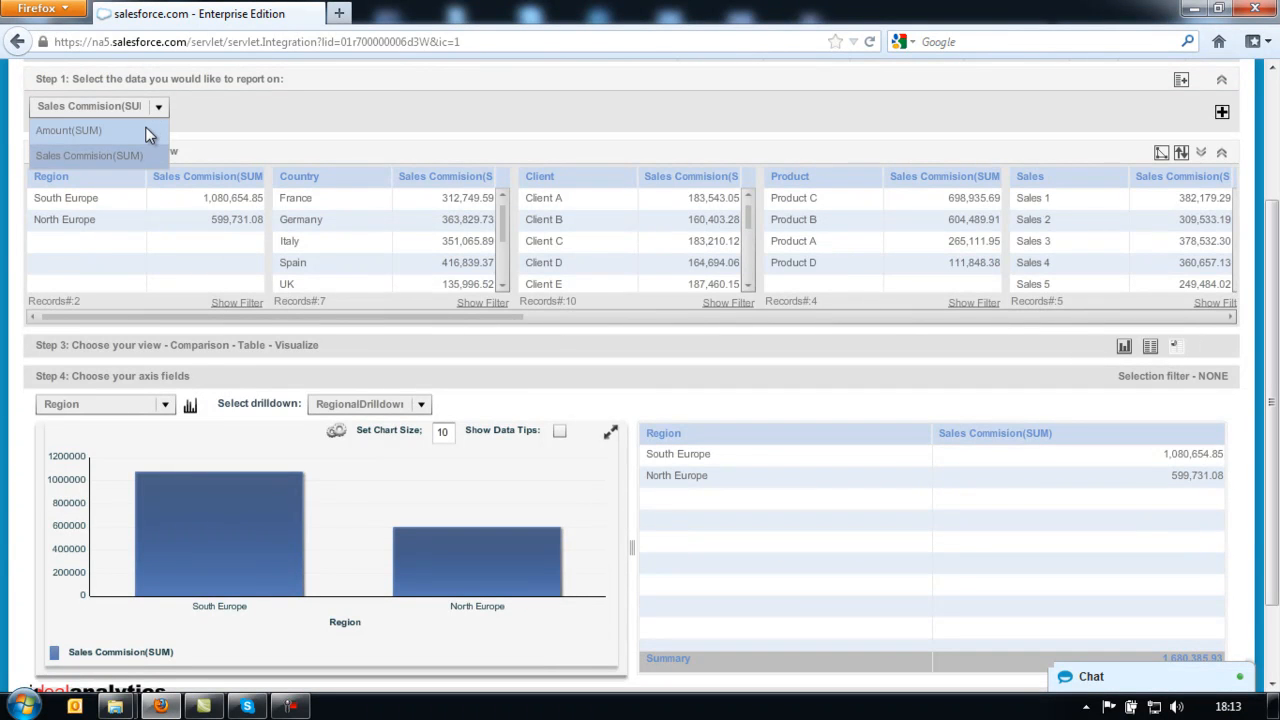
click(145, 127)
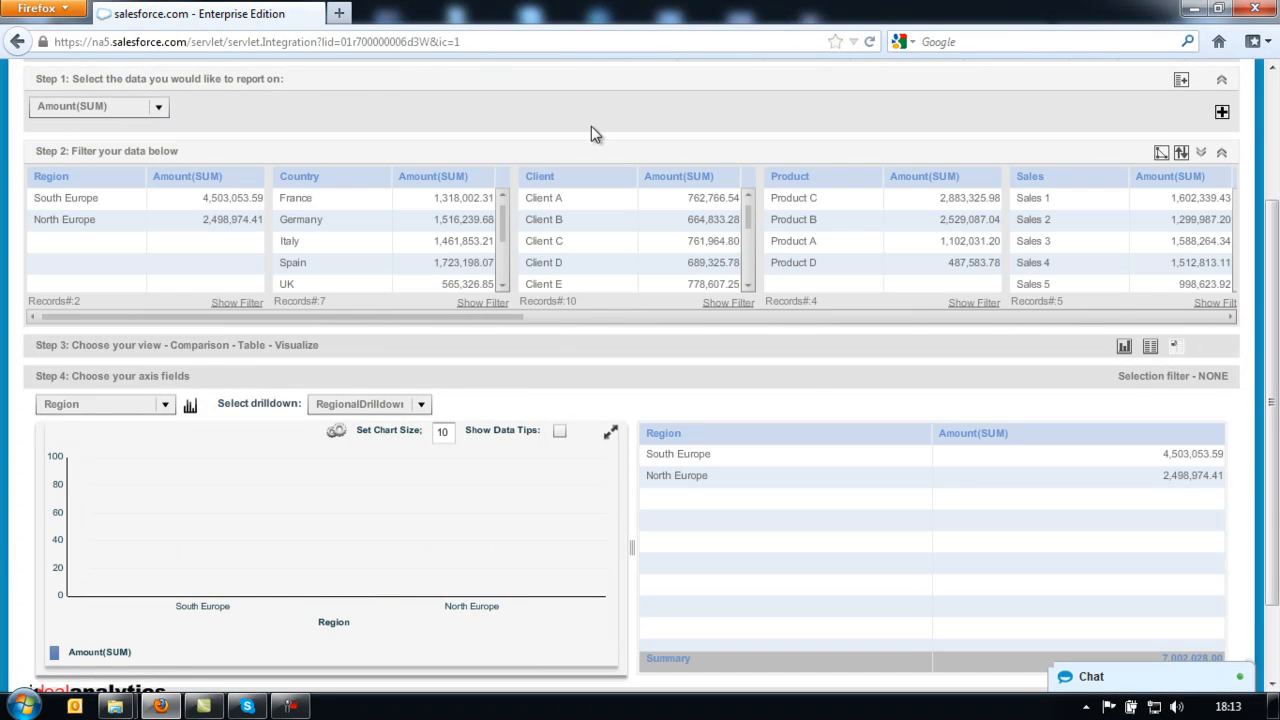
- Add a new measure slot set to Sales Commision(SUM) beside Amount(SUM)
click(1222, 112)
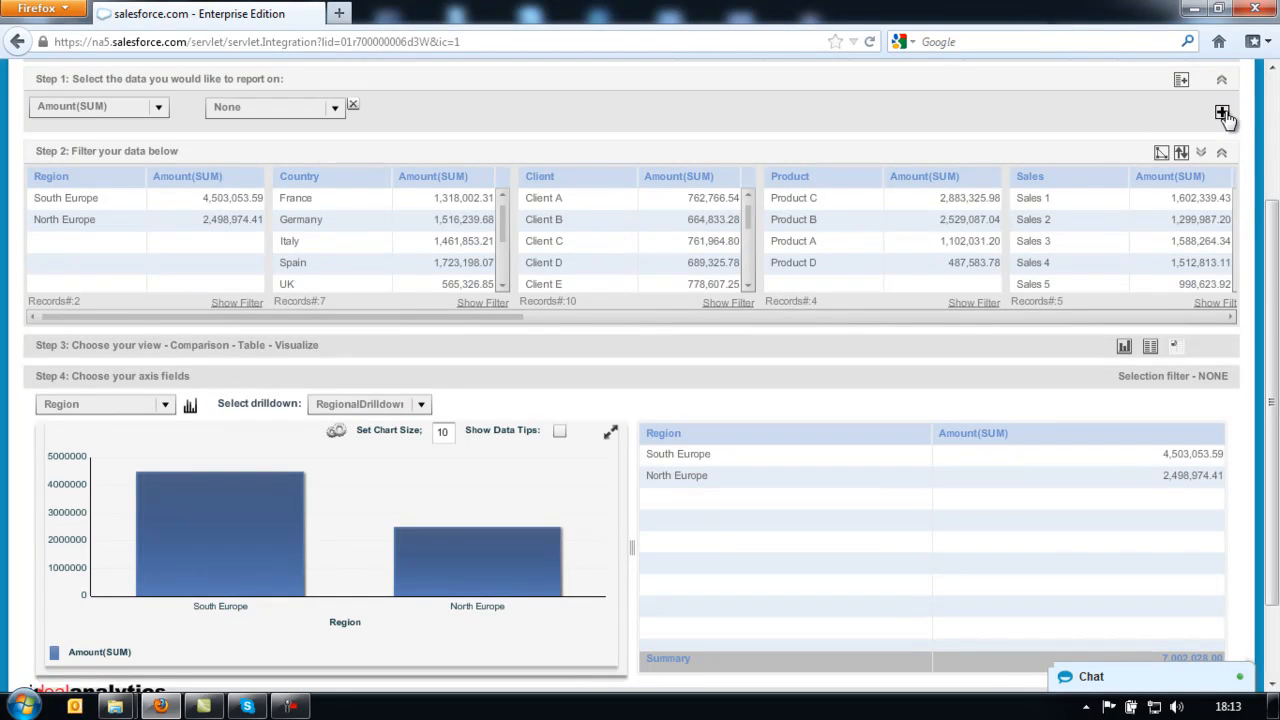
click(336, 107)
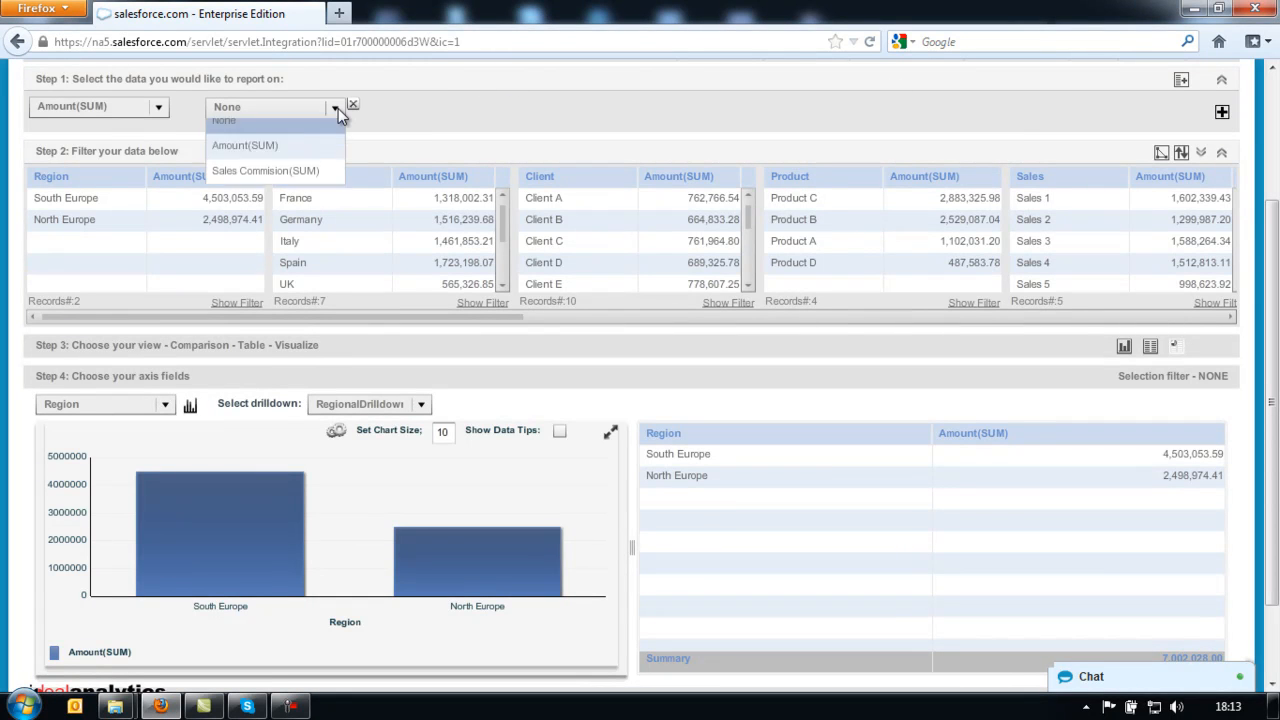
click(266, 182)
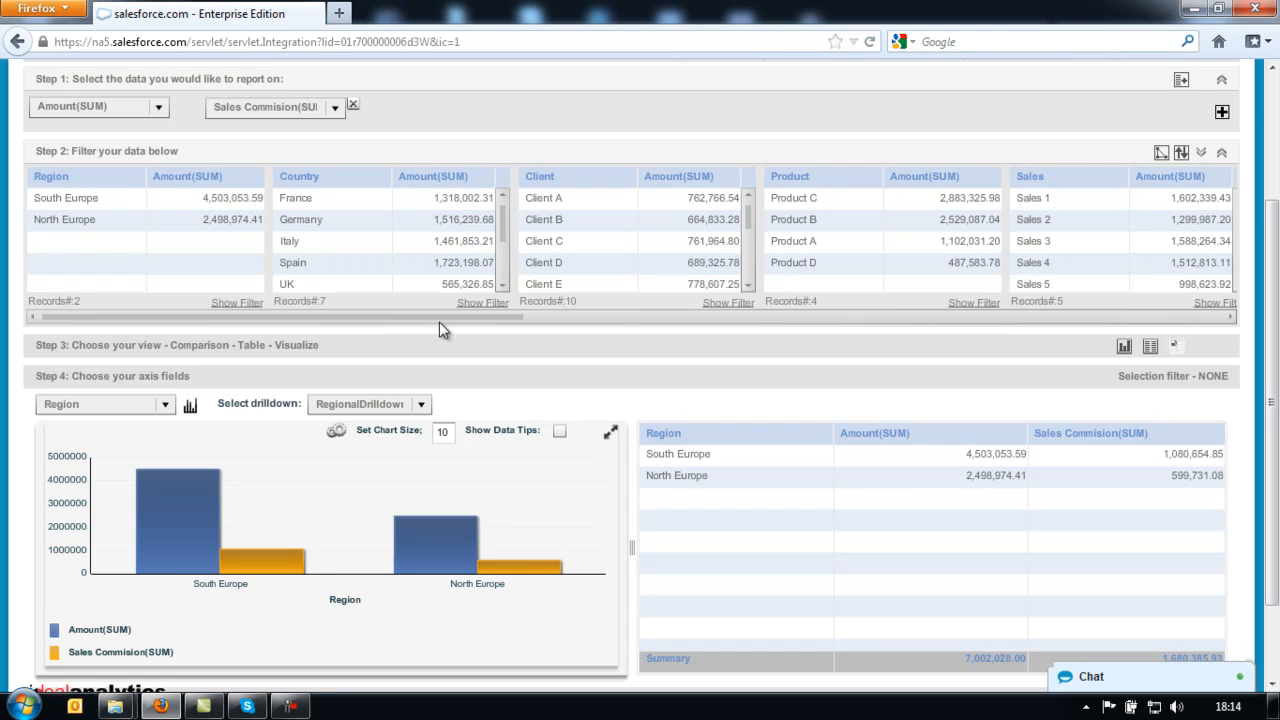
drag(439, 318, 930, 385)
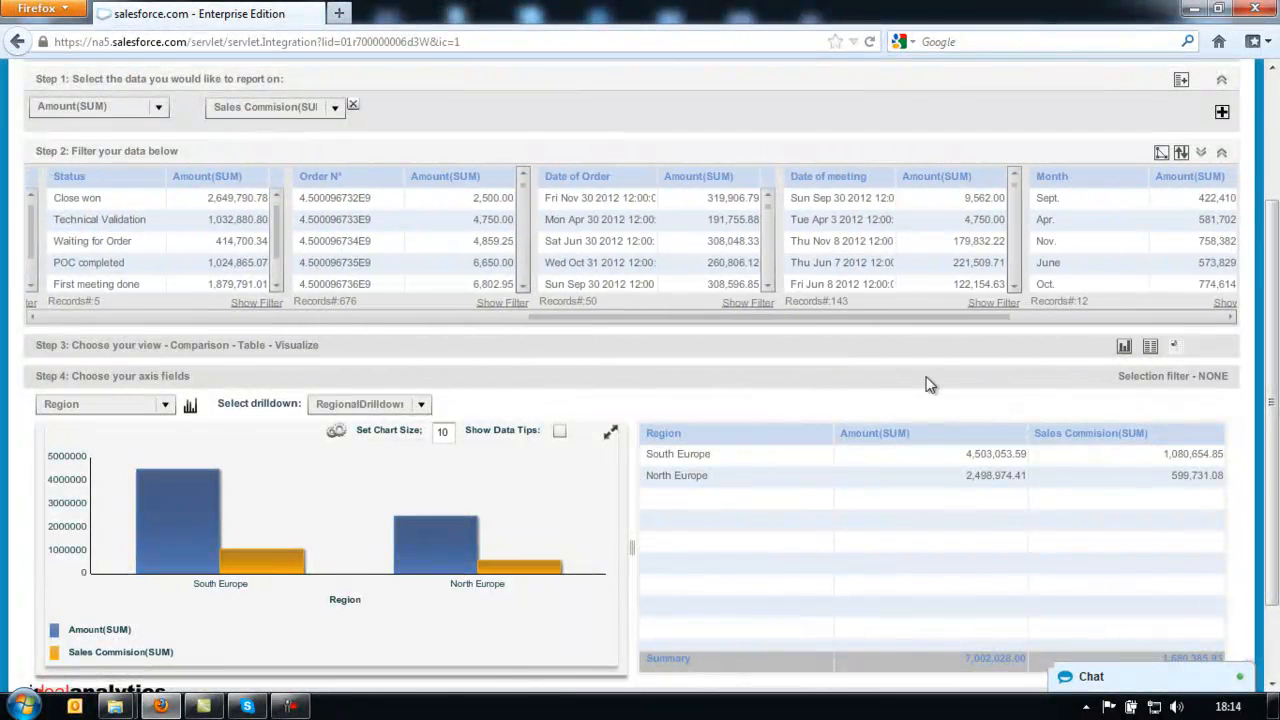
drag(876, 322, 313, 294)
click(313, 198)
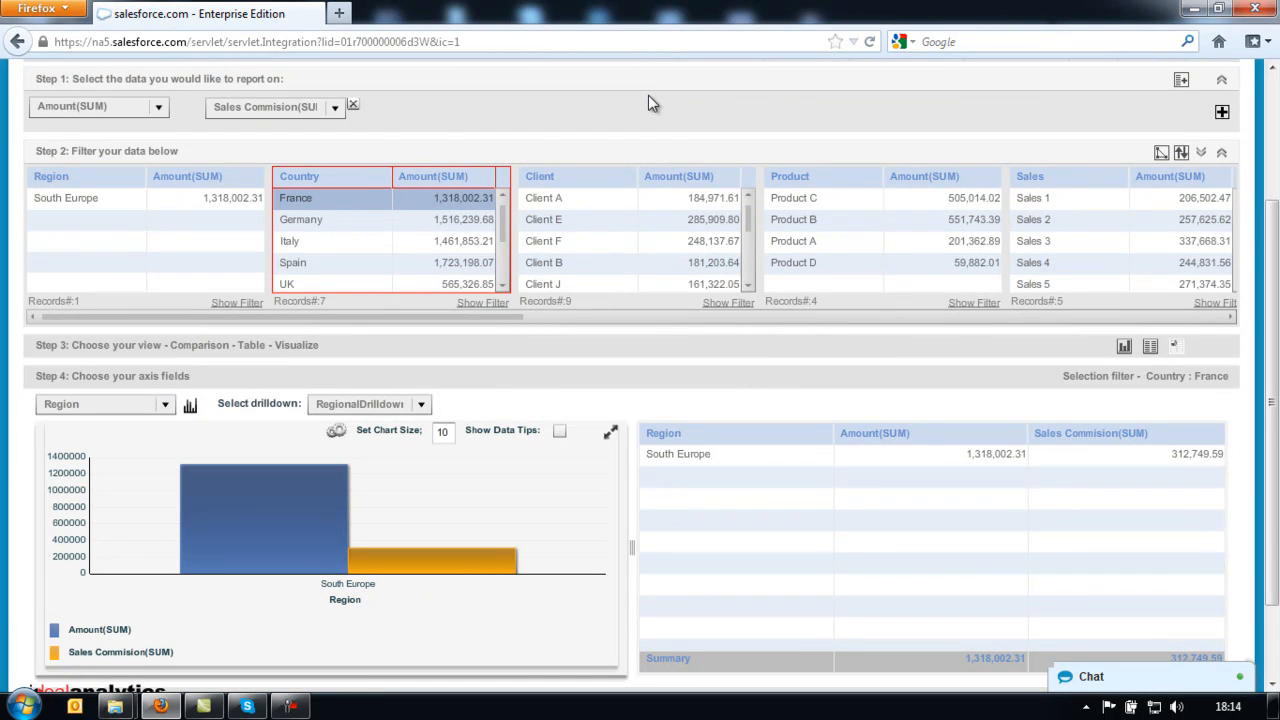
click(356, 199)
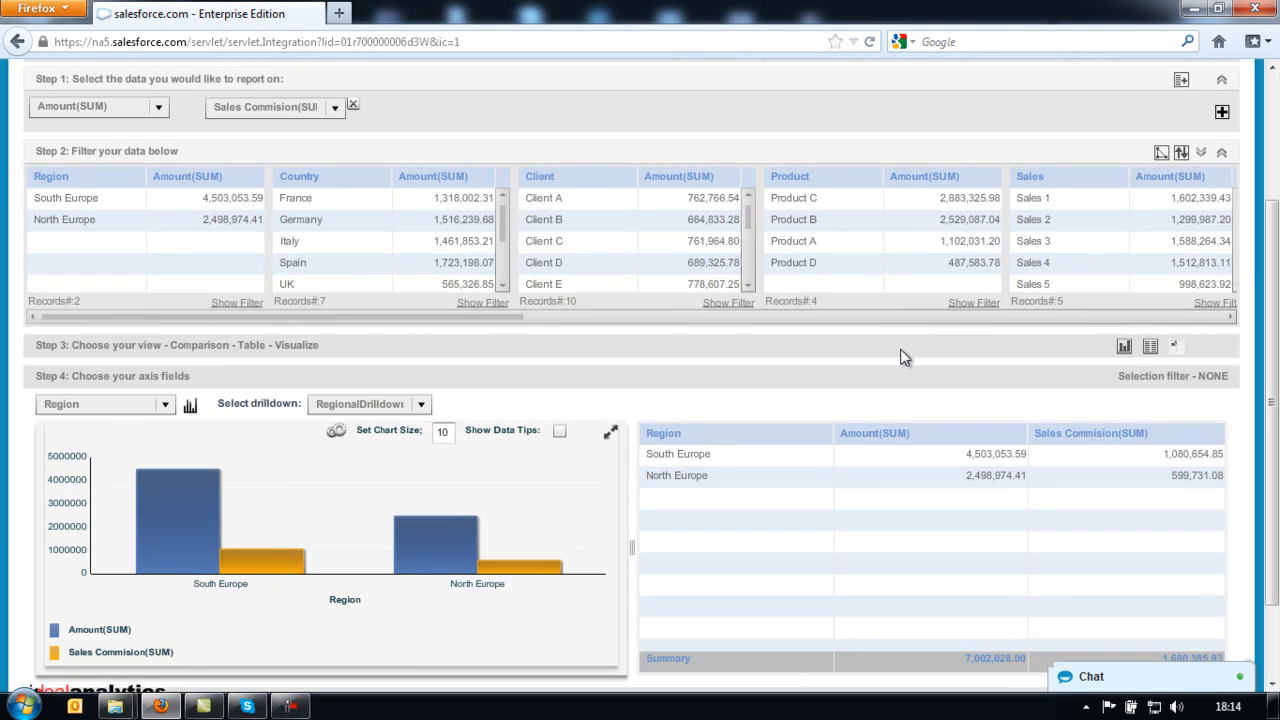
click(1151, 347)
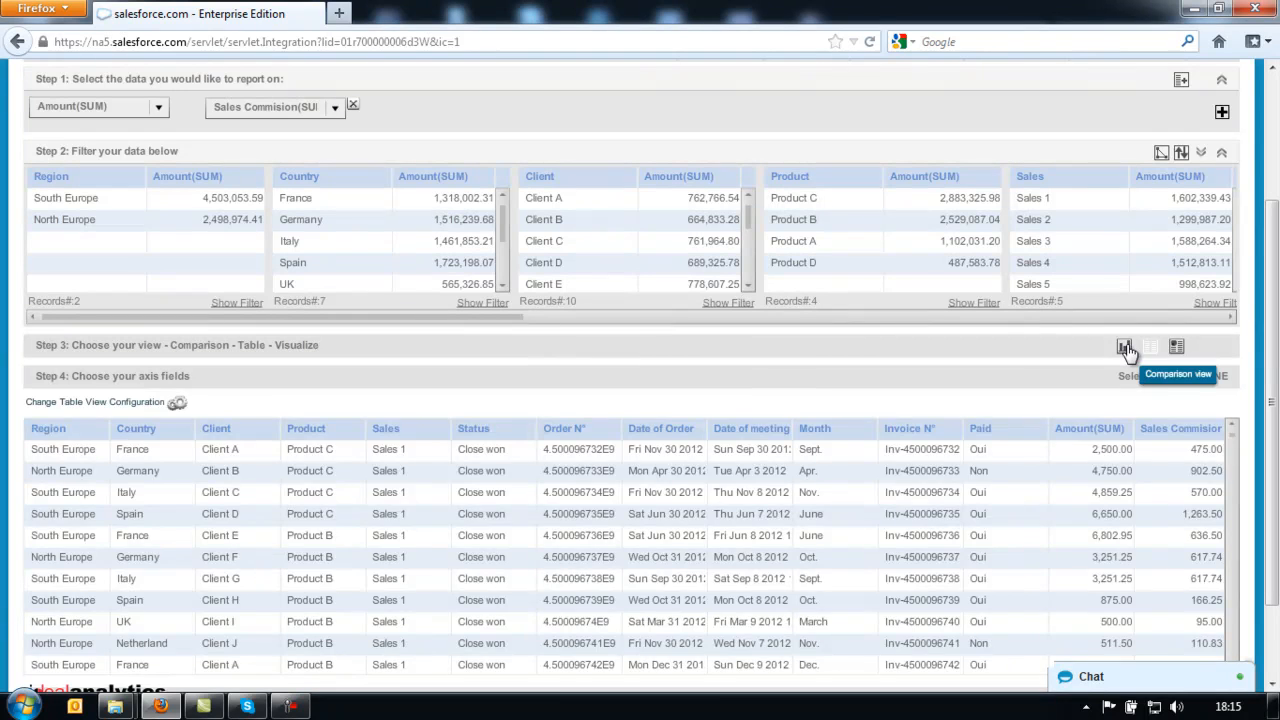
click(1127, 349)
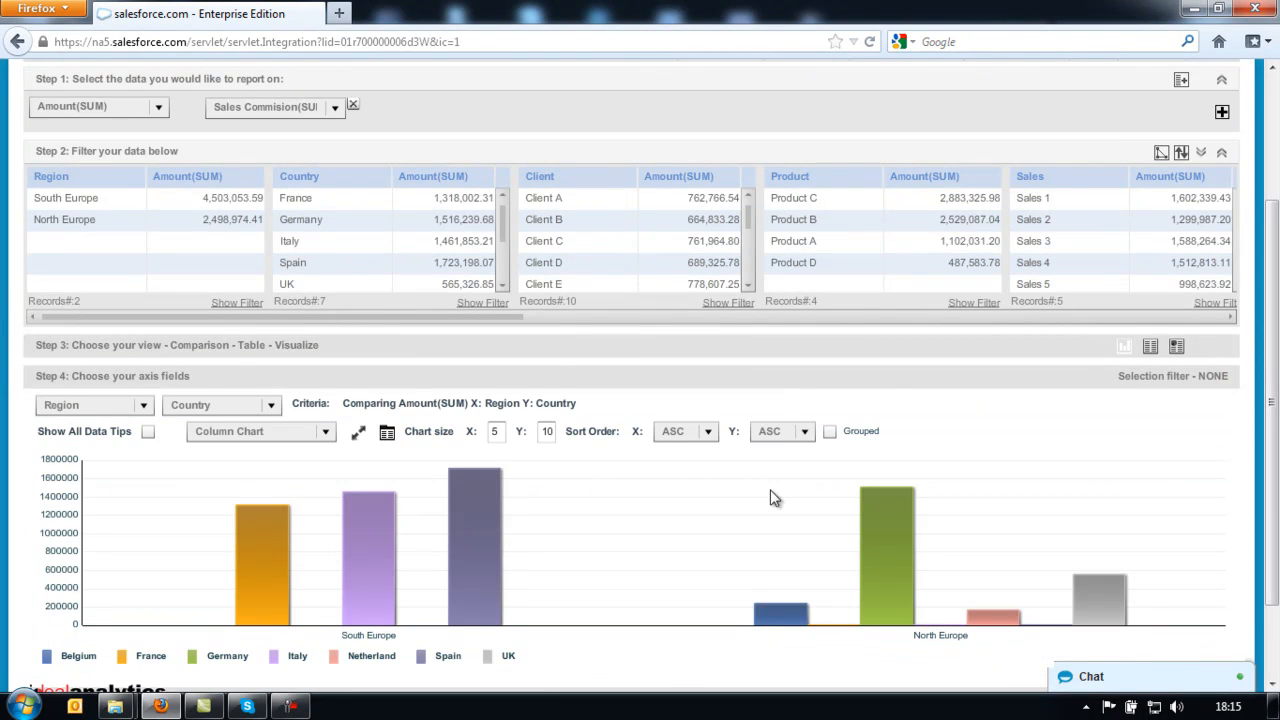
click(1177, 349)
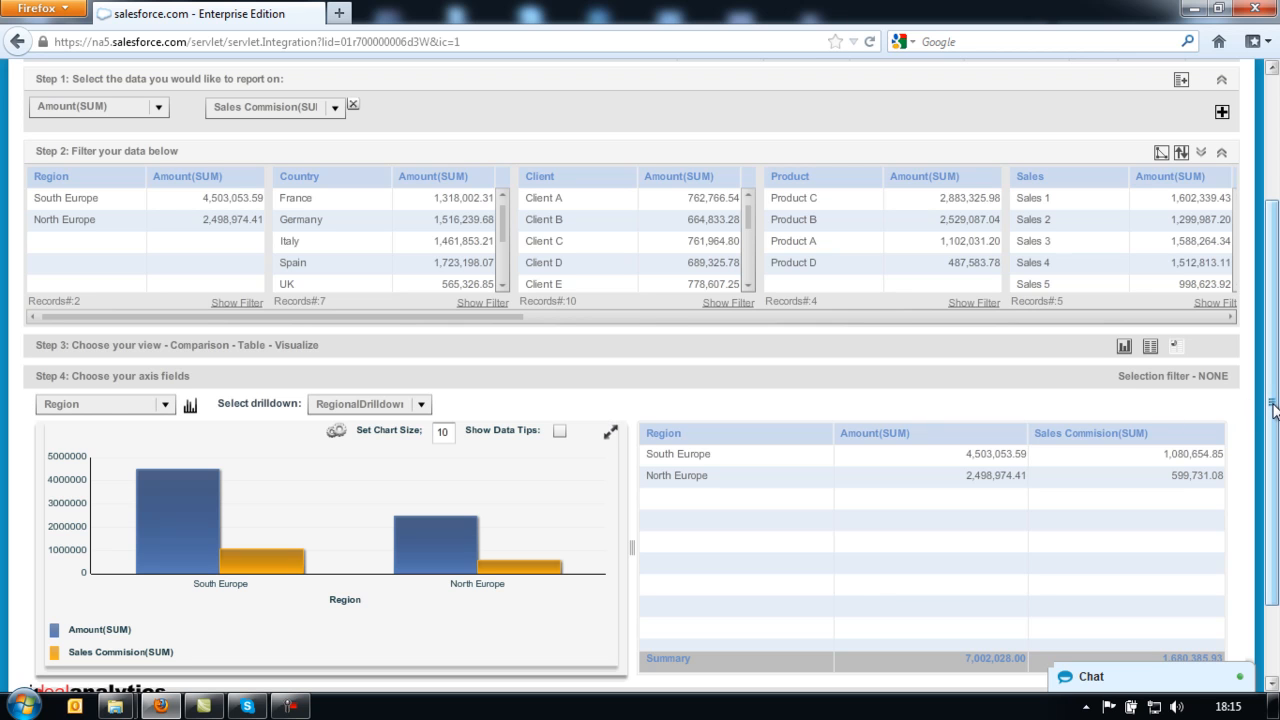
- Break the chart down by Product and make it a Trend line chart
drag(1273, 410, 1274, 481)
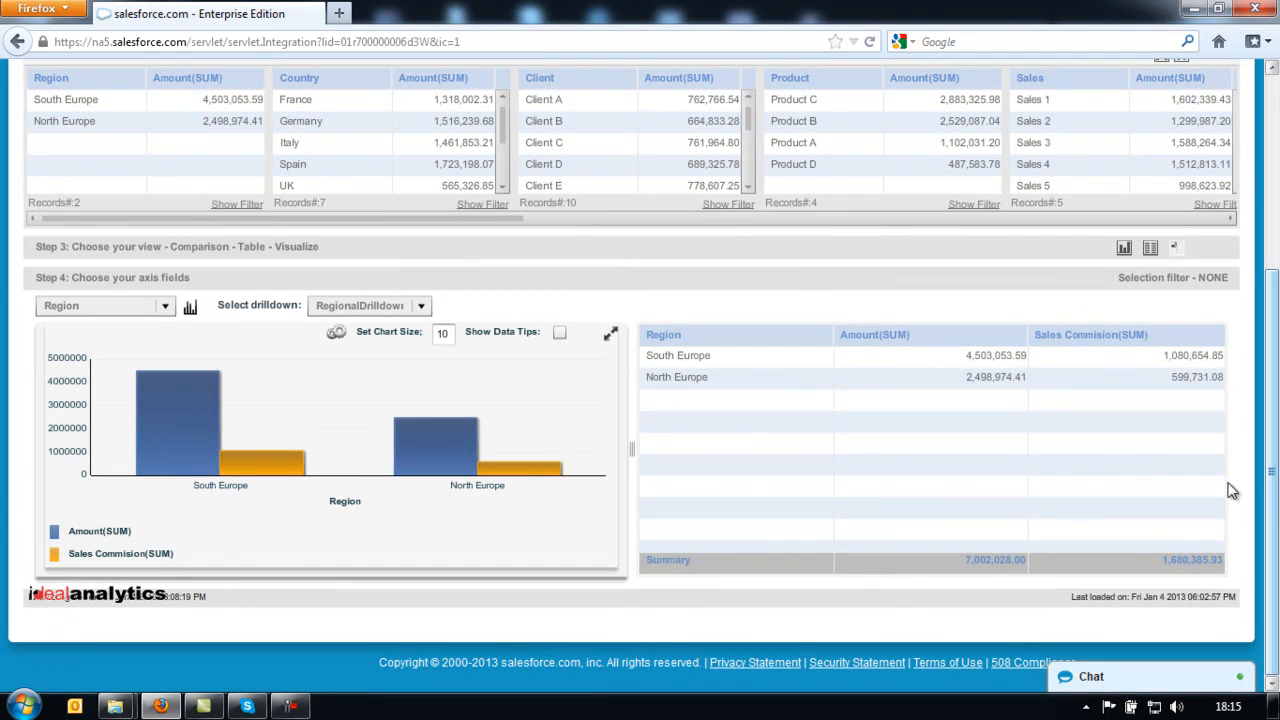
click(167, 309)
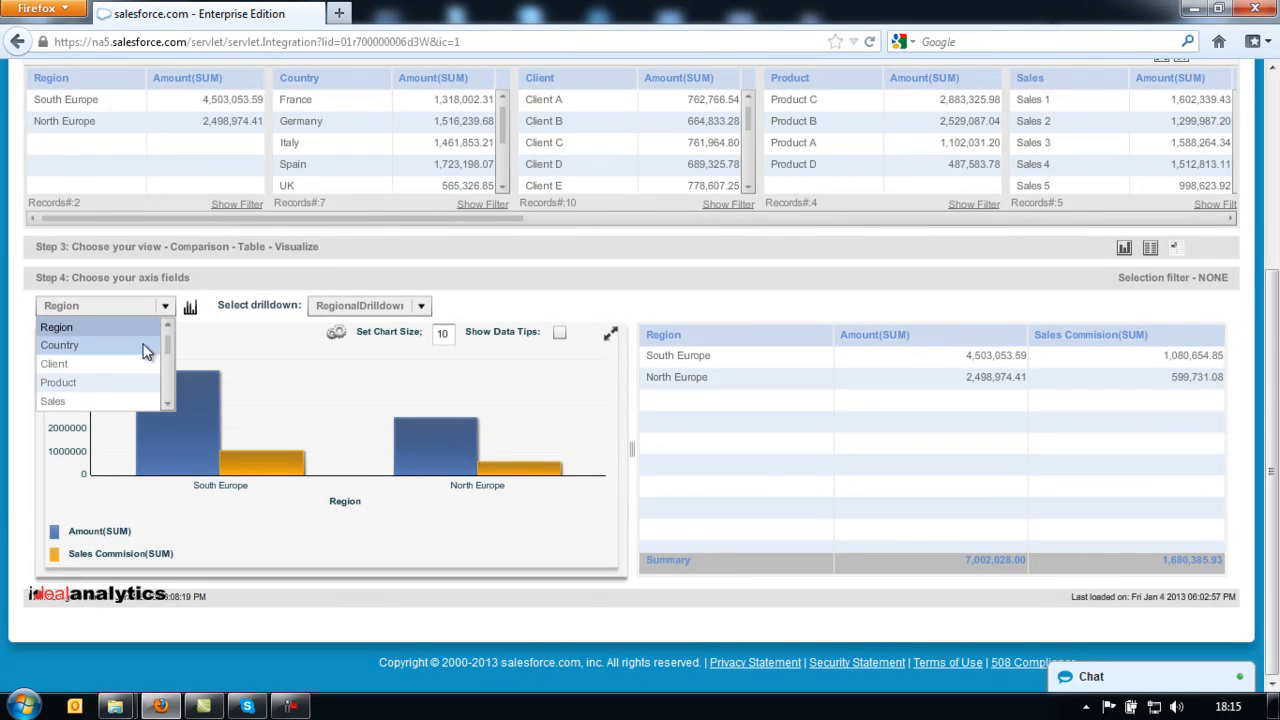
click(141, 385)
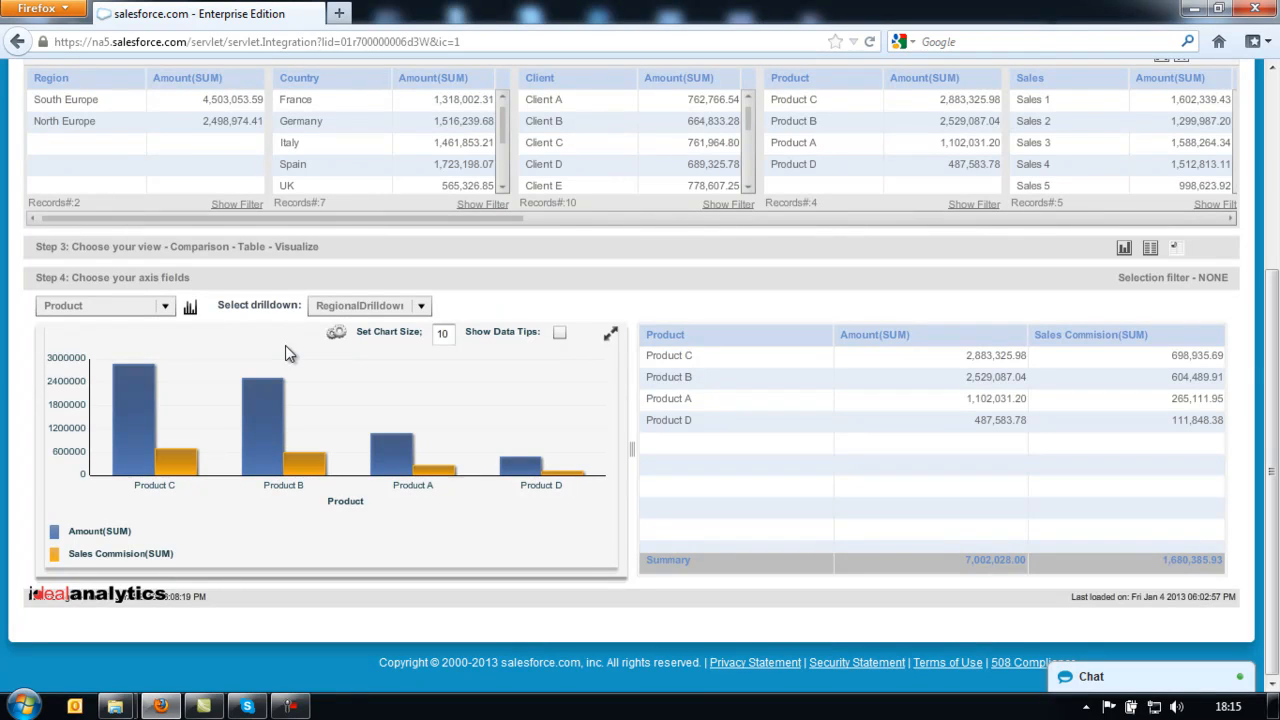
click(191, 309)
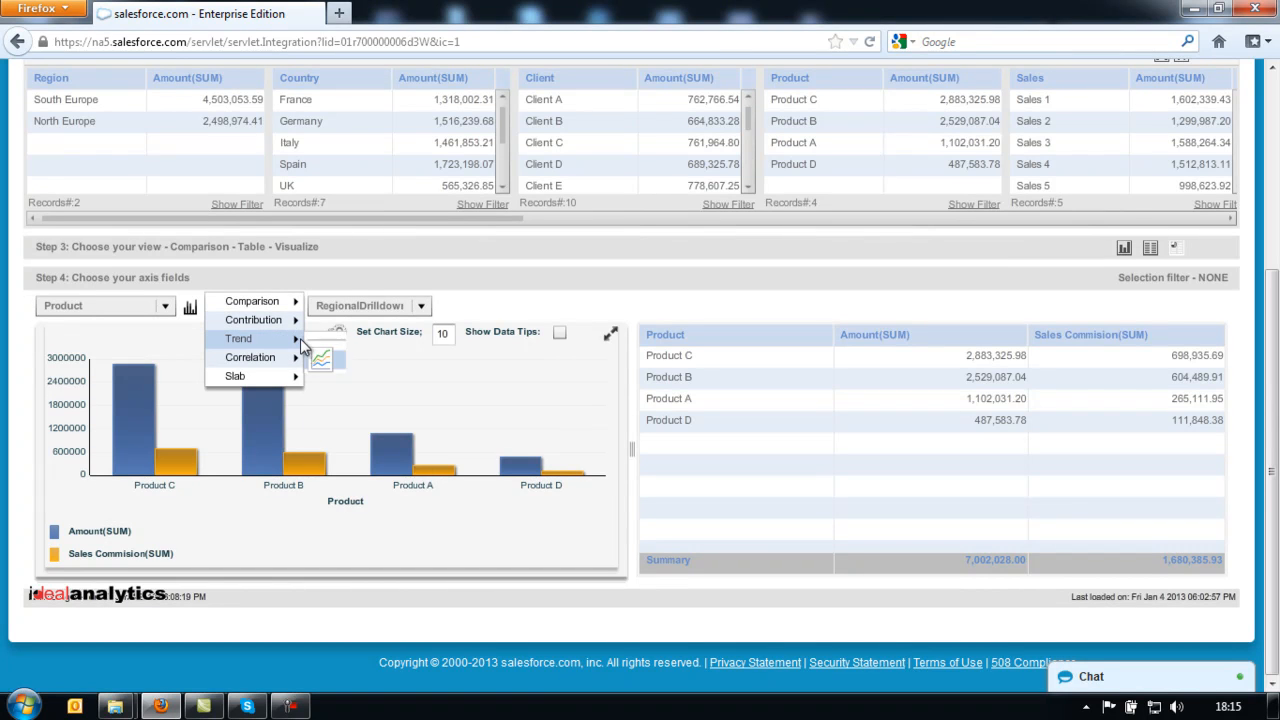
click(322, 360)
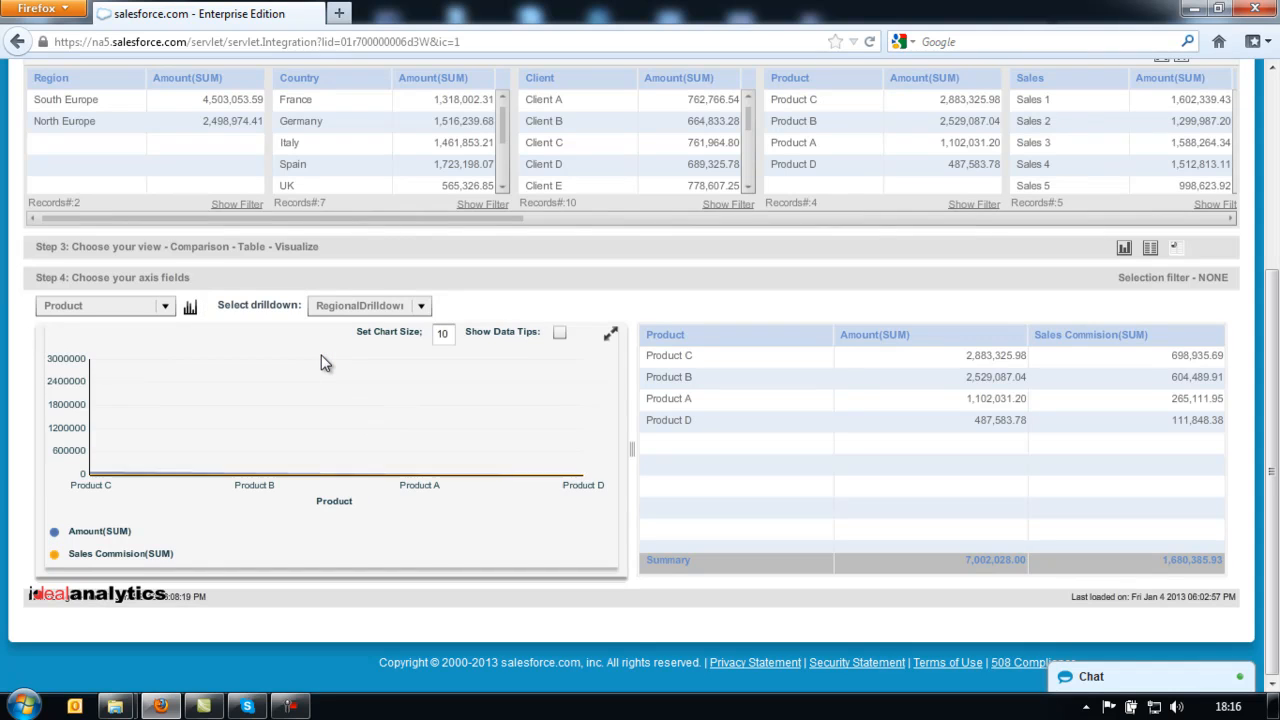
- Set the chart size to 20 and show value labels on the data points
double_click(446, 336)
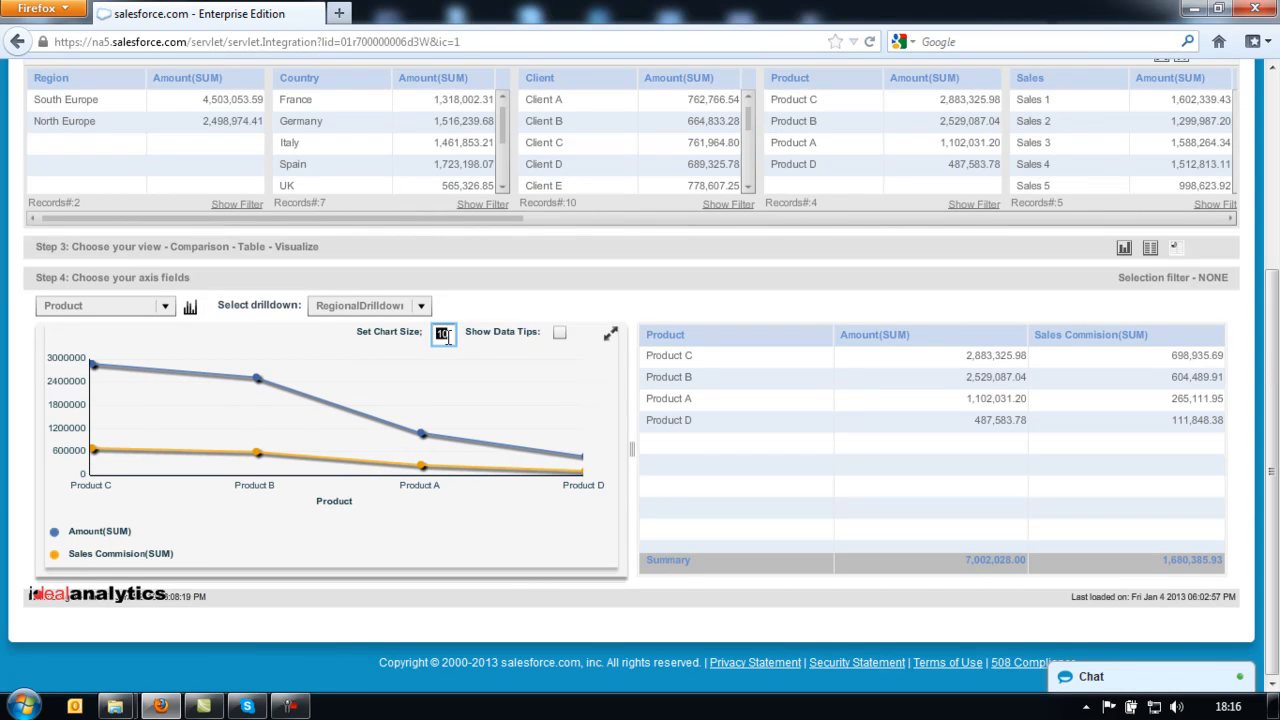
text(20)
key(Return)
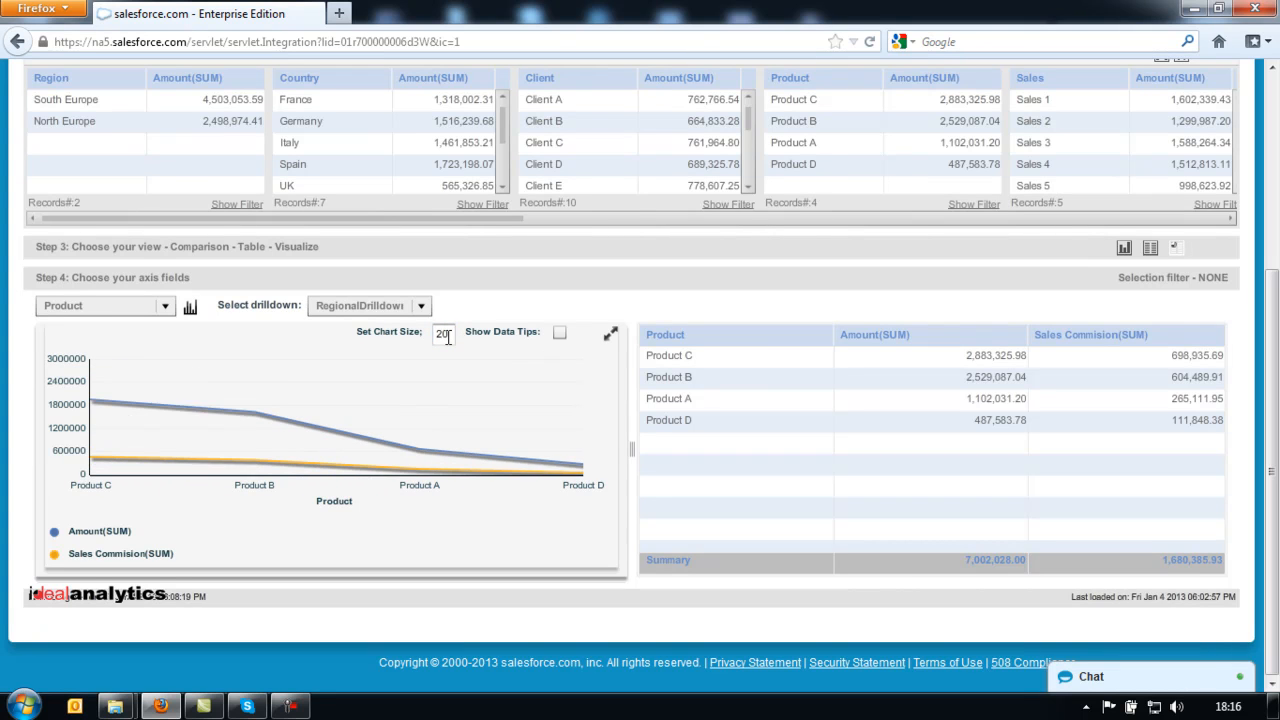
click(560, 333)
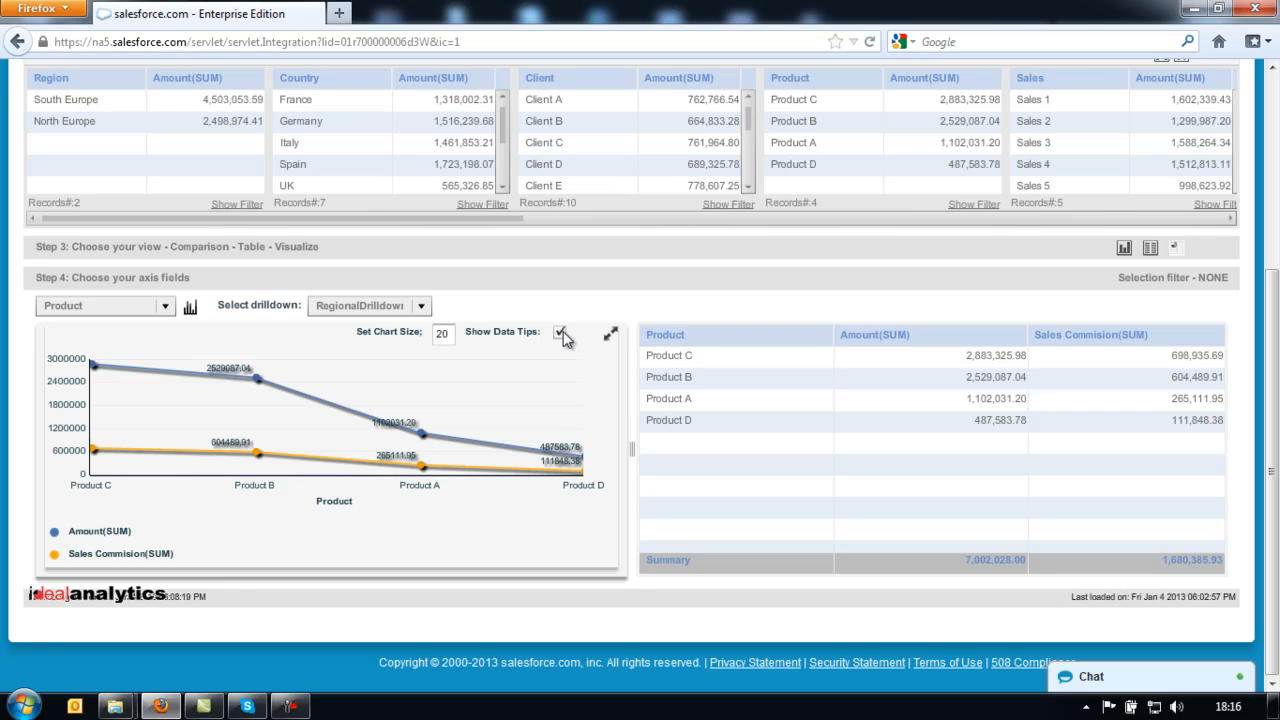
click(168, 307)
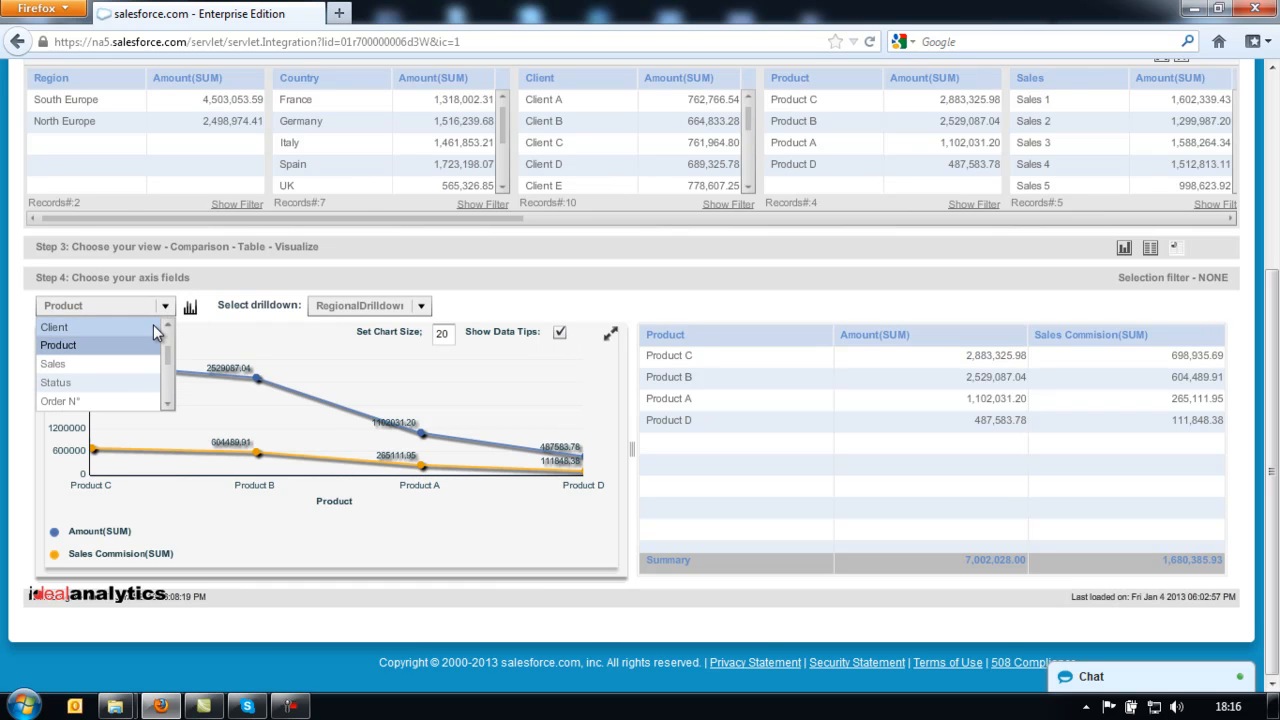
- Chart by Client, sorting the table by Amount(SUM), then by Sales Commision(SUM)
click(153, 325)
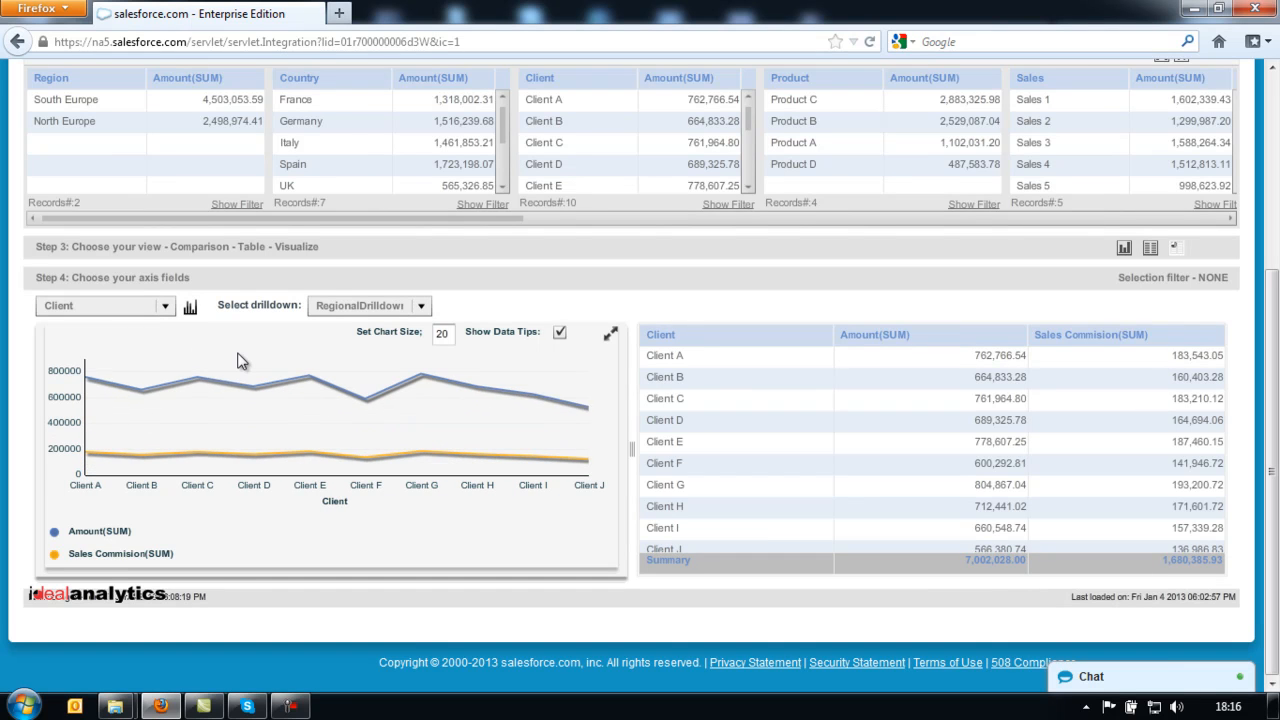
click(930, 338)
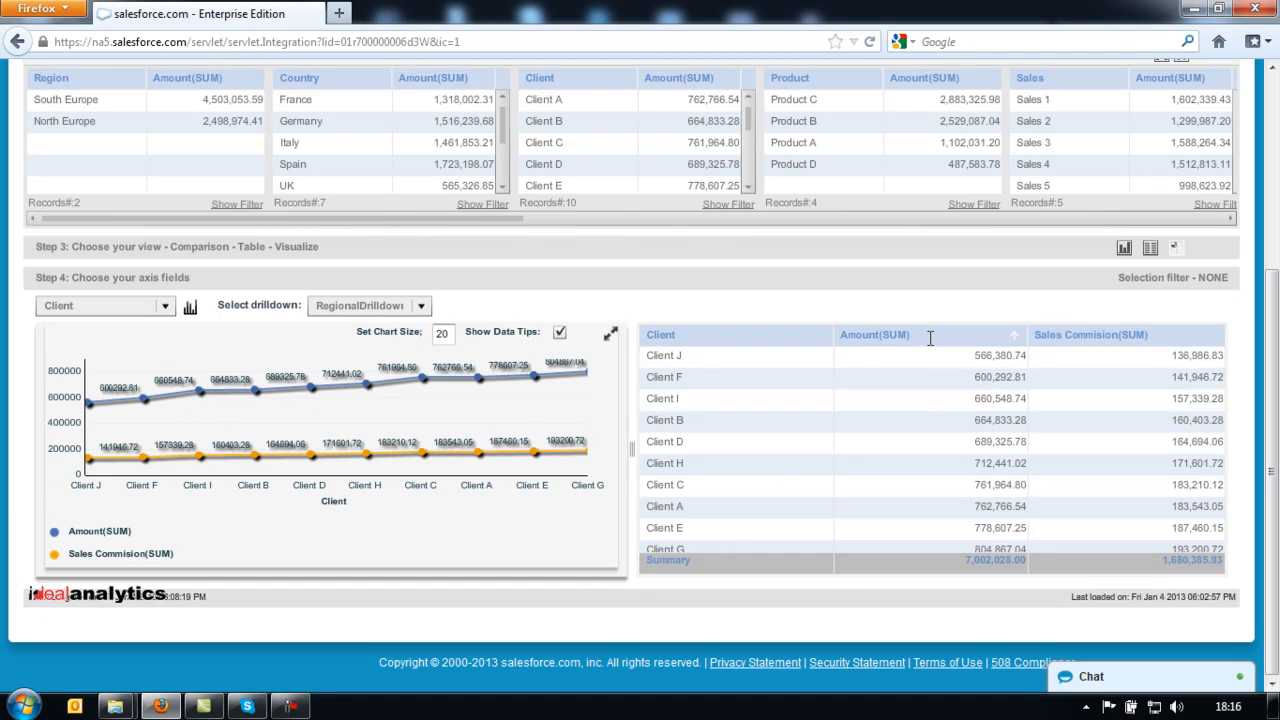
click(1168, 335)
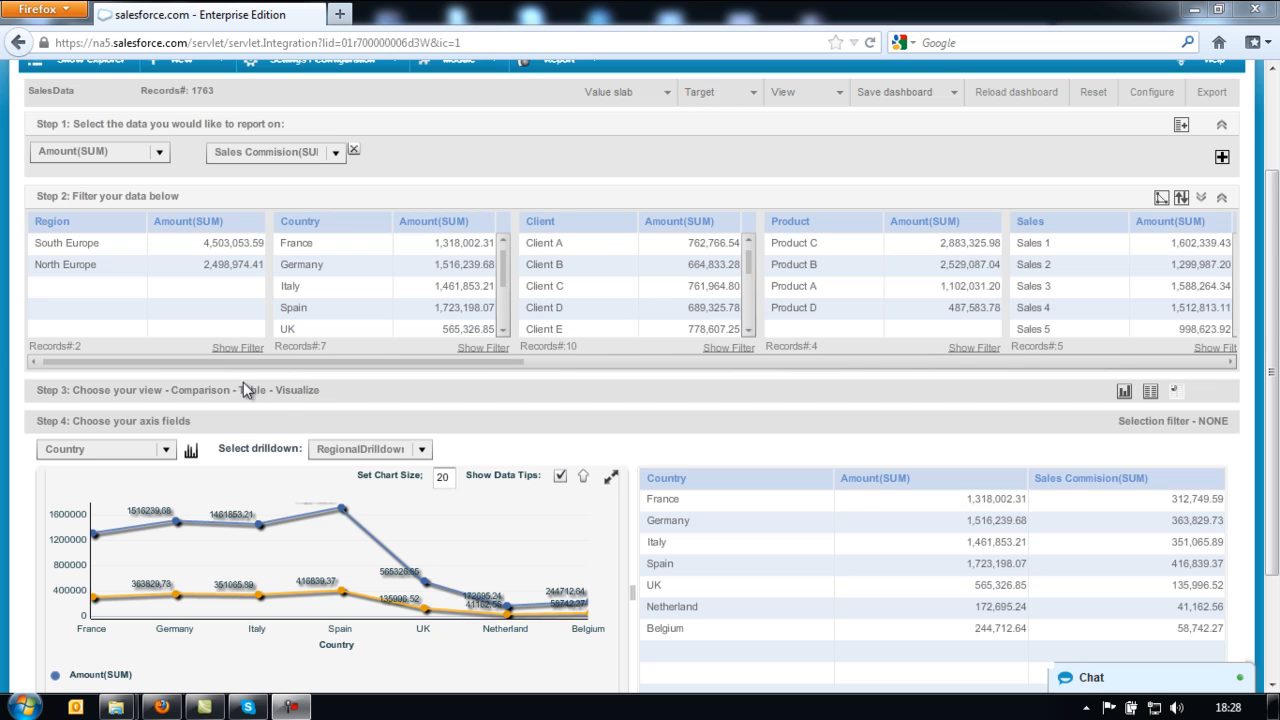
click(190, 452)
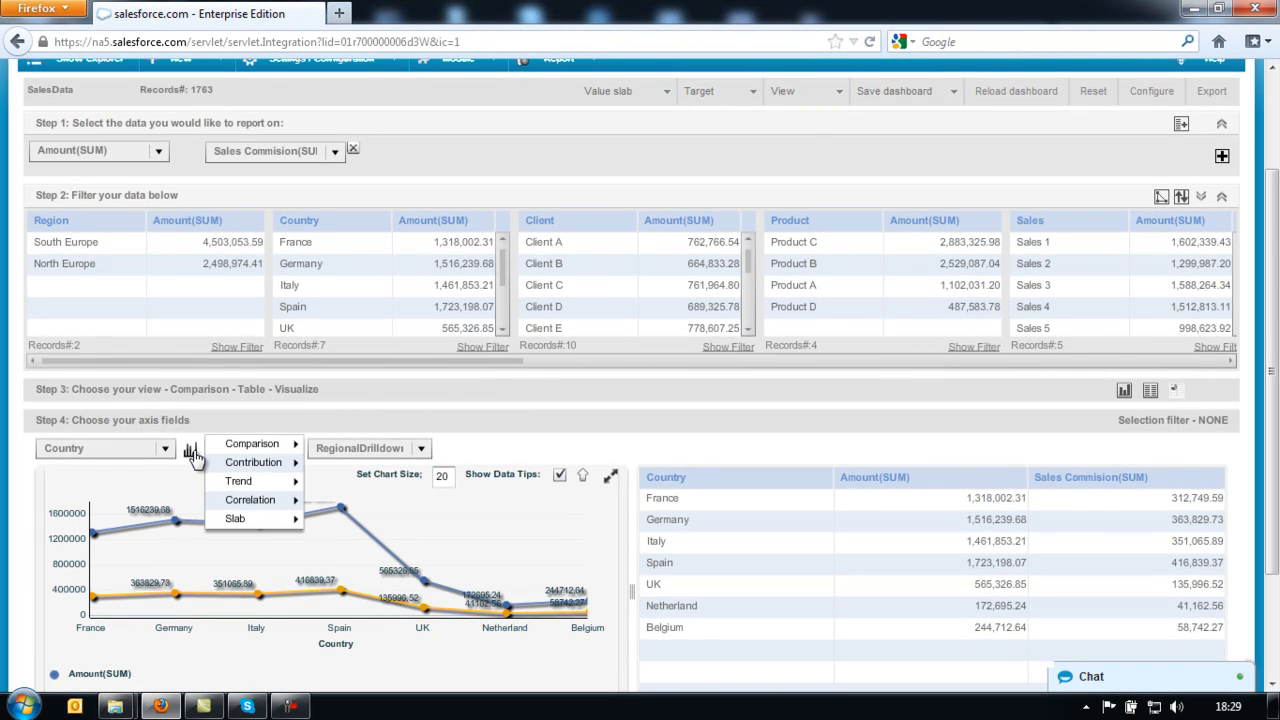
mouse_move(246, 450)
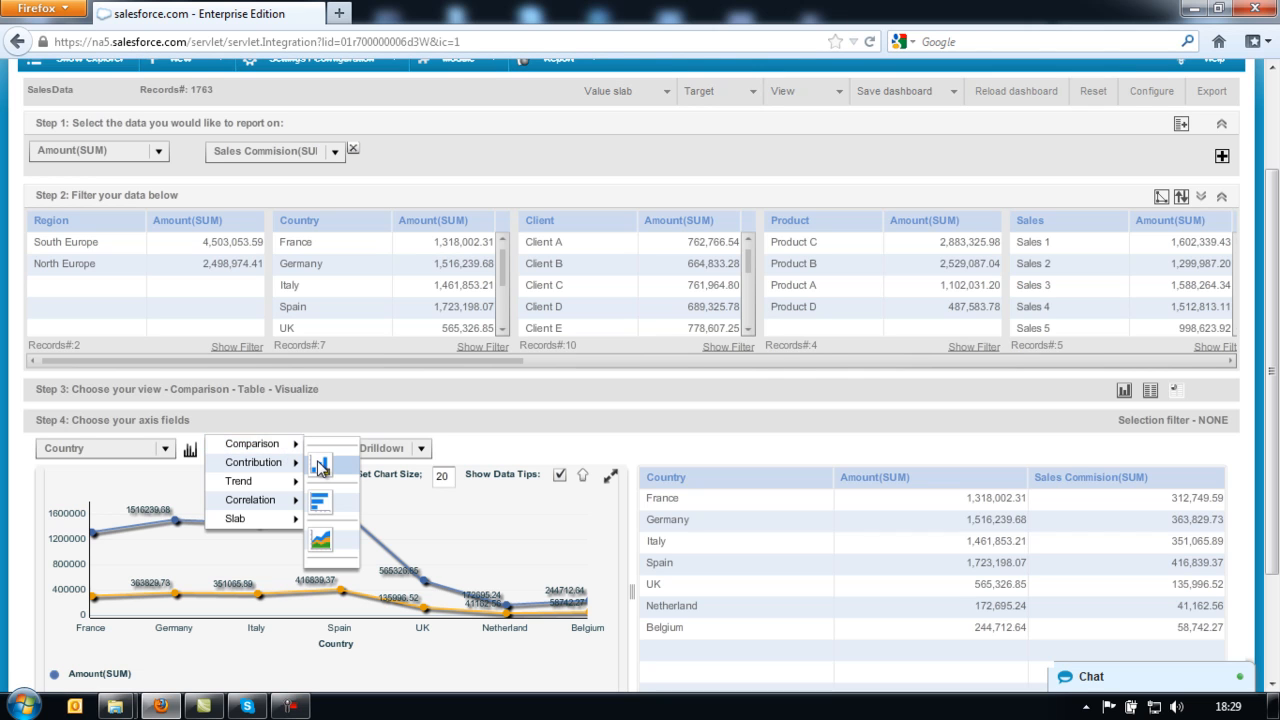
click(320, 466)
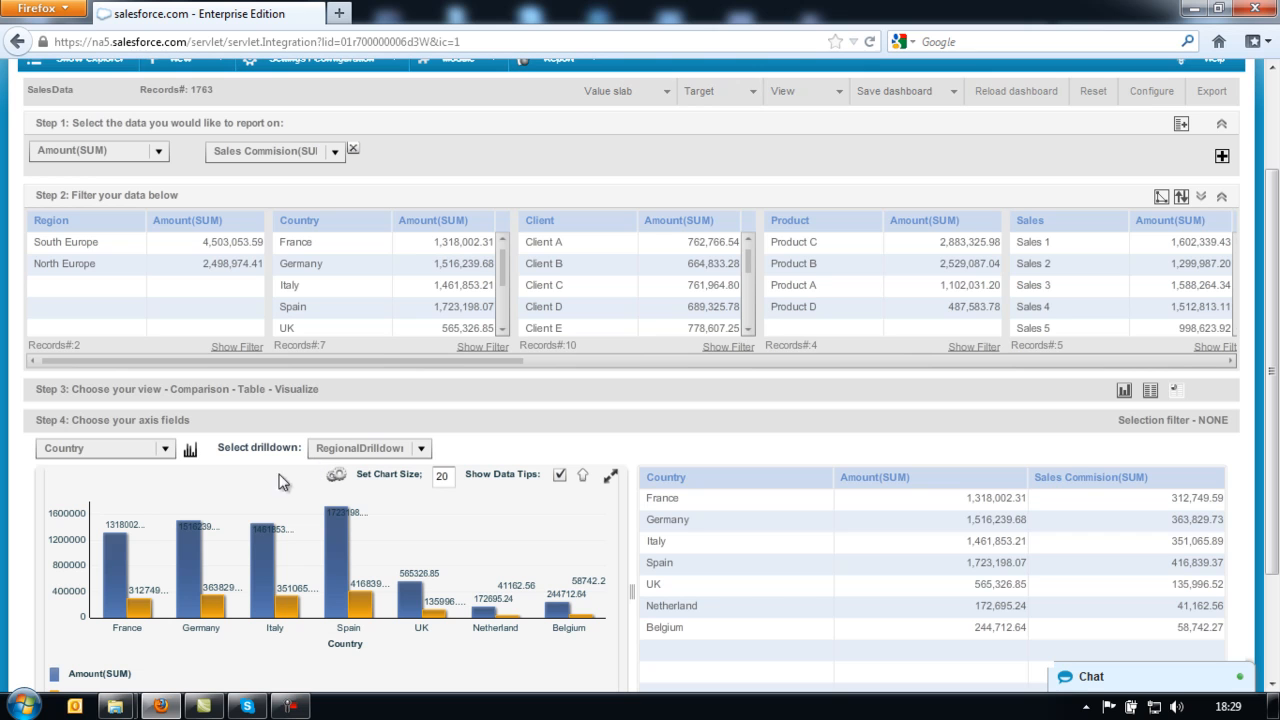
click(191, 452)
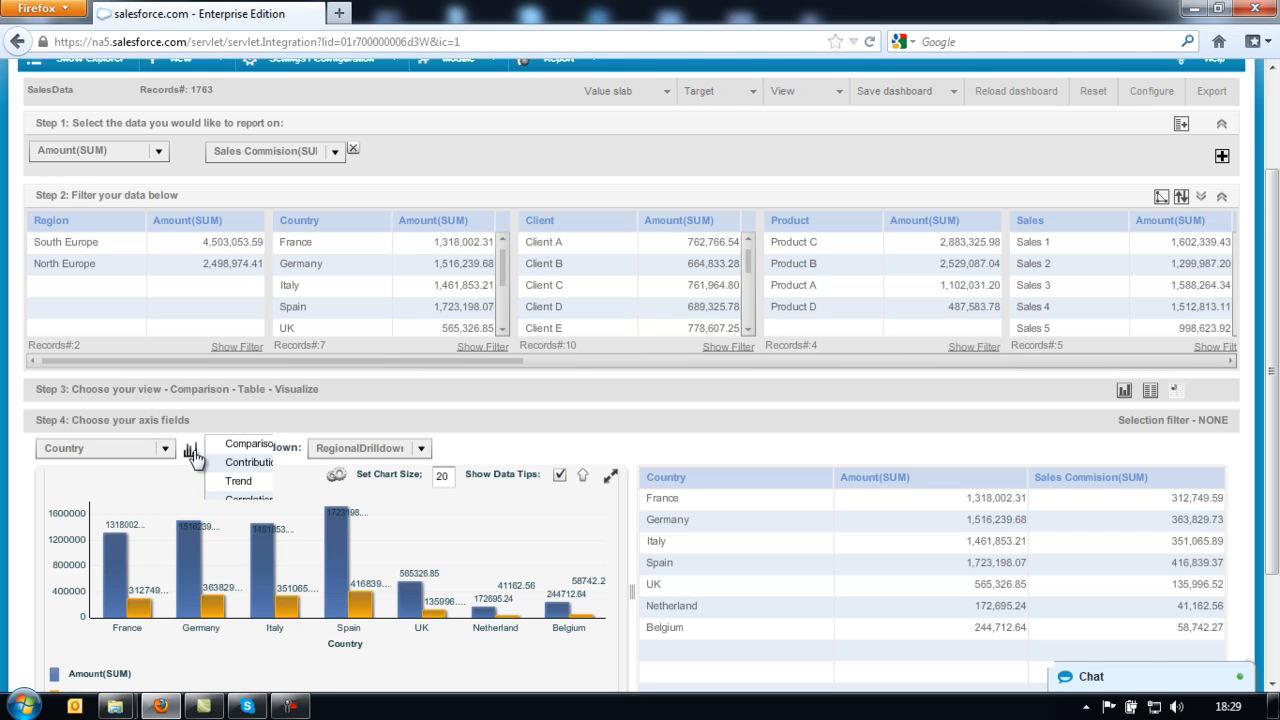
mouse_move(248, 452)
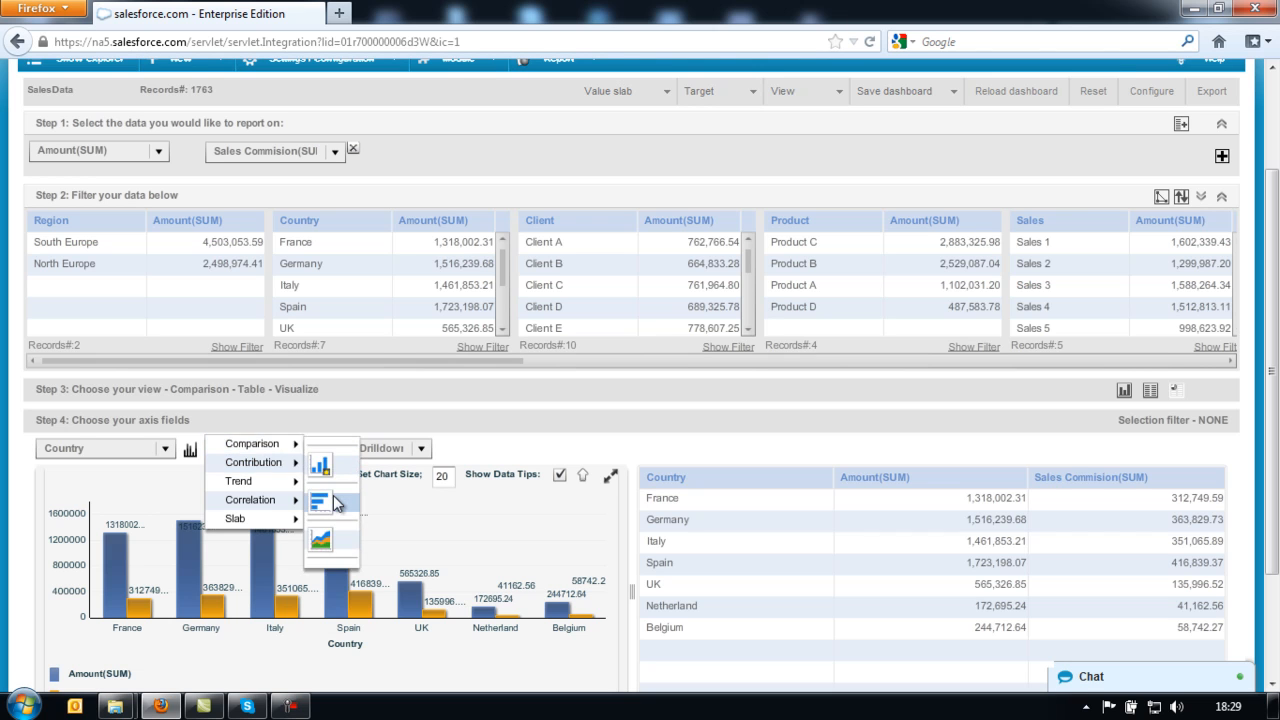
click(332, 498)
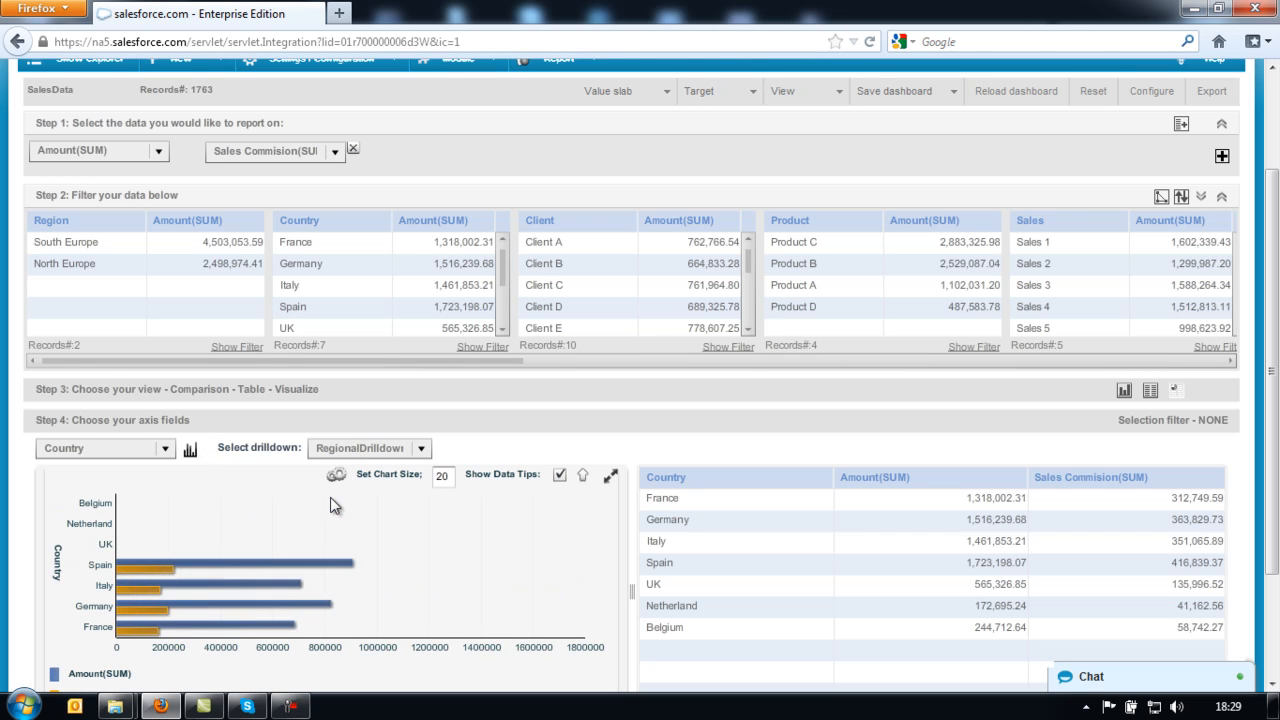
click(191, 453)
mouse_move(250, 443)
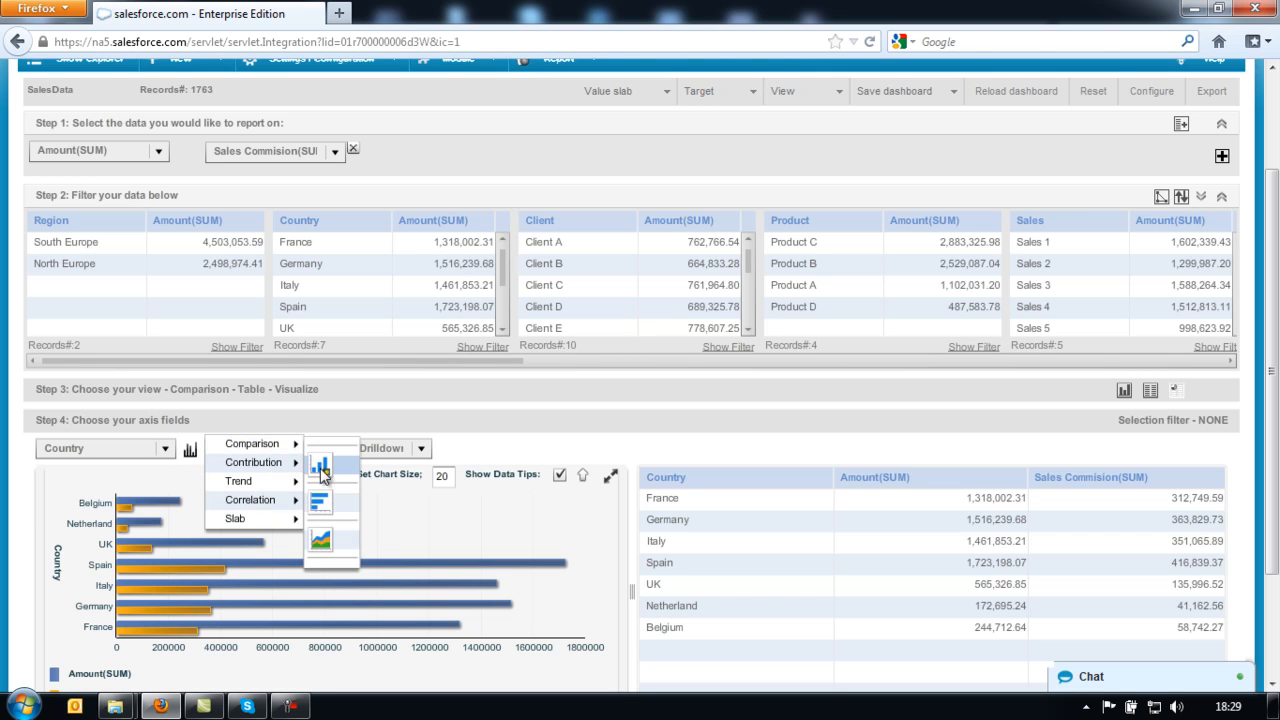
click(326, 540)
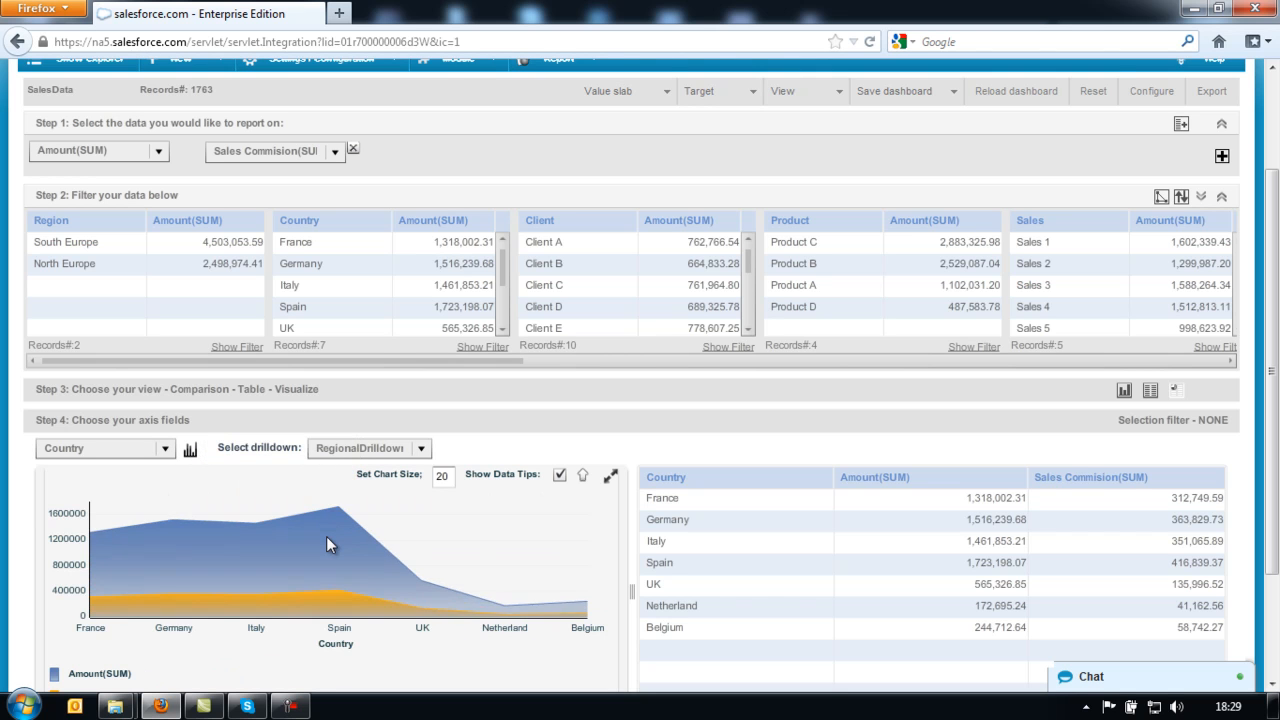
click(191, 453)
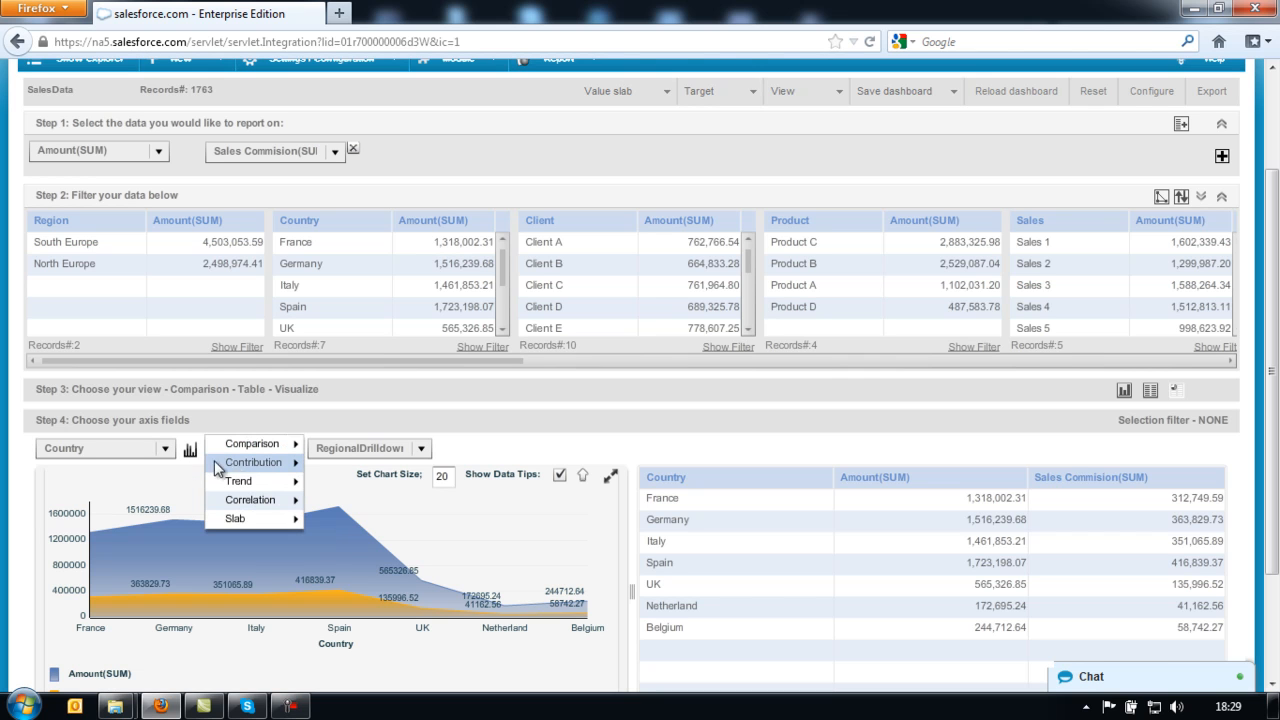
mouse_move(242, 472)
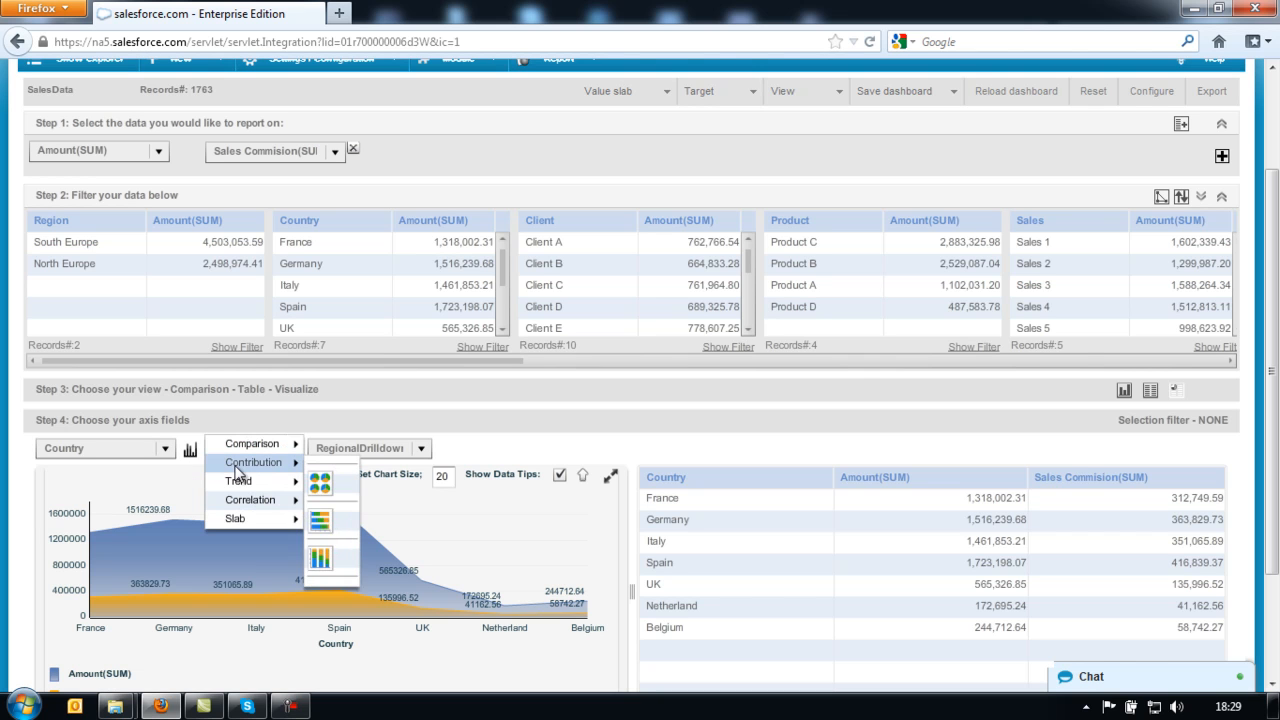
click(321, 484)
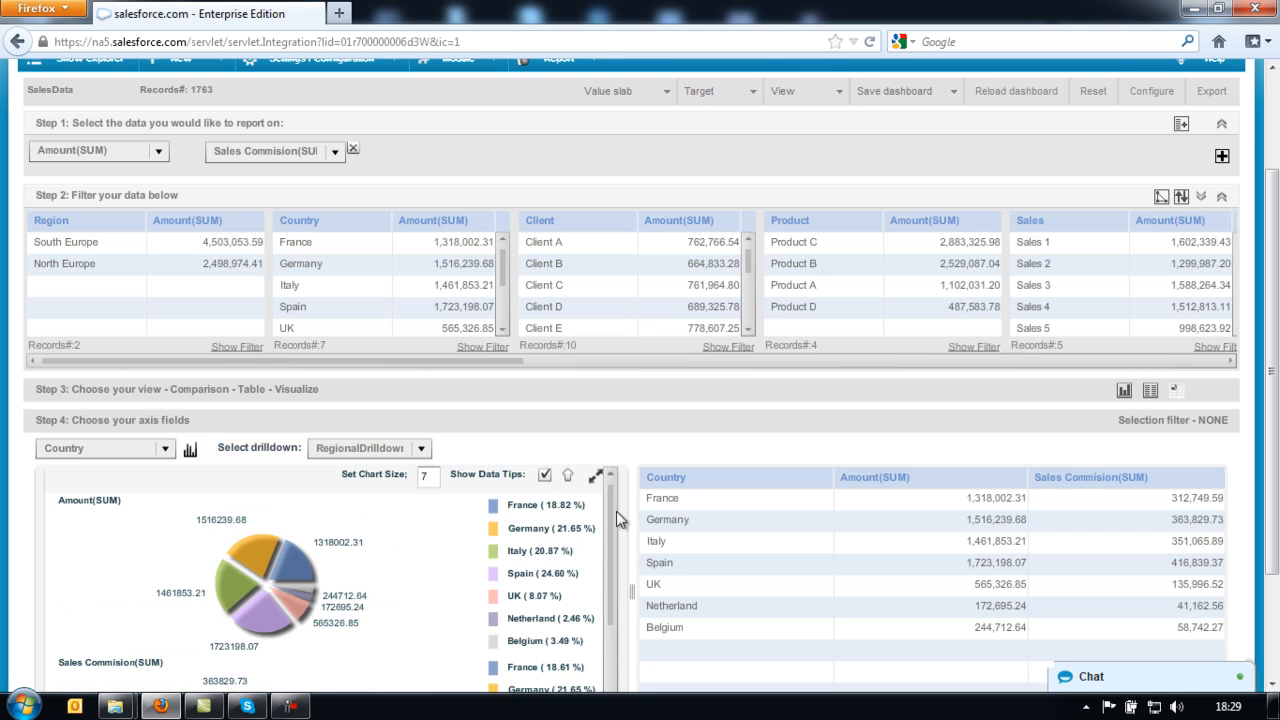
drag(612, 513, 617, 588)
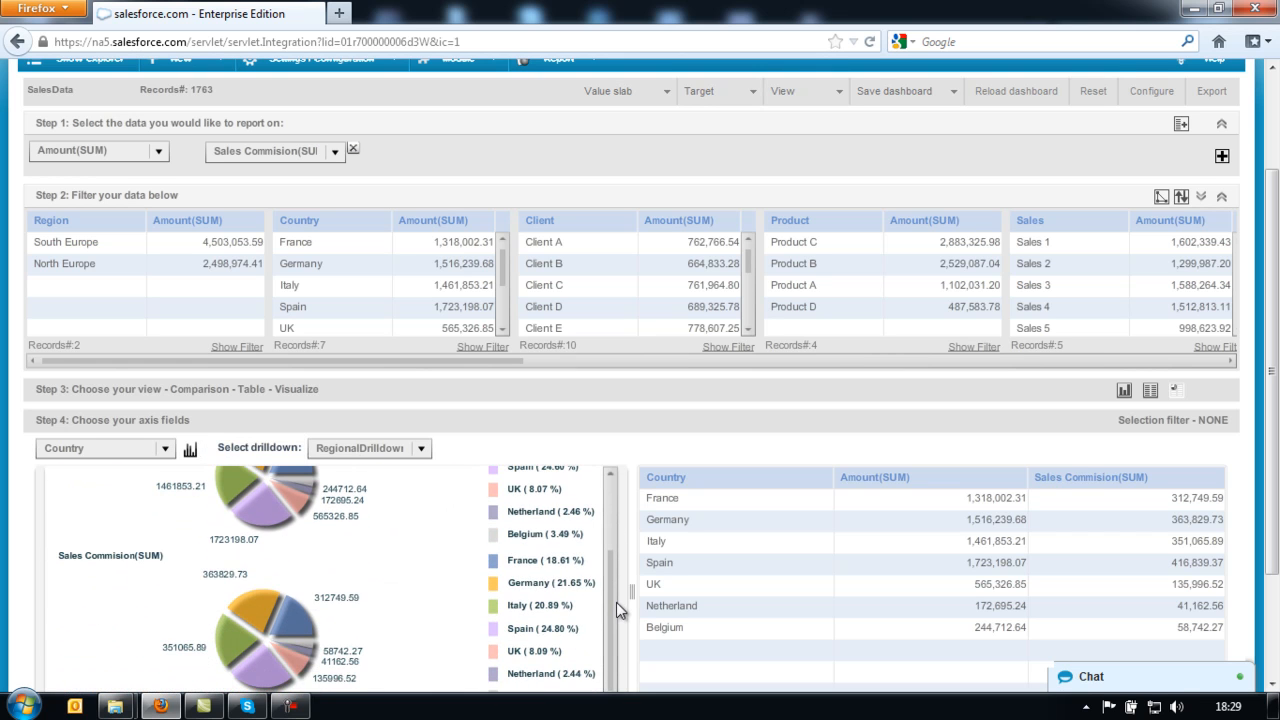
mouse_move(611, 579)
mouse_down()
mouse_move(608, 509)
mouse_move(614, 583)
mouse_up()
drag(612, 589, 608, 511)
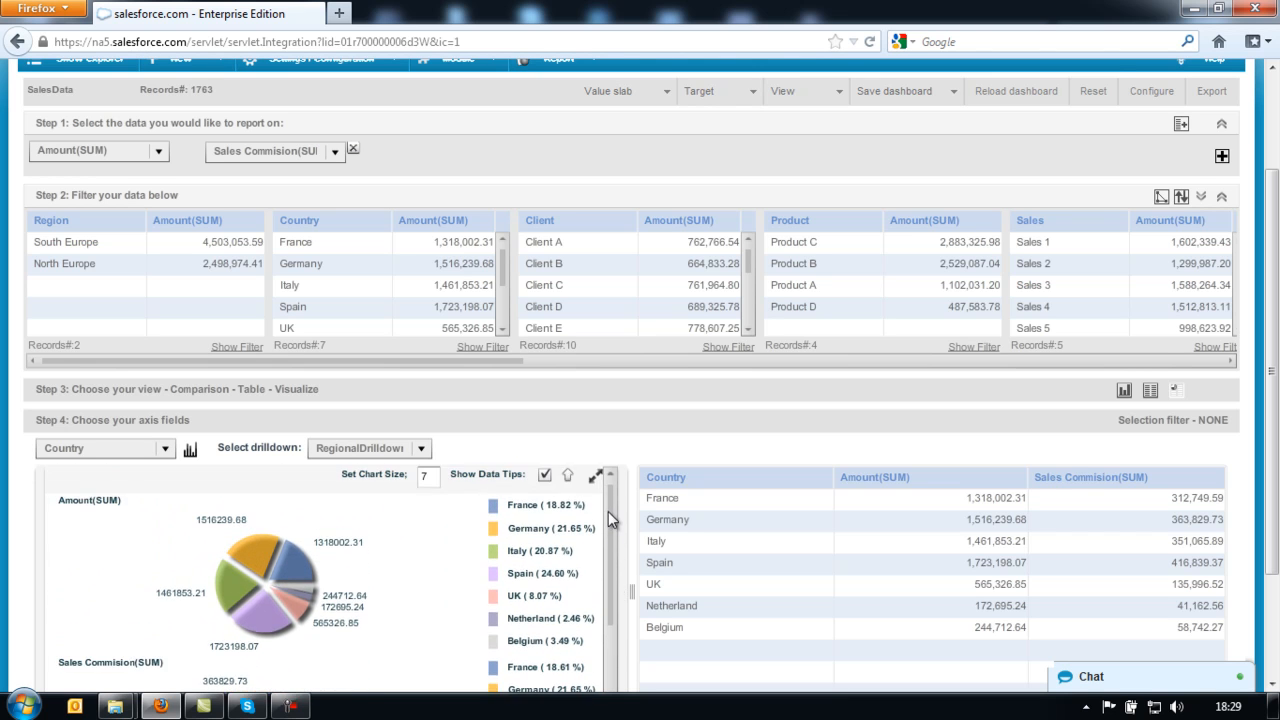
- Keep Country as the axis and turn the pies into a Correlation scatter chart
click(165, 449)
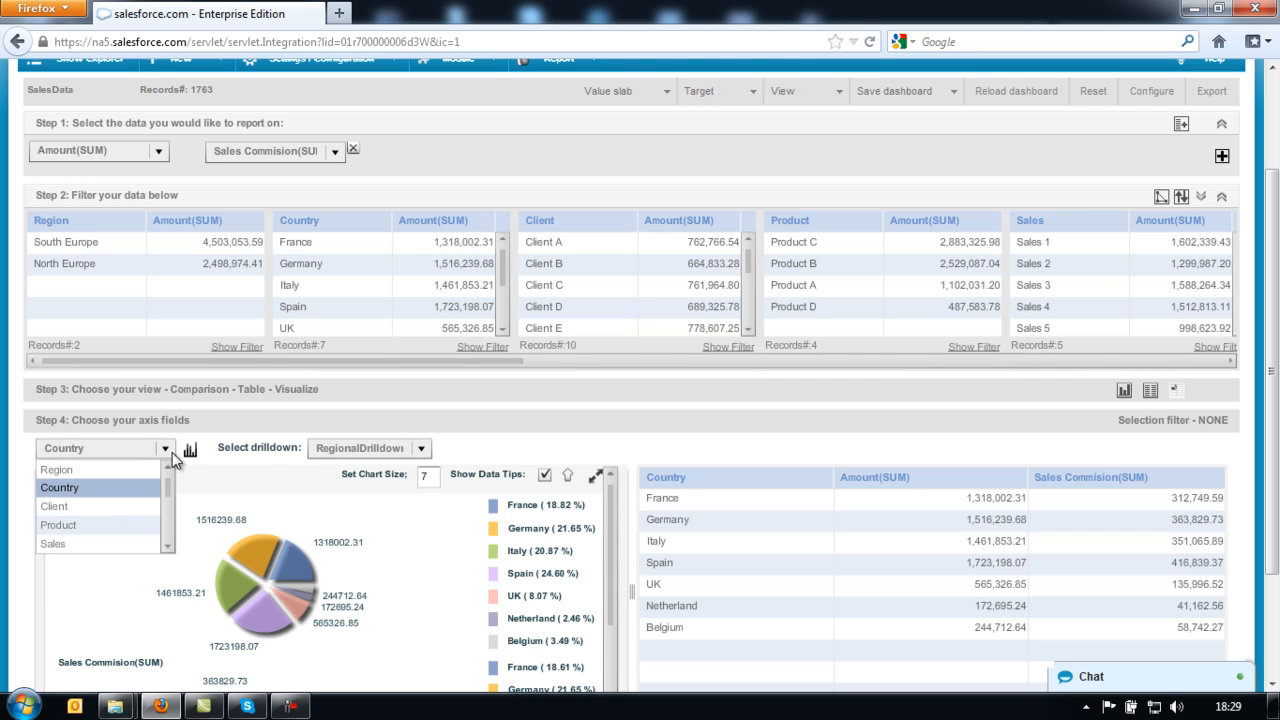
click(164, 450)
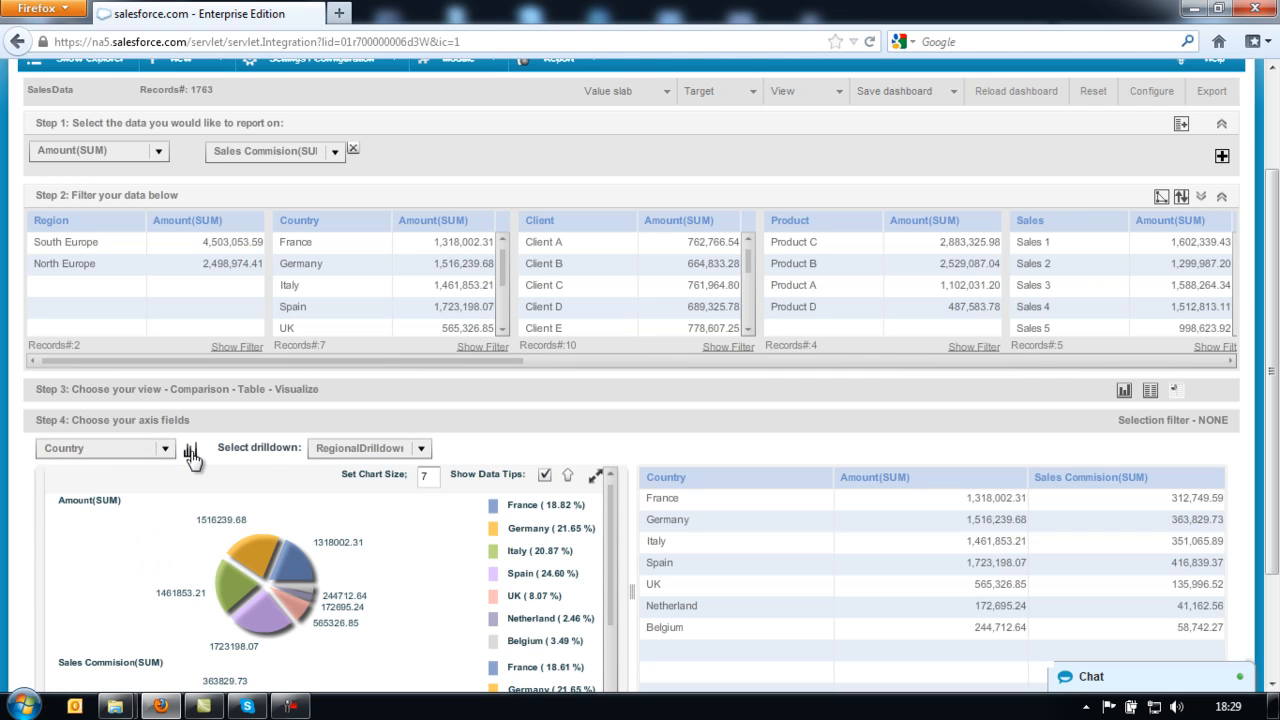
click(191, 455)
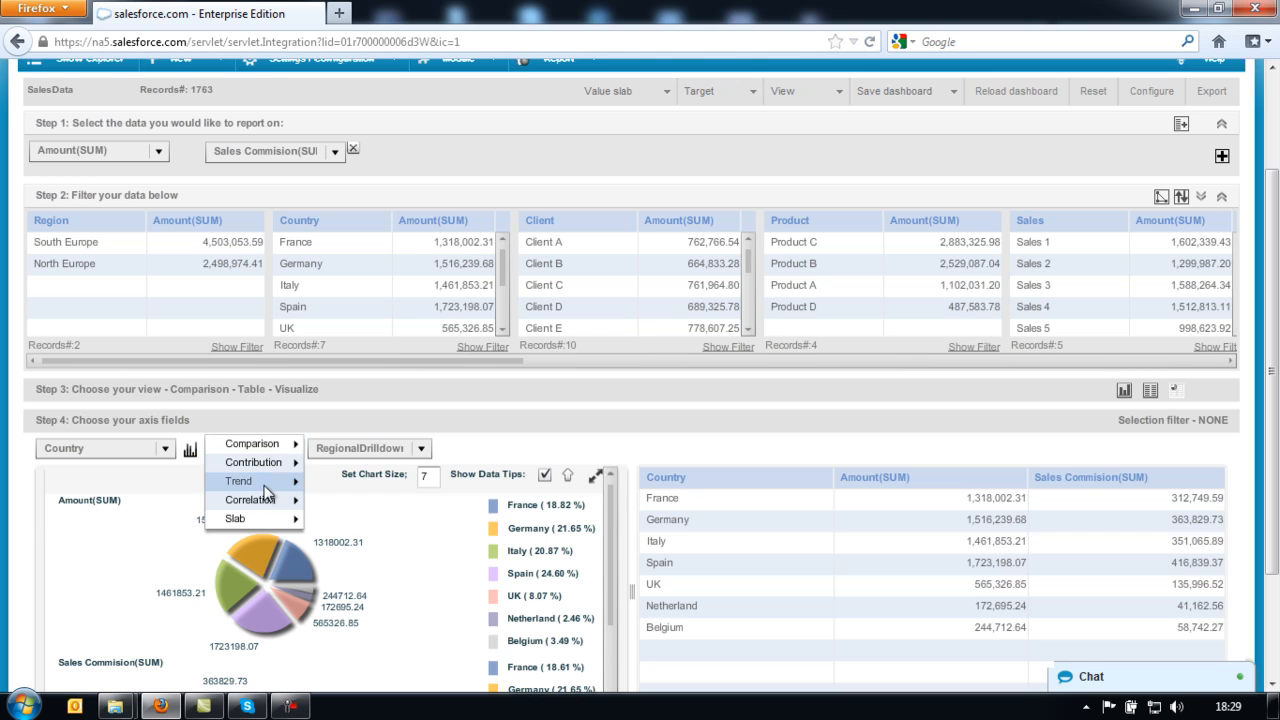
mouse_move(266, 502)
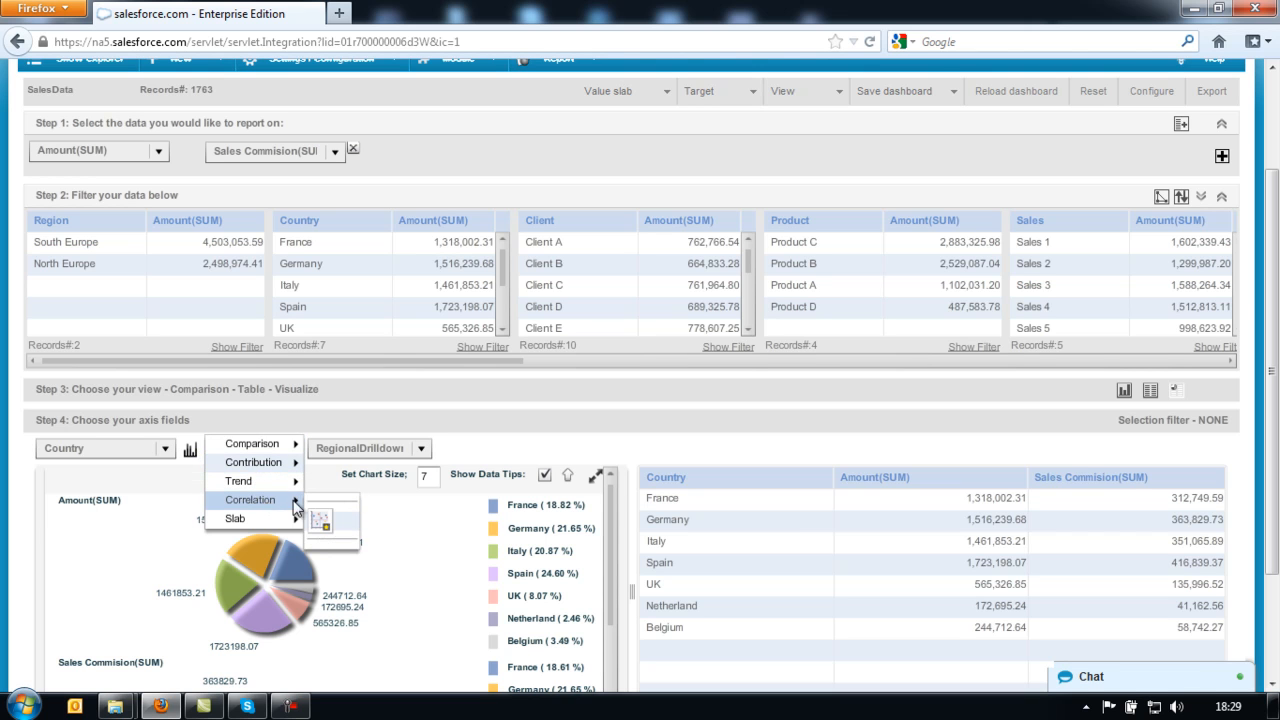
click(323, 520)
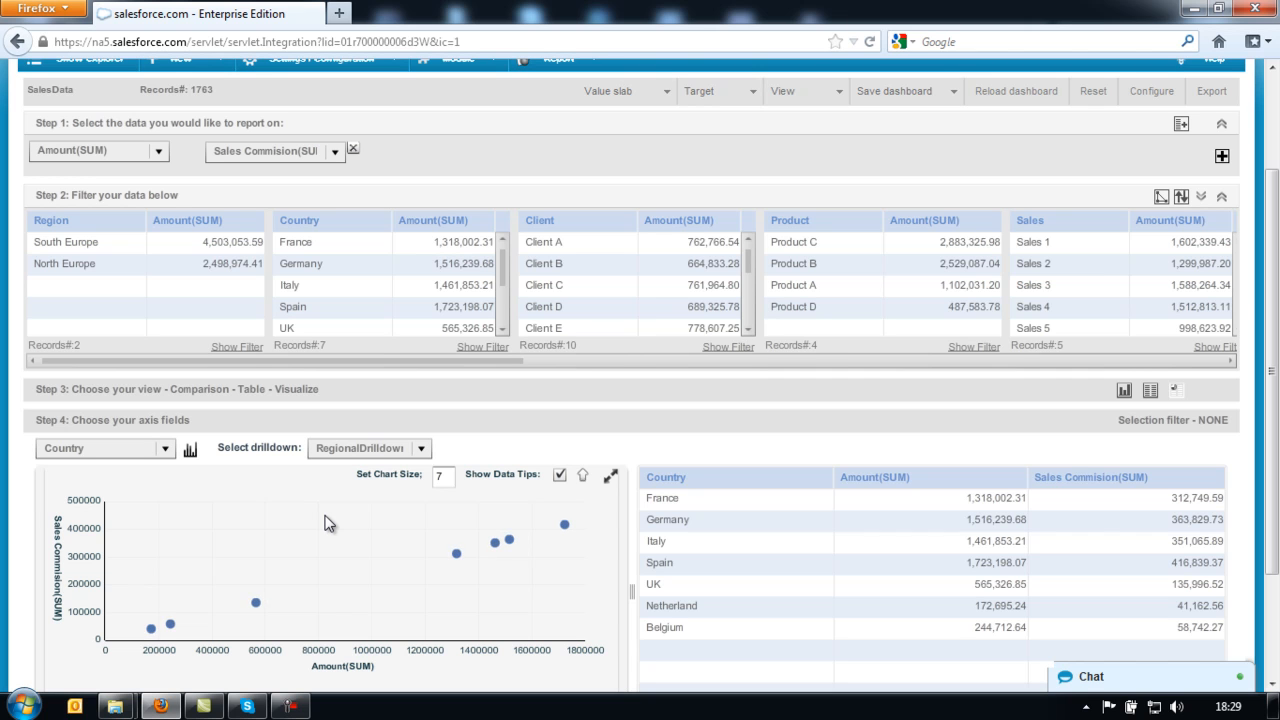
- Switch the chart to a Comparison column chart
click(191, 452)
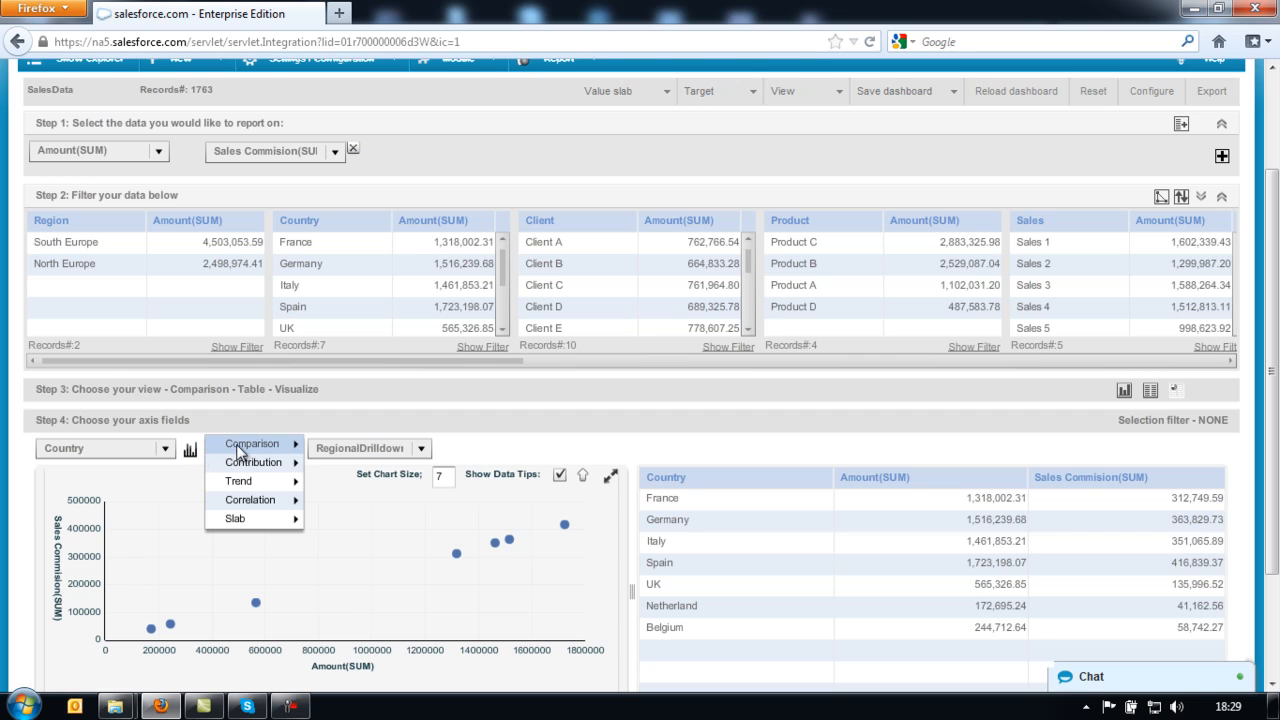
mouse_move(236, 444)
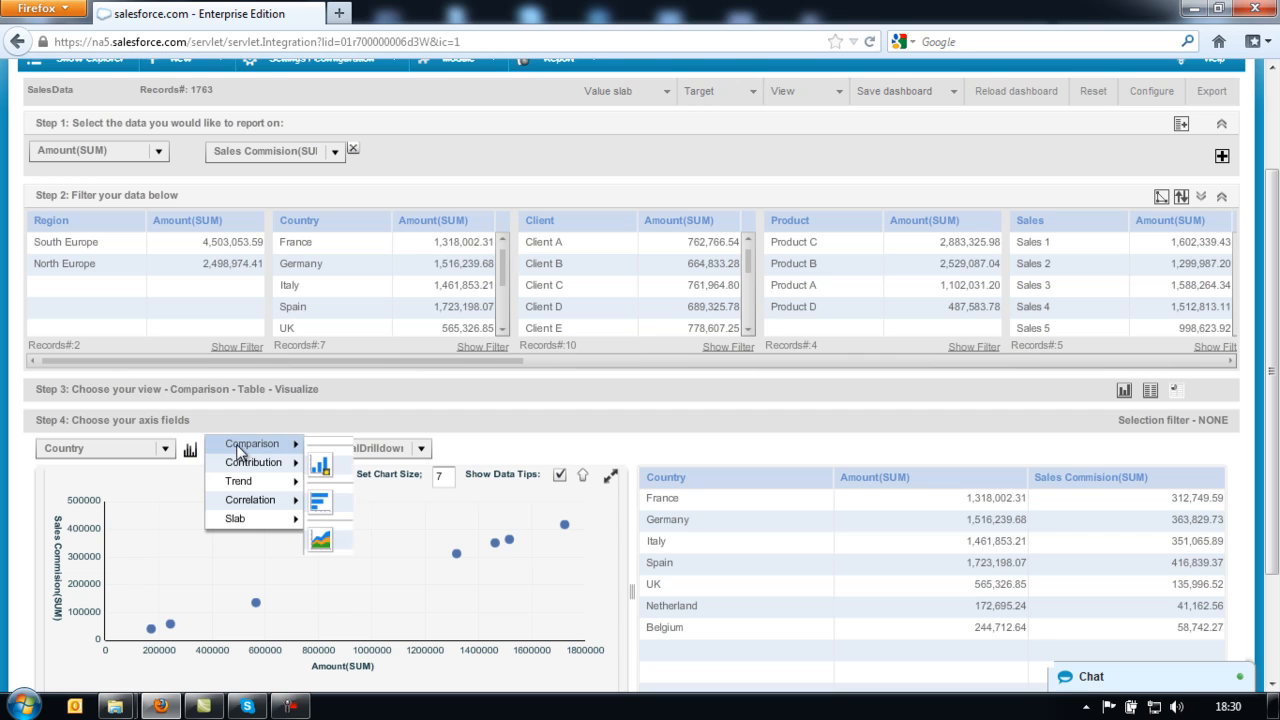
click(320, 467)
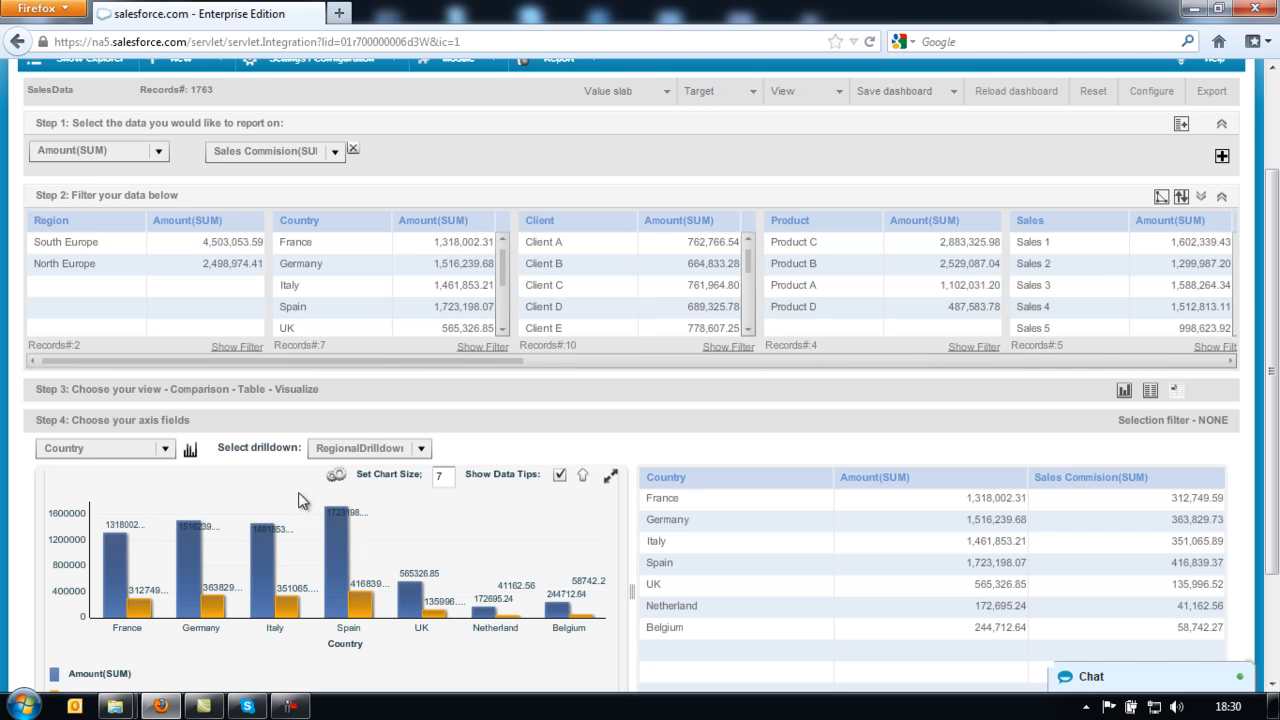
- Group the chart by Region, drill into South Europe and Italy, then drill up twice
click(166, 449)
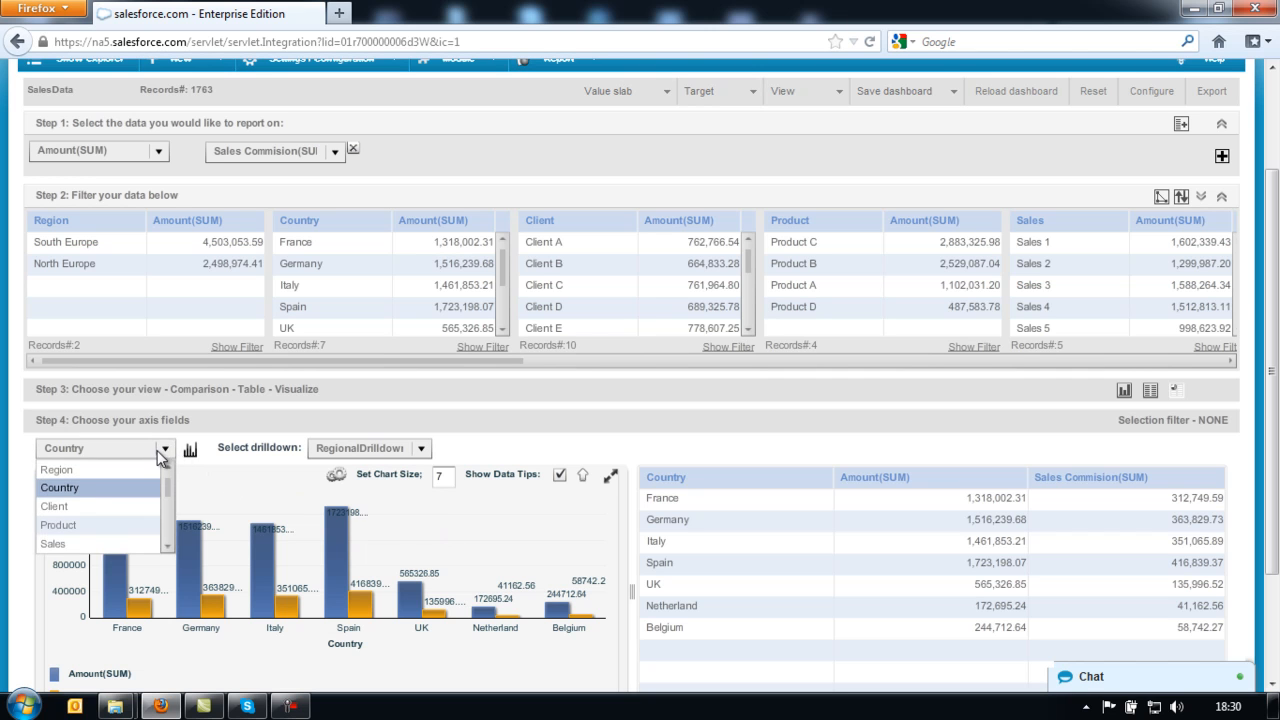
click(131, 469)
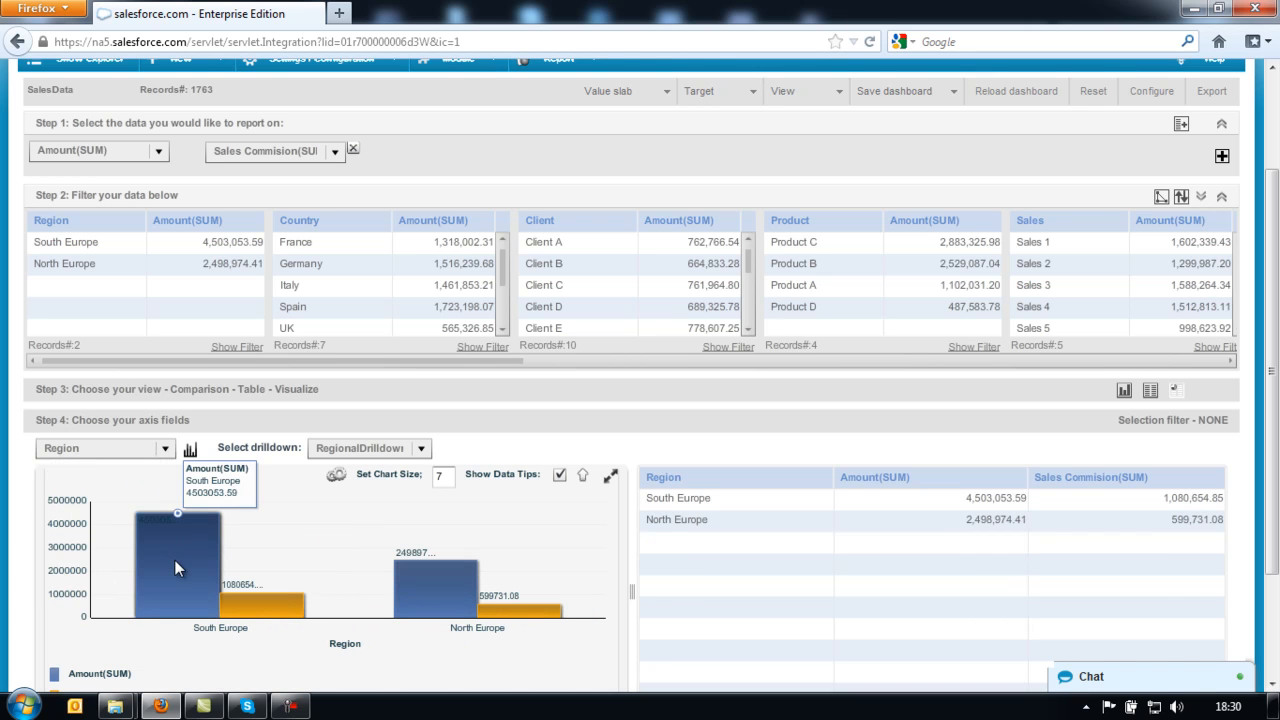
click(176, 566)
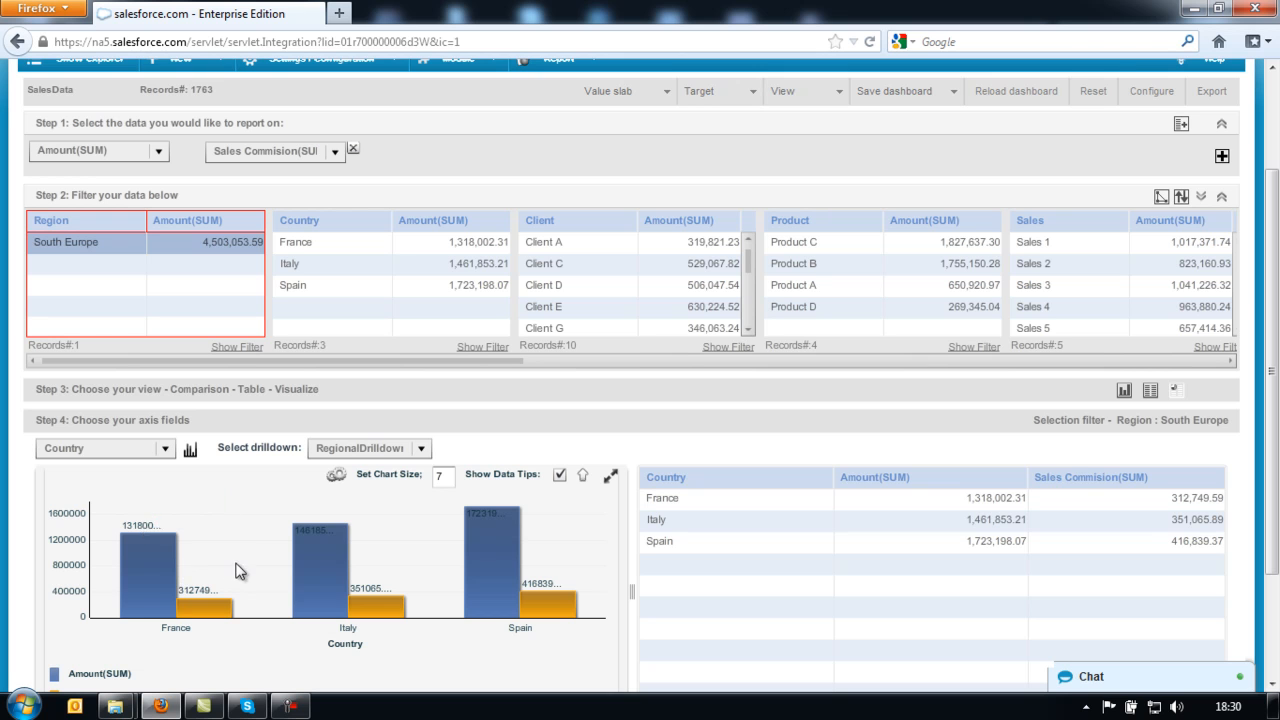
click(319, 560)
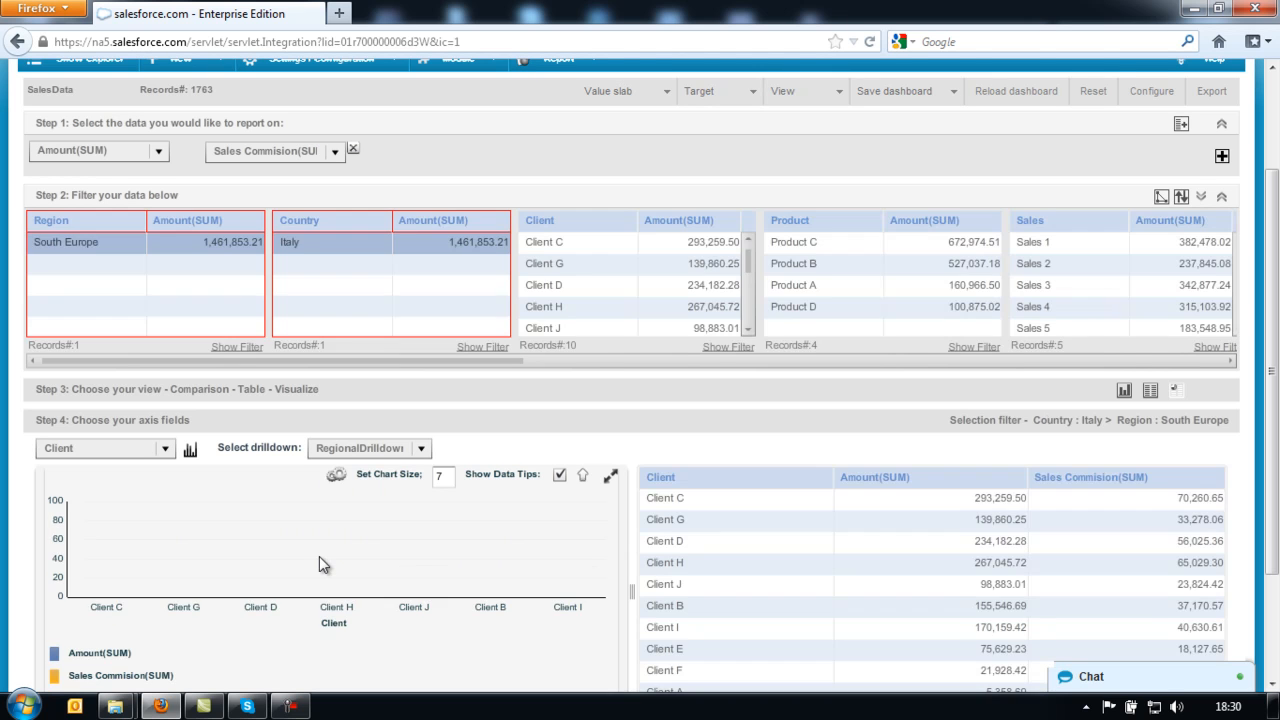
click(585, 478)
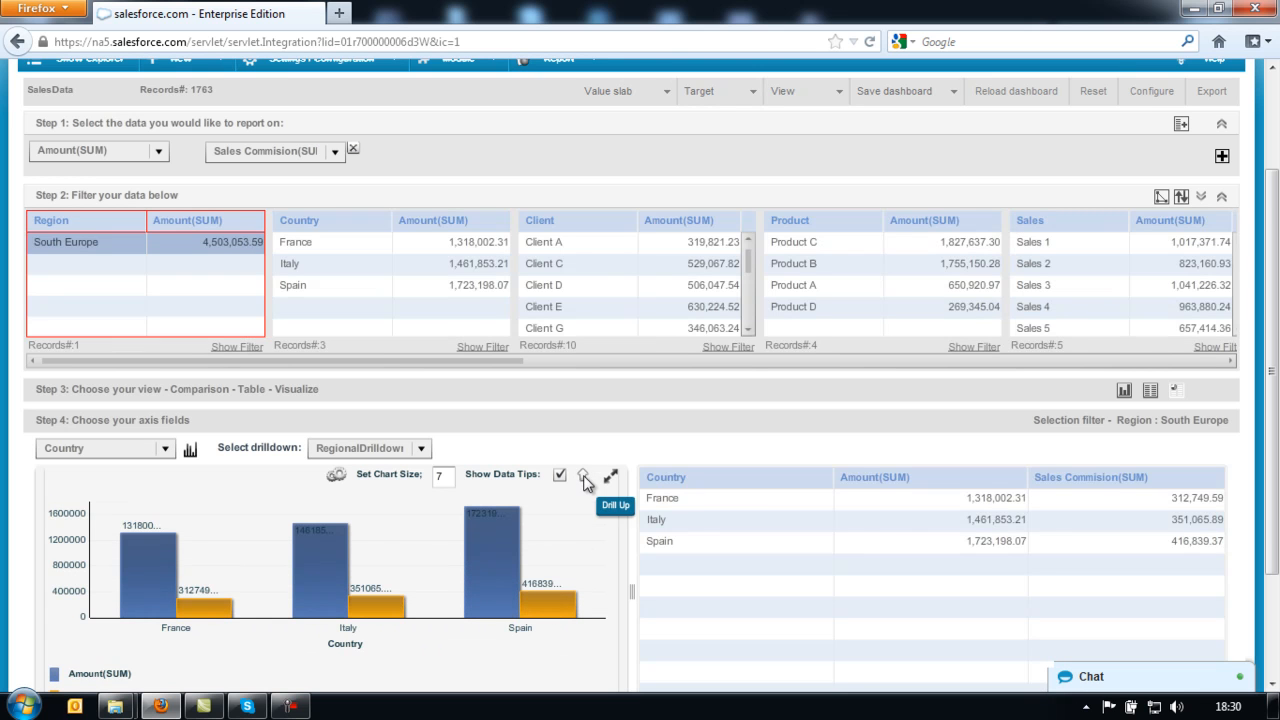
click(585, 478)
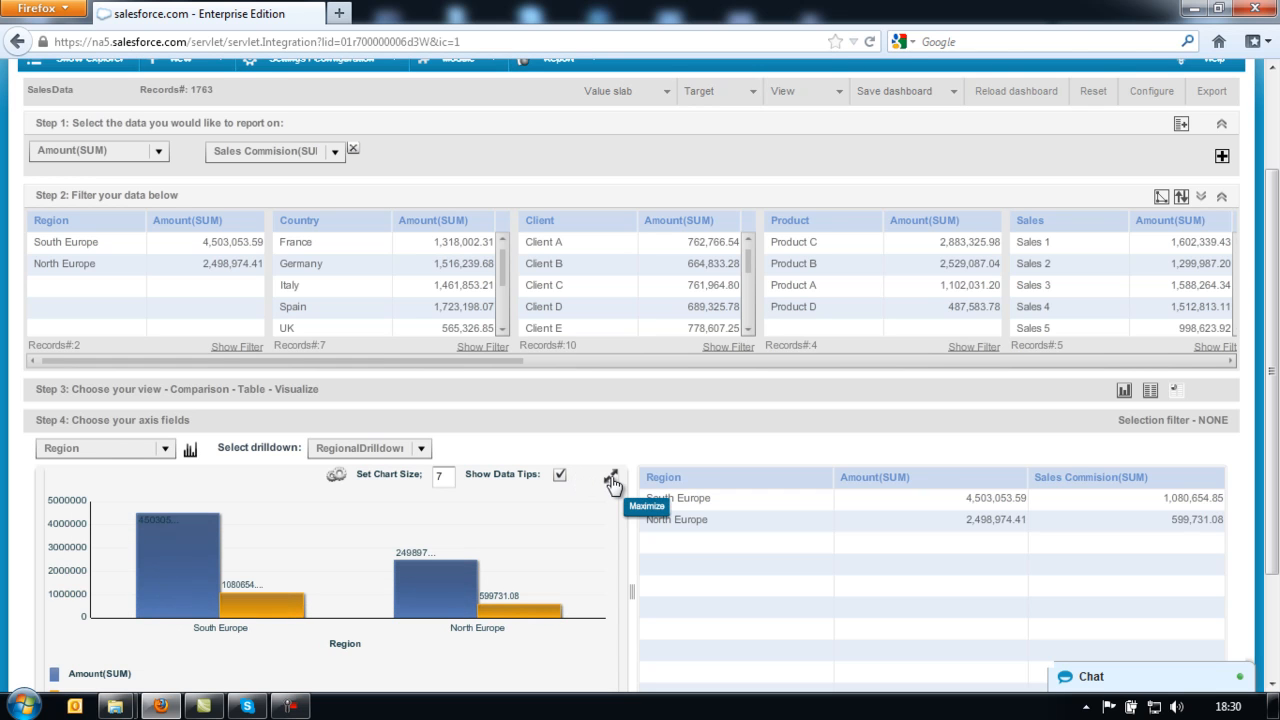
click(612, 480)
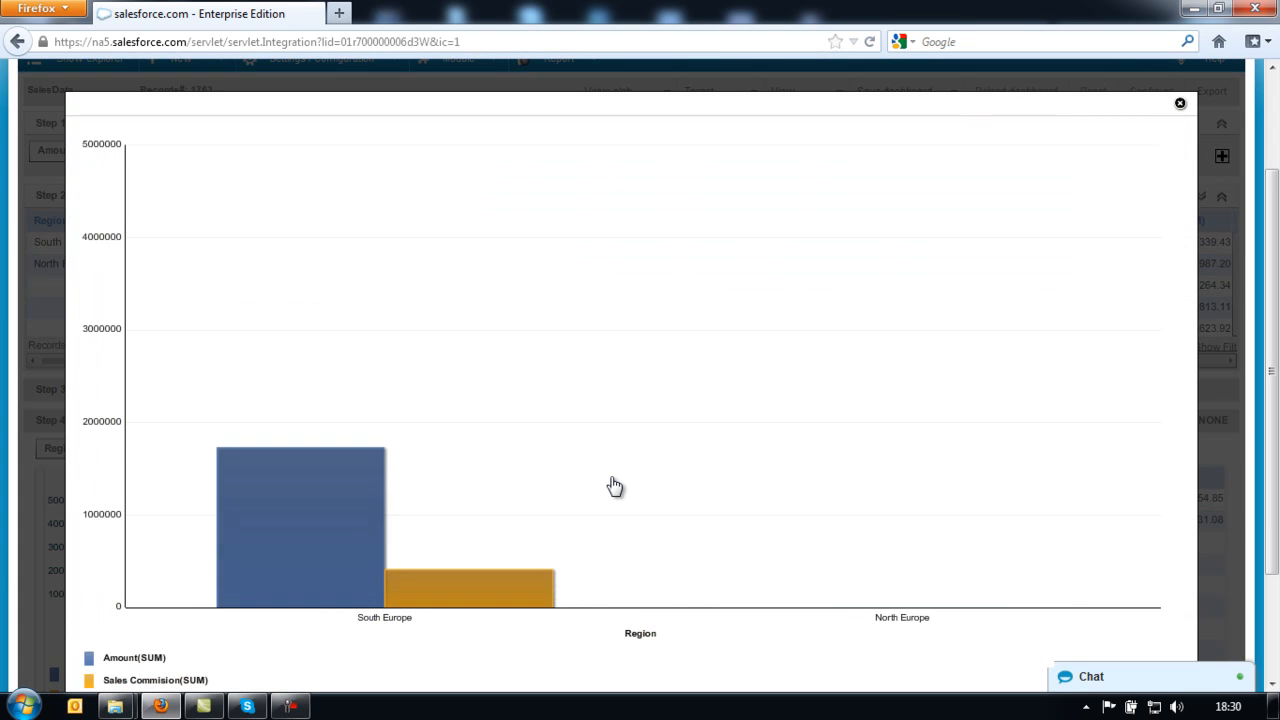
mouse_move(833, 452)
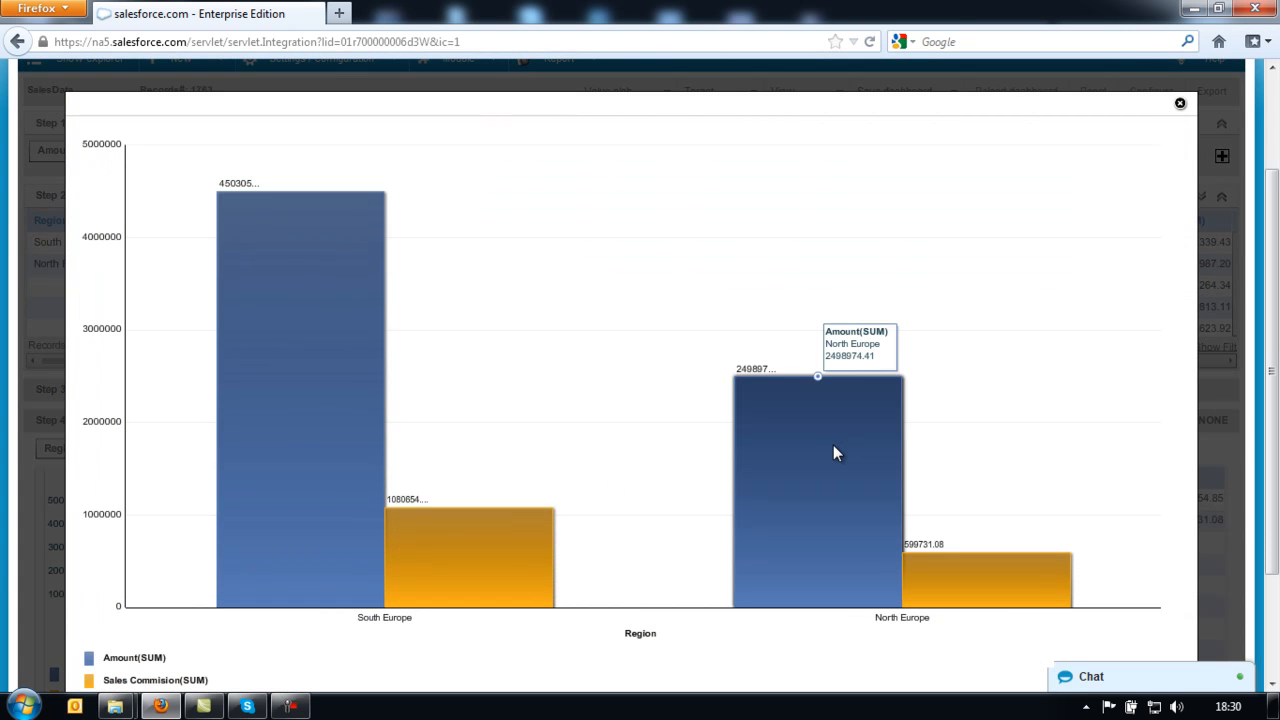
mouse_move(301, 325)
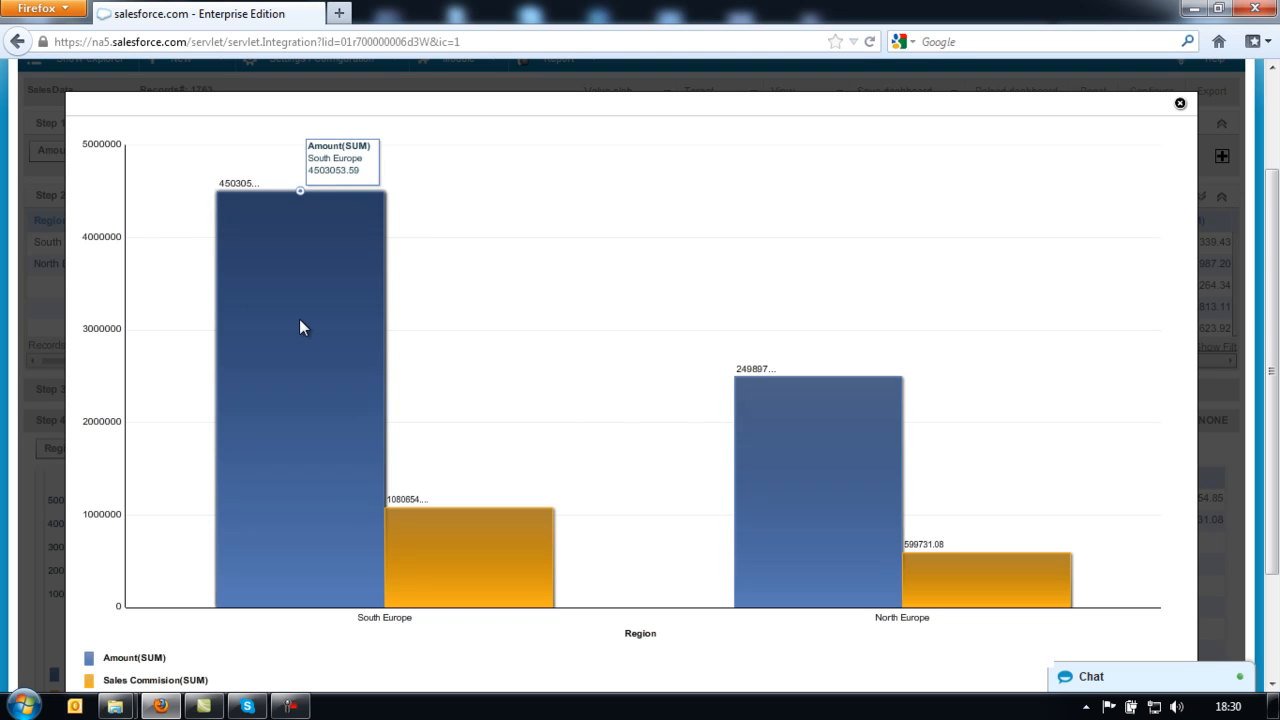
click(299, 319)
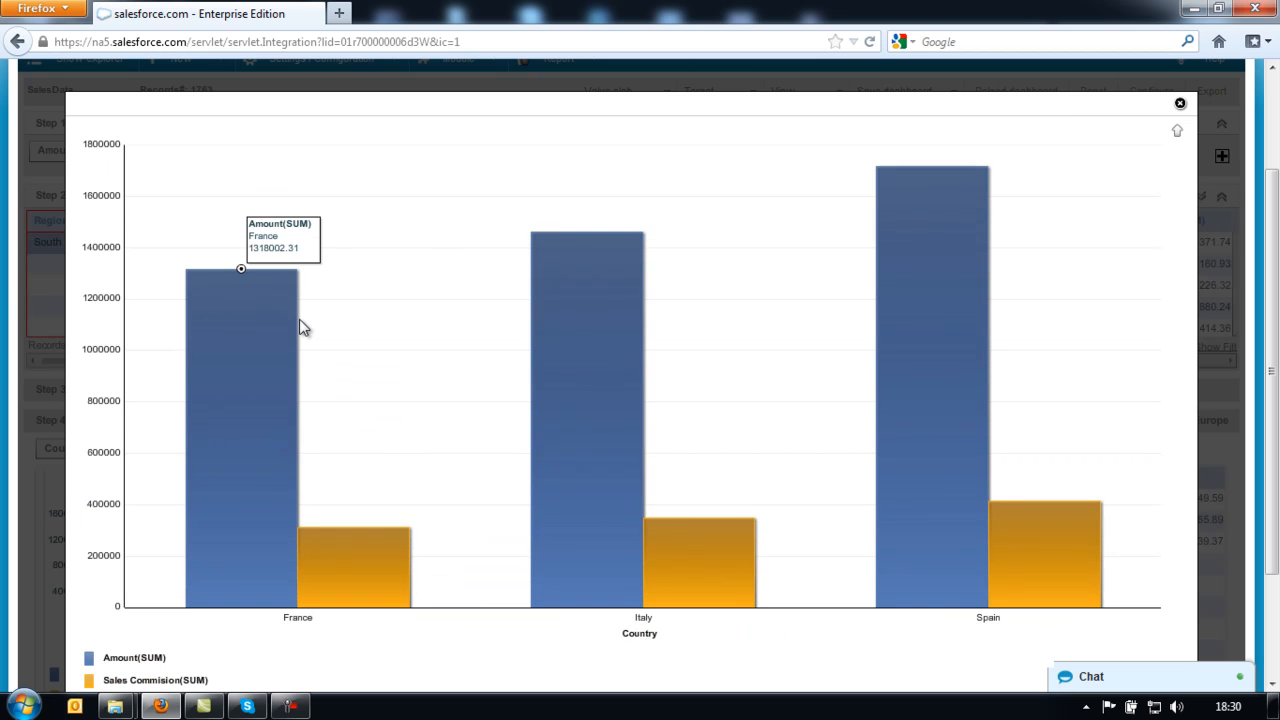
mouse_move(559, 367)
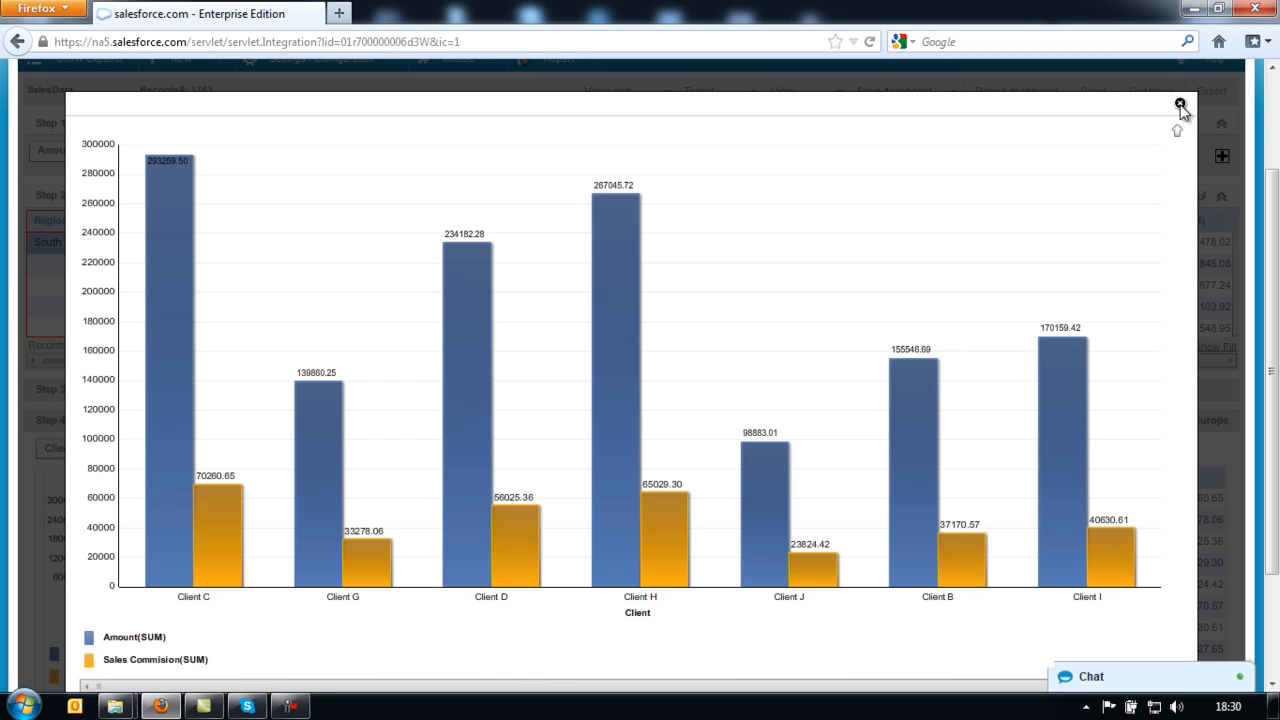
click(1180, 131)
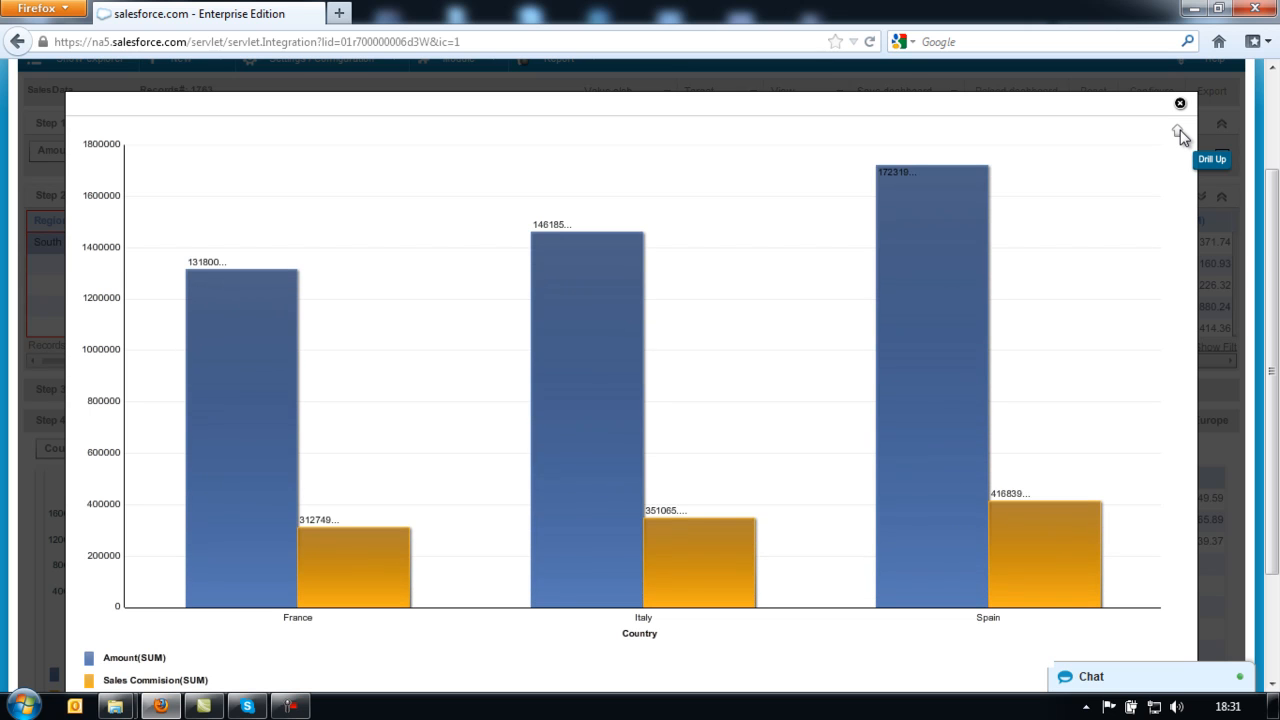
click(1181, 133)
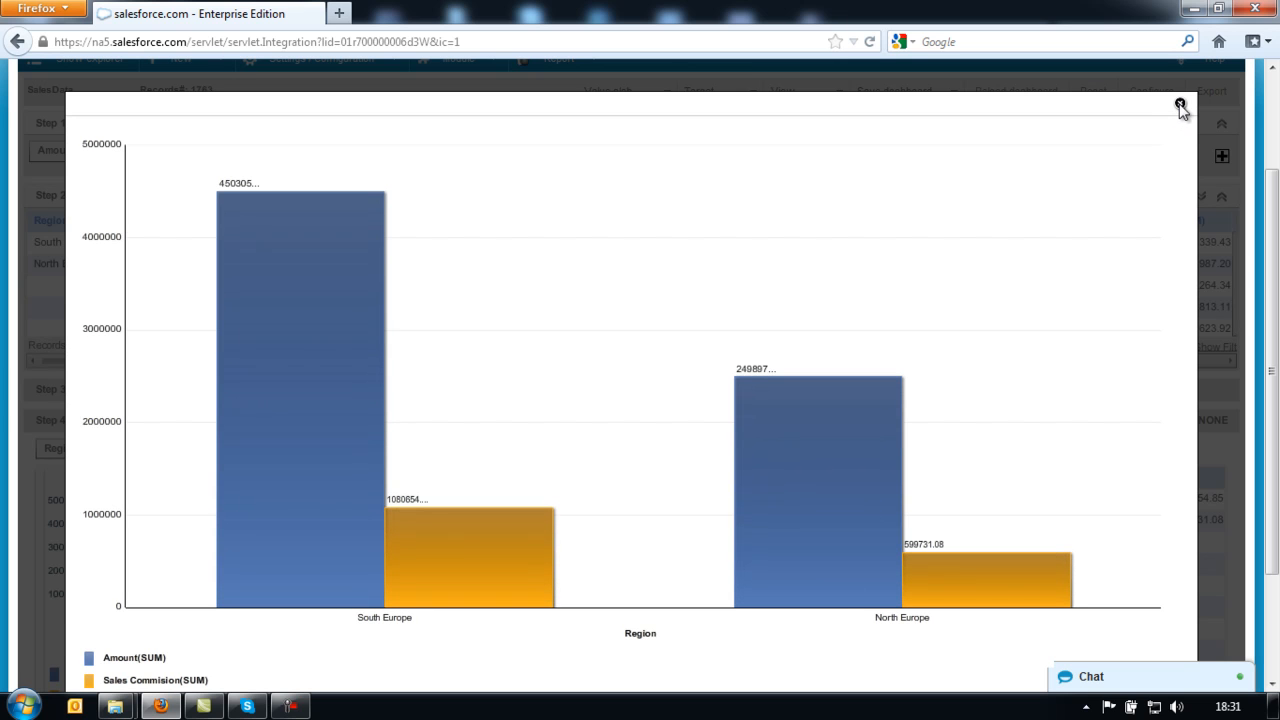
click(1180, 104)
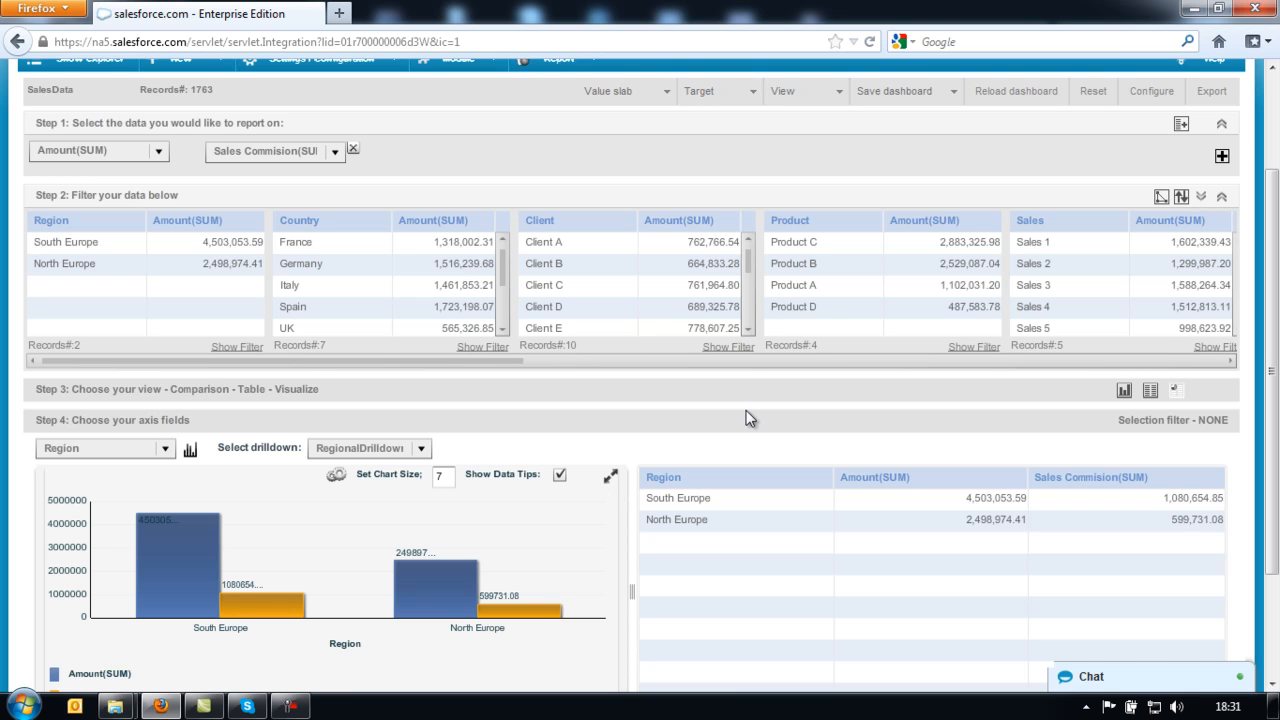
- Open the Save dashboard dropdown to choose between personal and corporate dashboards
scroll(746, 418, up, 2)
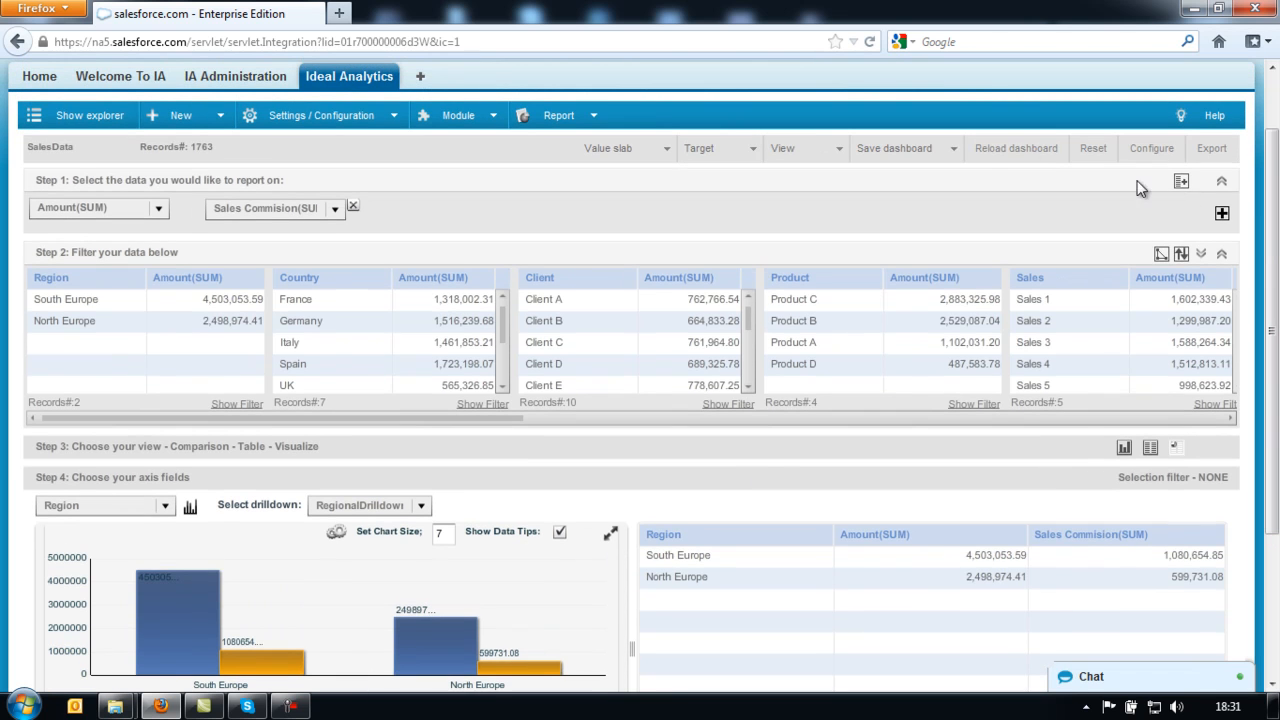
click(955, 150)
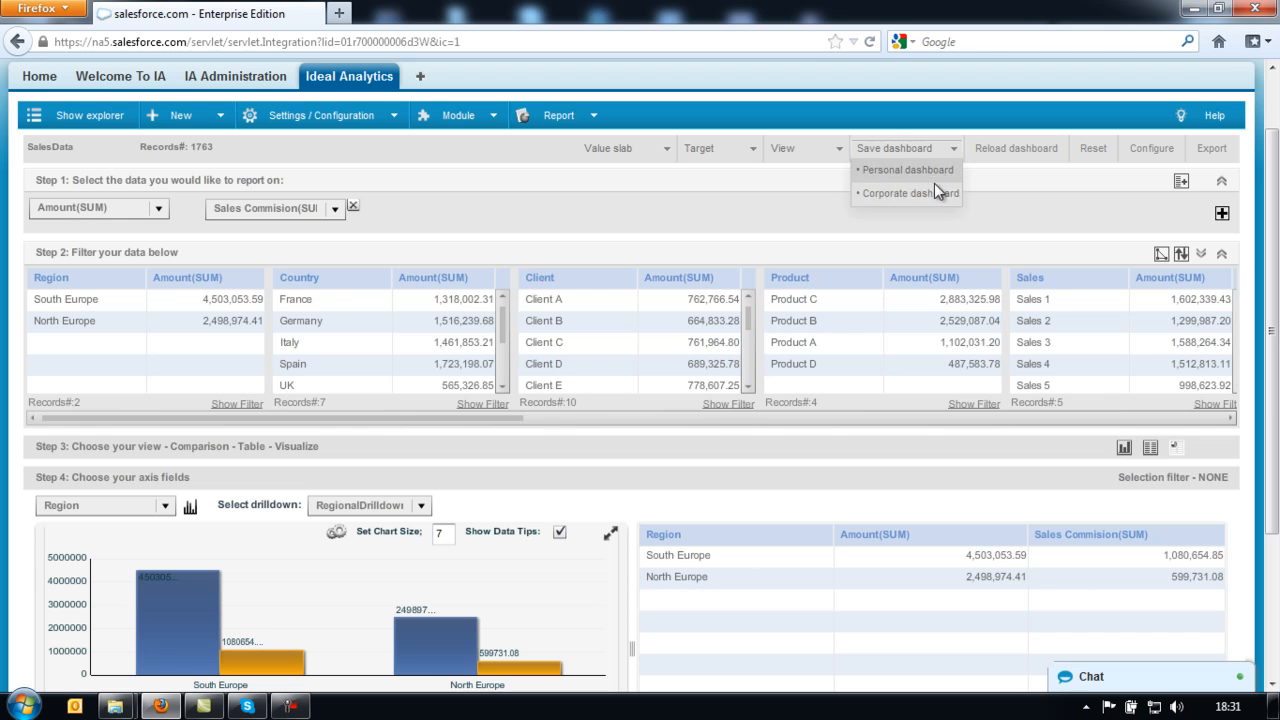
- Save as a corporate dashboard and create a new view group named Demo Group
click(934, 192)
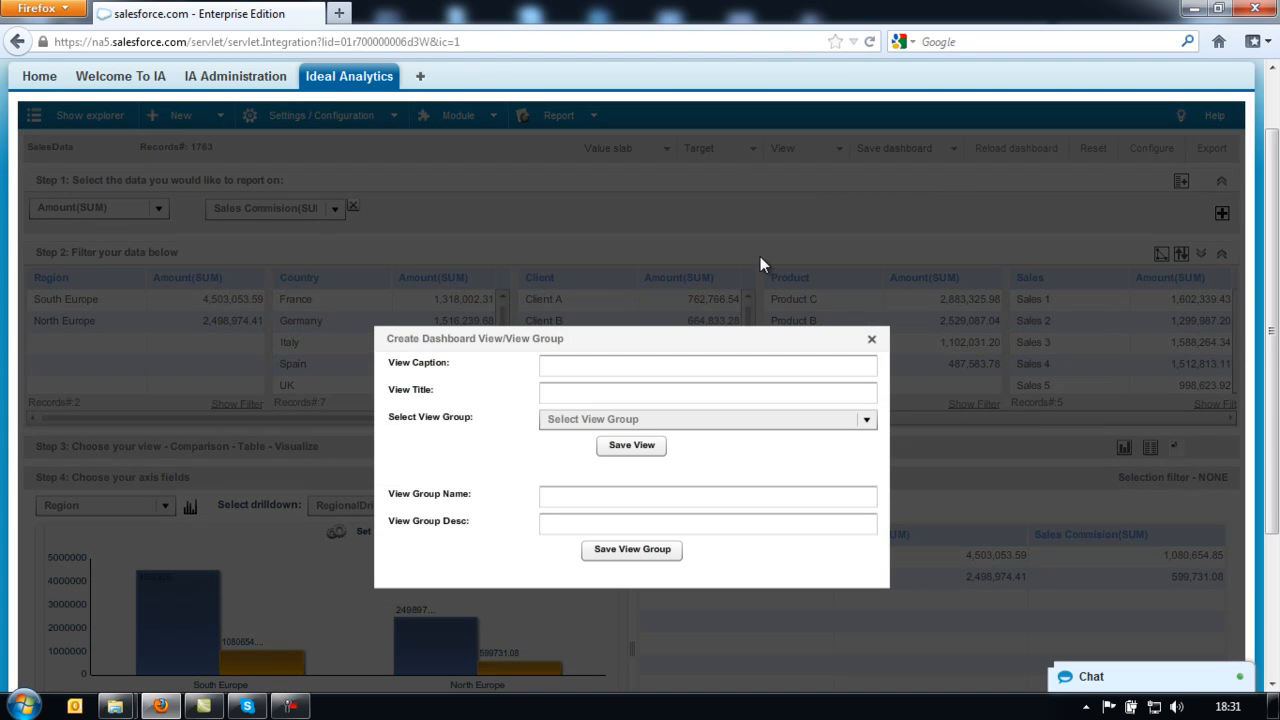
drag(712, 337, 700, 272)
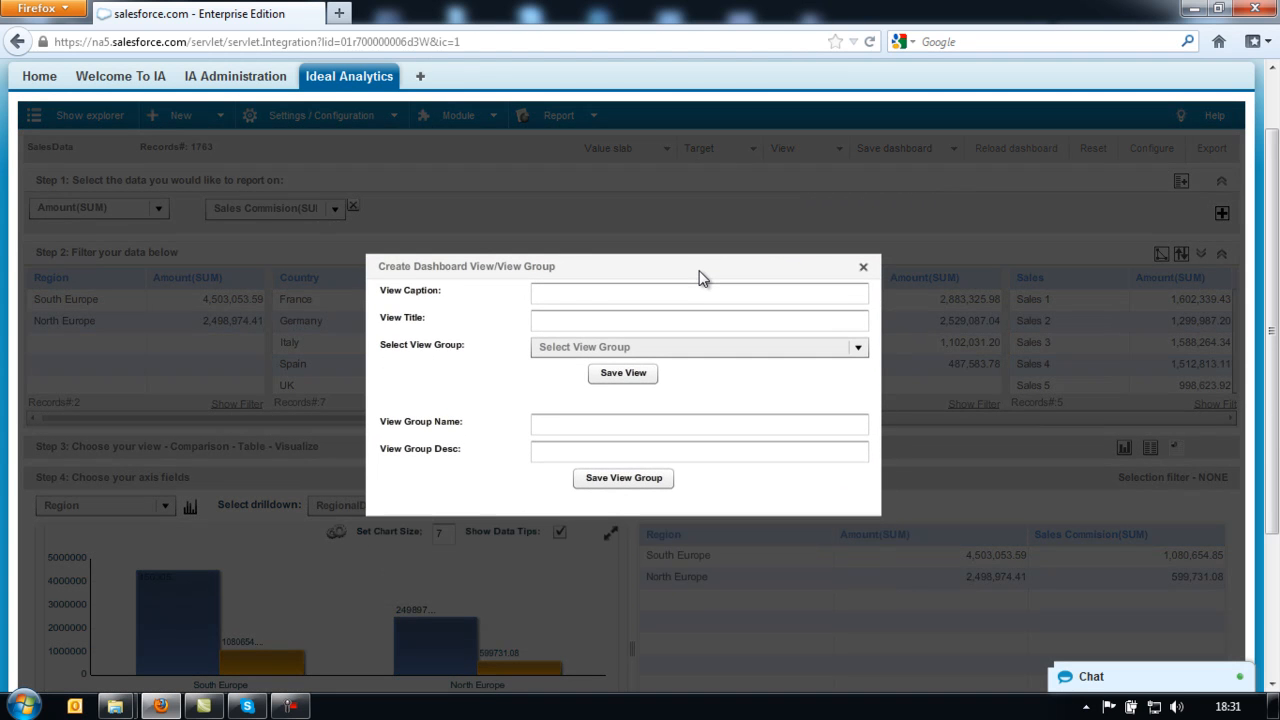
click(588, 424)
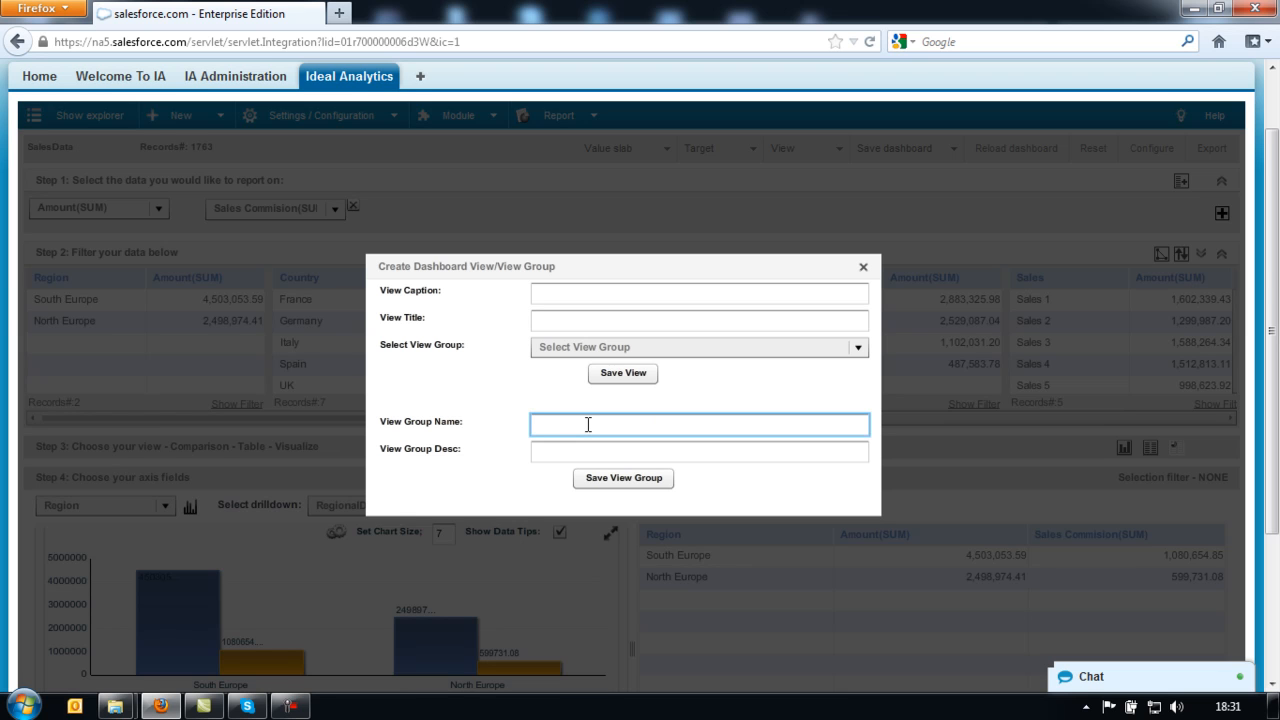
text(Demo Group)
key(Tab)
text(Demo G)
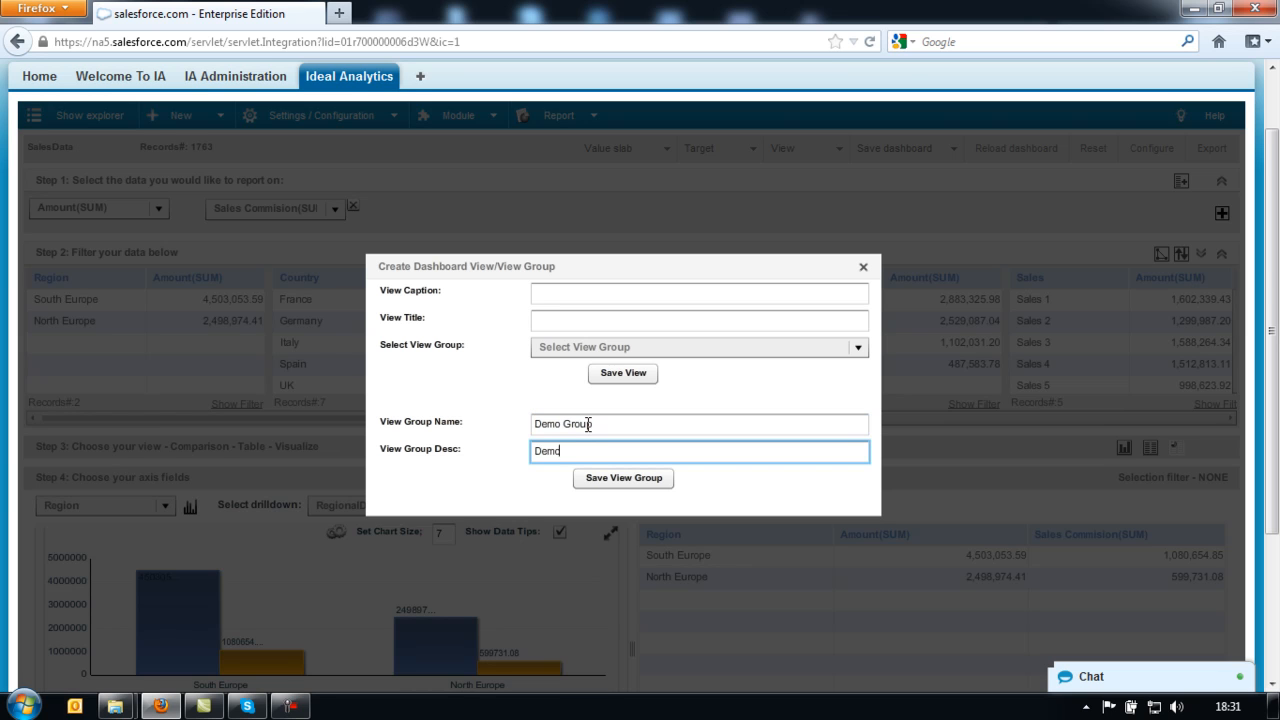
text(roup)
click(622, 479)
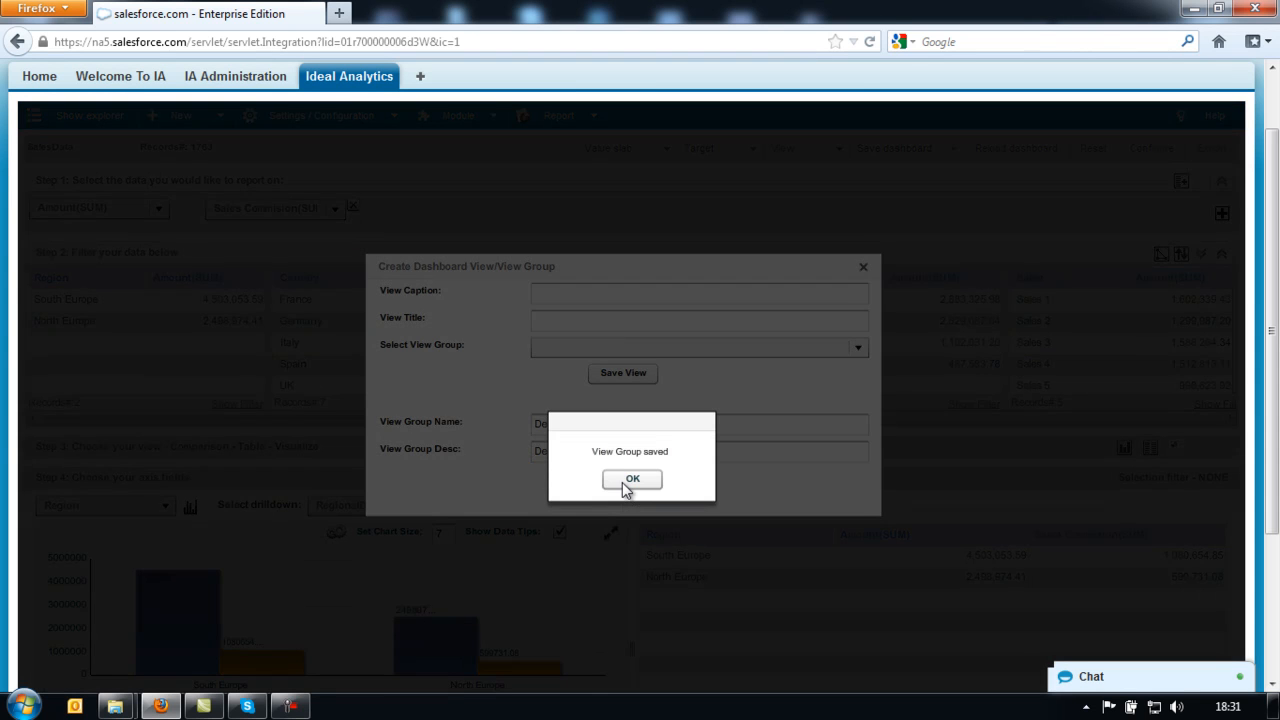
click(626, 480)
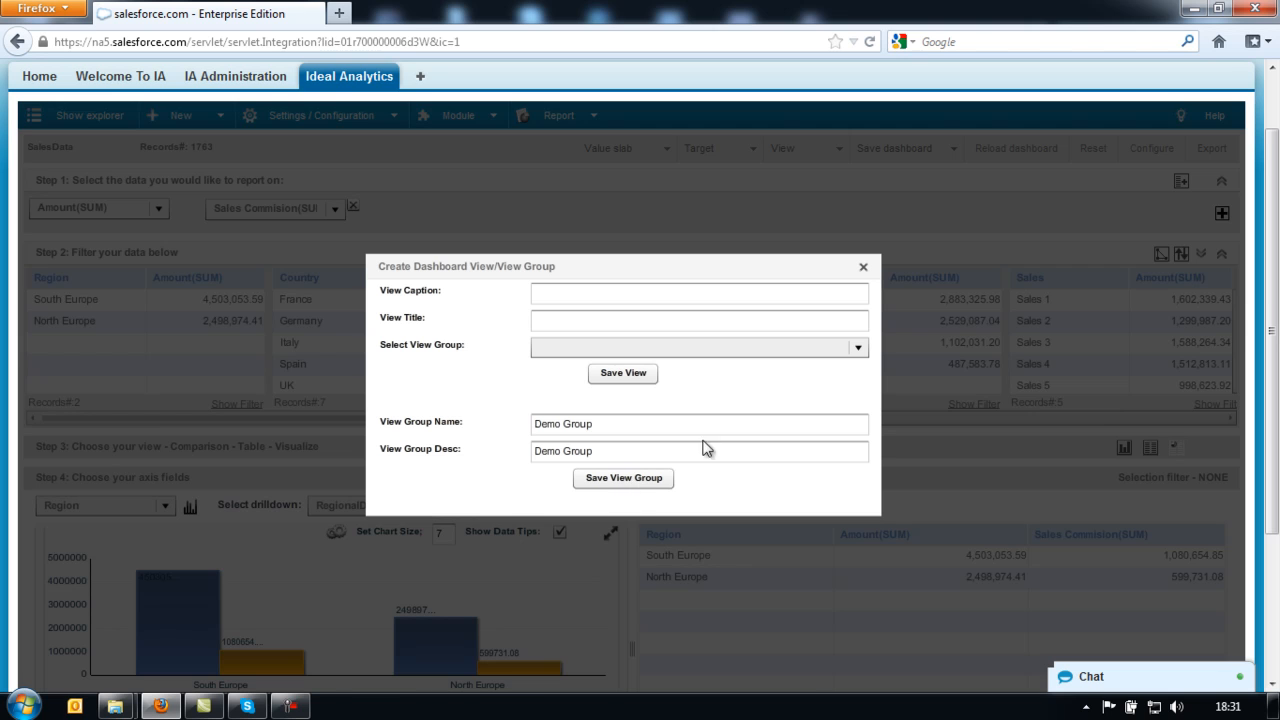
- Save the view with caption and title 'Demo Item 1' into Demo Group
click(750, 297)
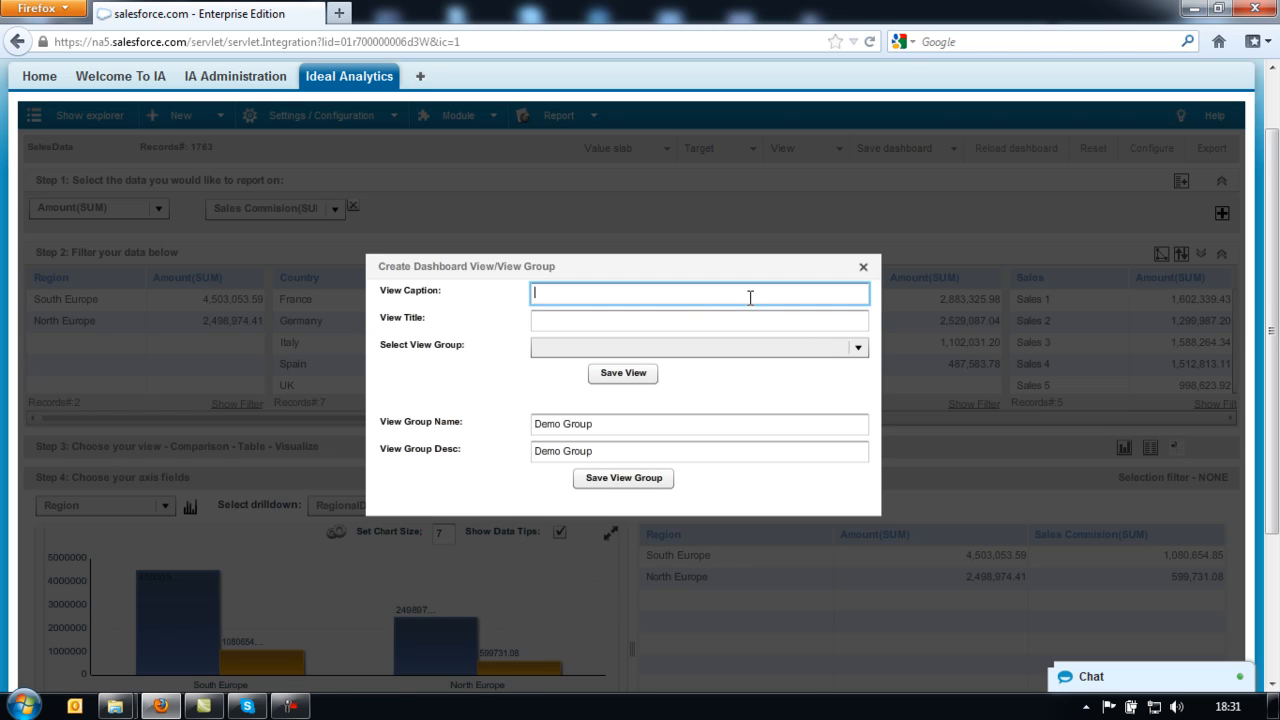
text(Demo Item 1)
key(Tab)
text(Demo Item 1)
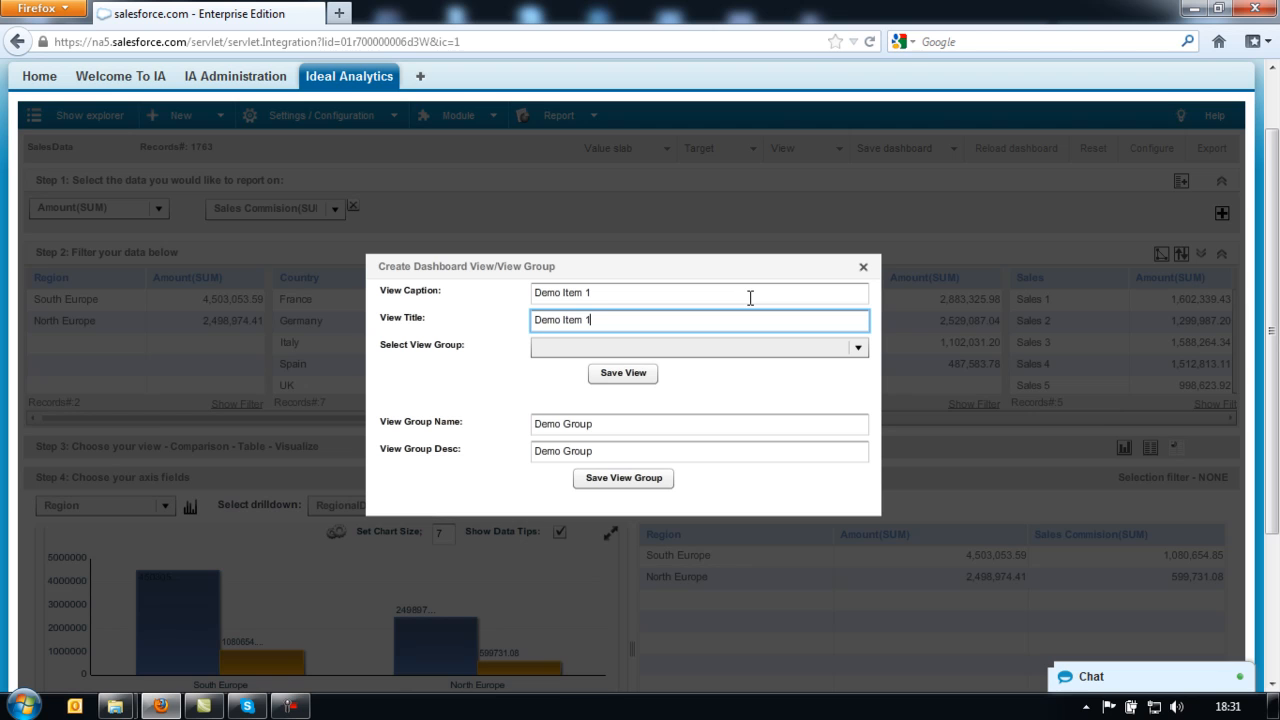
click(857, 347)
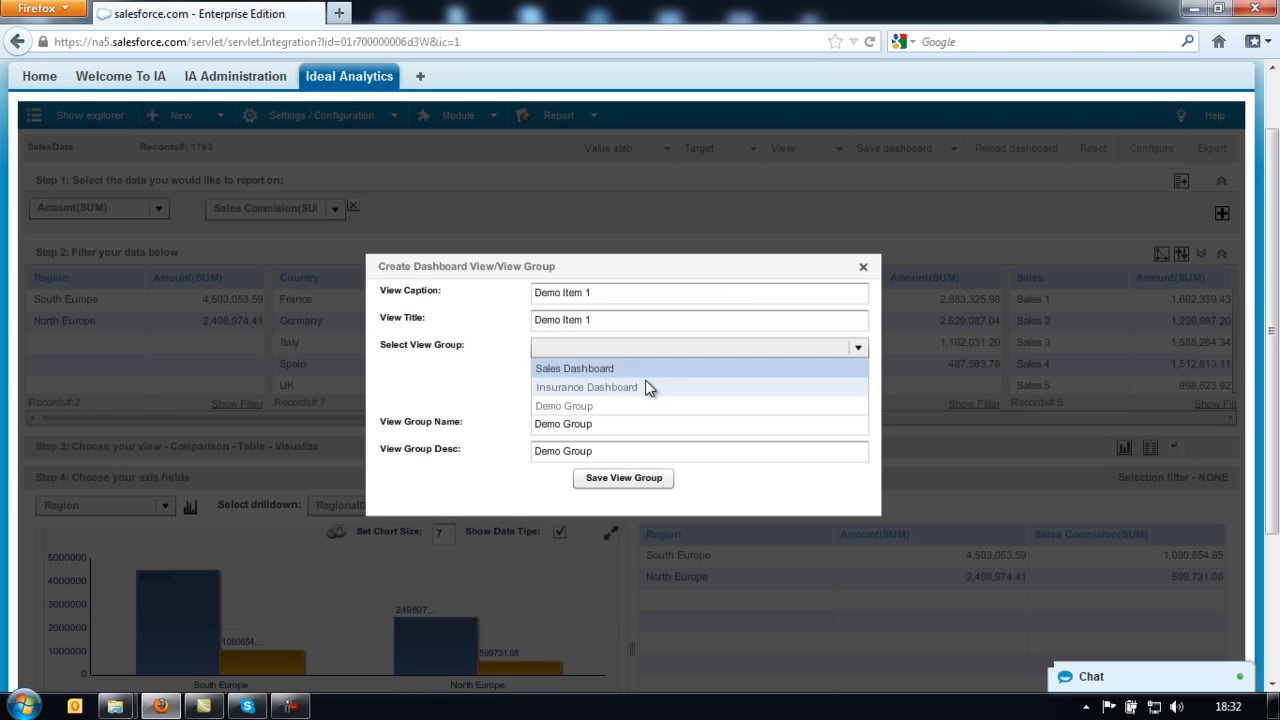
click(597, 406)
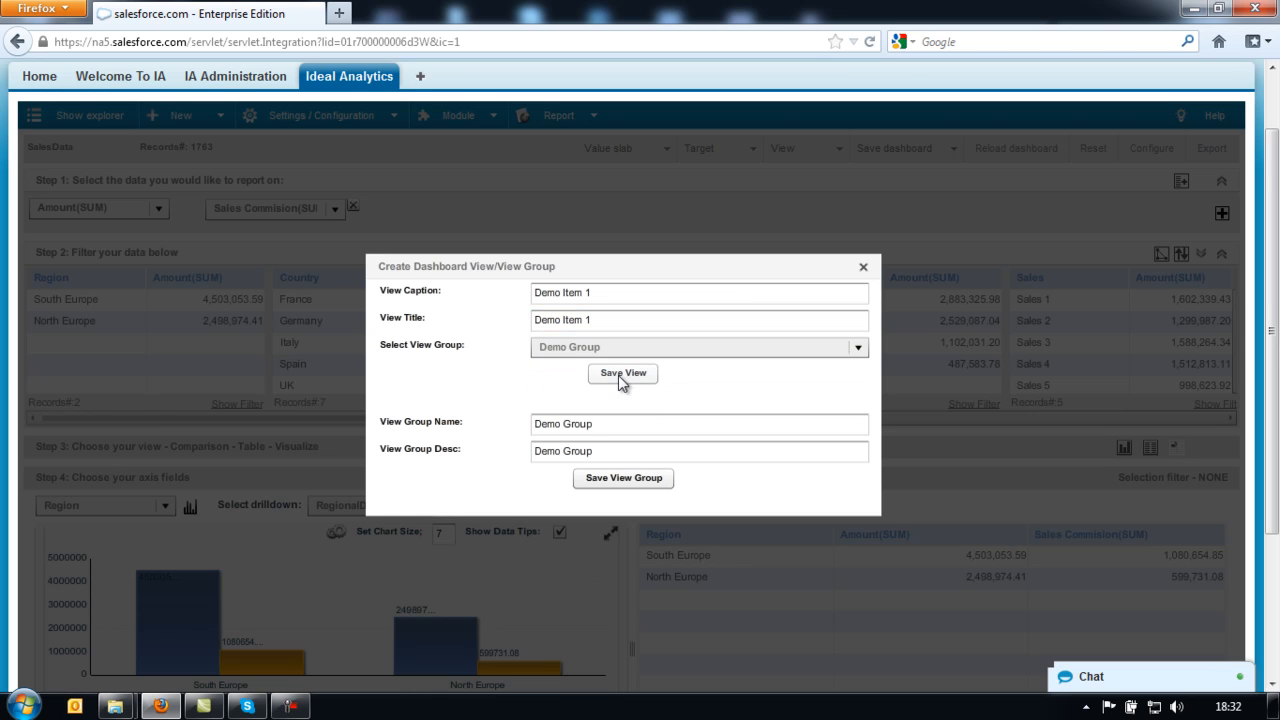
click(620, 373)
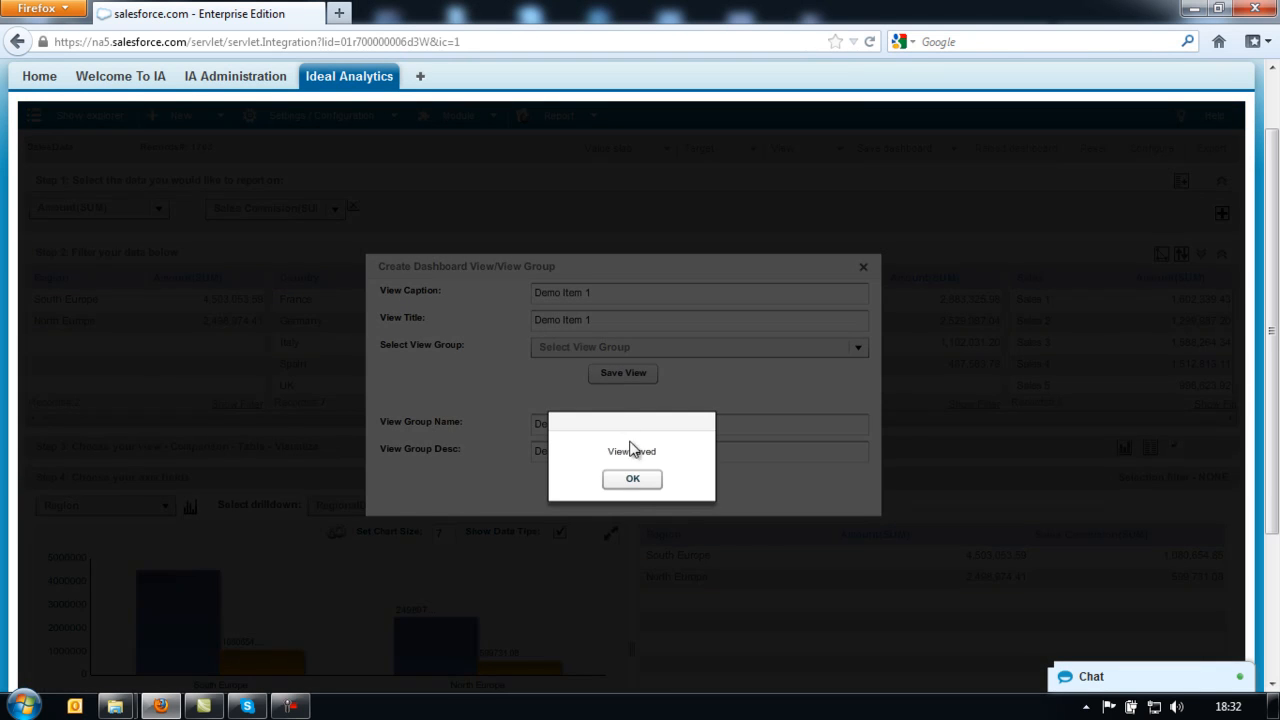
click(633, 481)
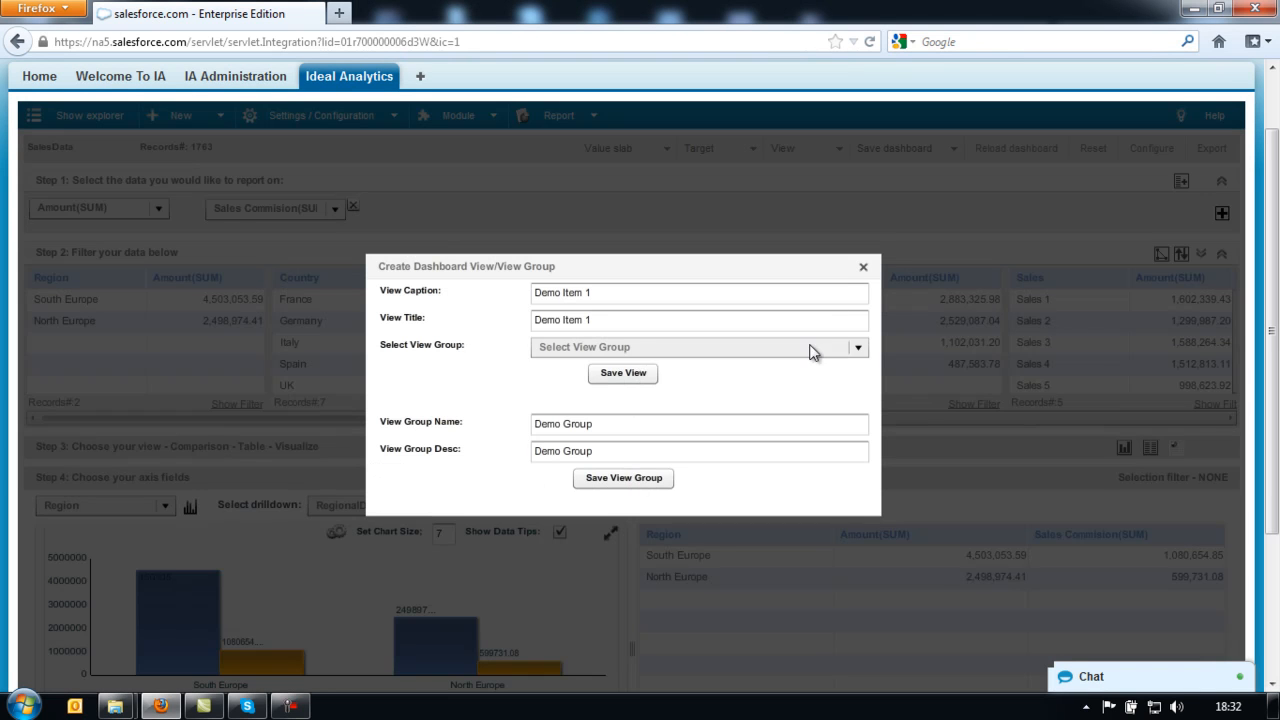
- Reload the dashboard and switch to the Demo Group tab to see the Demo Item 1 chart
click(863, 267)
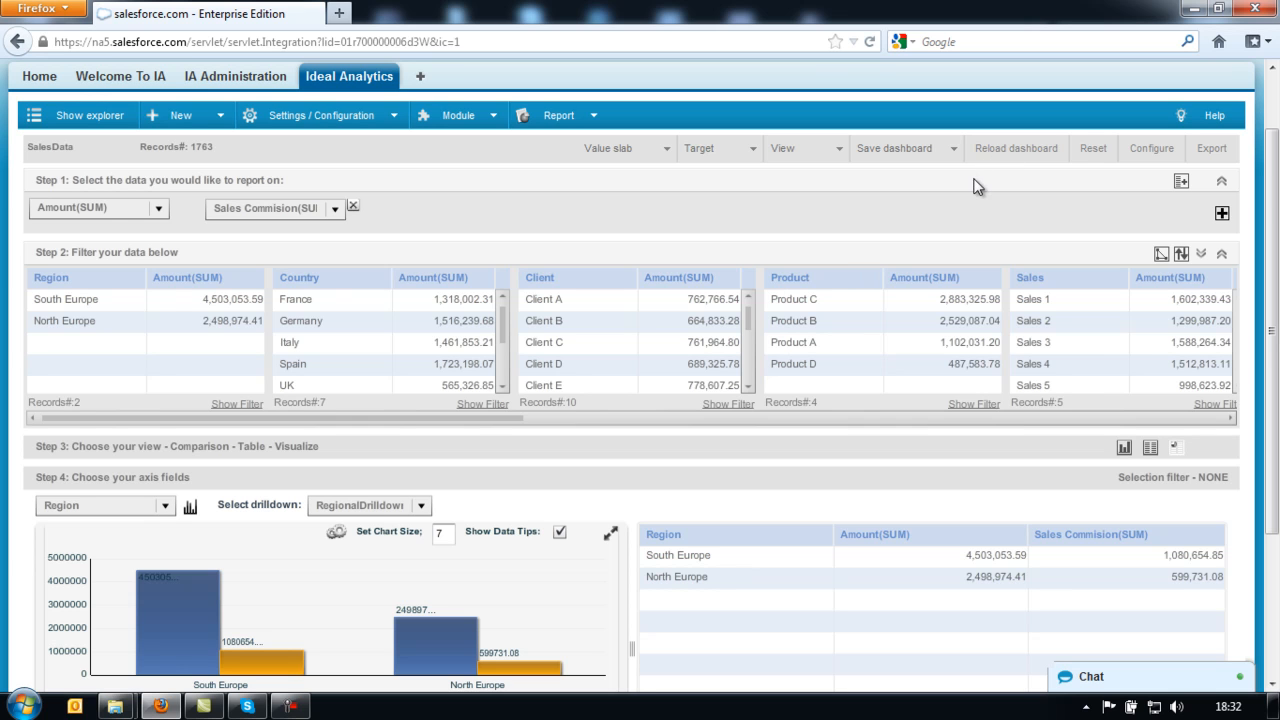
click(1012, 150)
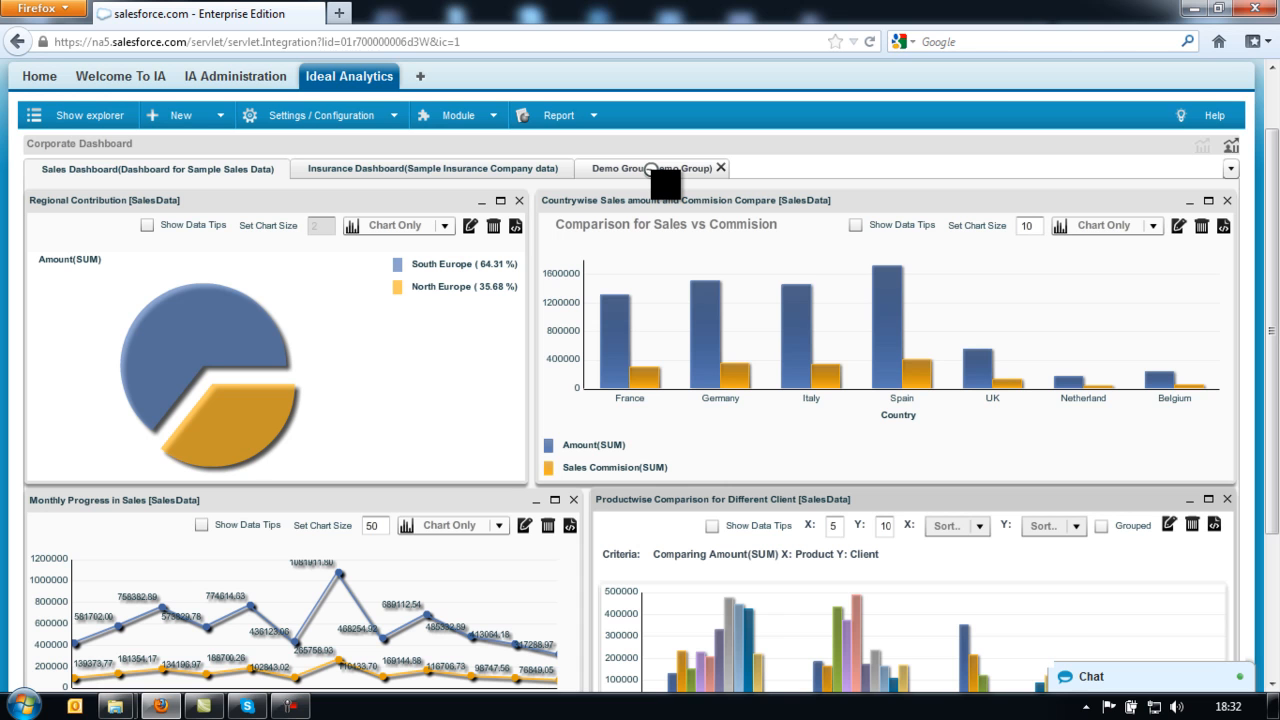
click(654, 168)
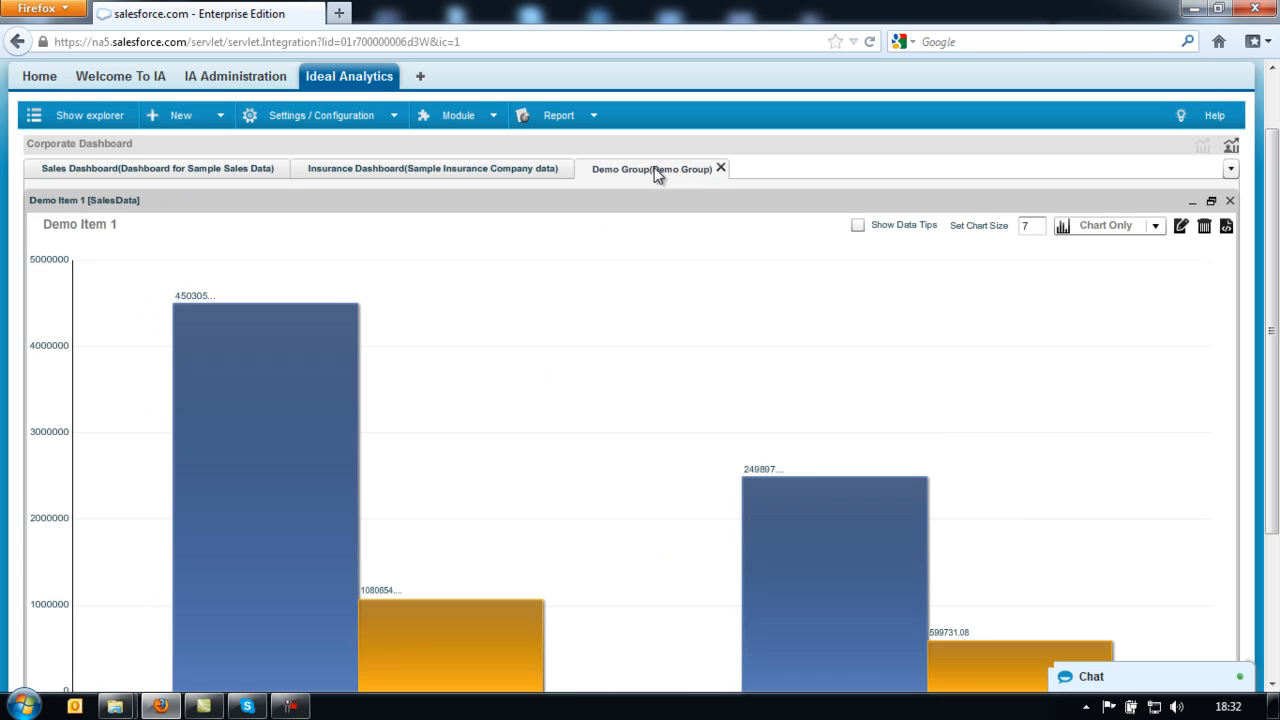
drag(1275, 205, 1278, 283)
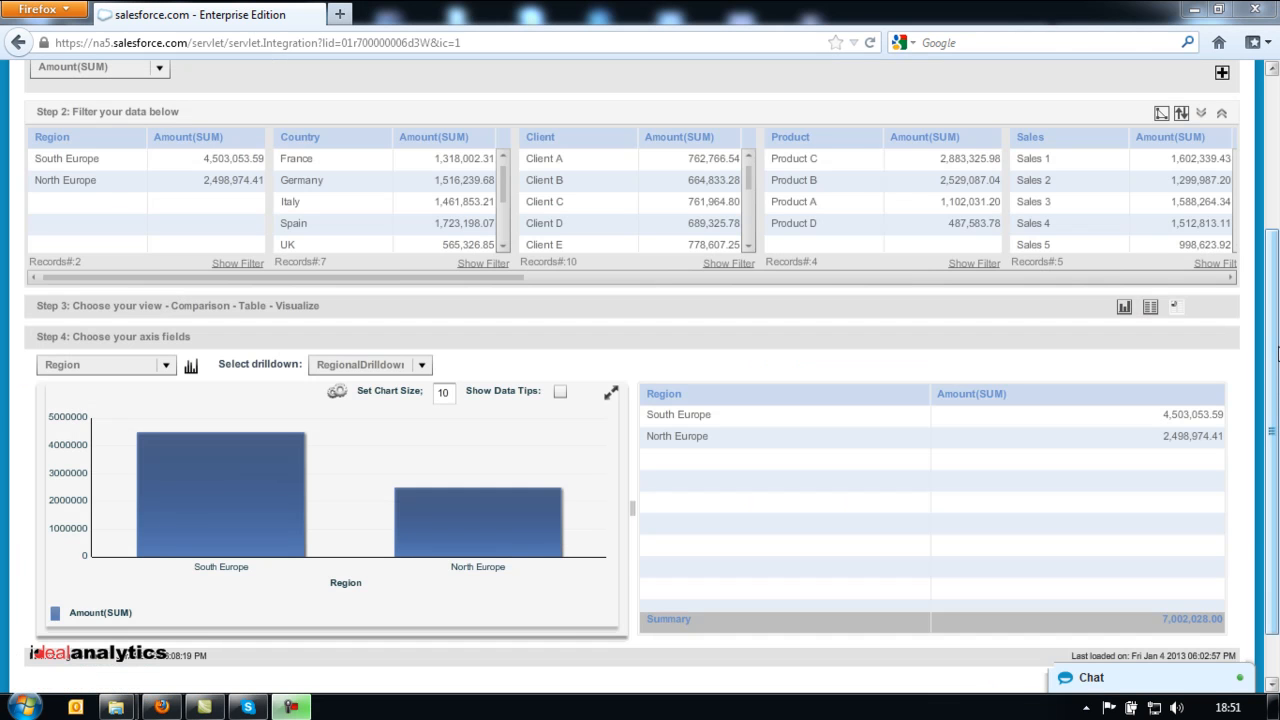
- Create the demo-report template including launch description, launcher's name and launch time
drag(1276, 400, 1276, 243)
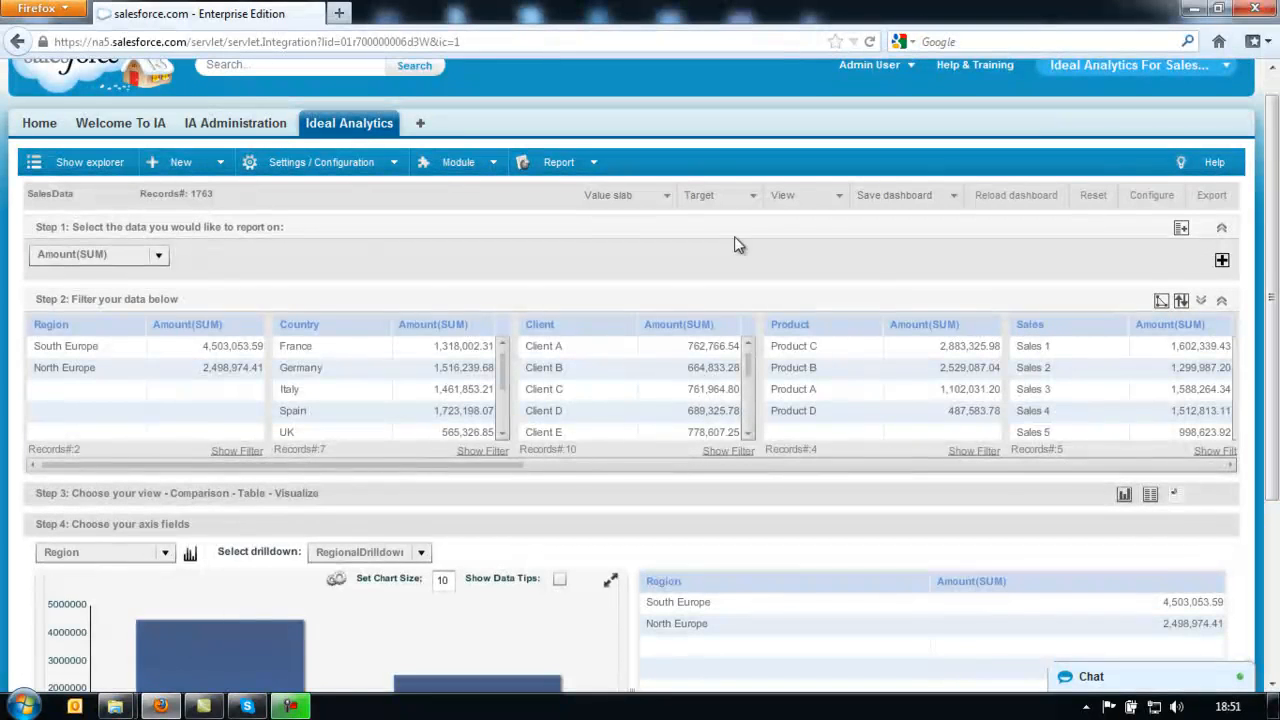
click(594, 162)
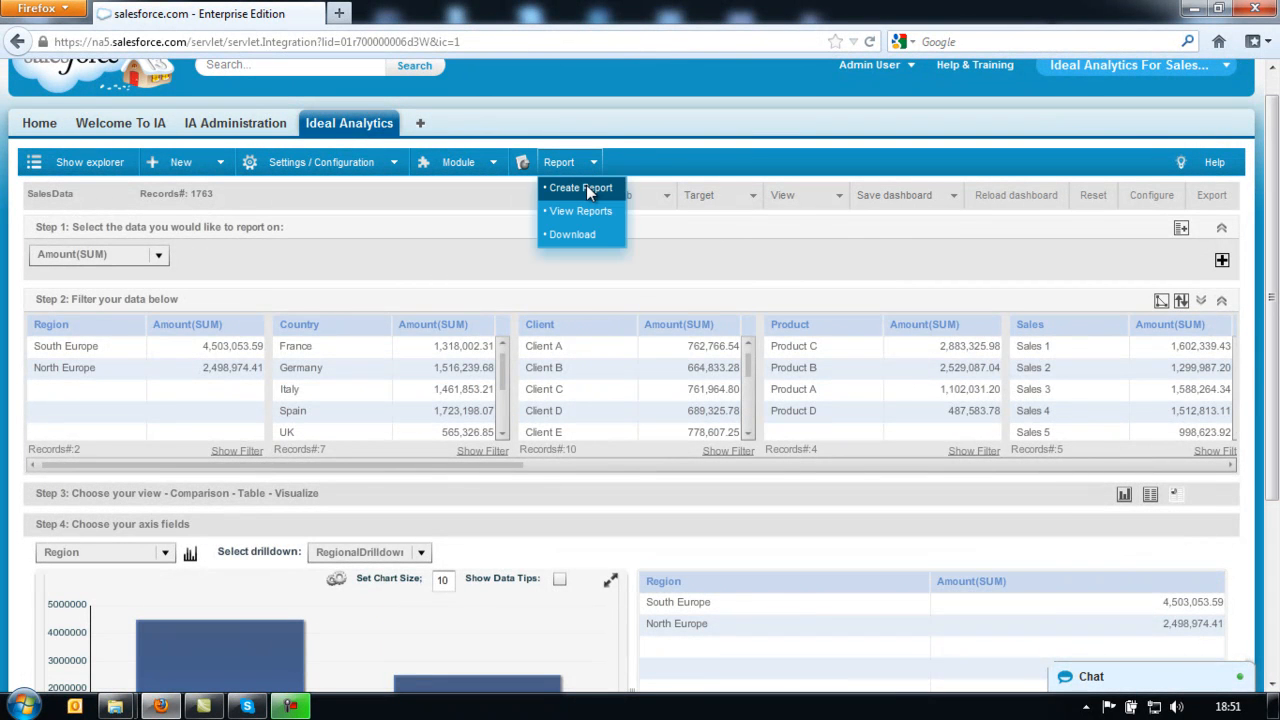
click(586, 187)
click(633, 417)
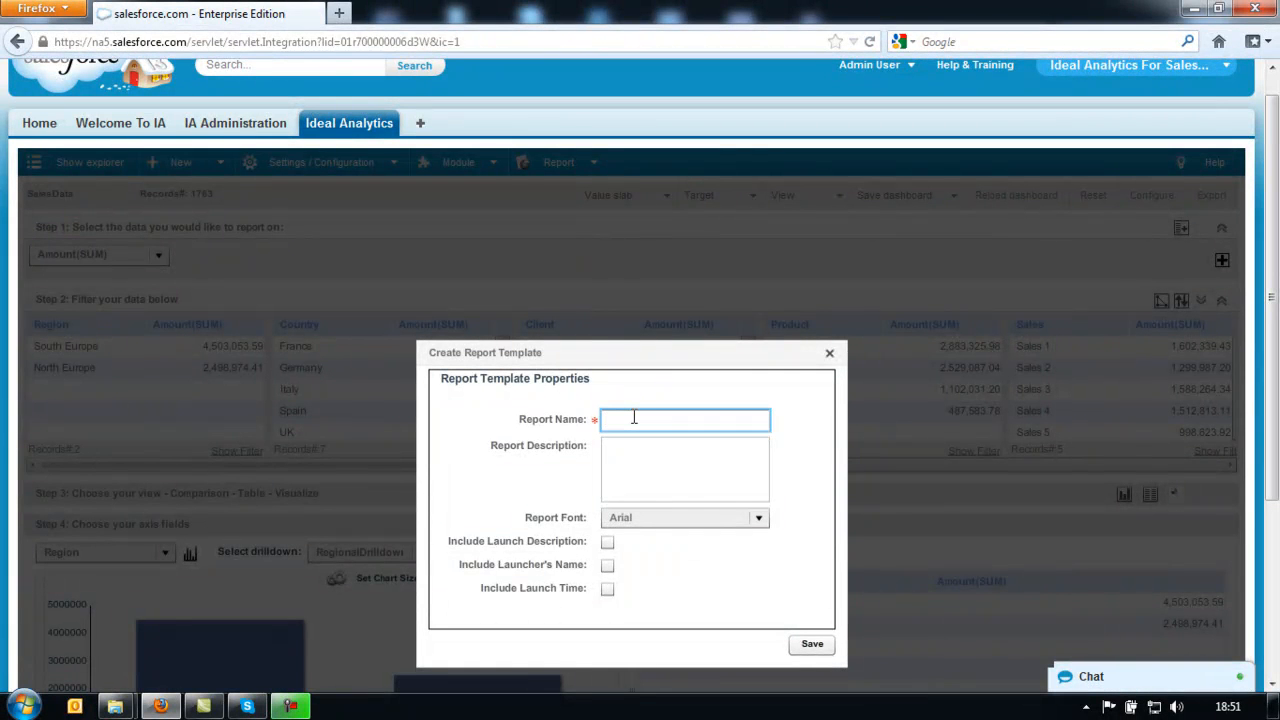
text(demo-report)
click(607, 542)
click(608, 565)
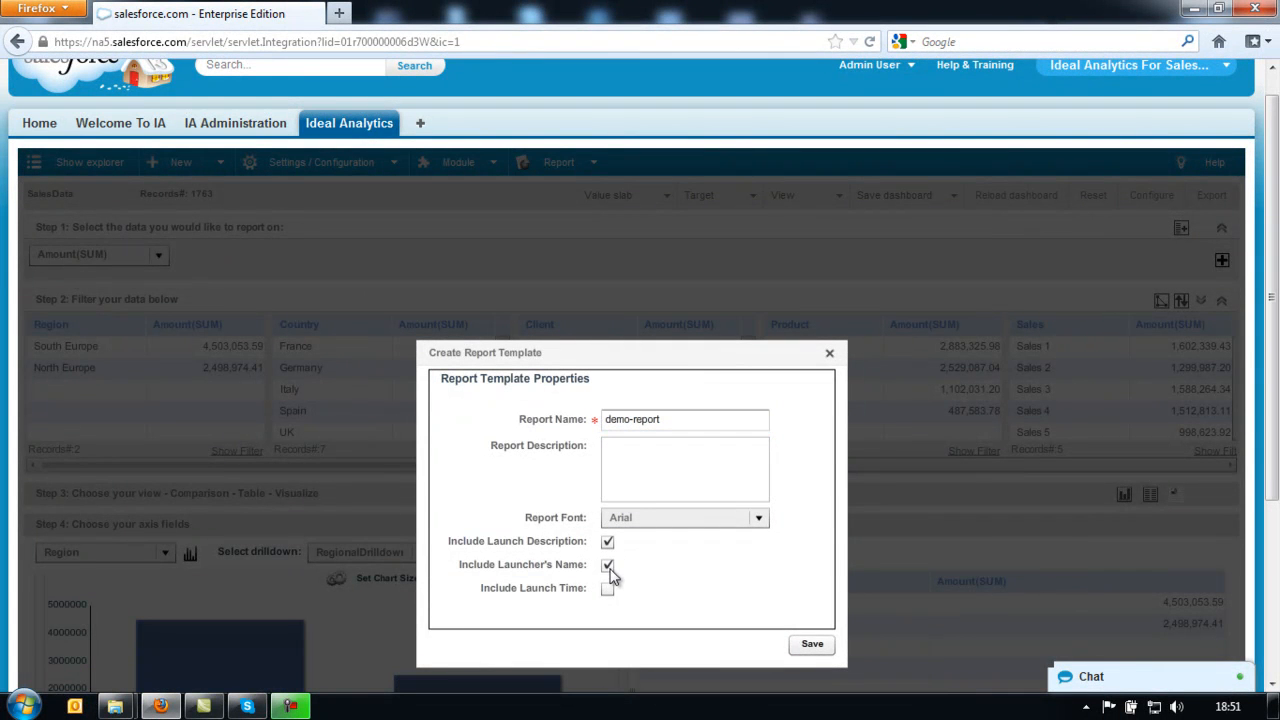
click(608, 589)
click(820, 648)
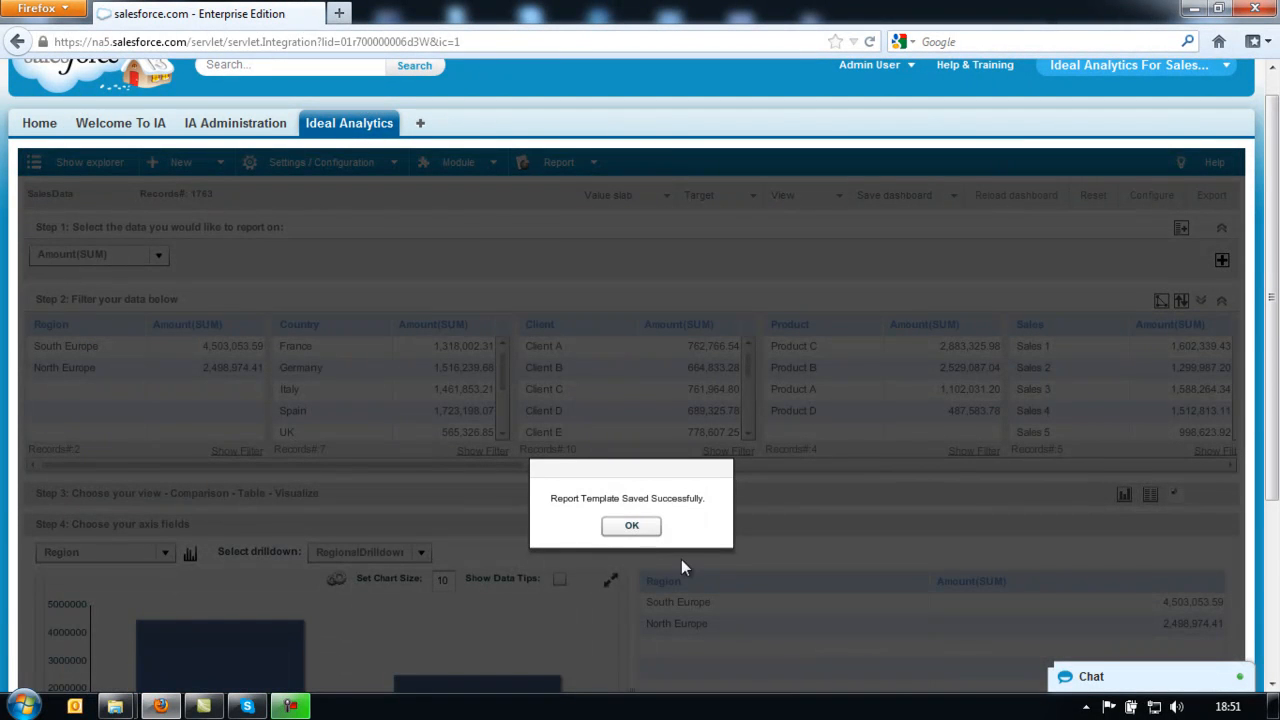
click(649, 529)
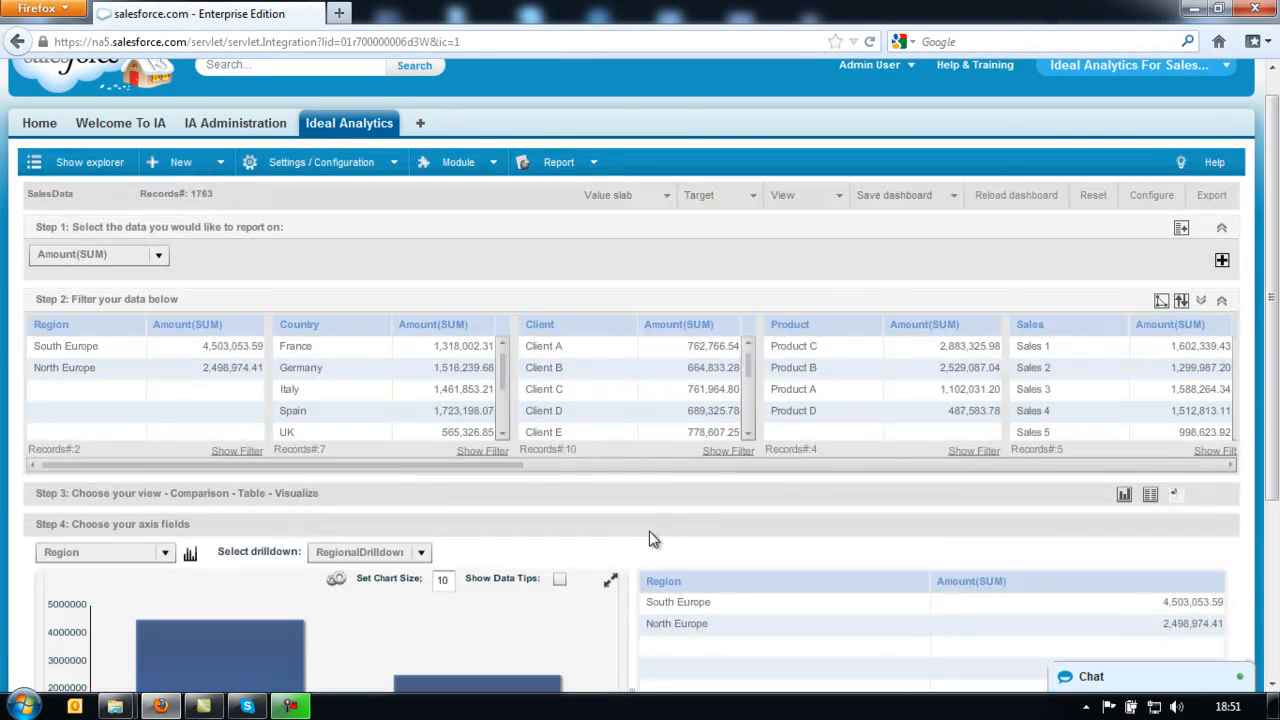
- Edit demo-report from View Reports and add the current chart as a new item
click(594, 165)
click(596, 215)
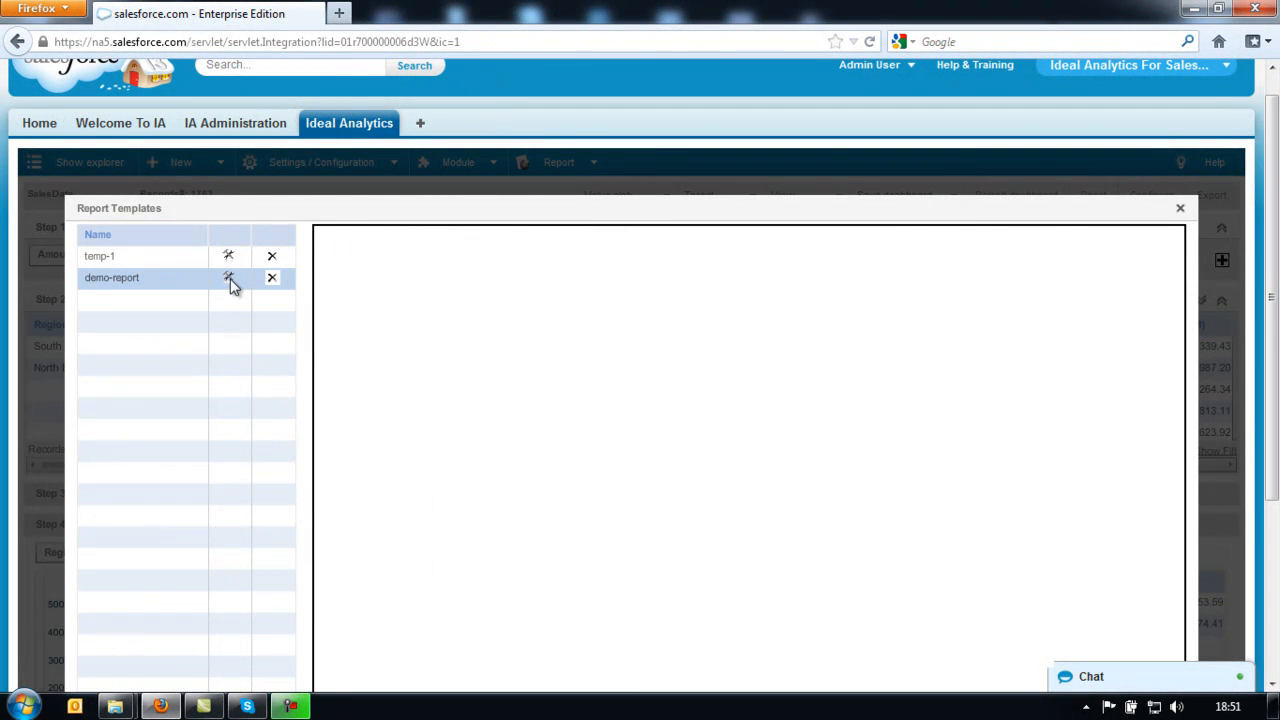
click(229, 280)
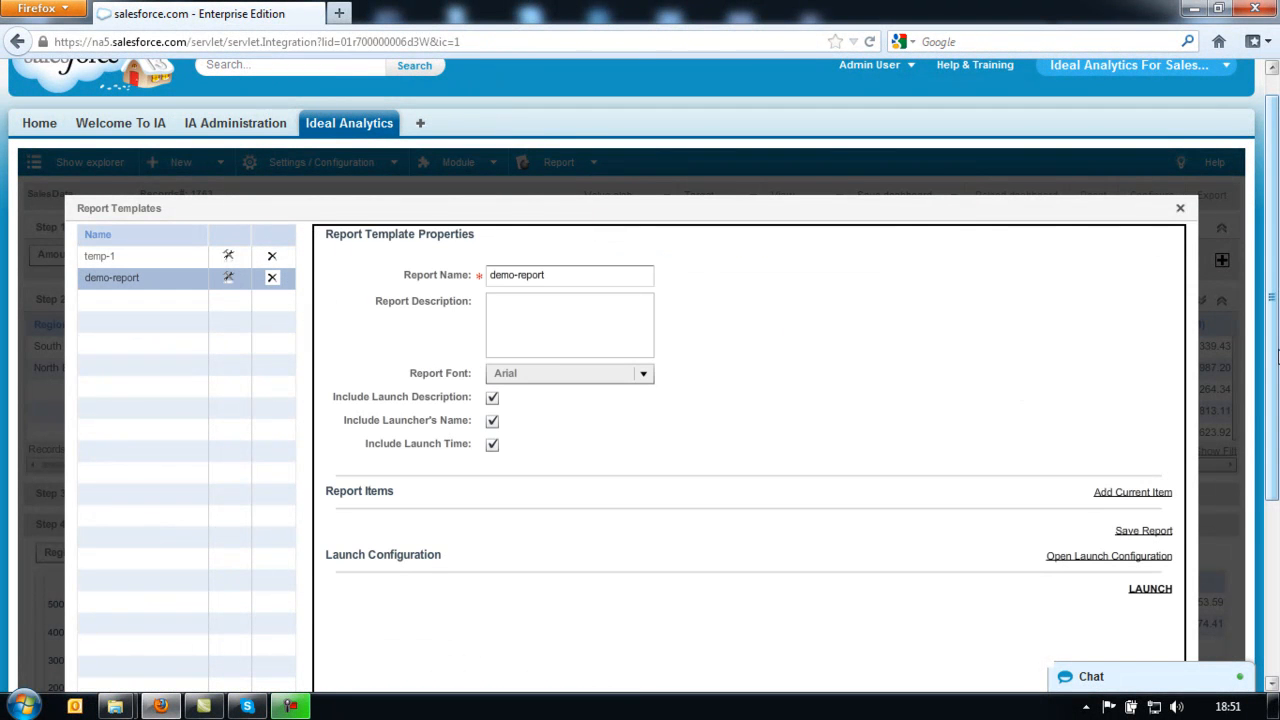
scroll(1277, 357, down, 3)
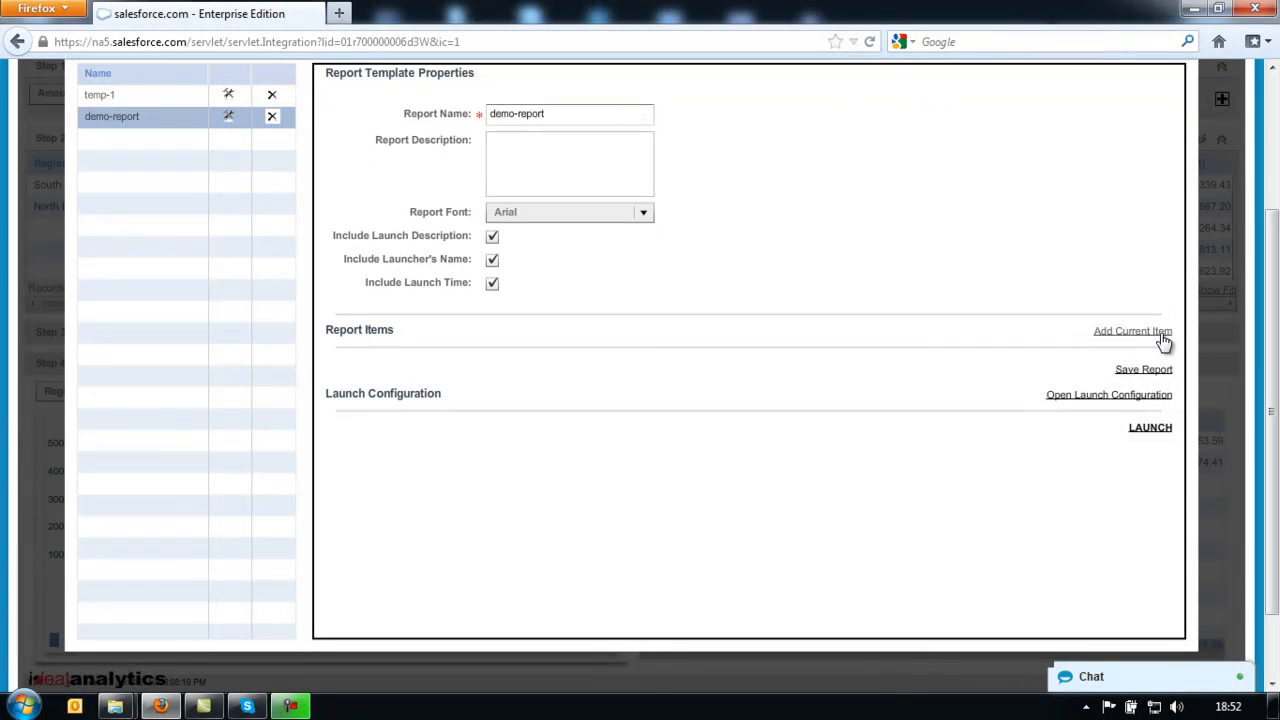
click(1162, 335)
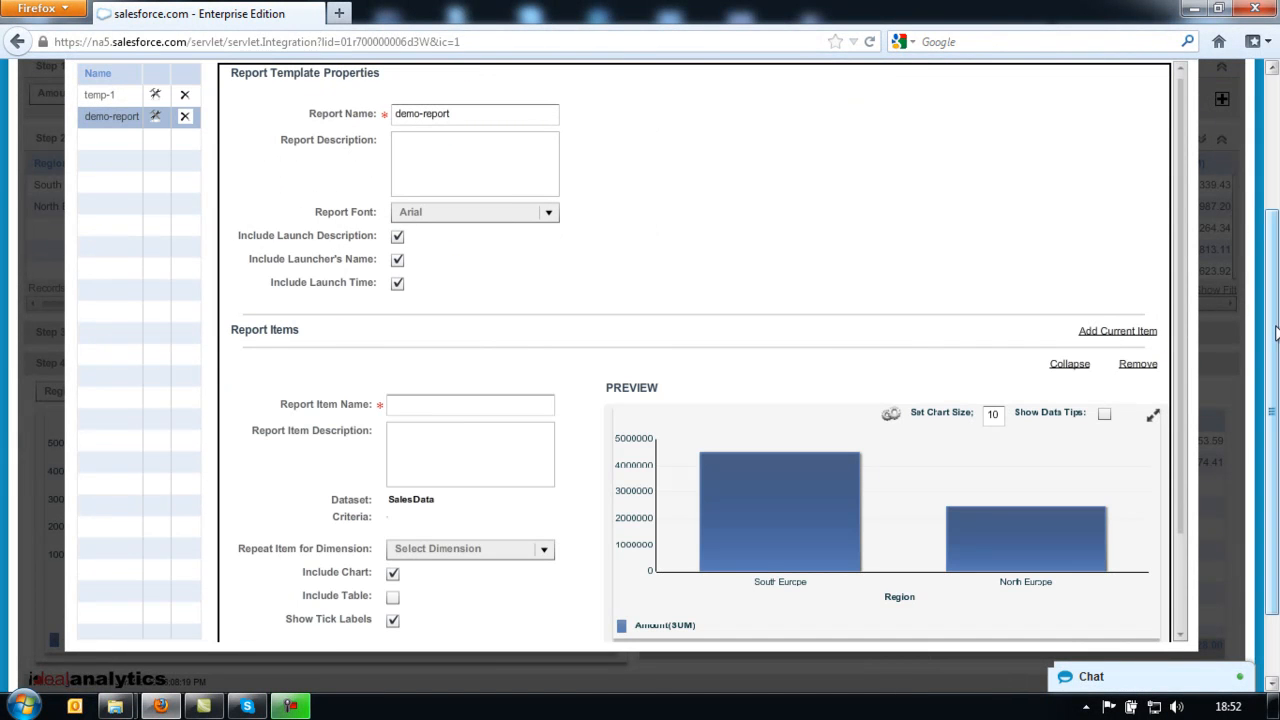
drag(1275, 334, 1277, 397)
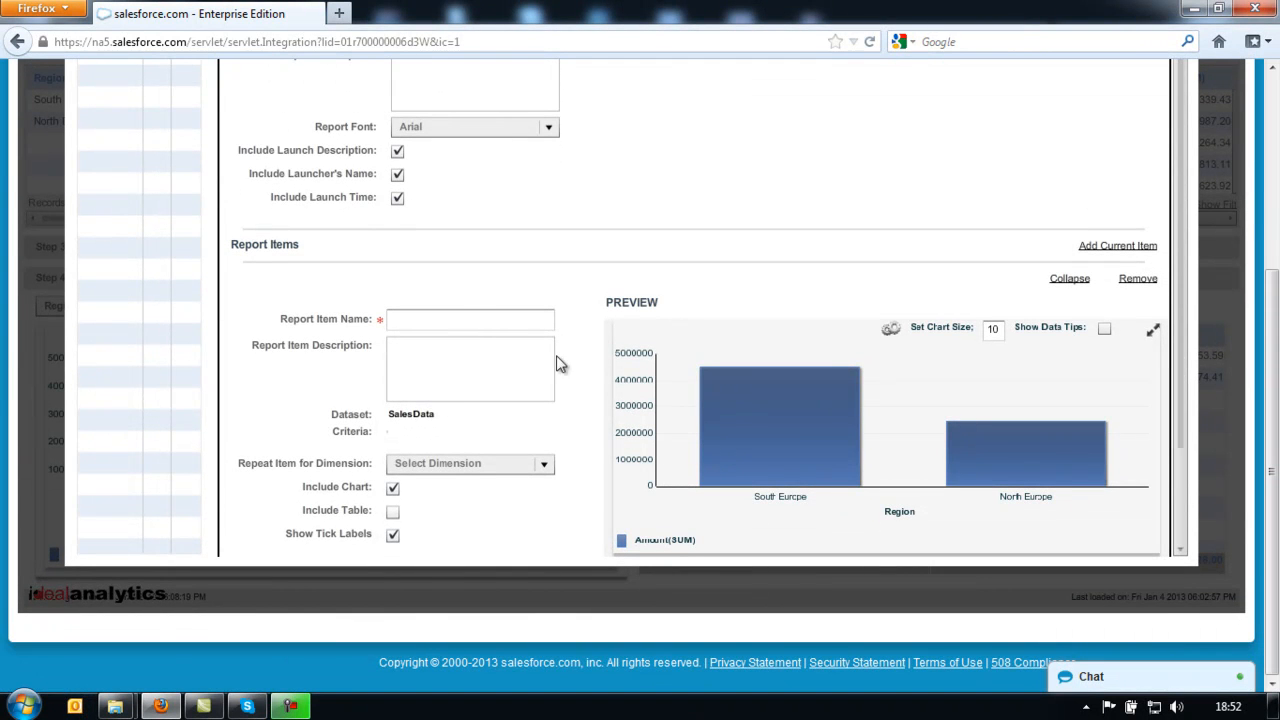
- Name the item item-1, include its data table, and save the report template
click(464, 318)
text(i)
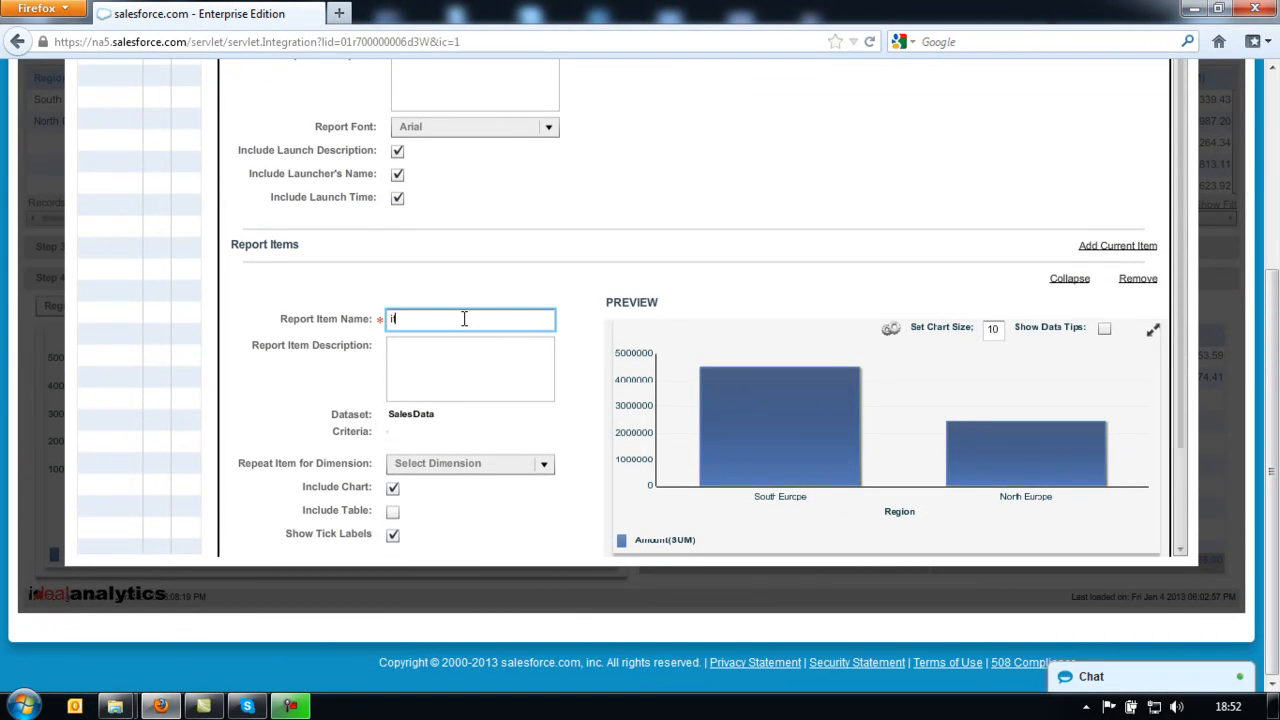
text(tem-1)
click(393, 512)
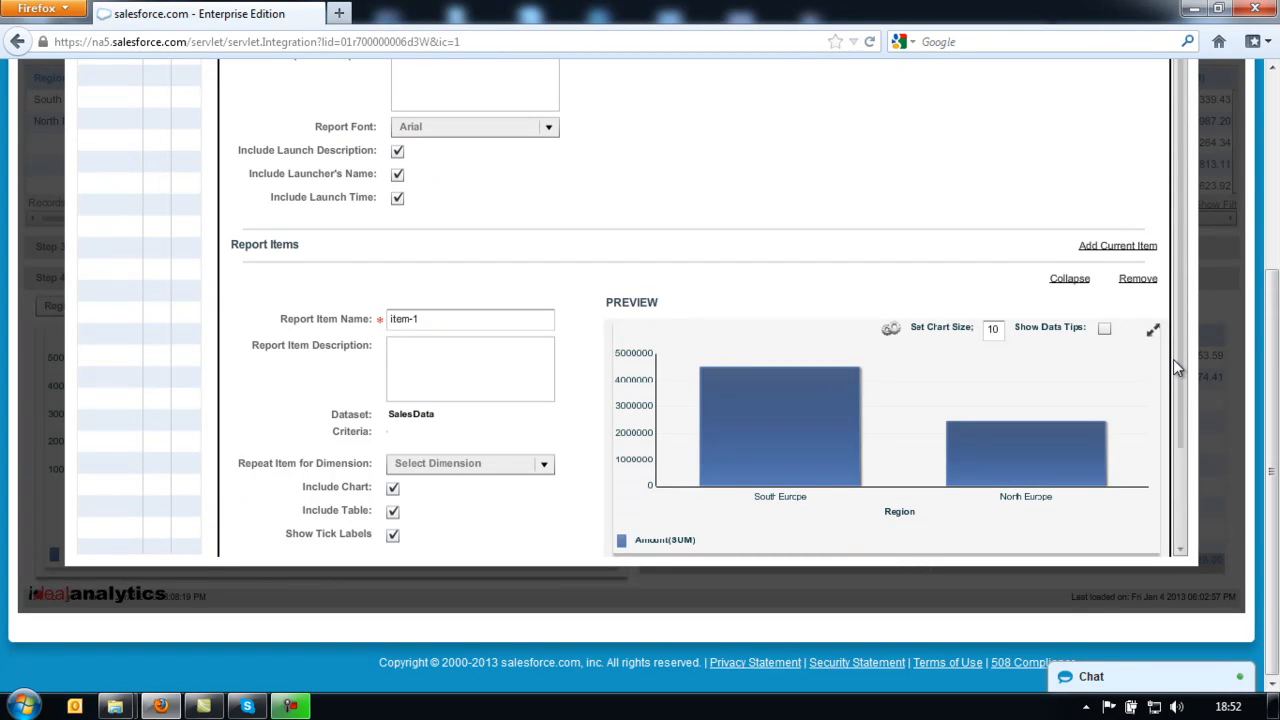
drag(1178, 359, 1186, 449)
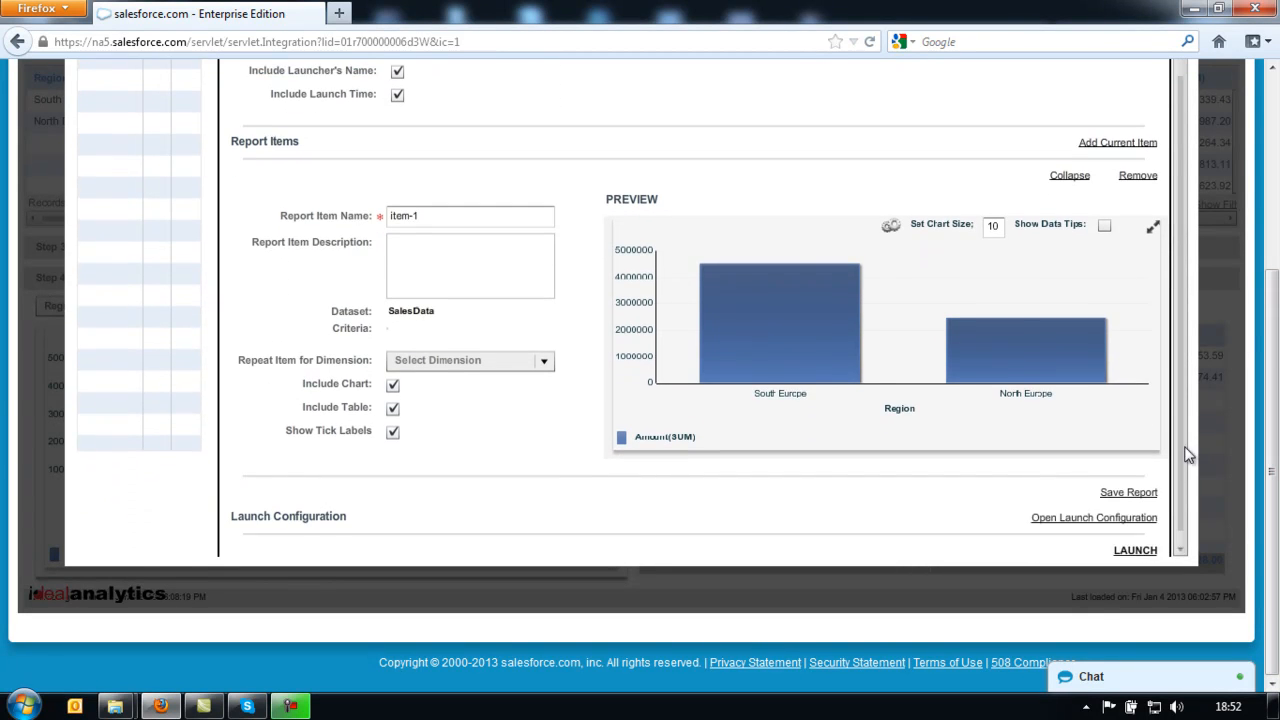
click(1128, 485)
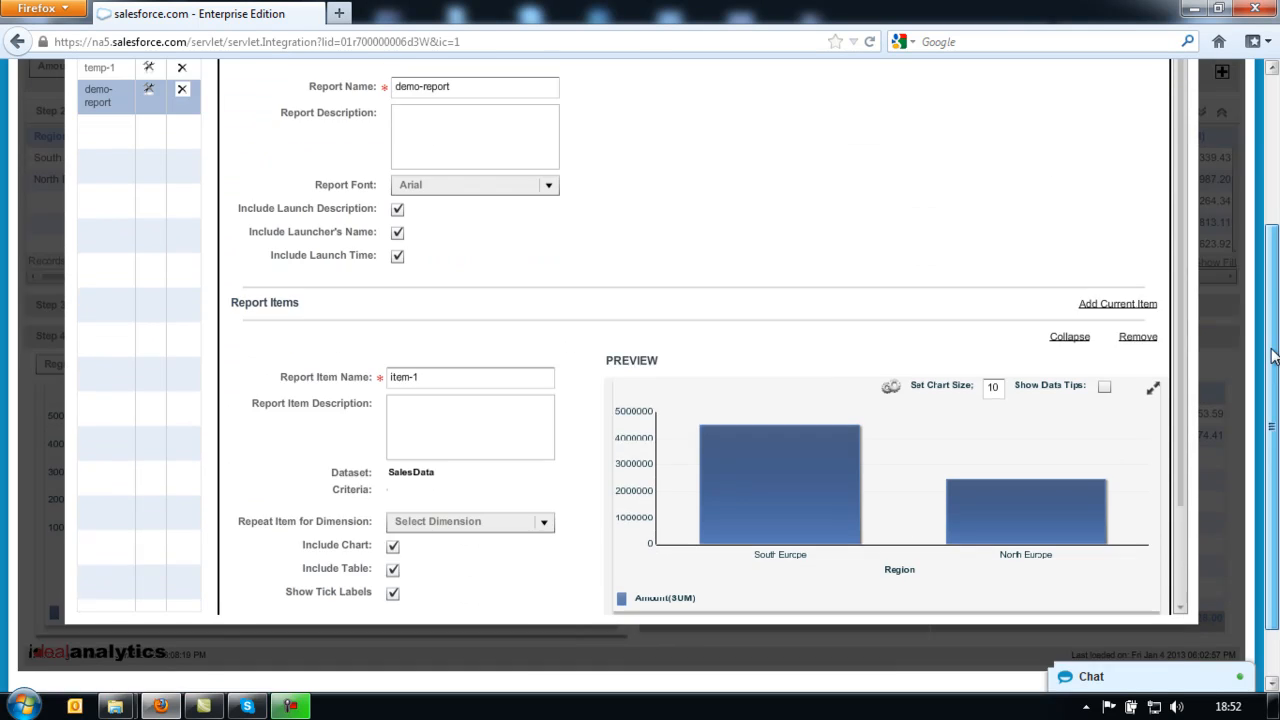
mouse_move(1273, 435)
mouse_down()
mouse_move(1273, 237)
mouse_move(1273, 452)
mouse_up()
click(1180, 235)
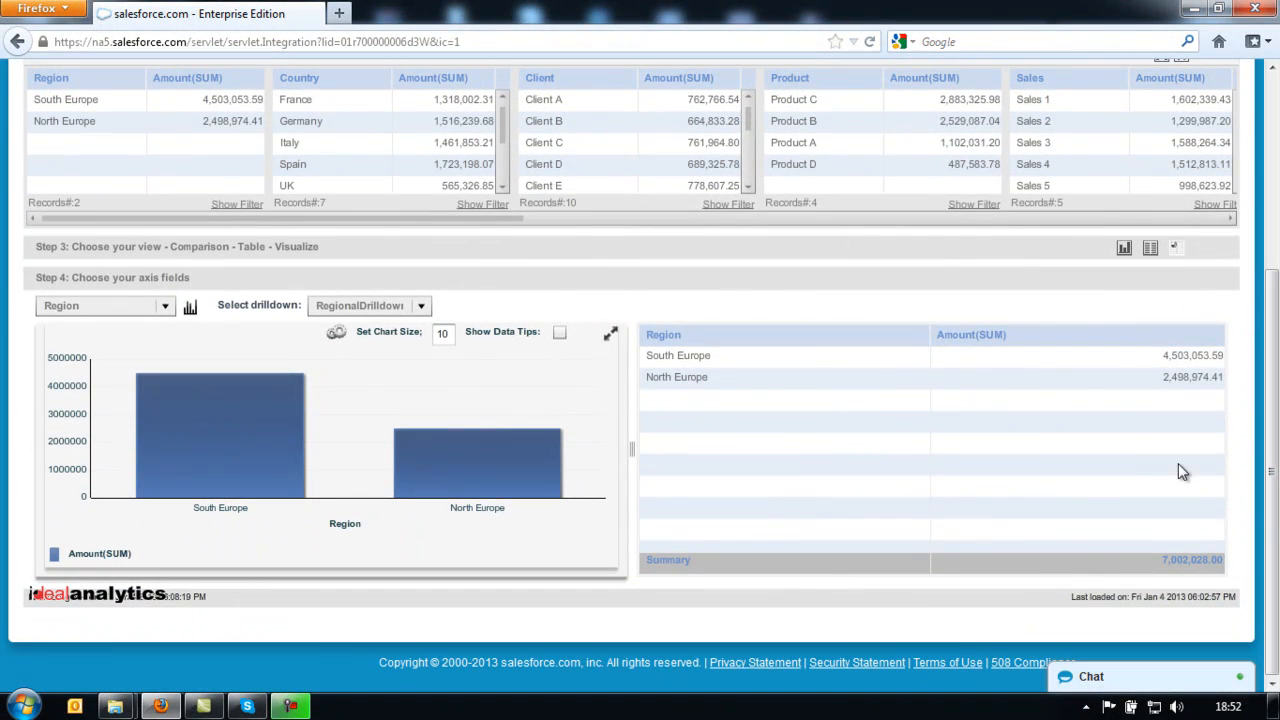
- Switch to a full data table showing only Region, Country, Client and Sales Commision(SUM)
click(1150, 252)
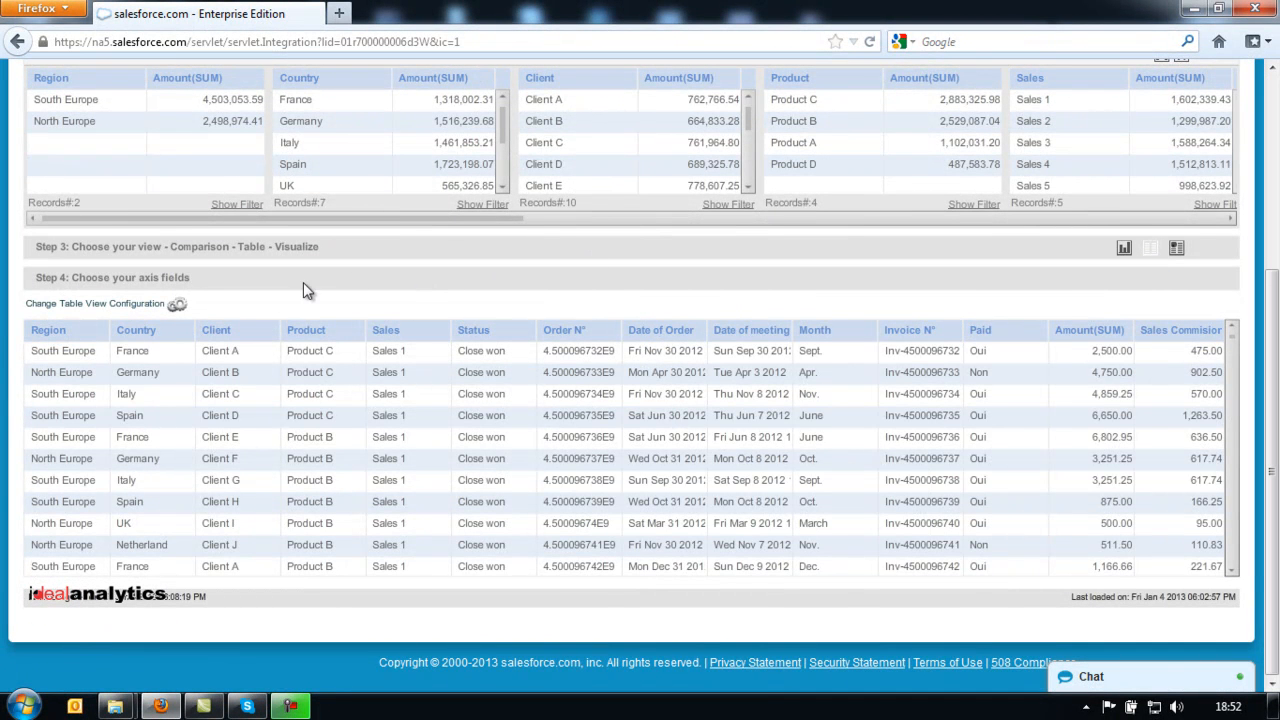
click(177, 307)
click(377, 92)
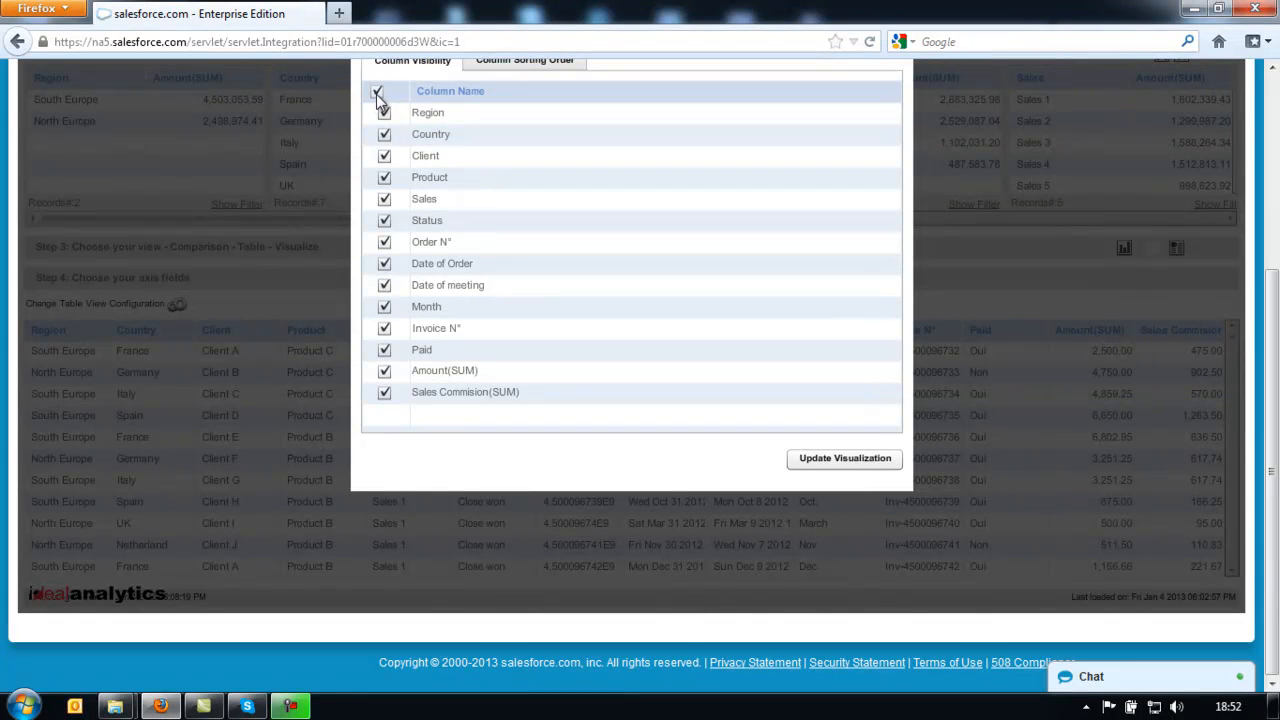
click(384, 113)
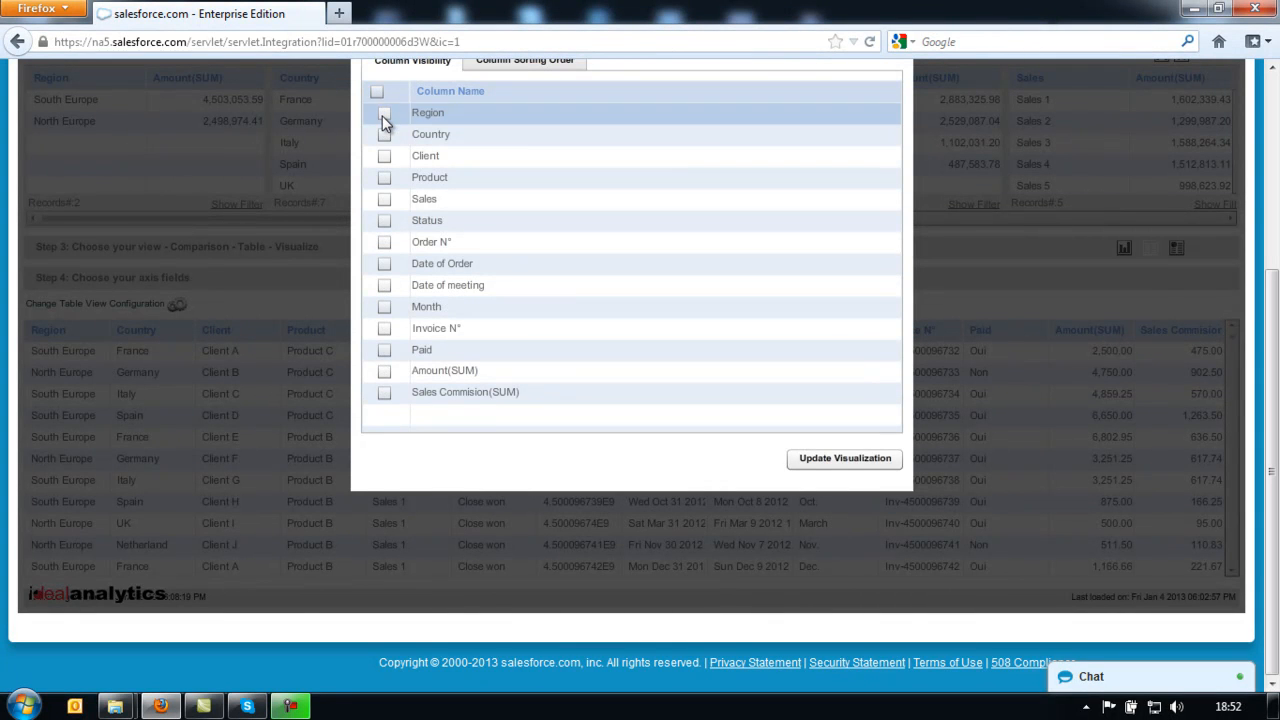
click(384, 135)
click(384, 155)
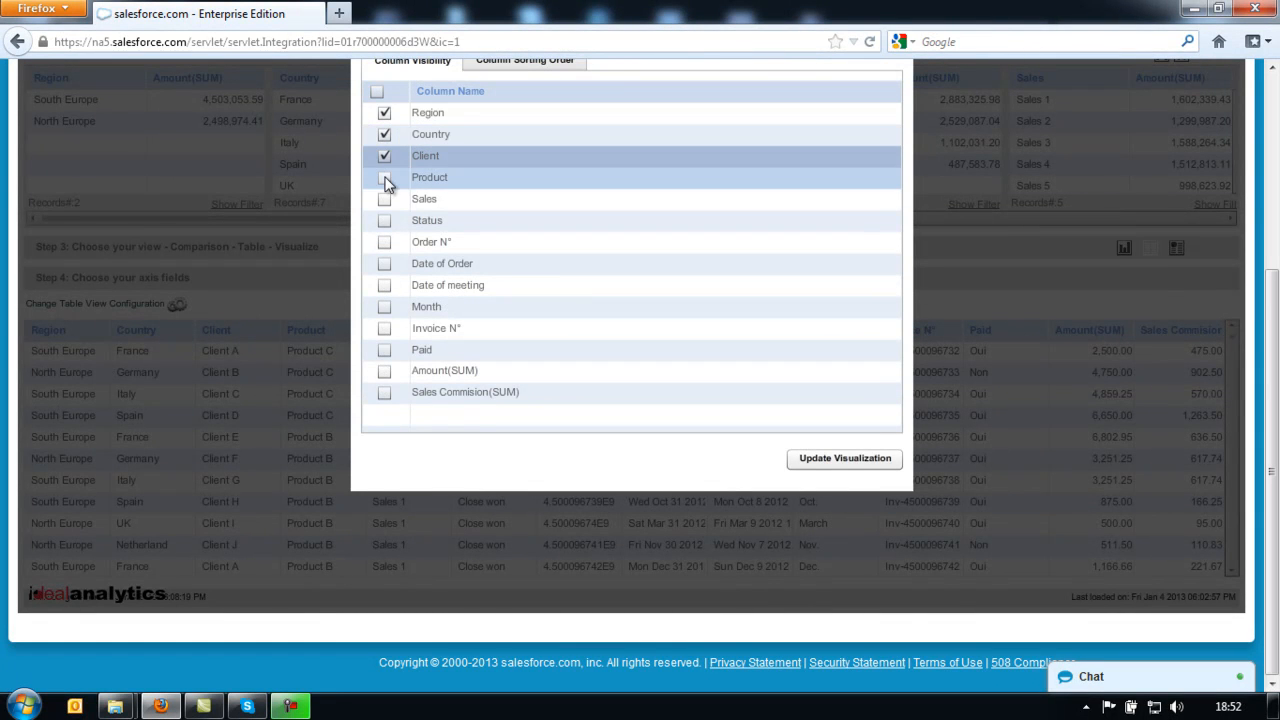
click(386, 394)
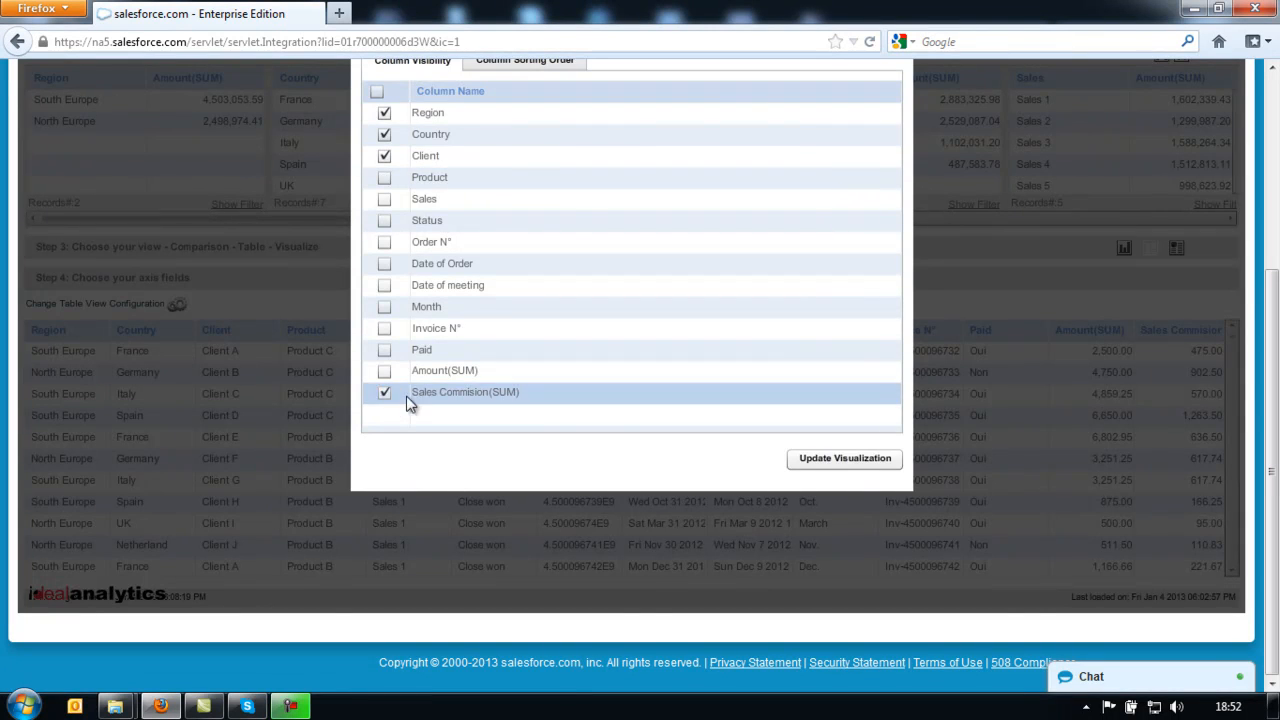
click(862, 460)
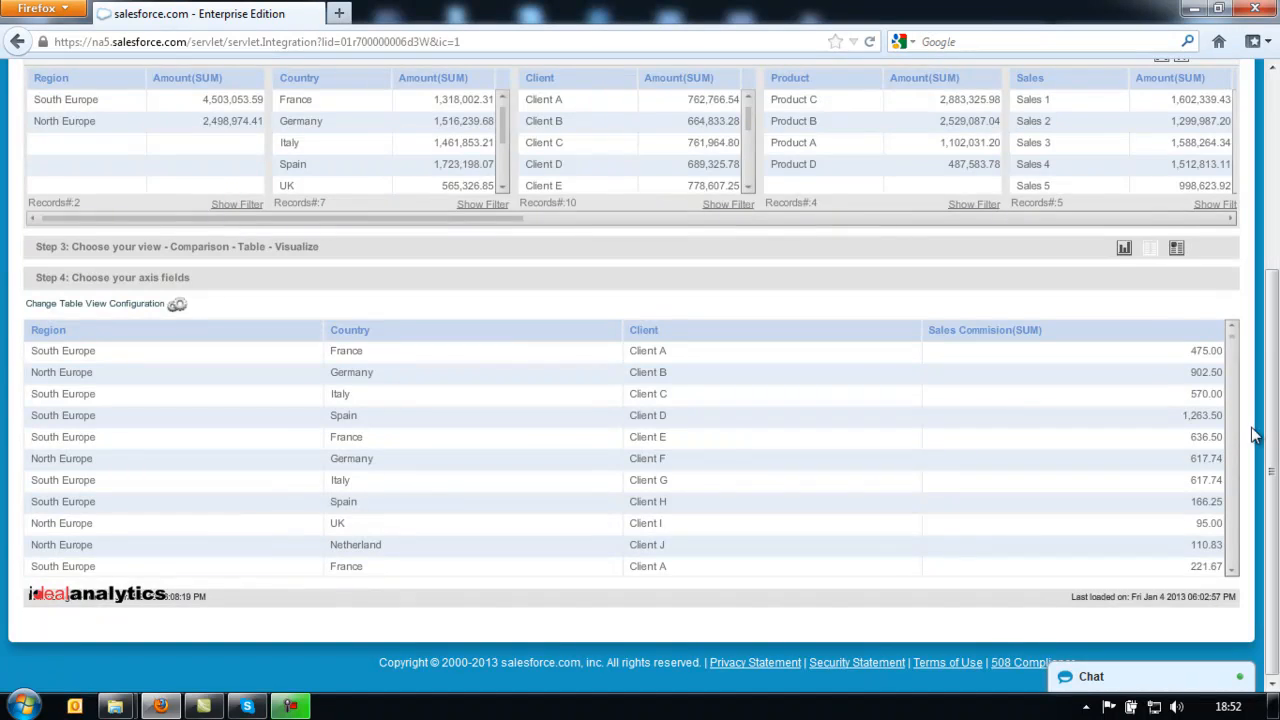
scroll(570, 230, up, 5)
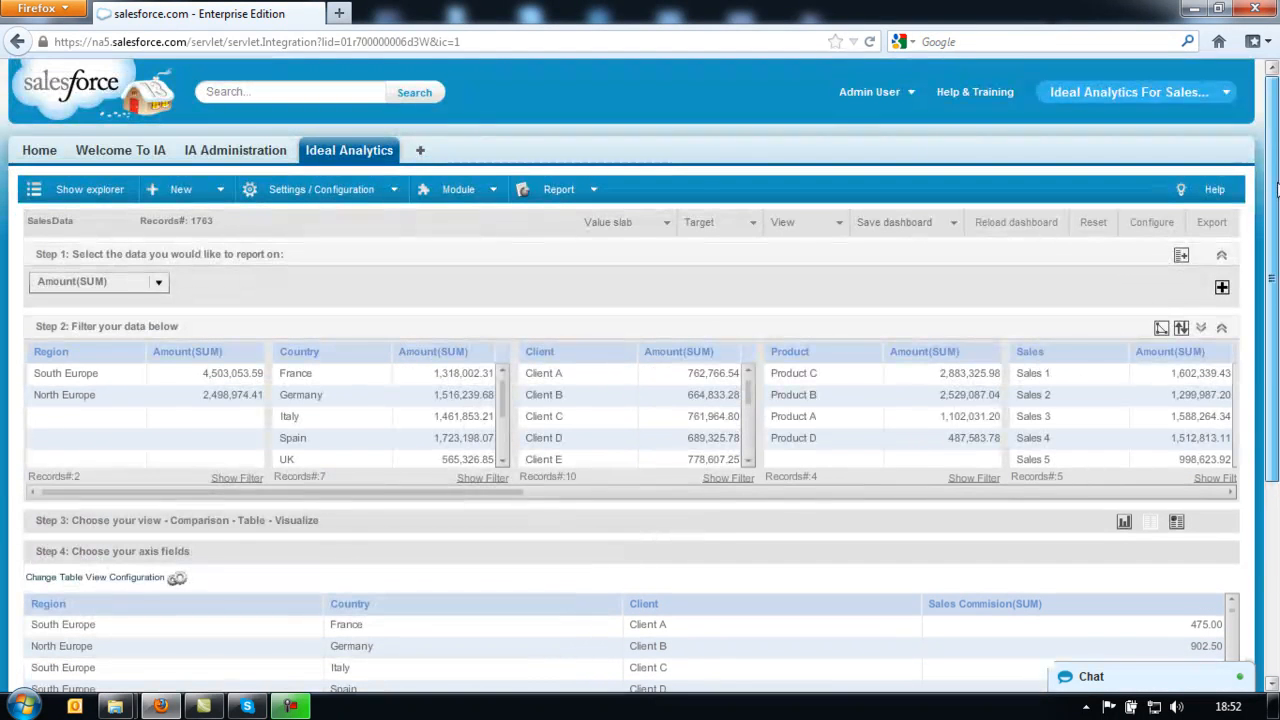
- Open the demo-report template for editing from View Reports
click(596, 190)
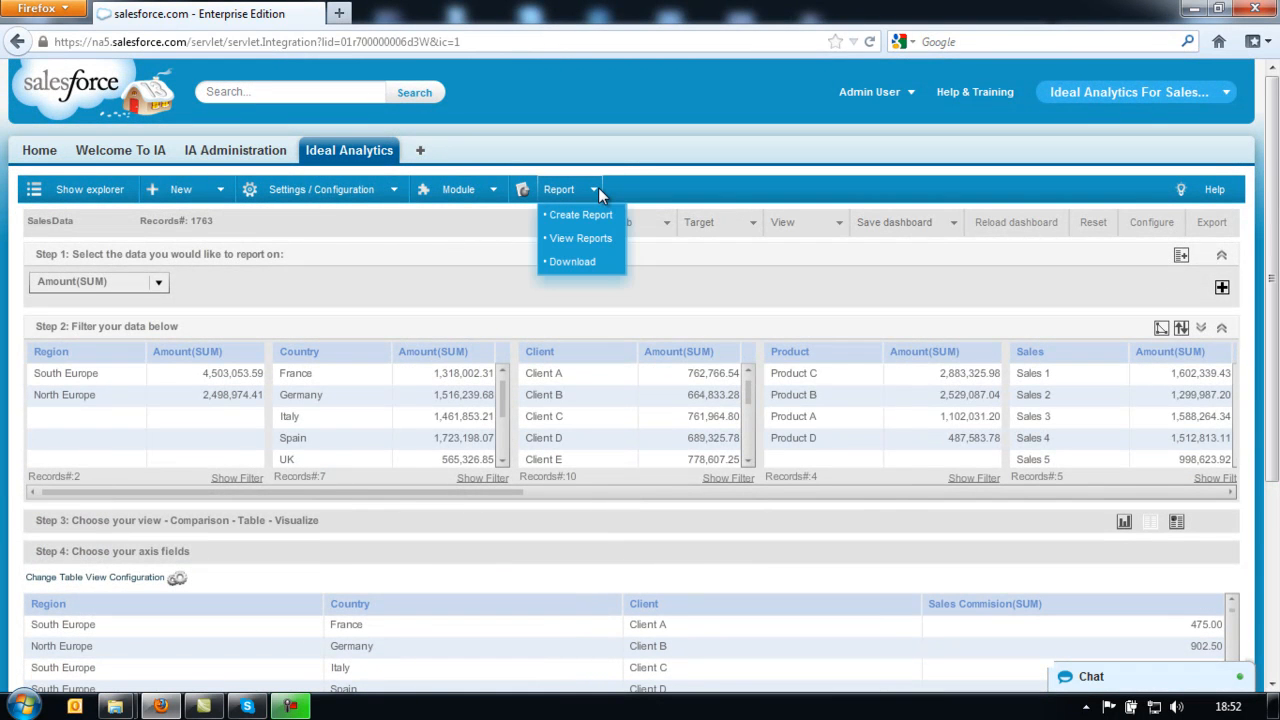
click(581, 240)
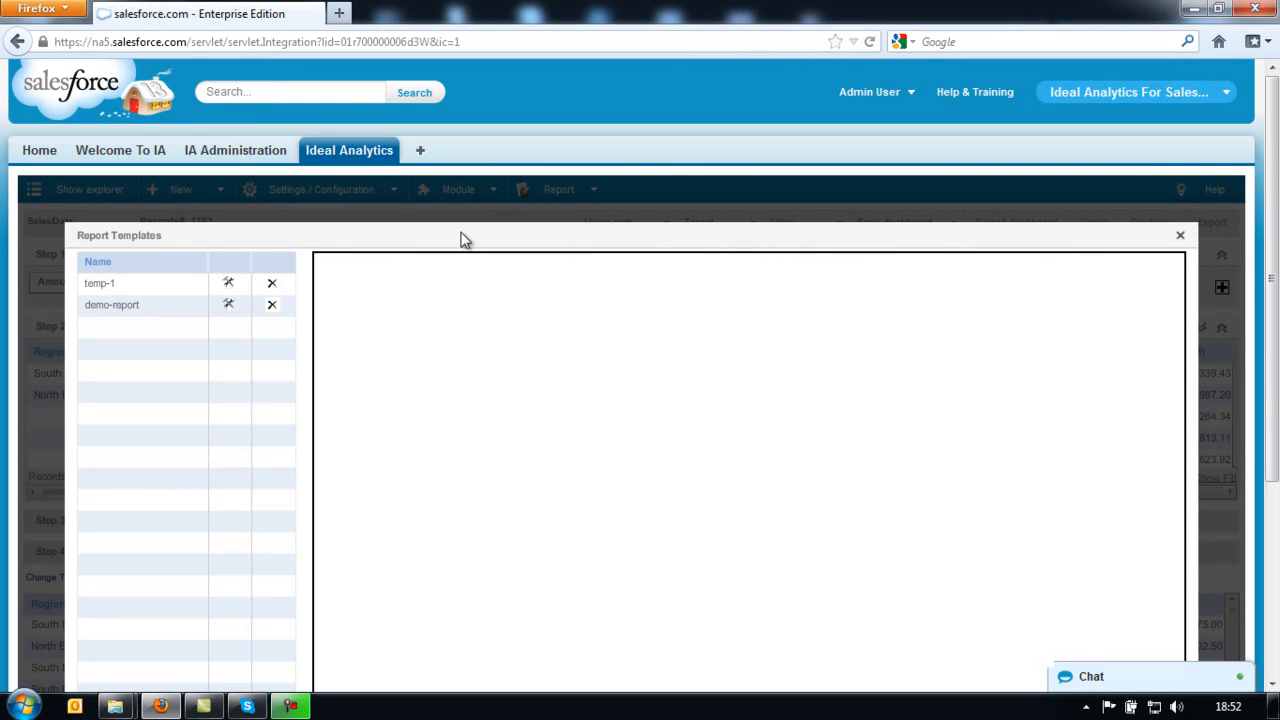
click(229, 306)
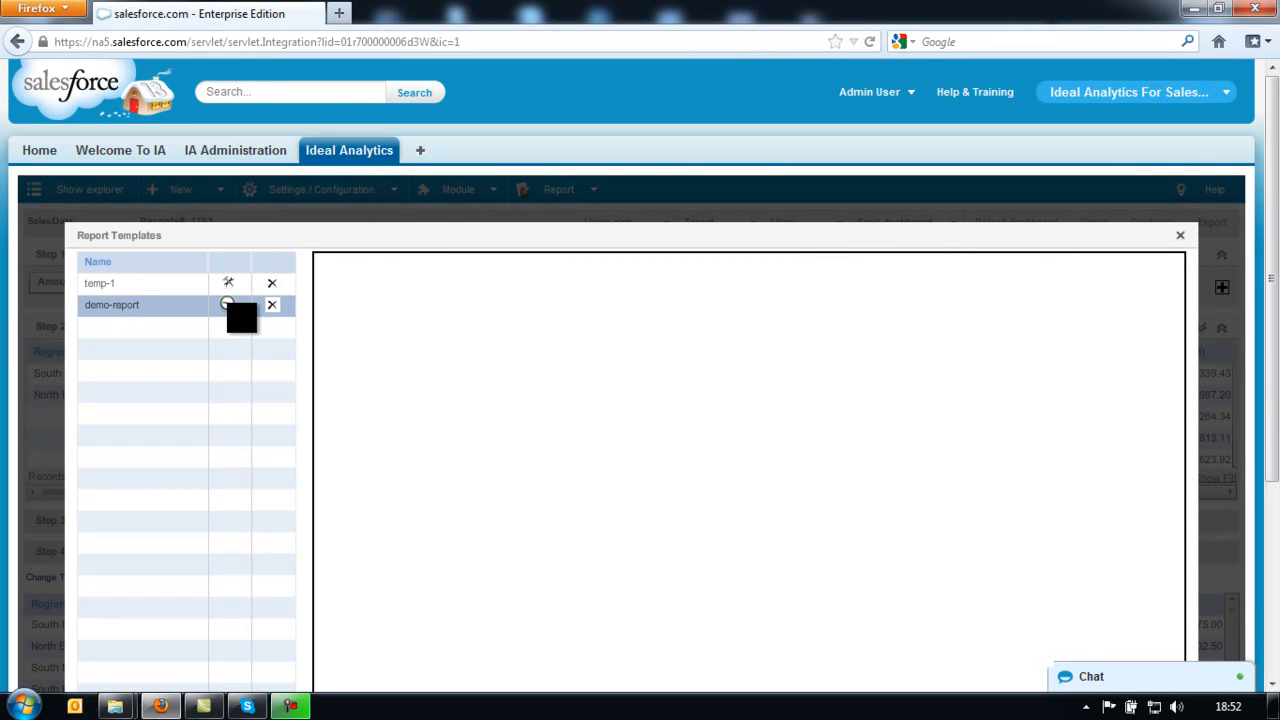
drag(1274, 335, 1275, 532)
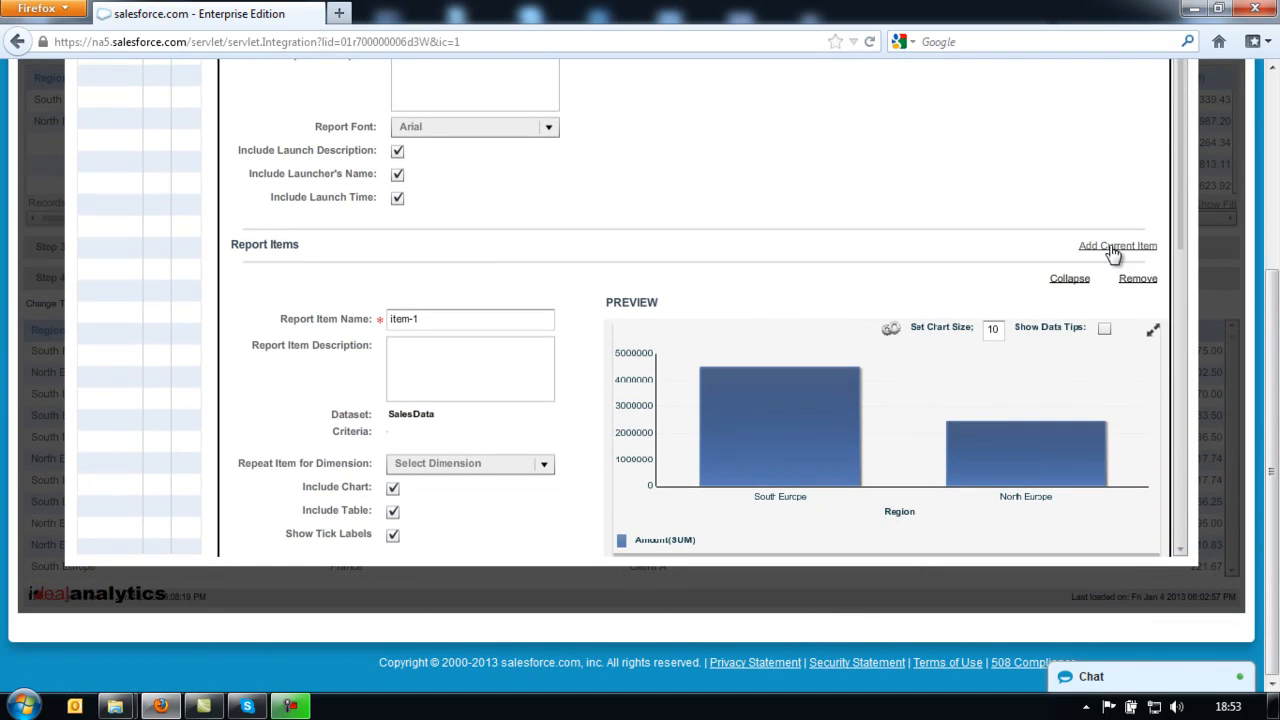
drag(1183, 212, 1179, 449)
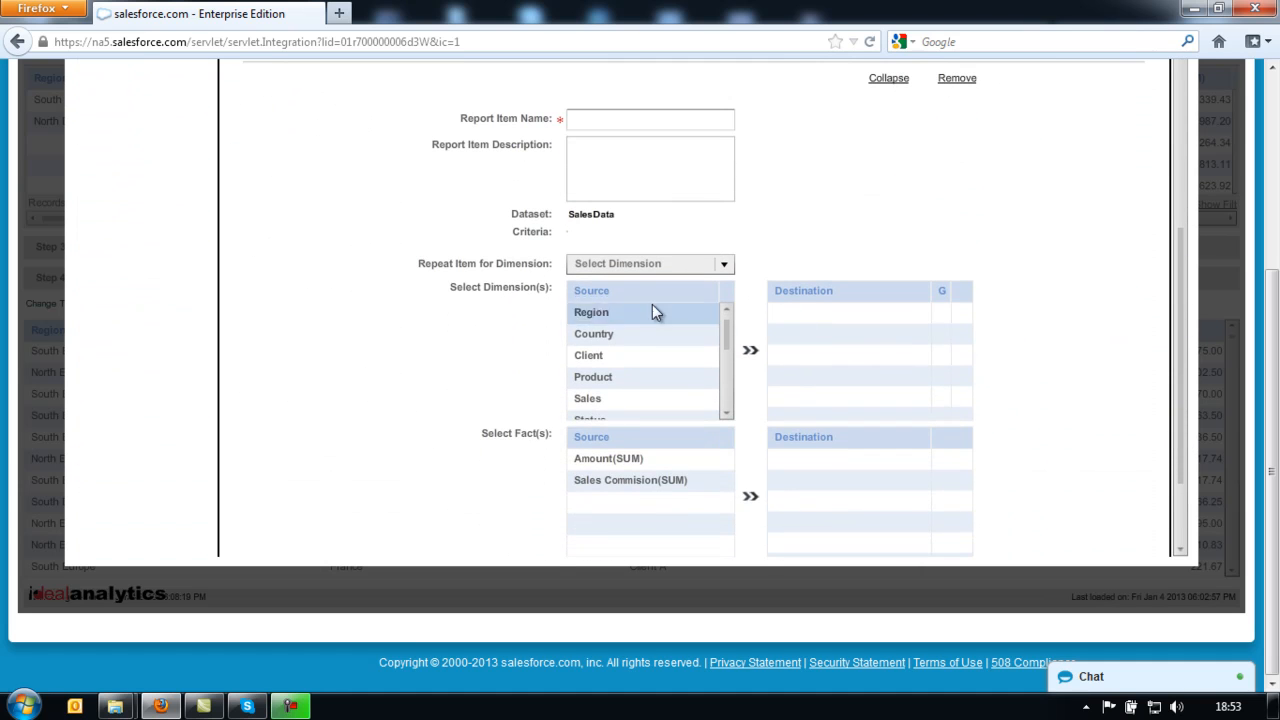
- Add Region, Country and Client as dimensions, each marked as a grouping dimension
click(602, 311)
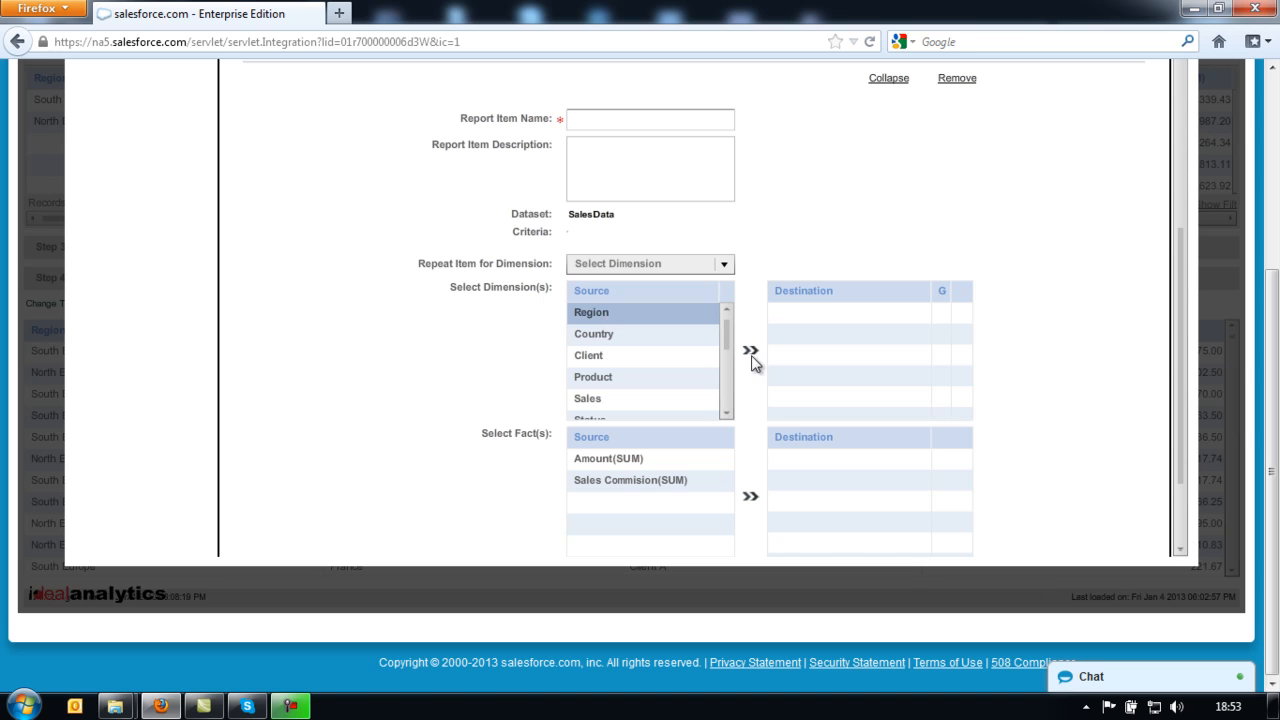
click(751, 352)
click(640, 338)
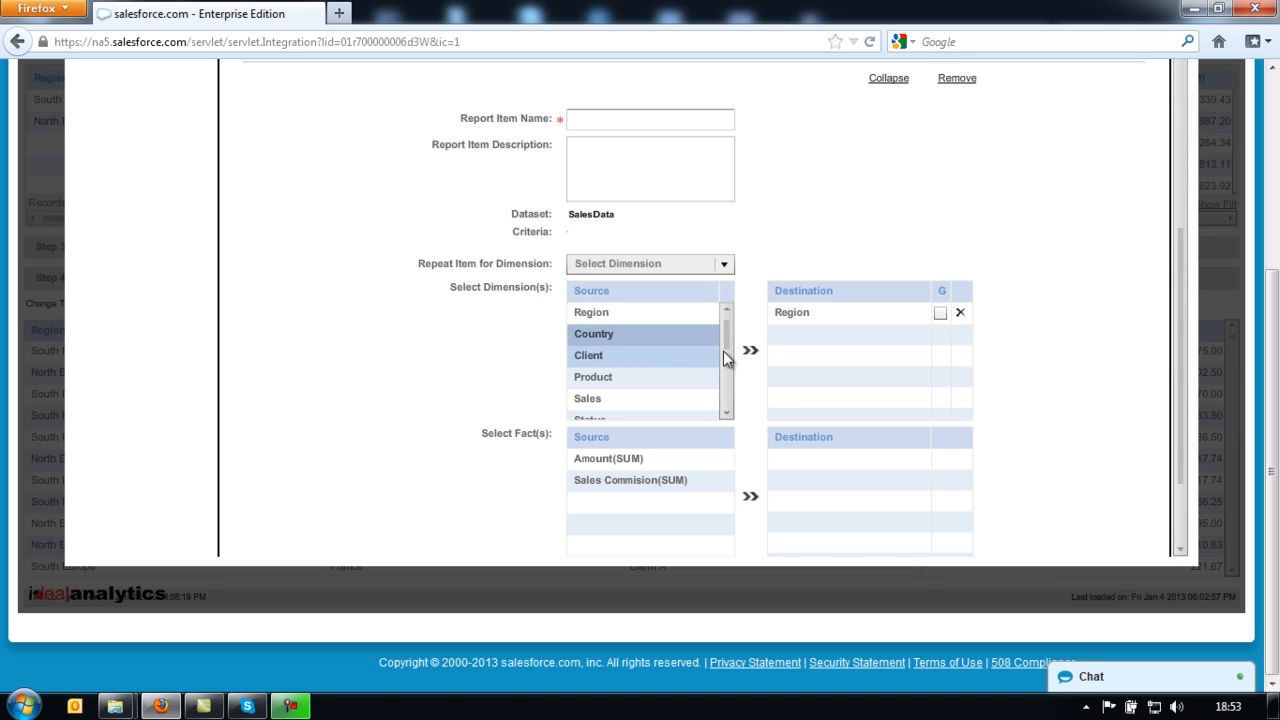
click(750, 350)
click(614, 358)
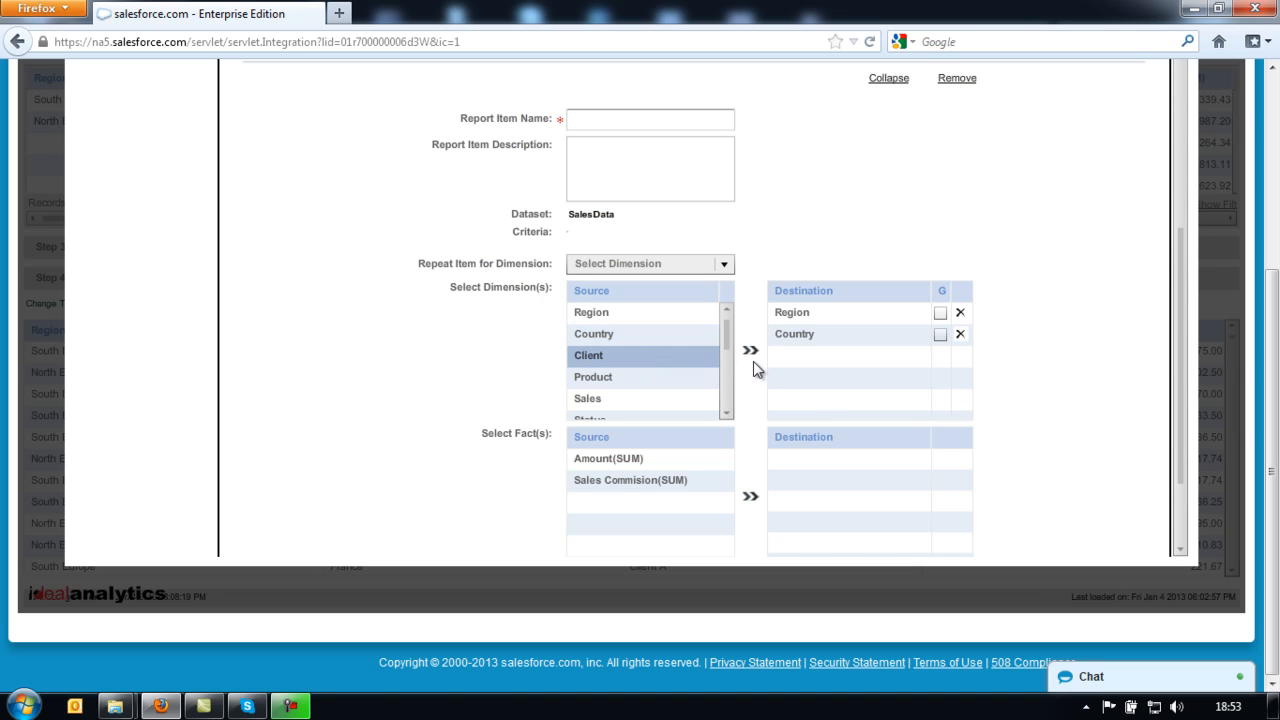
click(754, 351)
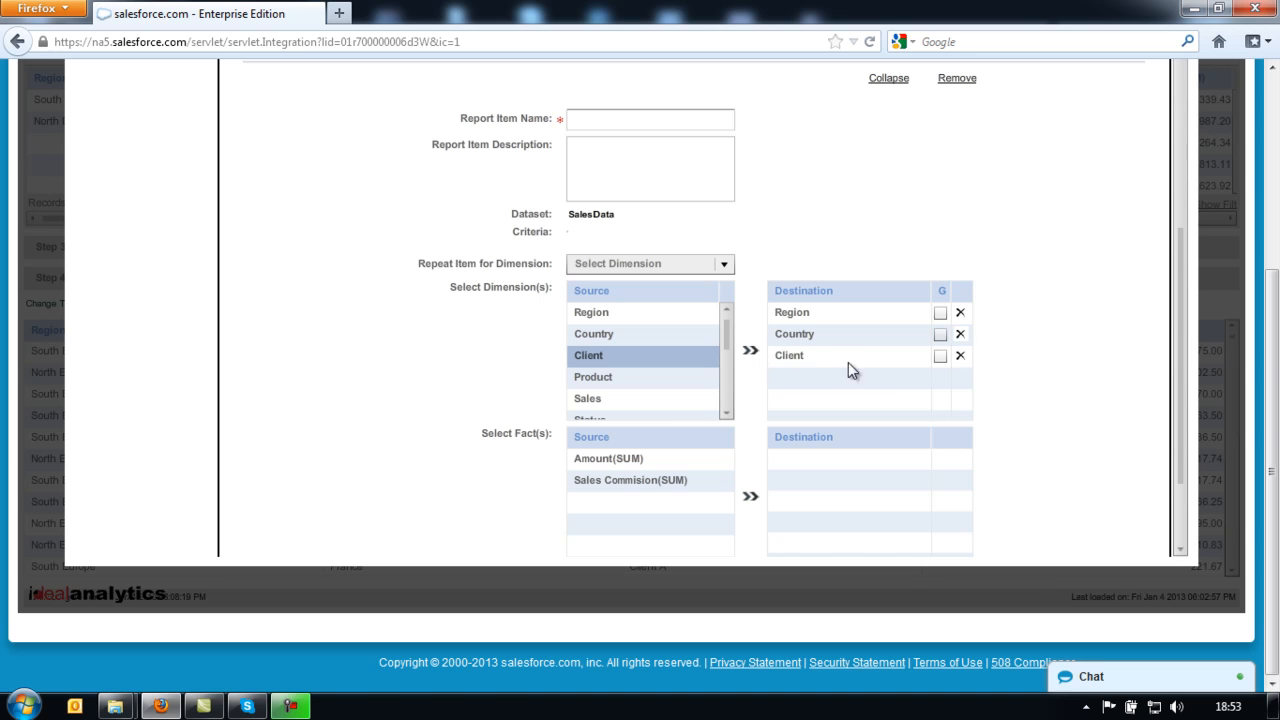
click(940, 313)
click(940, 334)
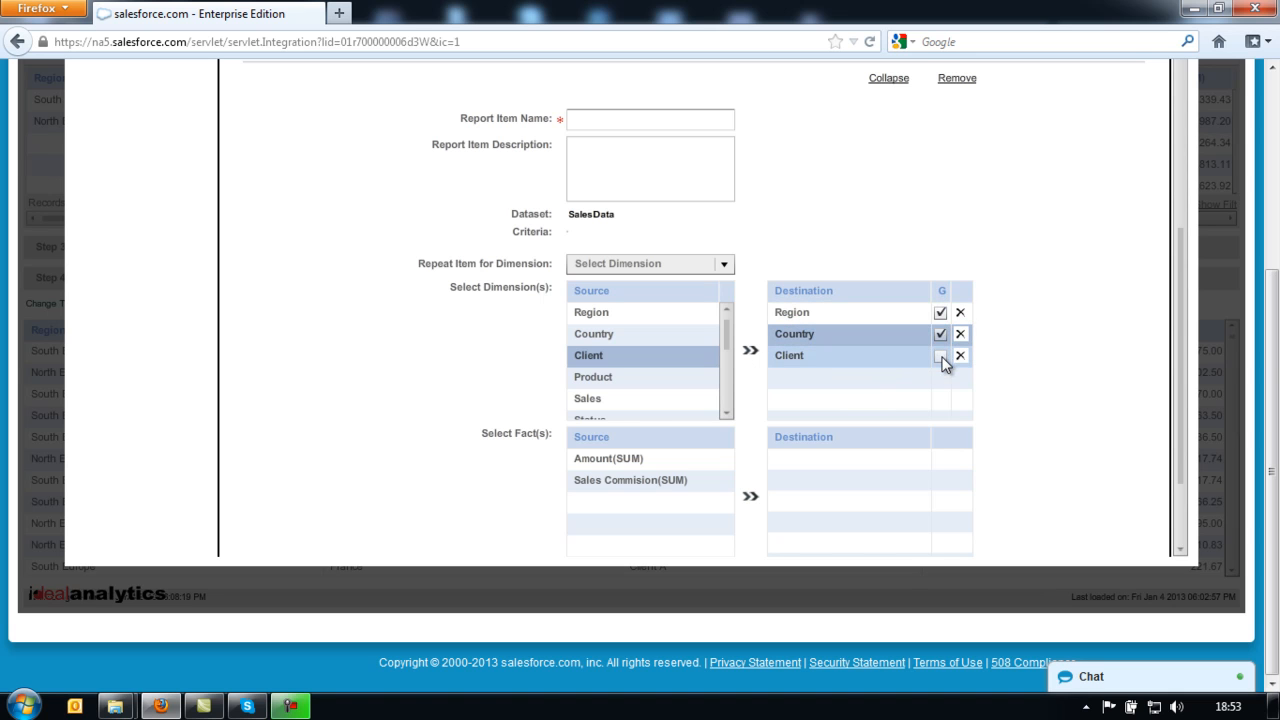
click(940, 356)
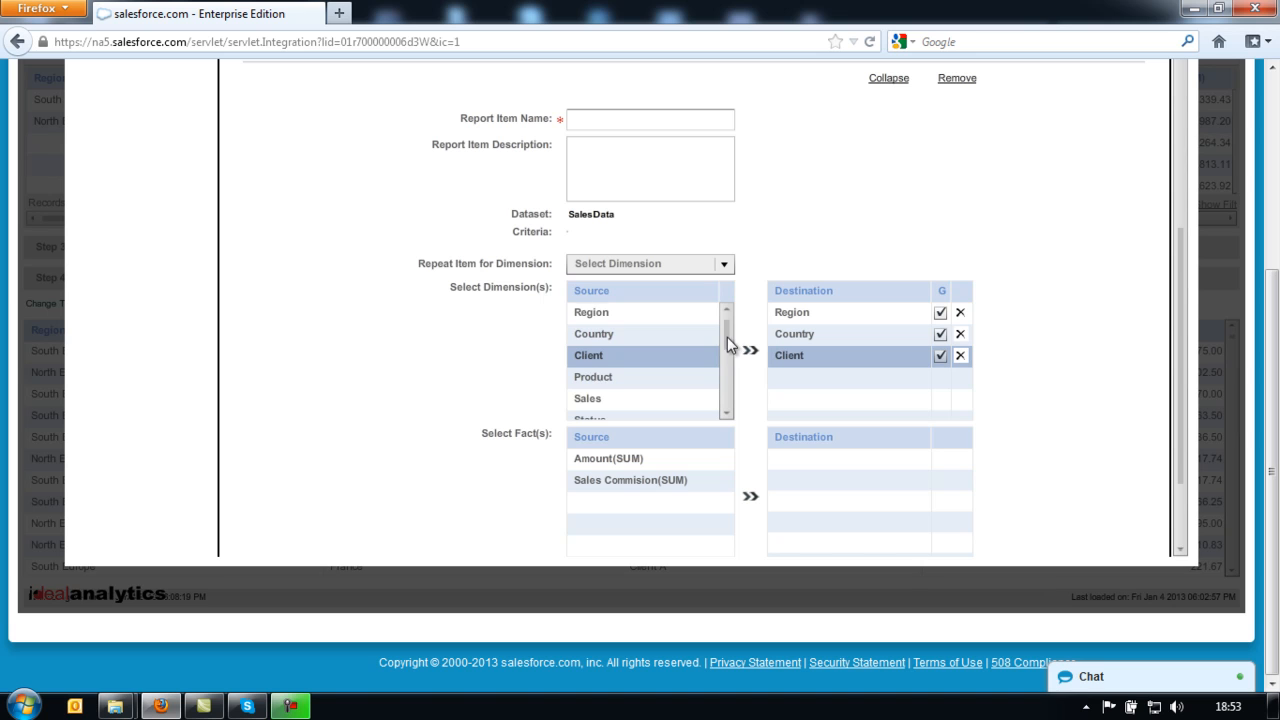
drag(727, 337, 727, 356)
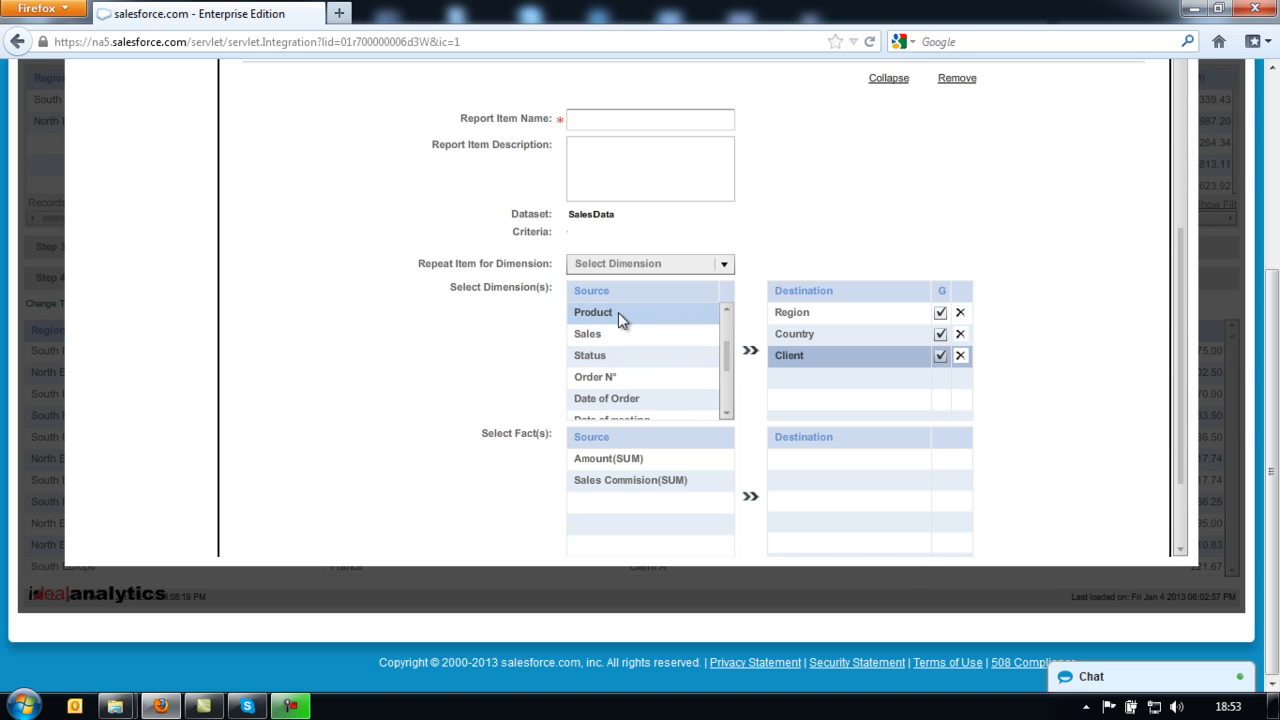
- Add Product as a dimension and Amount(SUM) and Sales Commision(SUM) as facts
click(618, 312)
click(750, 352)
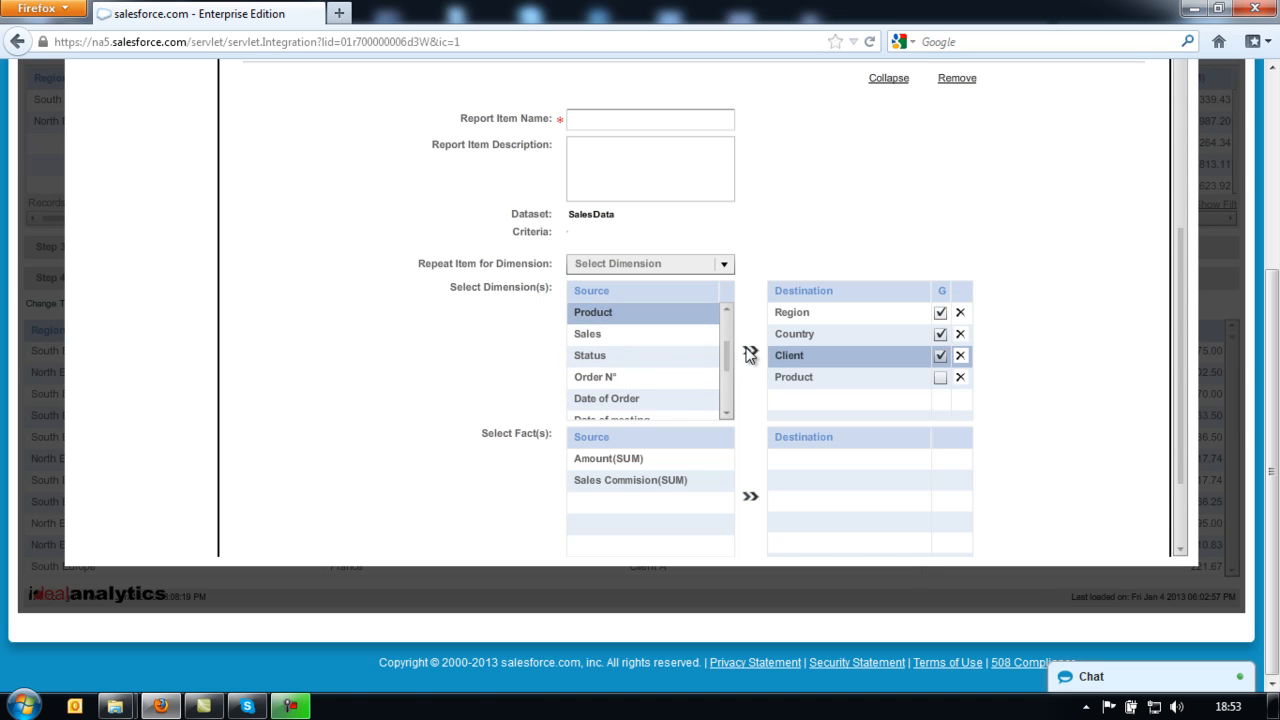
click(640, 460)
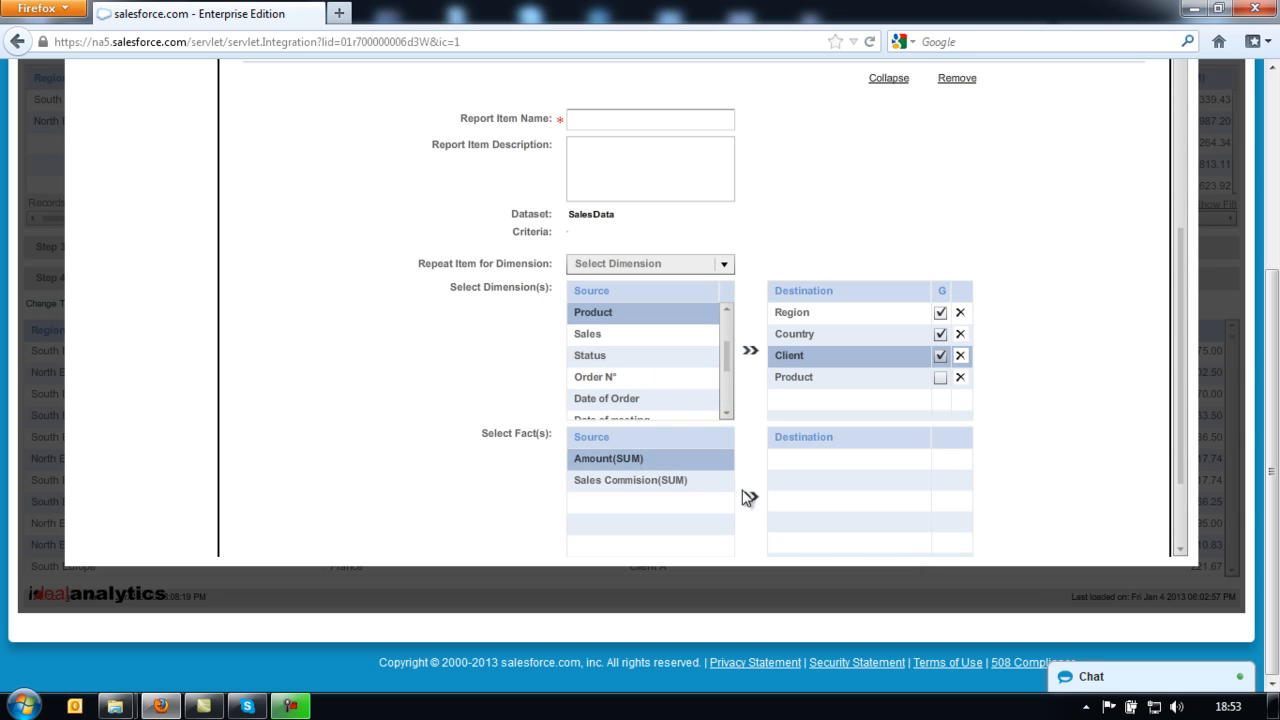
click(750, 497)
click(665, 485)
click(750, 498)
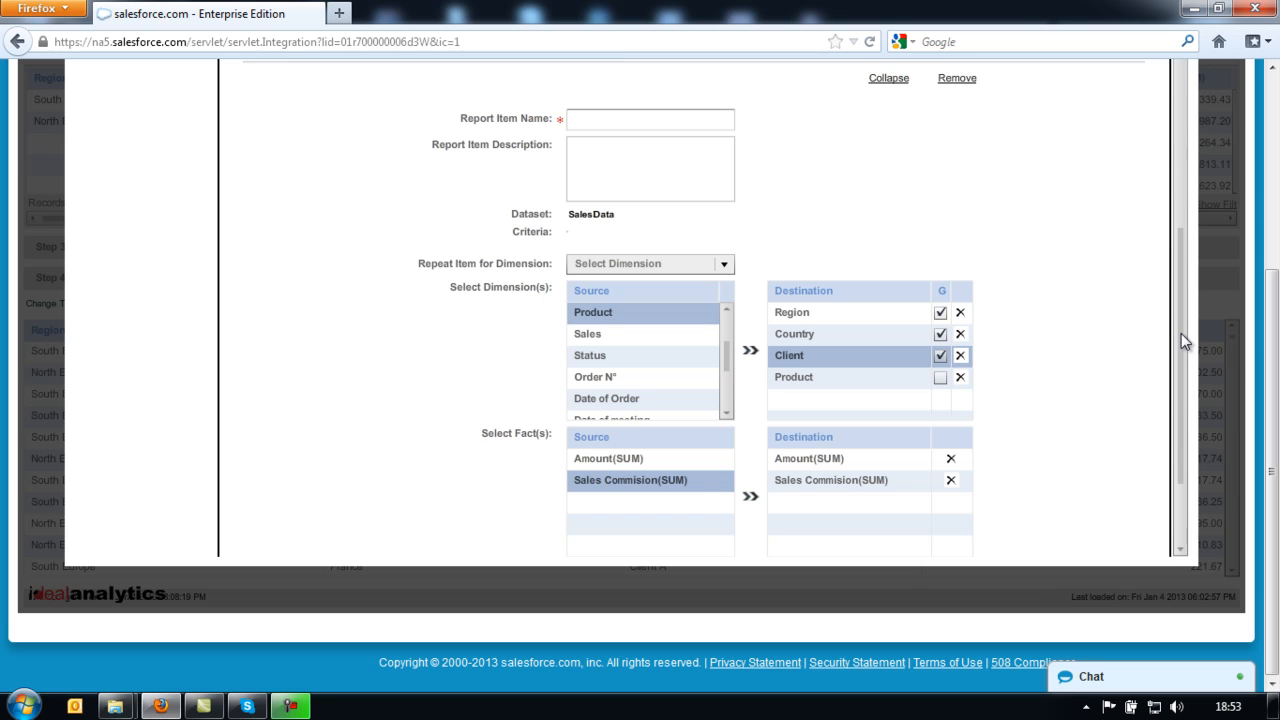
- Name the new item item-2 and save the demo-report template
scroll(1181, 333, up, 1)
click(641, 175)
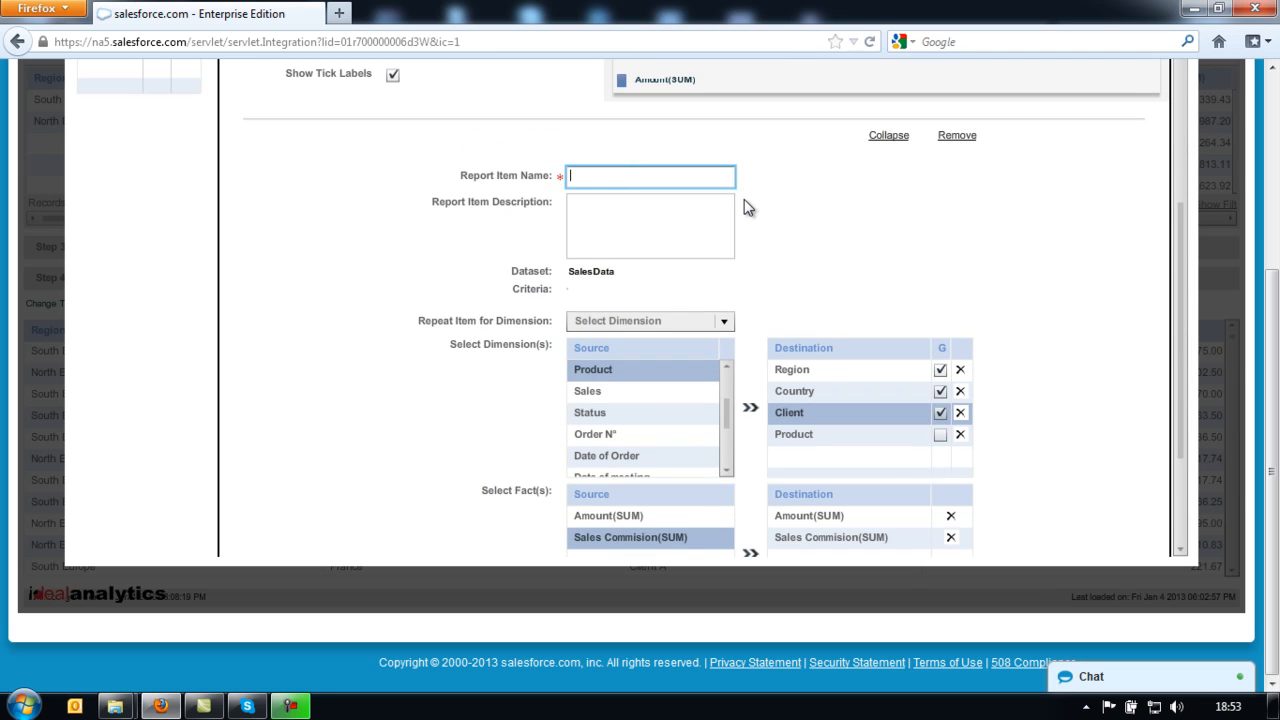
text(item-2)
drag(1180, 208, 1175, 325)
click(1146, 489)
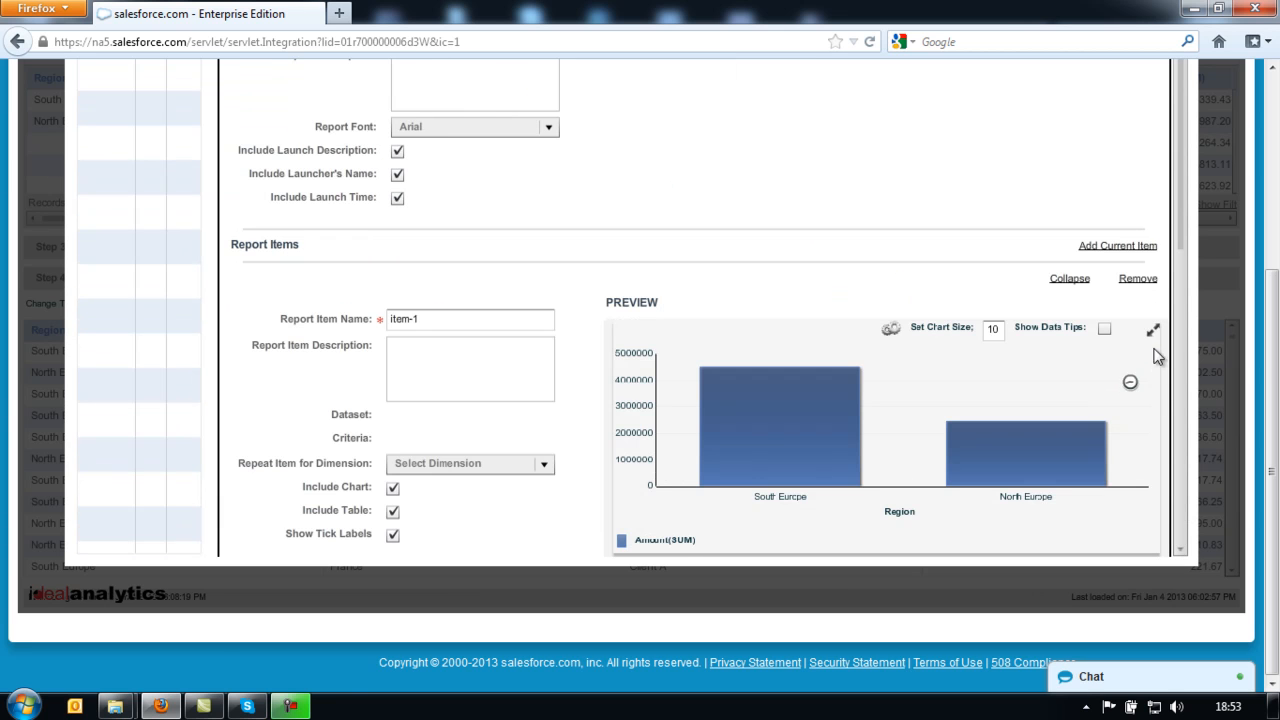
drag(1183, 234, 1186, 520)
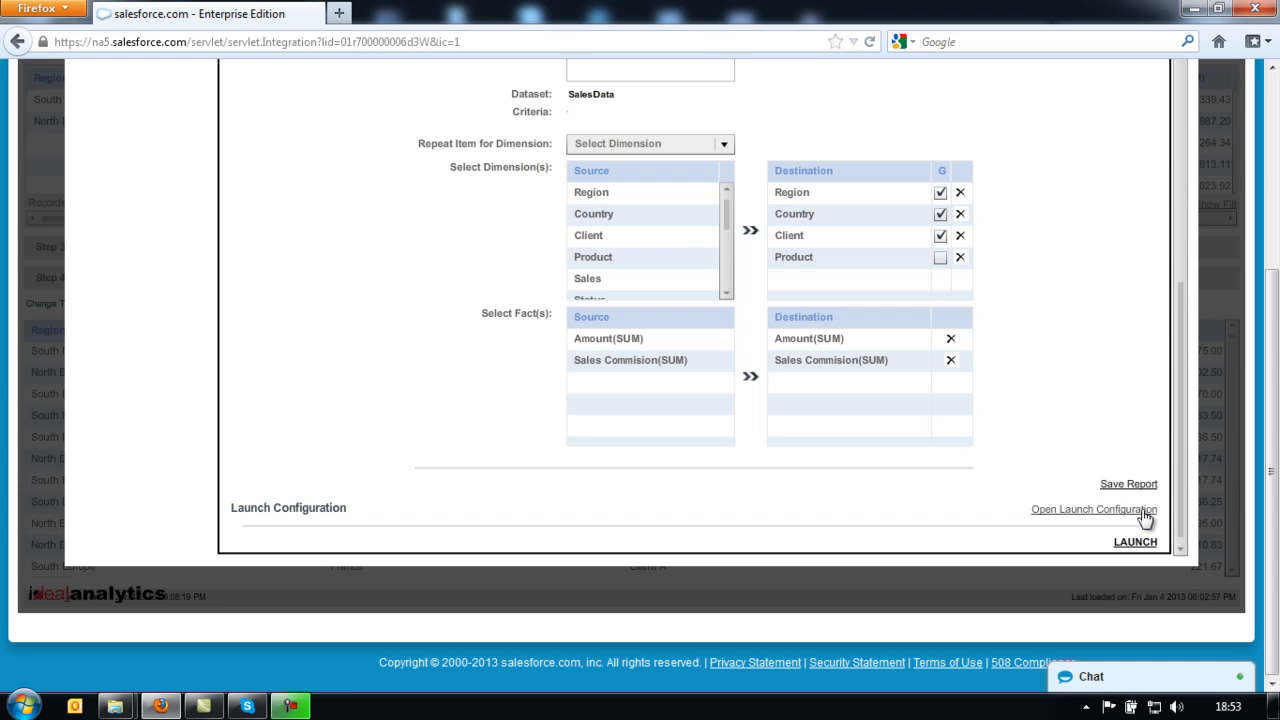
- Add a launch configuration to demo-report, then launch it and confirm
click(1145, 510)
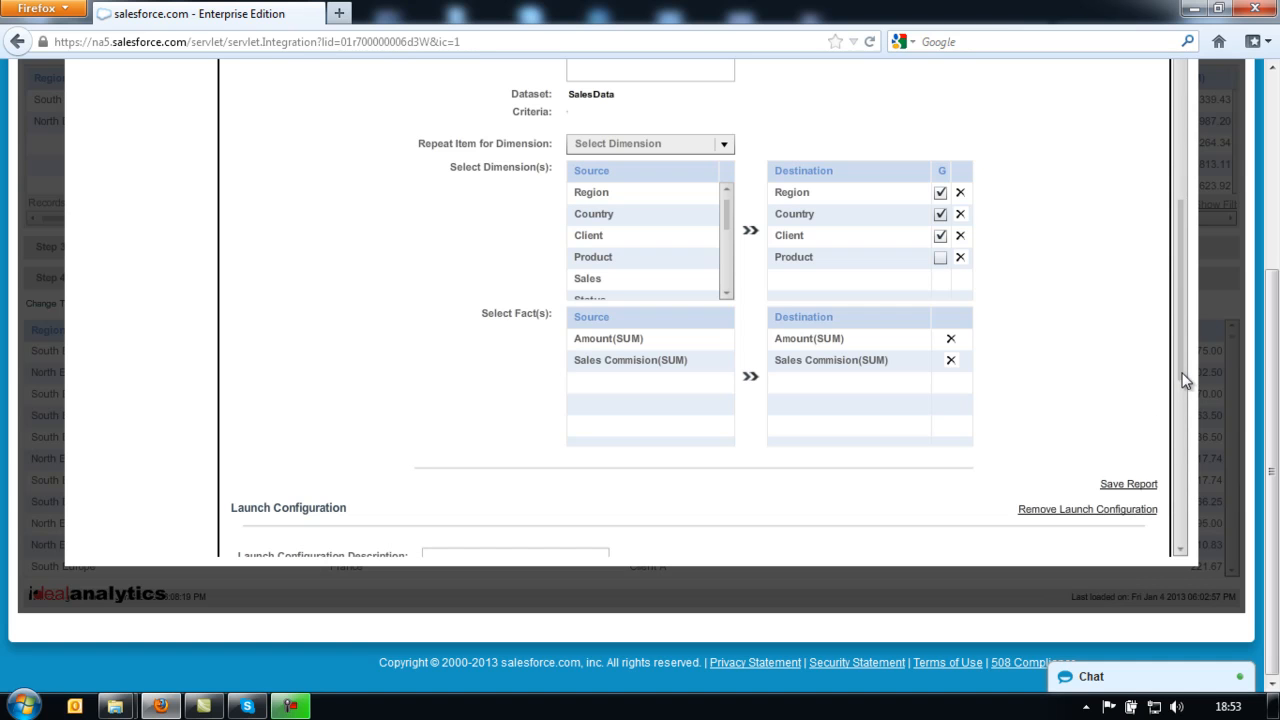
drag(1183, 377, 1180, 506)
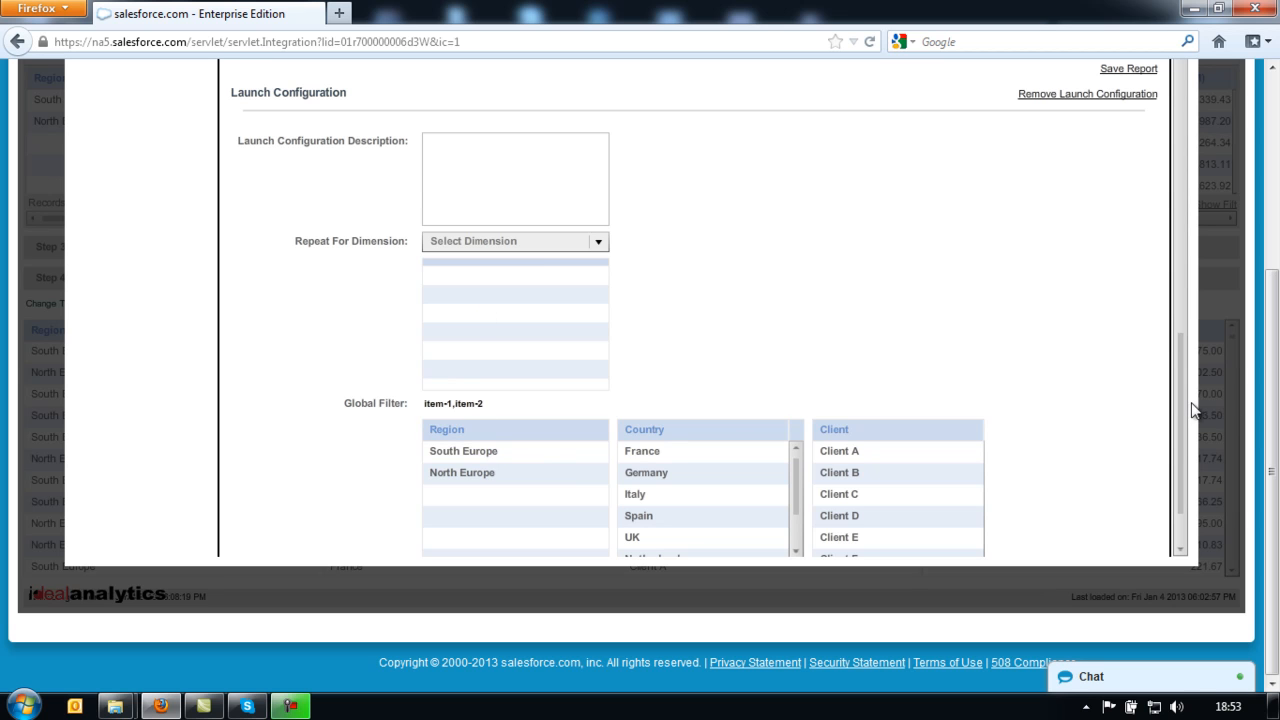
drag(1181, 397, 1180, 425)
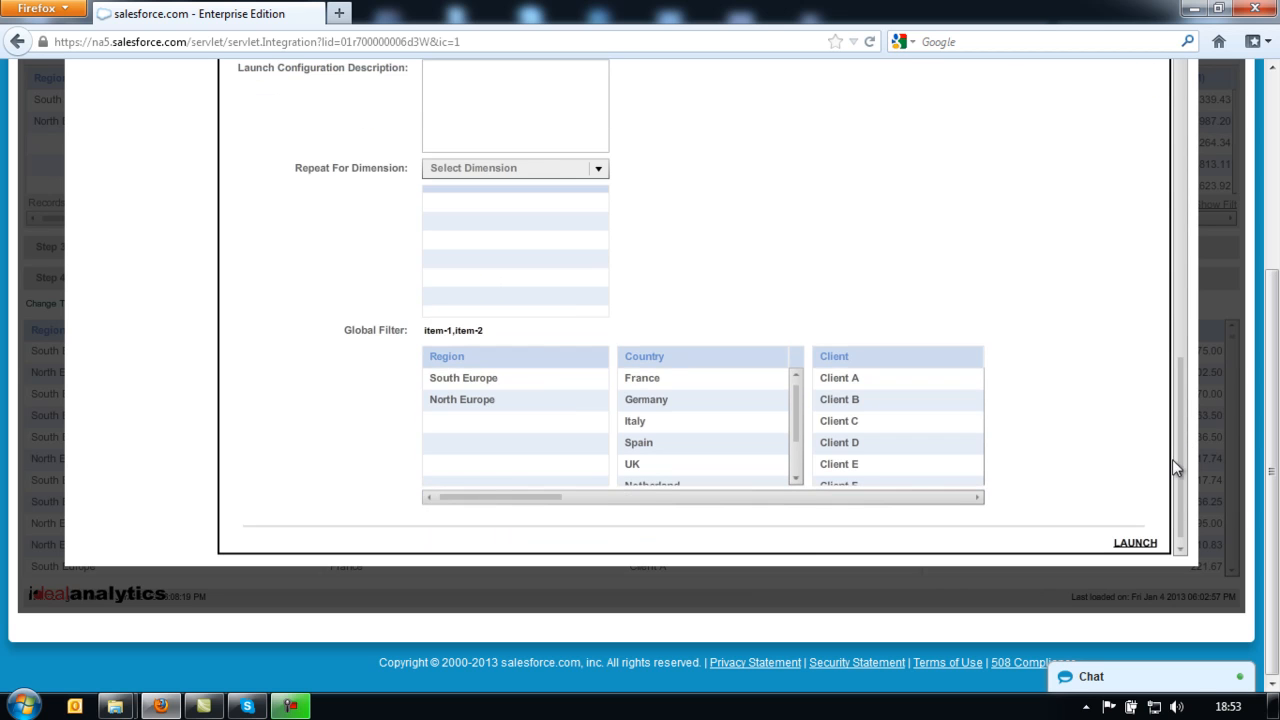
click(1148, 546)
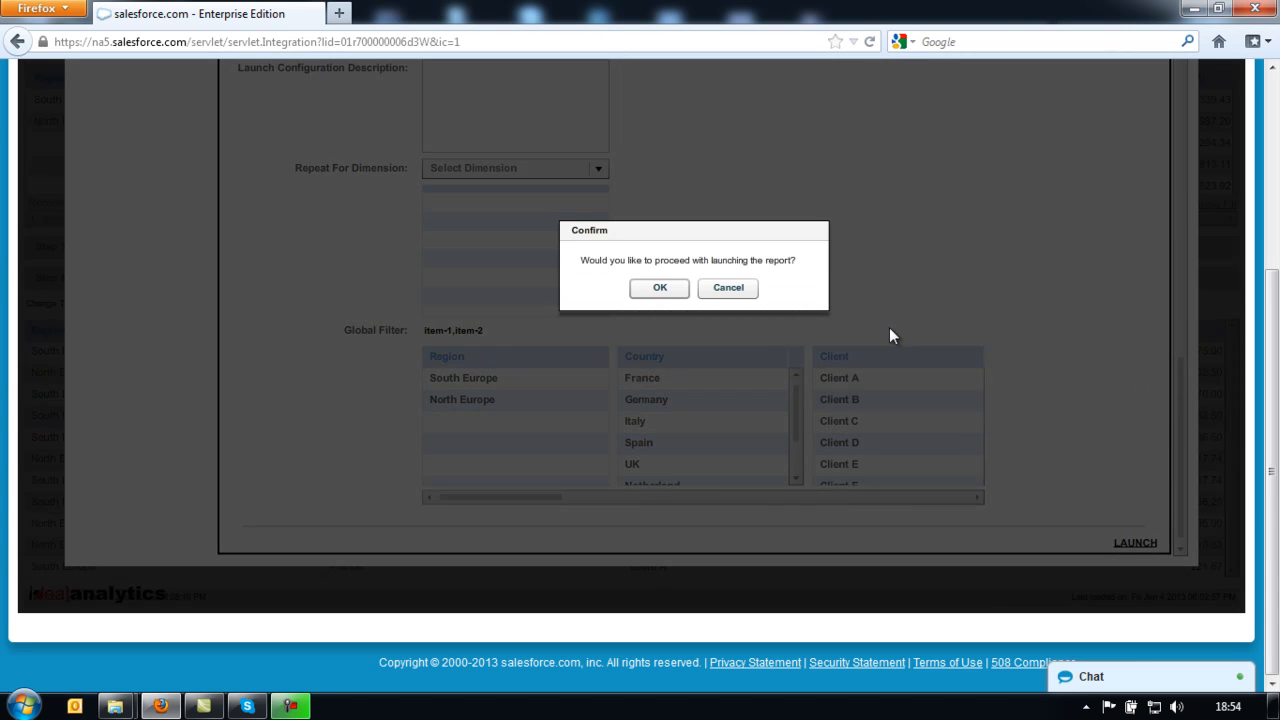
click(668, 292)
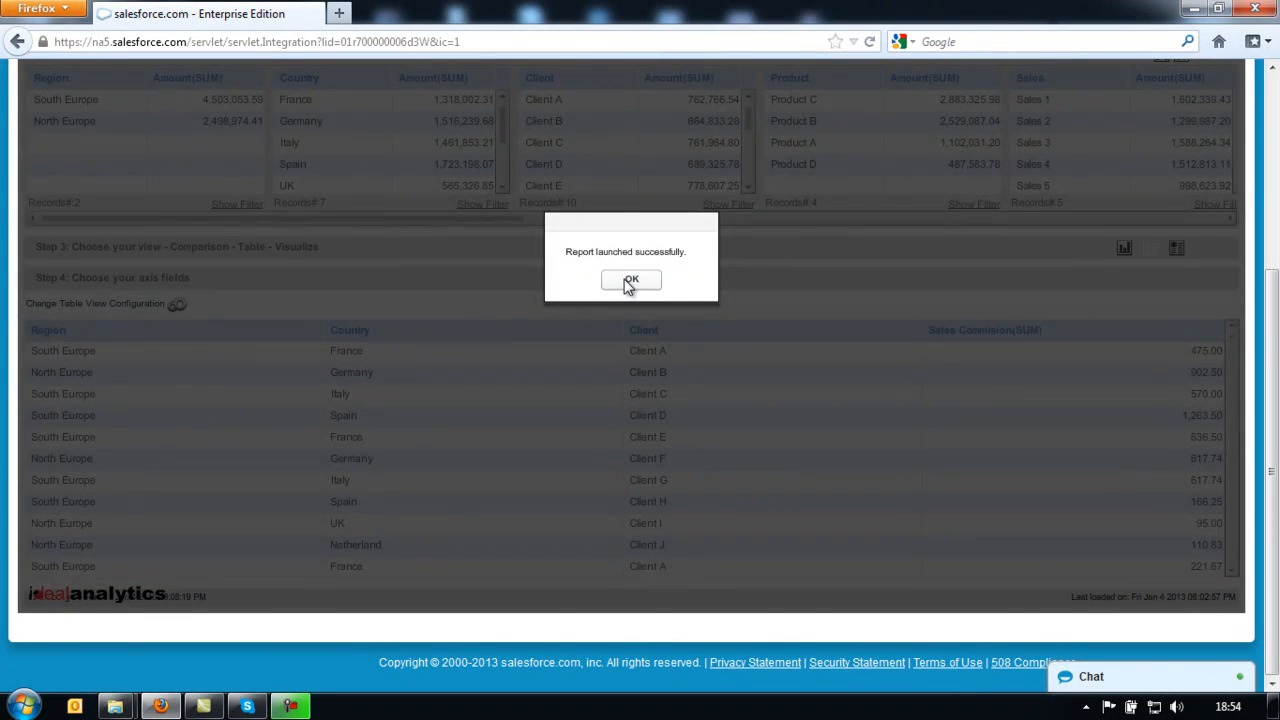
- Download the launched demo-report as demo-report.pdf to the desktop and show the desktop
click(630, 280)
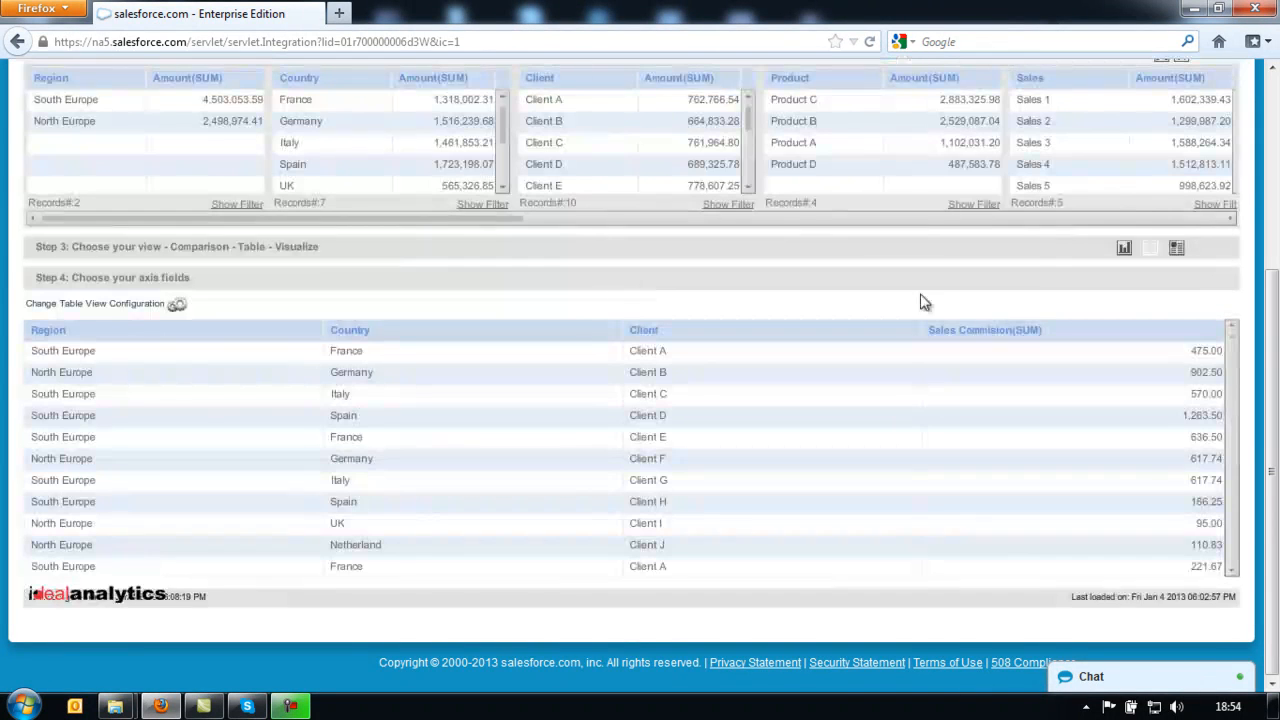
drag(1274, 336, 1278, 159)
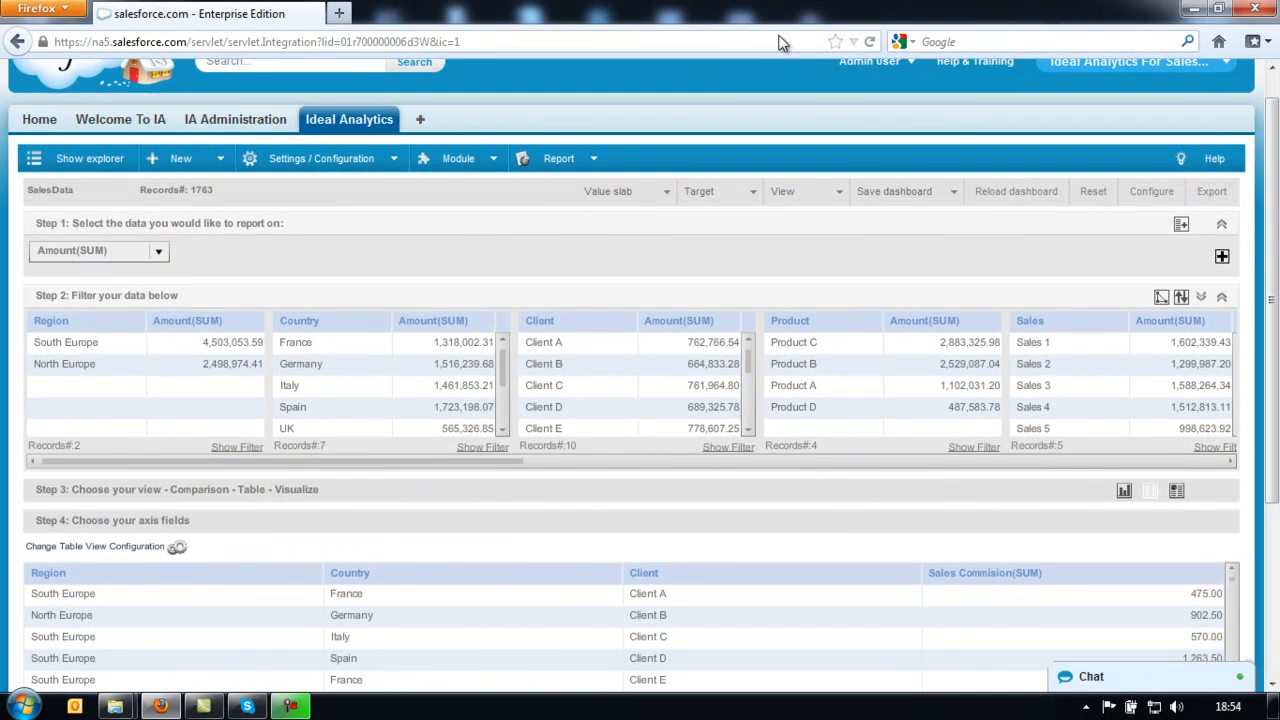
click(593, 158)
click(575, 232)
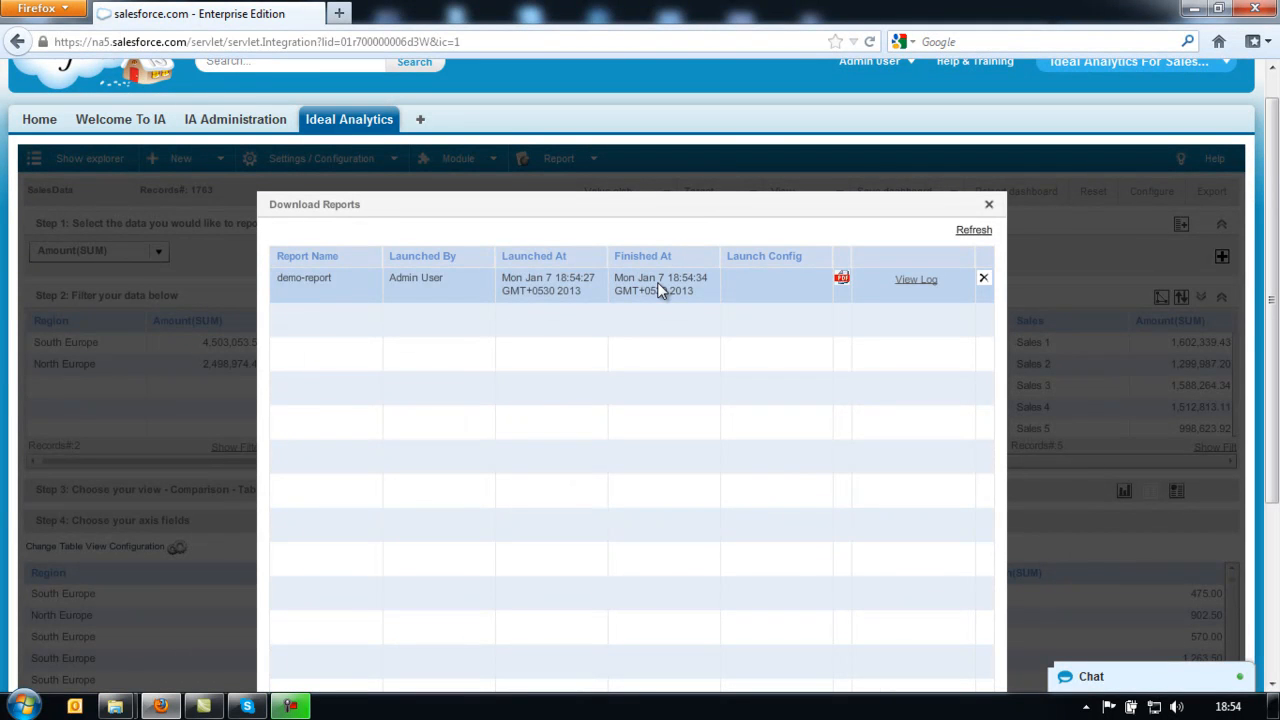
click(840, 277)
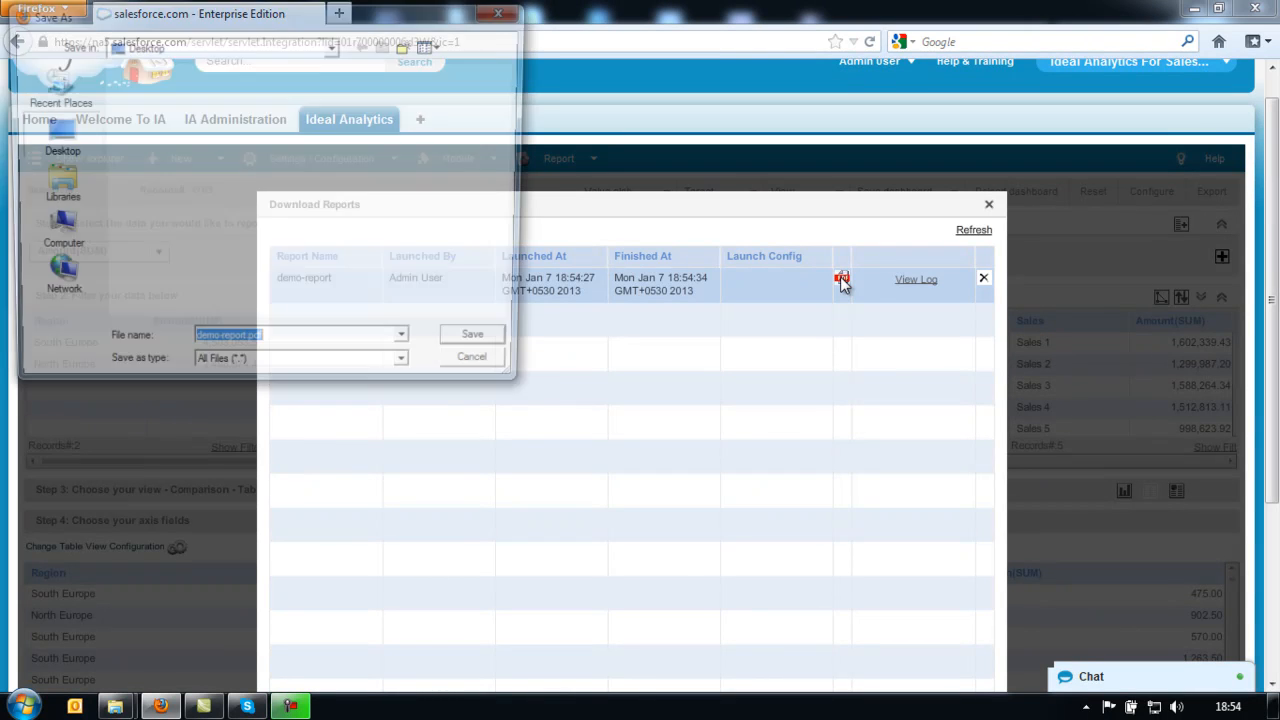
click(478, 352)
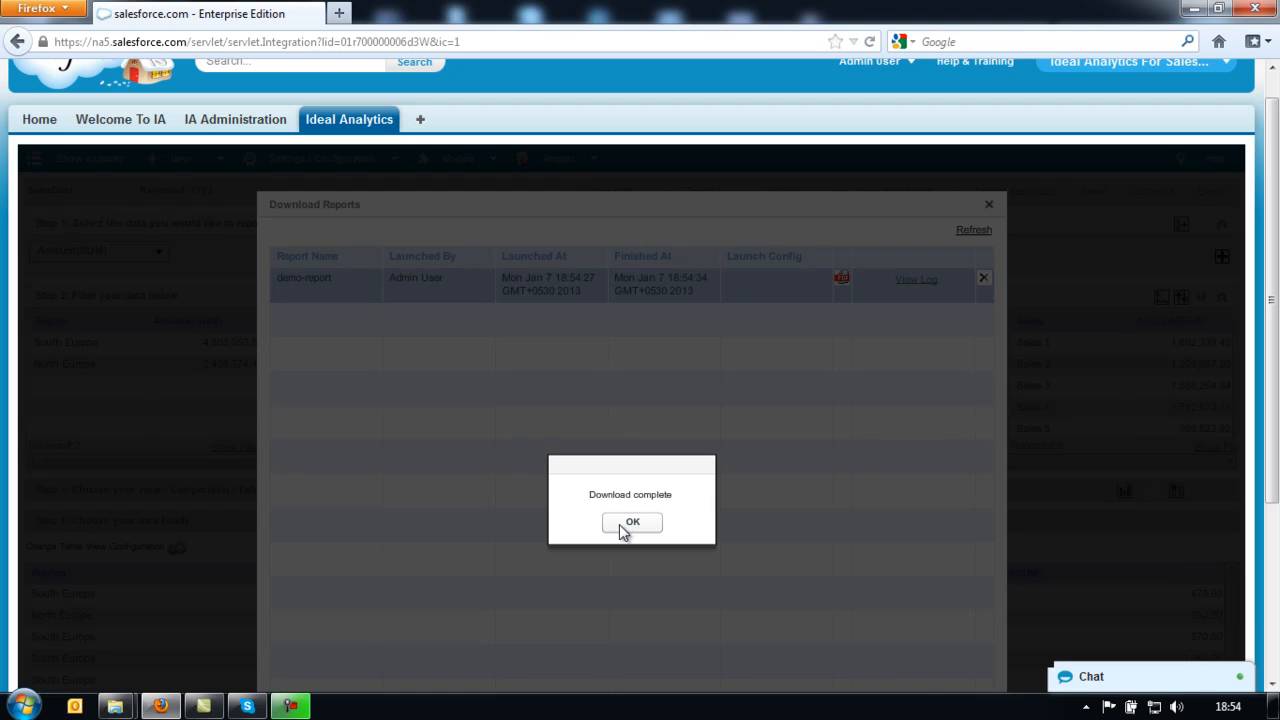
click(626, 526)
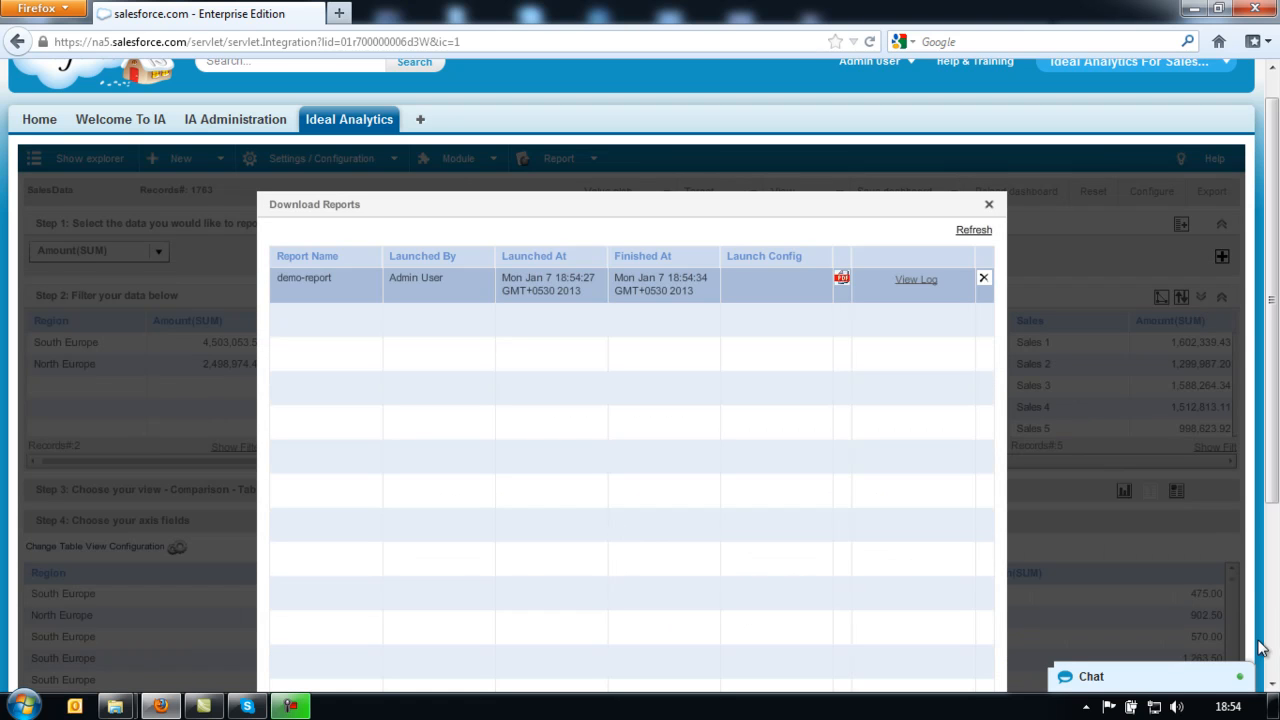
click(1274, 702)
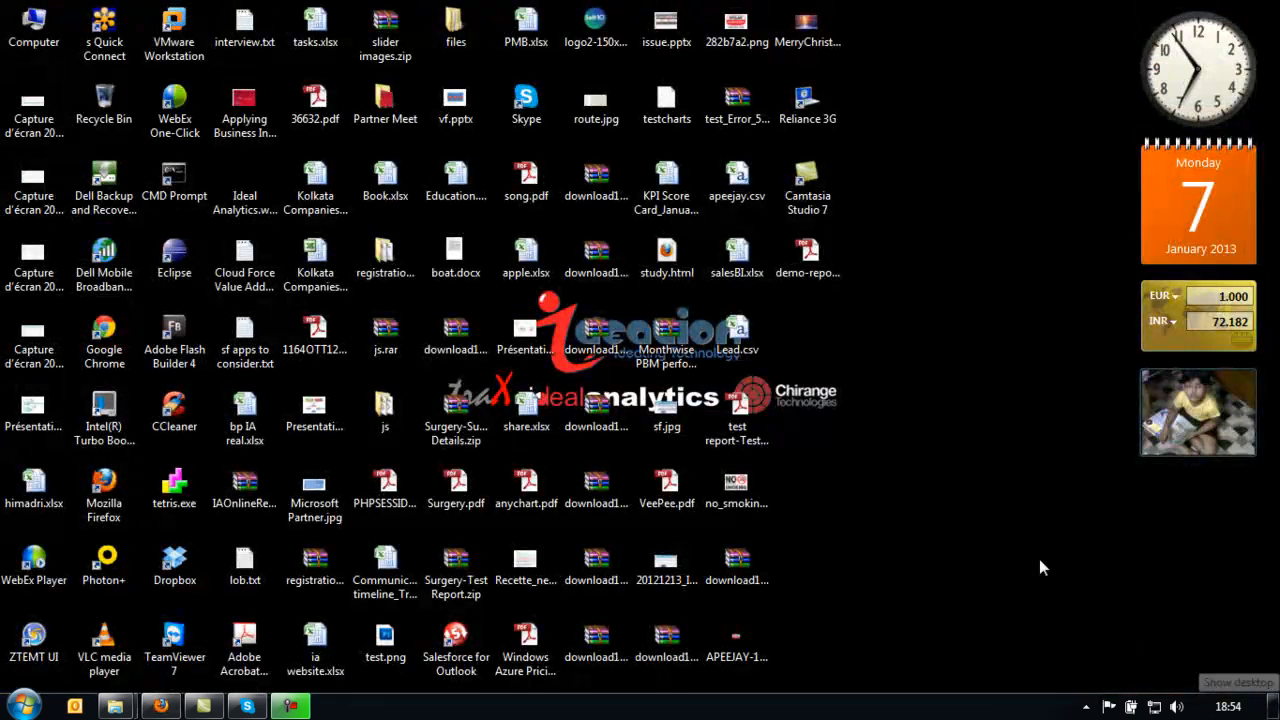
- Open demo-report.pdf in Acrobat and scroll down to page 2 with item-2
double_click(808, 264)
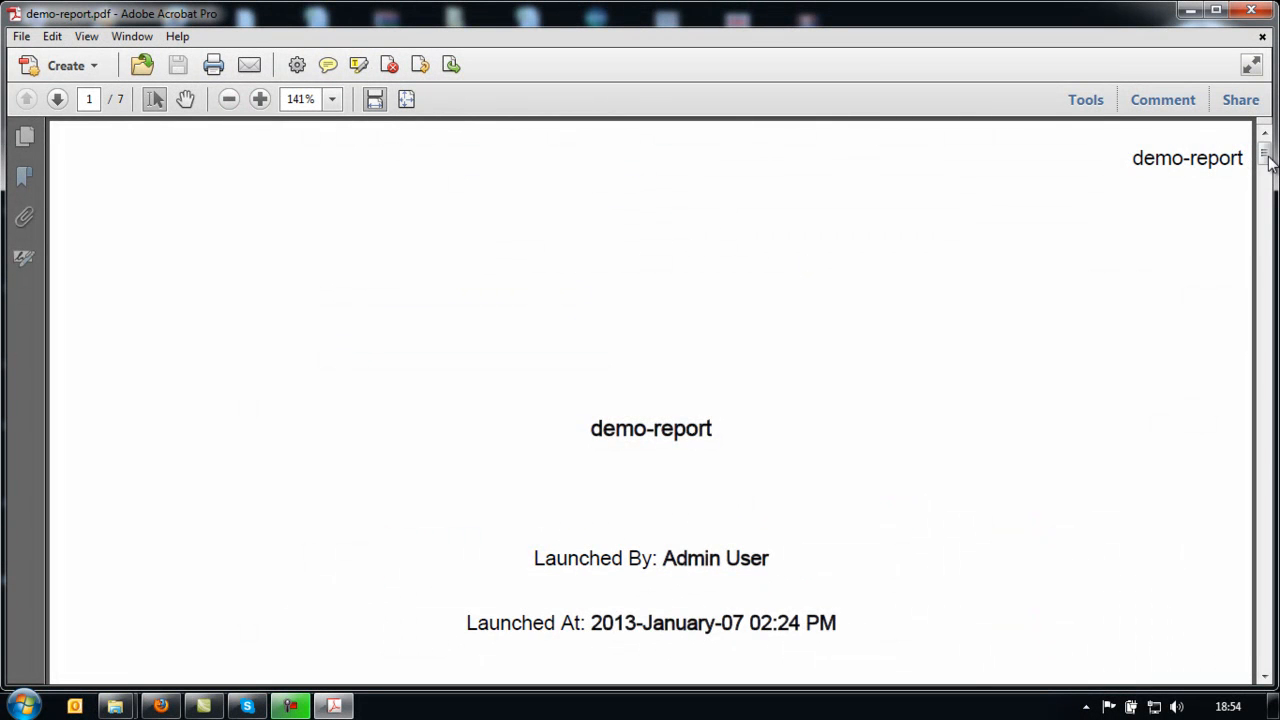
drag(1267, 160, 1270, 540)
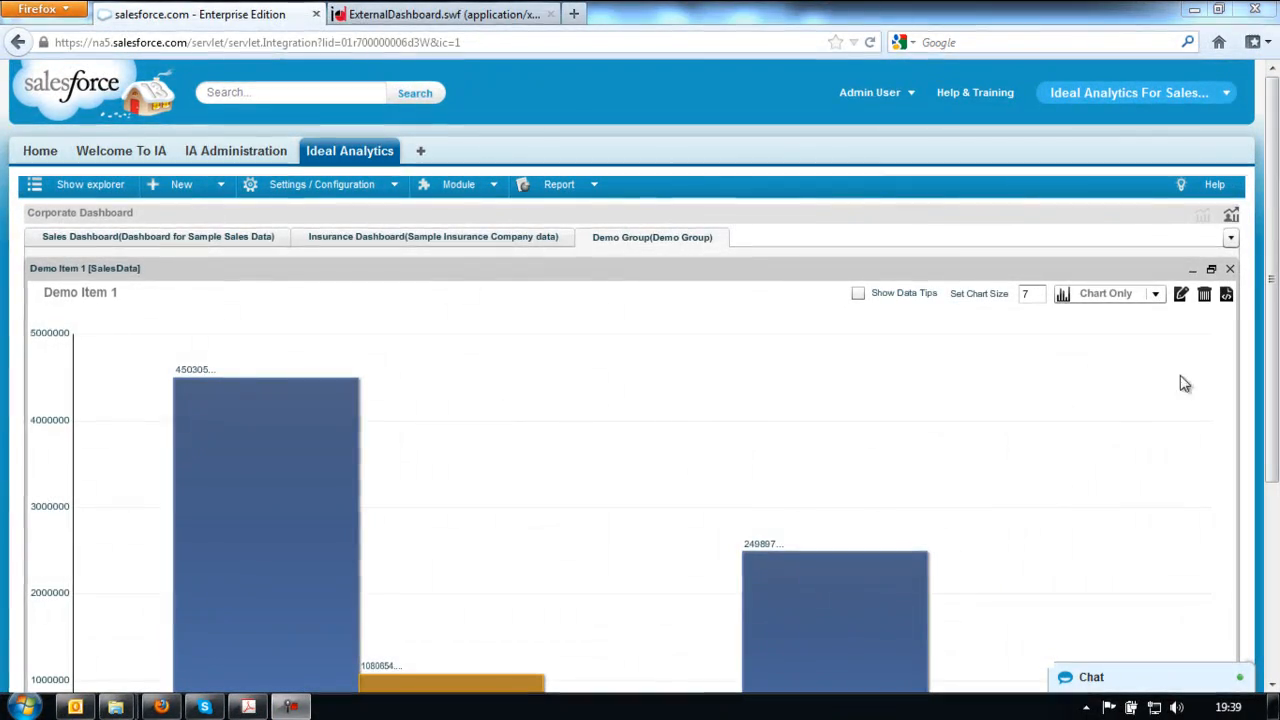
- Copy the Demo Item 1 chart's embed URL, then go to the Salesforce Home page
drag(1275, 328, 1275, 394)
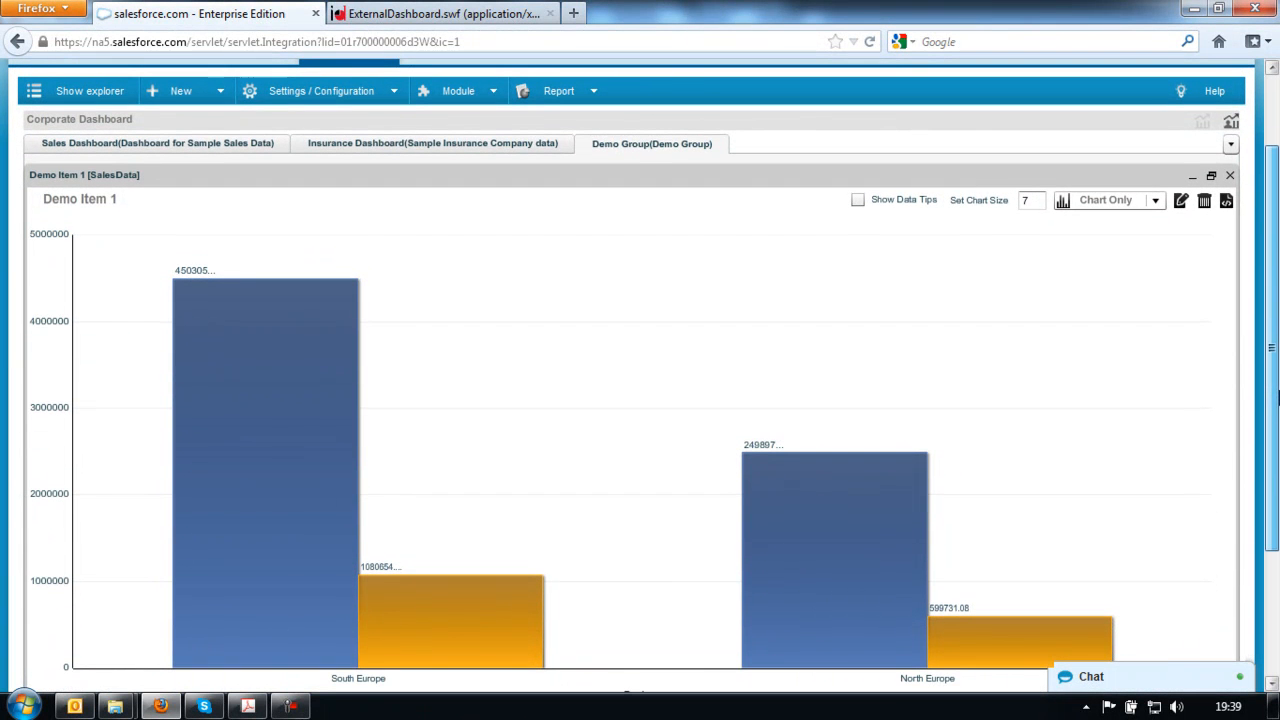
click(1227, 203)
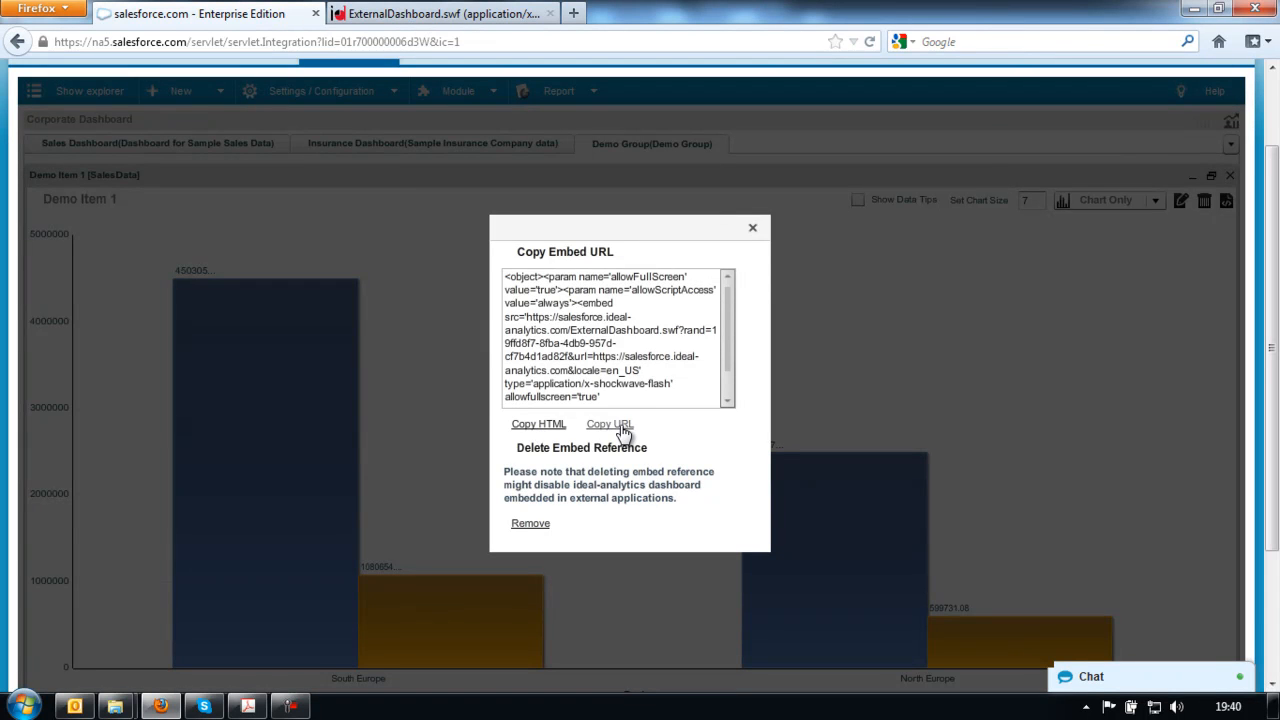
scroll(728, 388, down, 1)
drag(727, 396, 728, 295)
click(753, 228)
scroll(445, 313, up, 2)
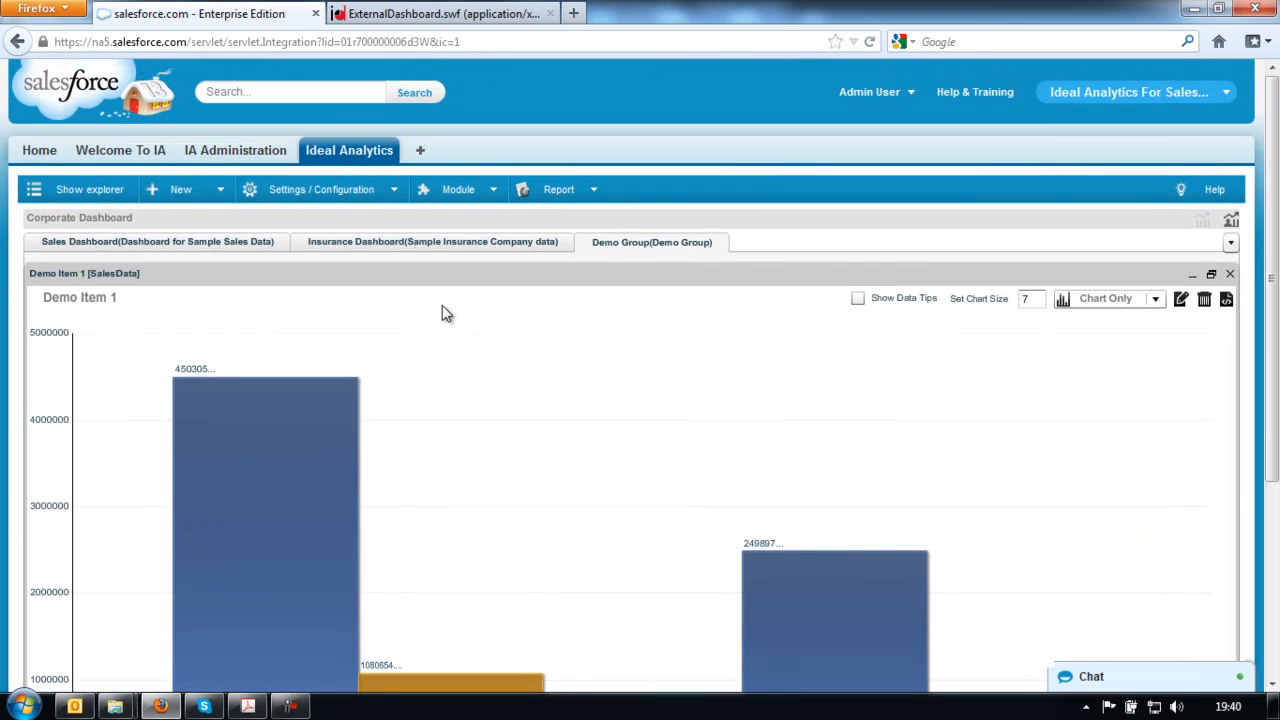
click(39, 152)
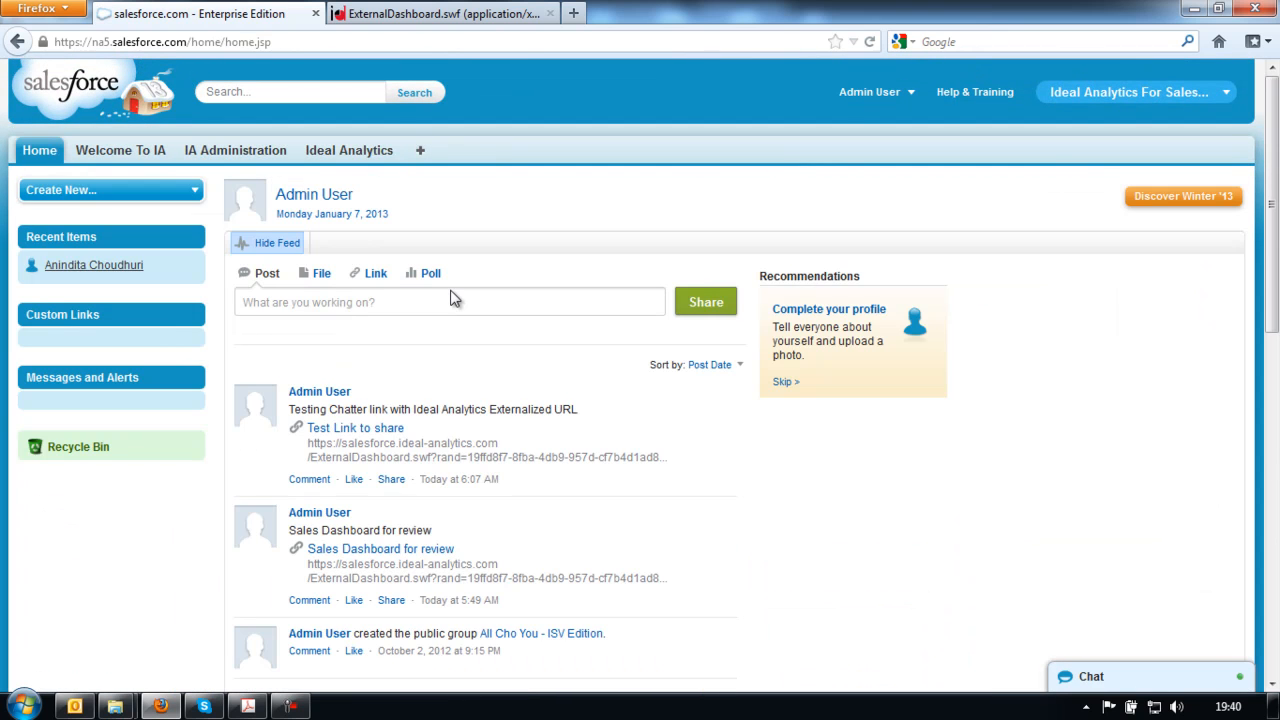
- Post the pasted dashboard URL in Chatter as 'Sales Link' captioned 'Showing the Sales Dashboard in Chatter', then open it
click(371, 275)
click(457, 313)
key(ctrl+v)
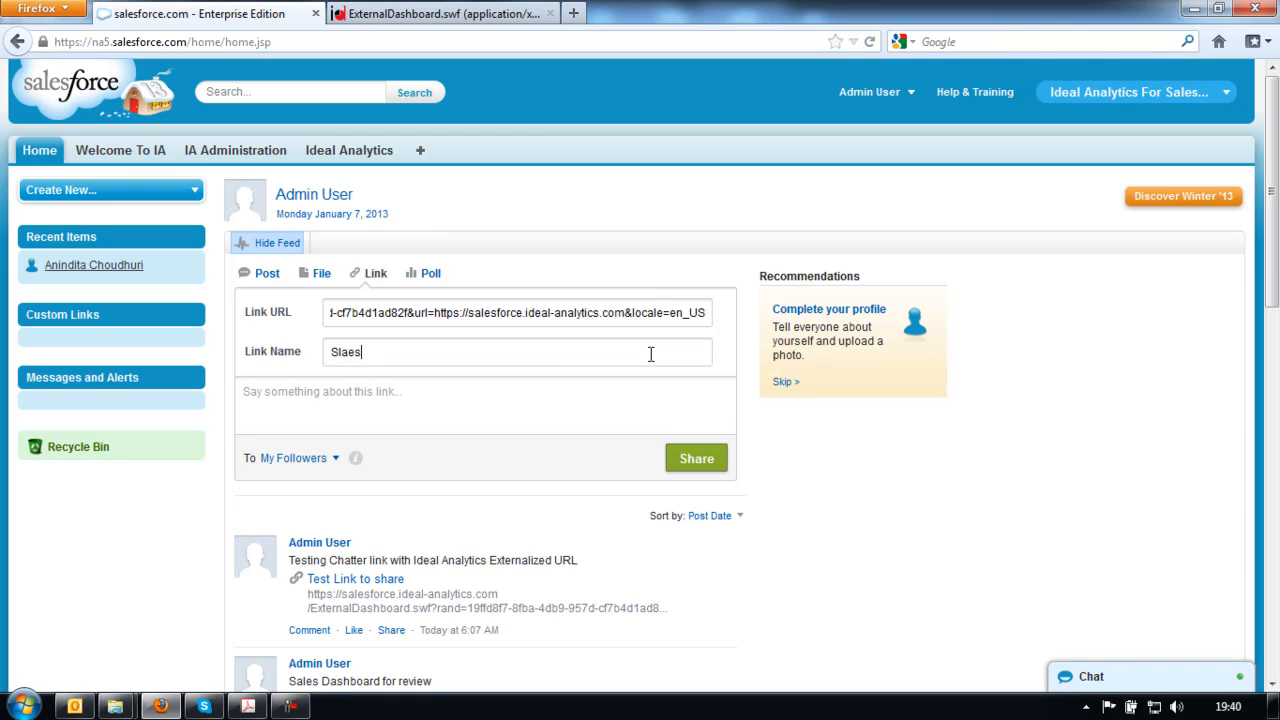
key(BackSpace)
key(BackSpace)
key(BackSpace)
key(BackSpace)
key(BackSpace)
text(ales Link)
key(Tab)
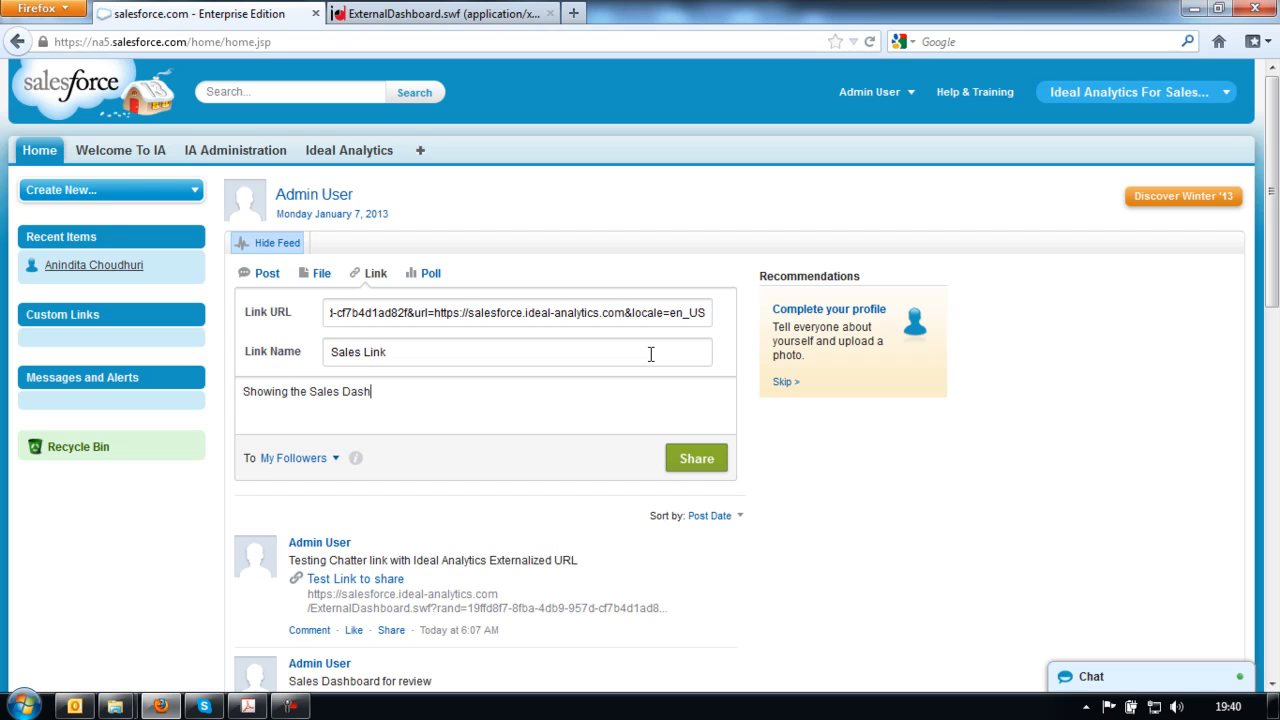
text(board in Chatter)
click(712, 461)
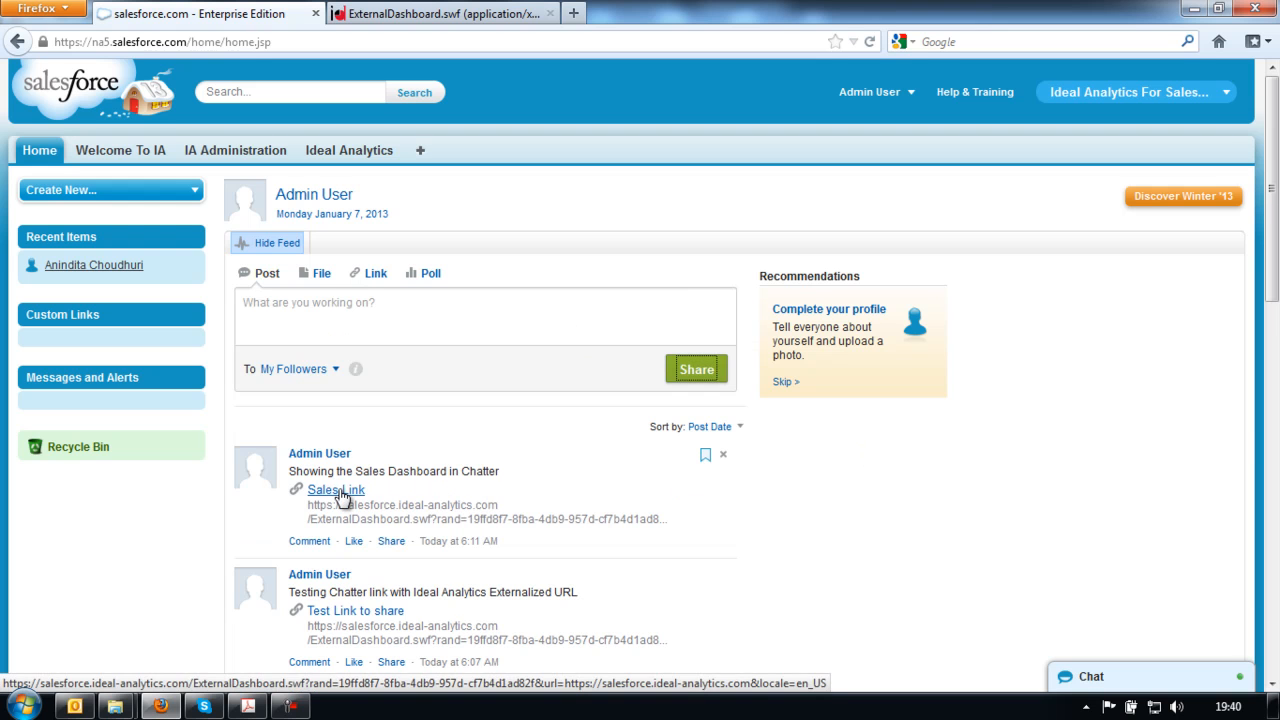
click(340, 492)
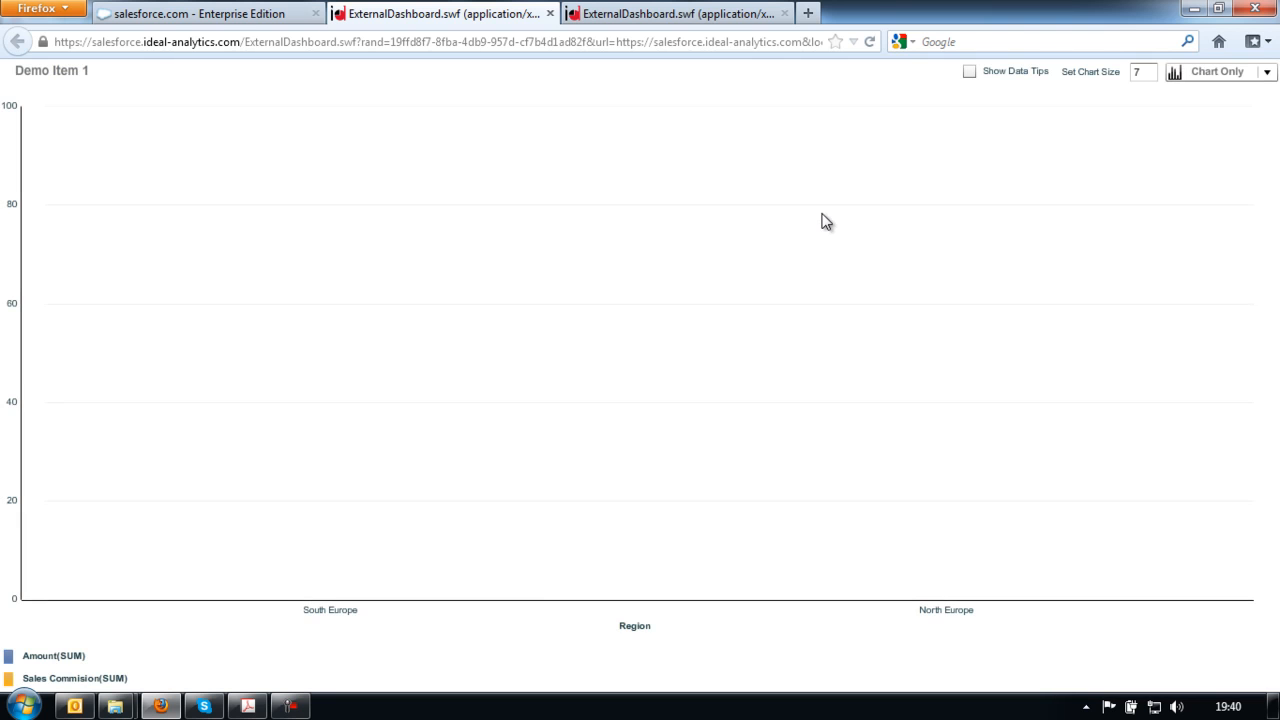
- Switch the shared Demo Item 1 chart to Data & Chart view, then back to Chart Only
click(1216, 76)
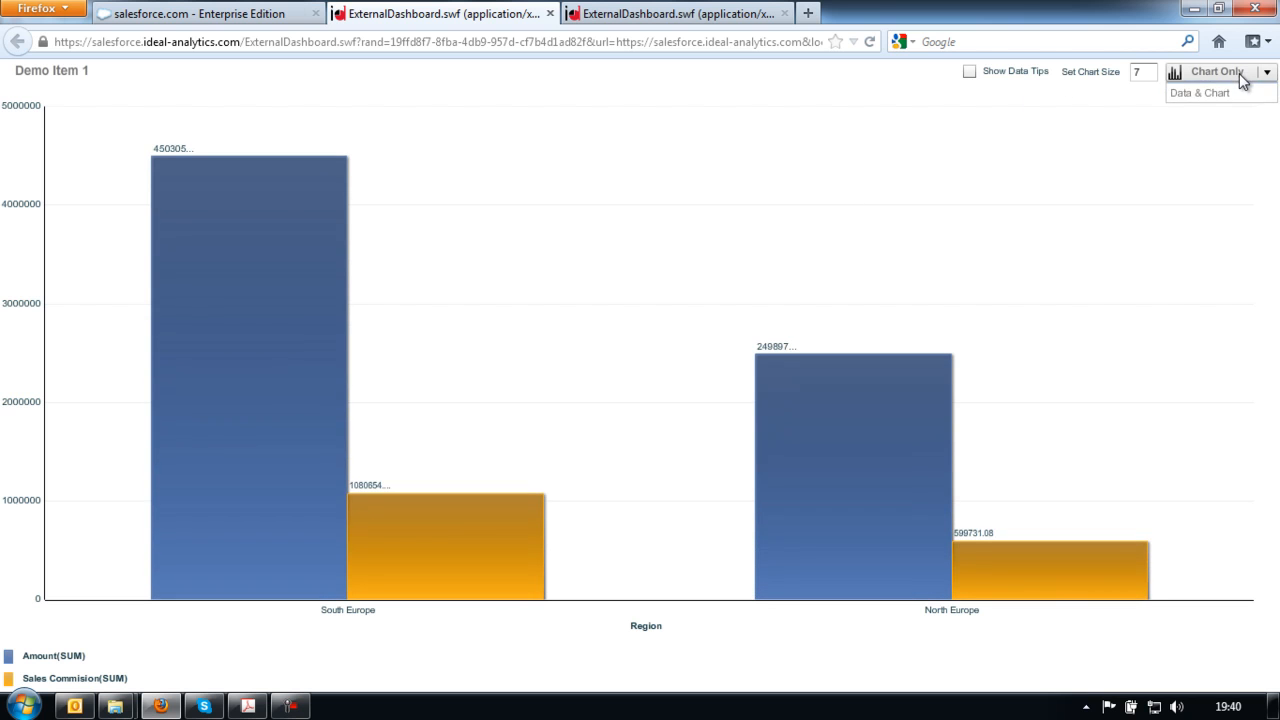
click(1232, 140)
click(1222, 72)
click(1197, 110)
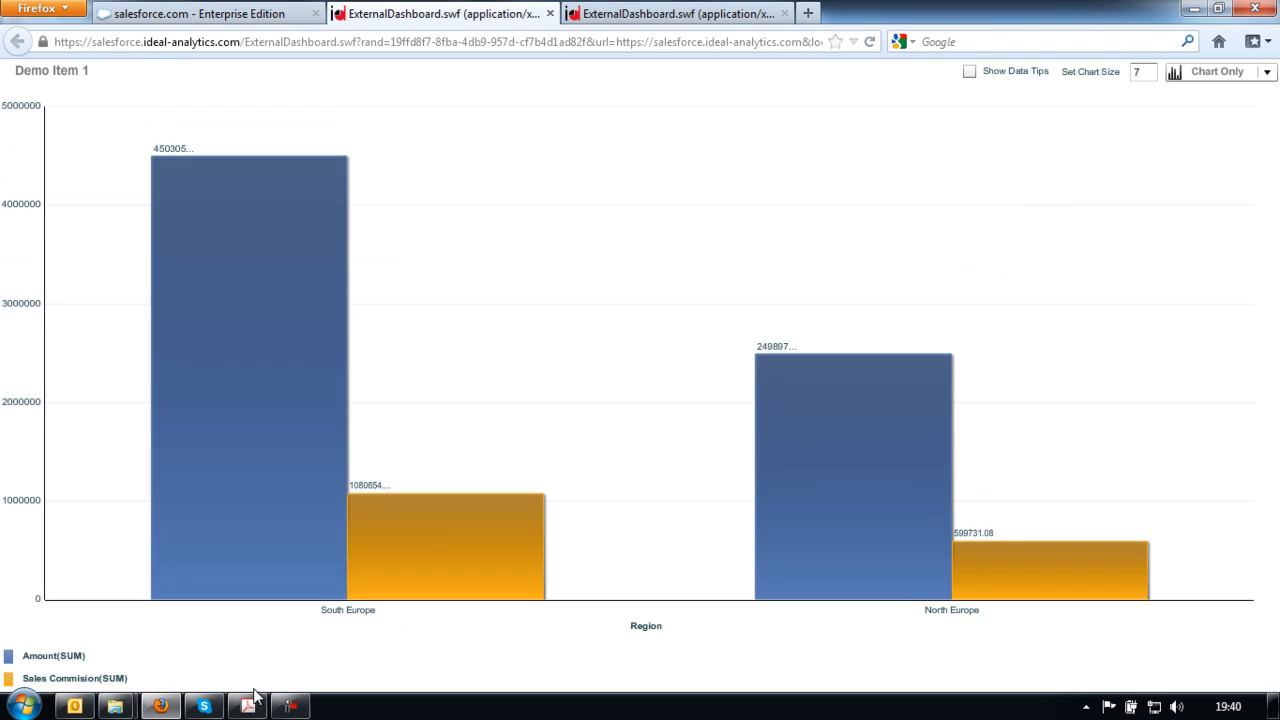
- Bring up Live Report.pdf and toggle its embedded chart to Data & Chart, then Chart Only
click(250, 708)
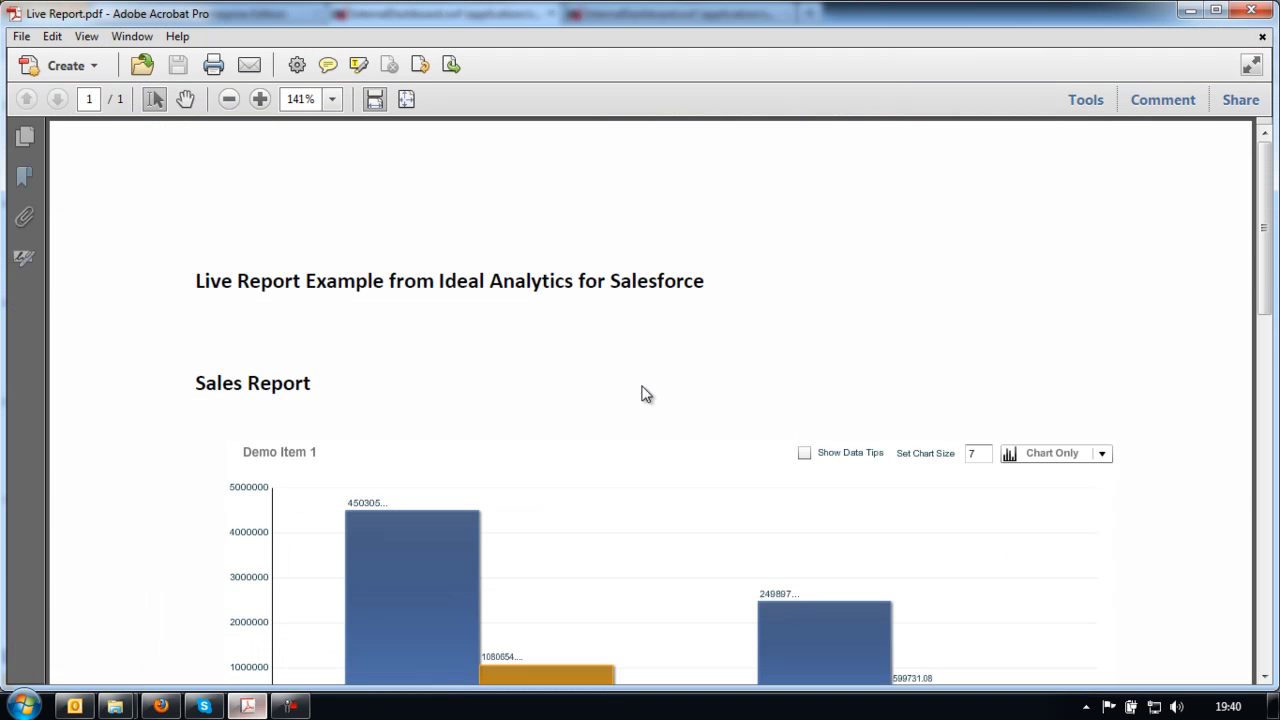
scroll(797, 316, down, 2)
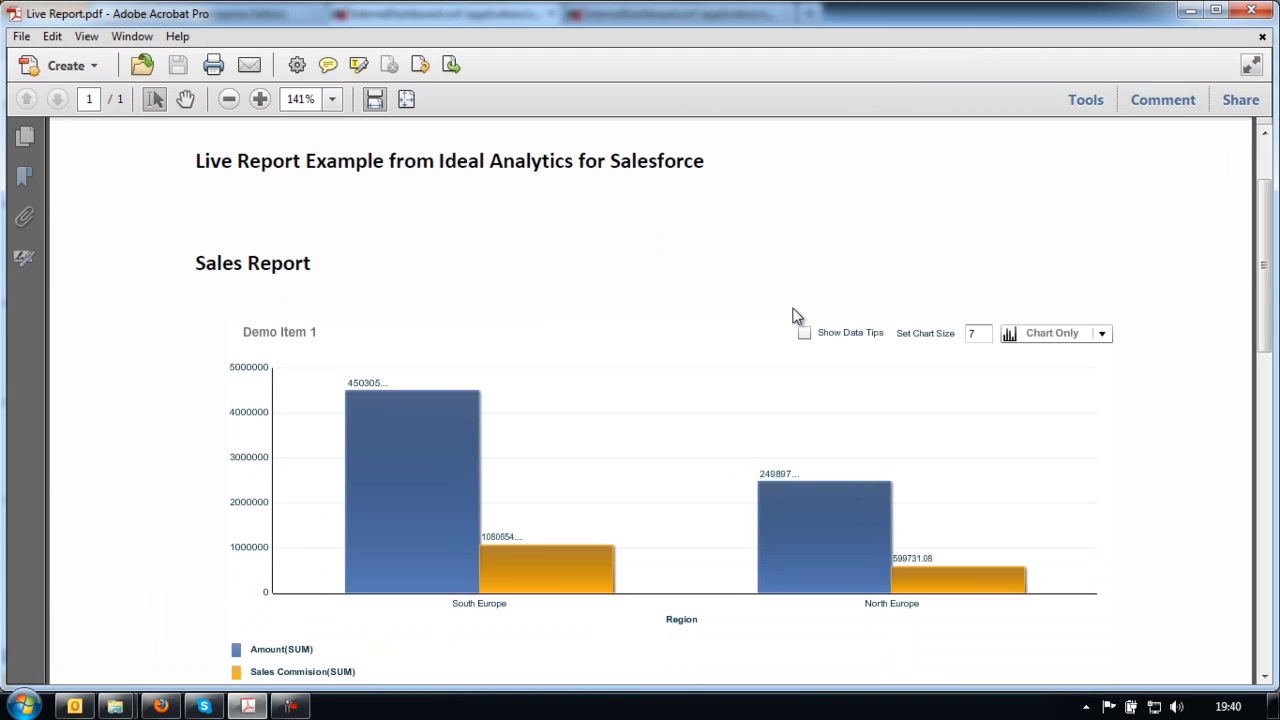
click(1097, 340)
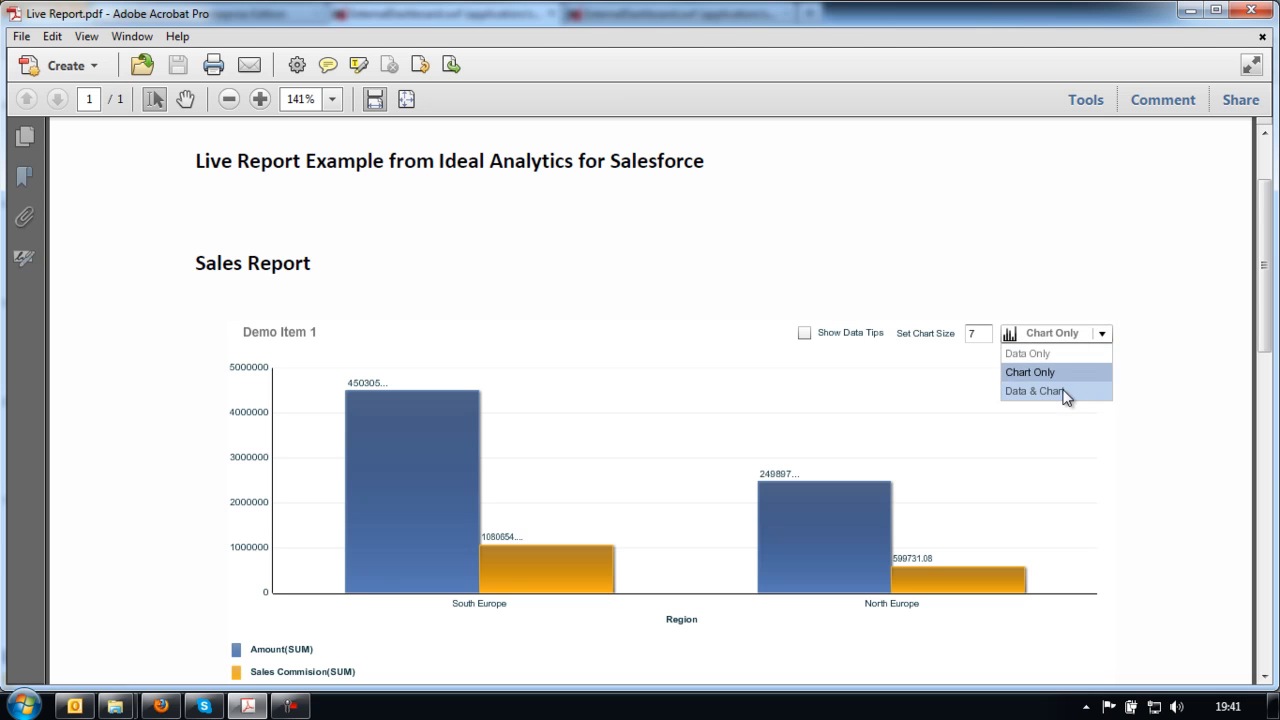
click(1034, 391)
scroll(1175, 392, down, 1)
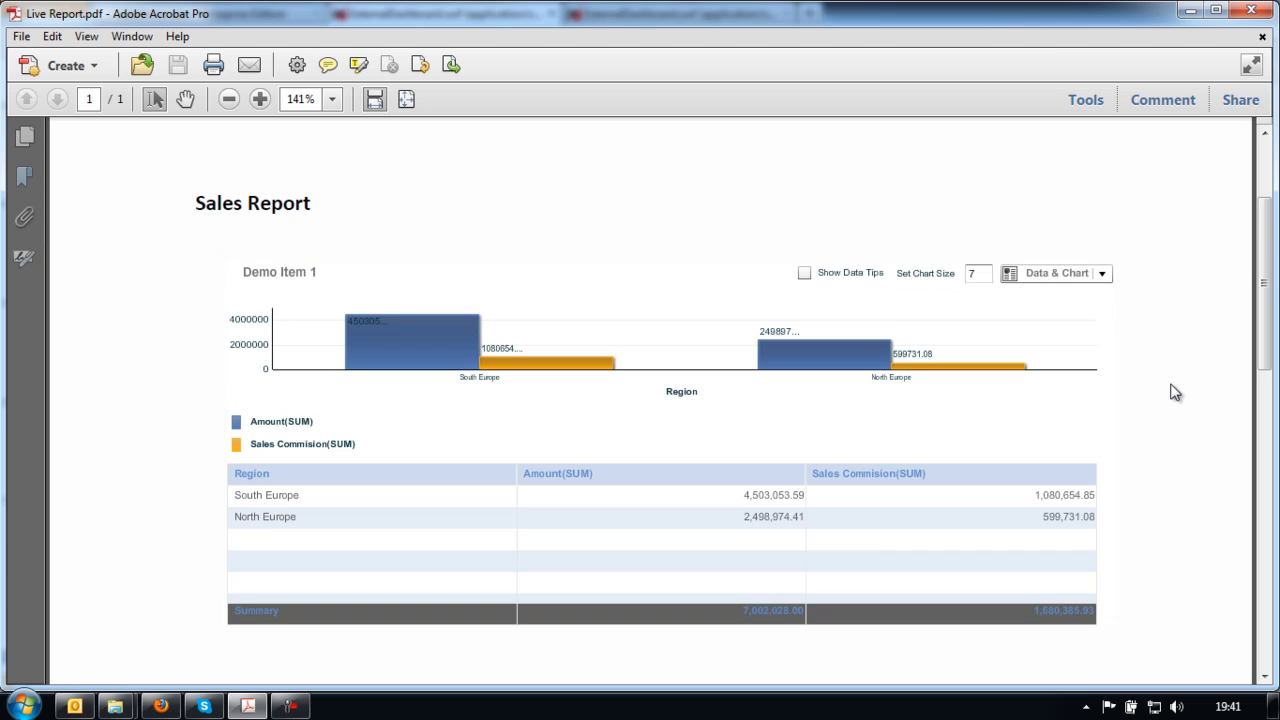
click(1068, 278)
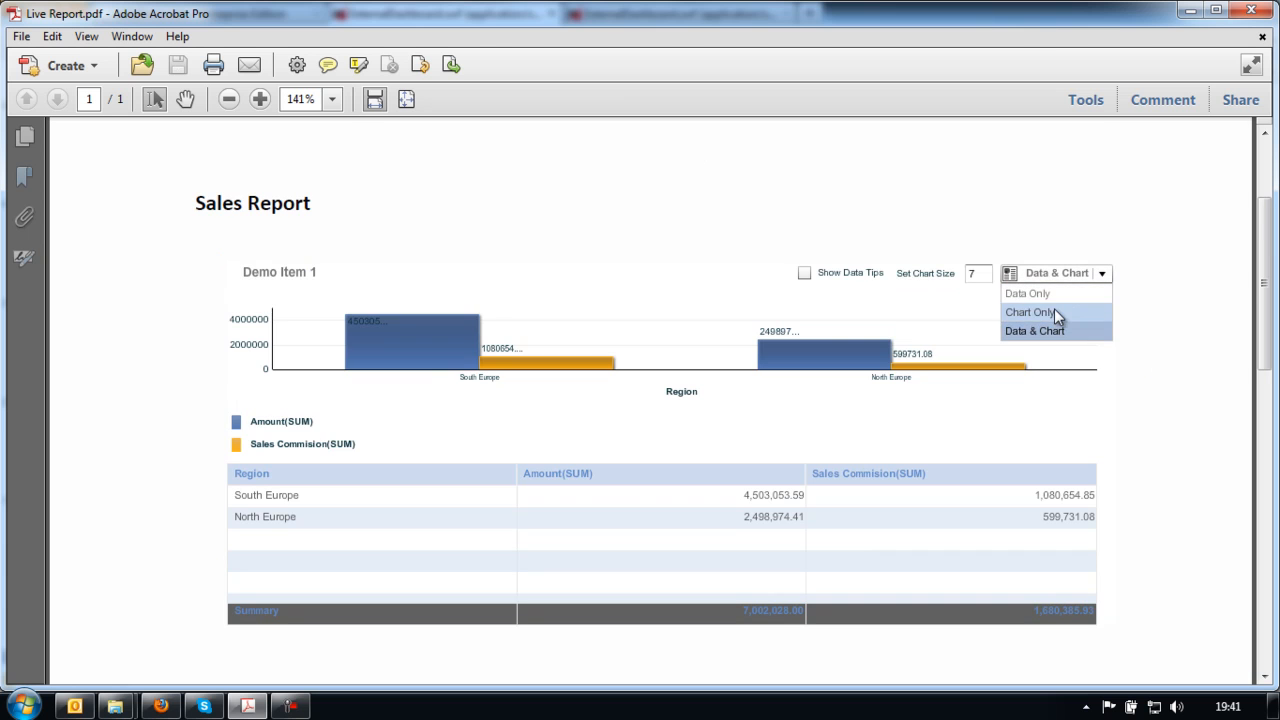
click(1054, 309)
drag(1270, 349, 1270, 316)
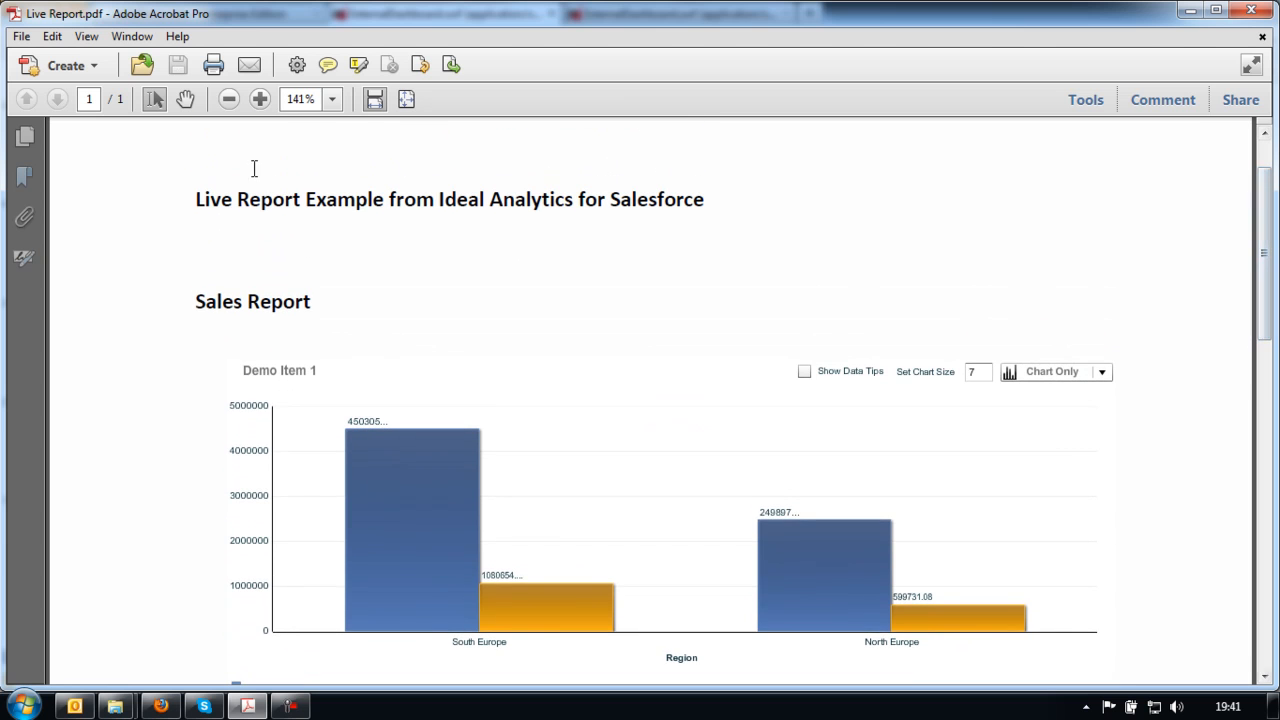
- Select and then deselect 'Live Report' in the PDF heading, and scroll down the report
drag(196, 199, 268, 199)
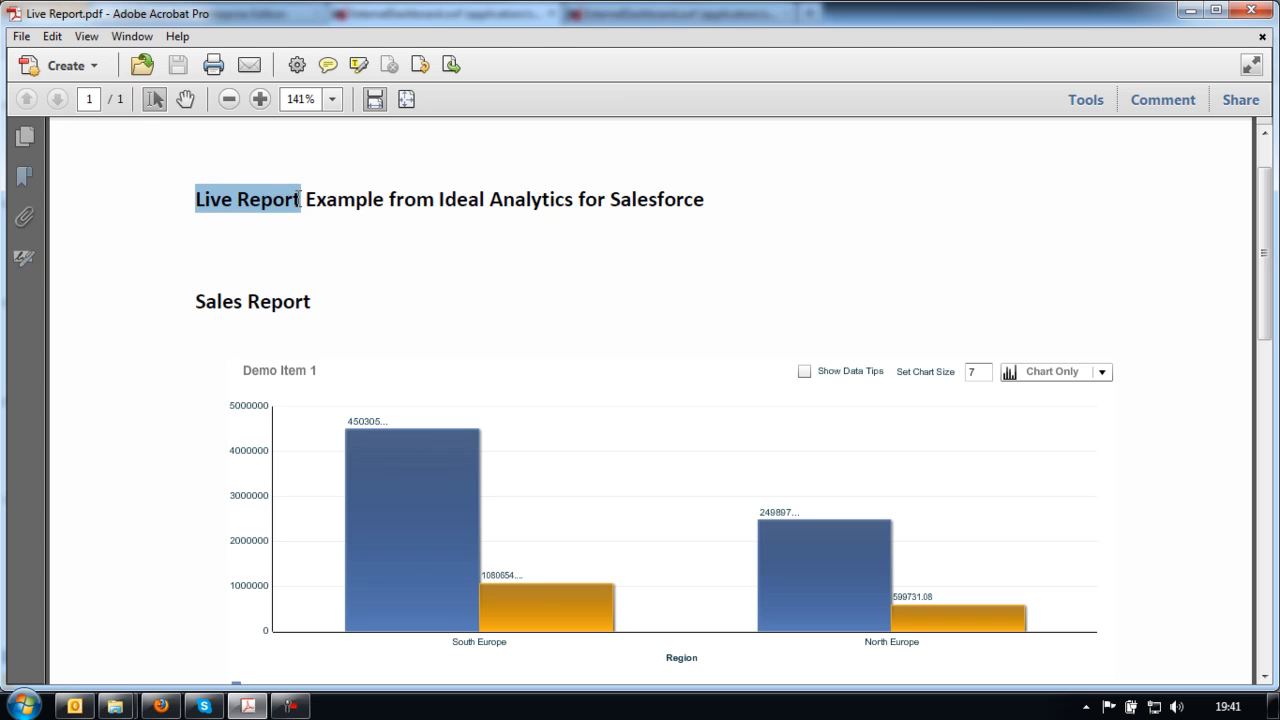
click(699, 224)
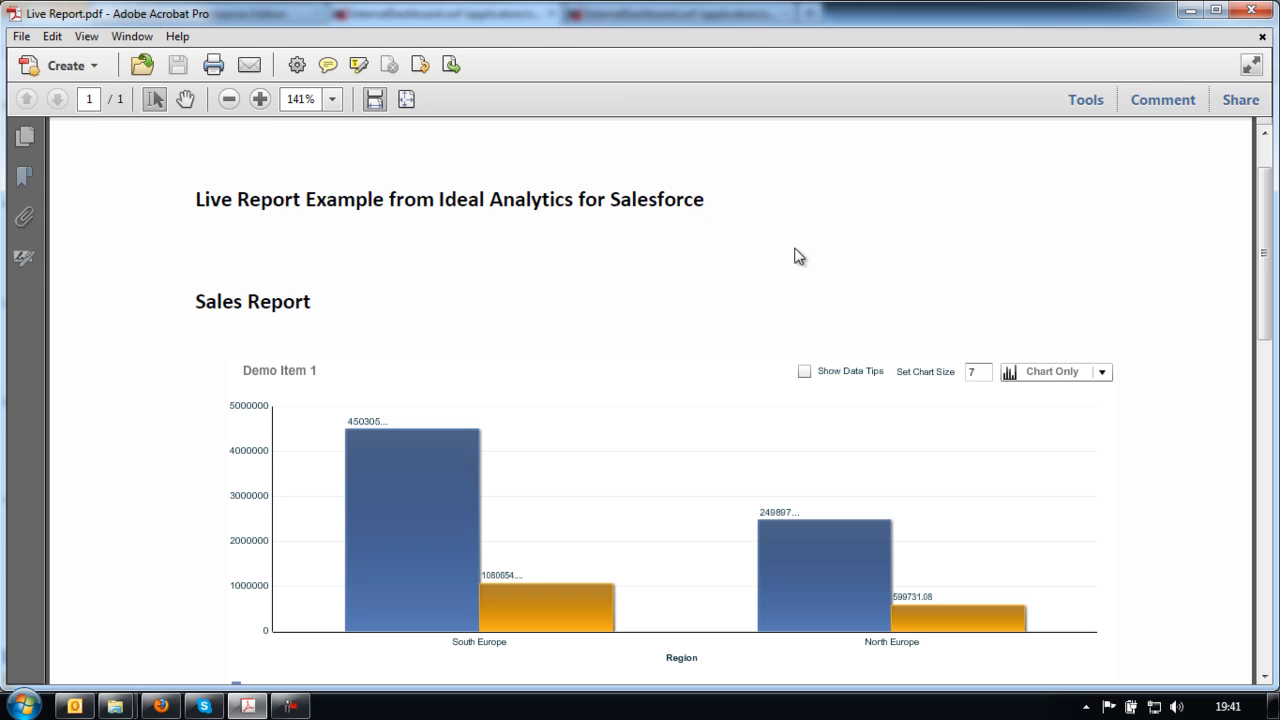
scroll(862, 262, down, 1)
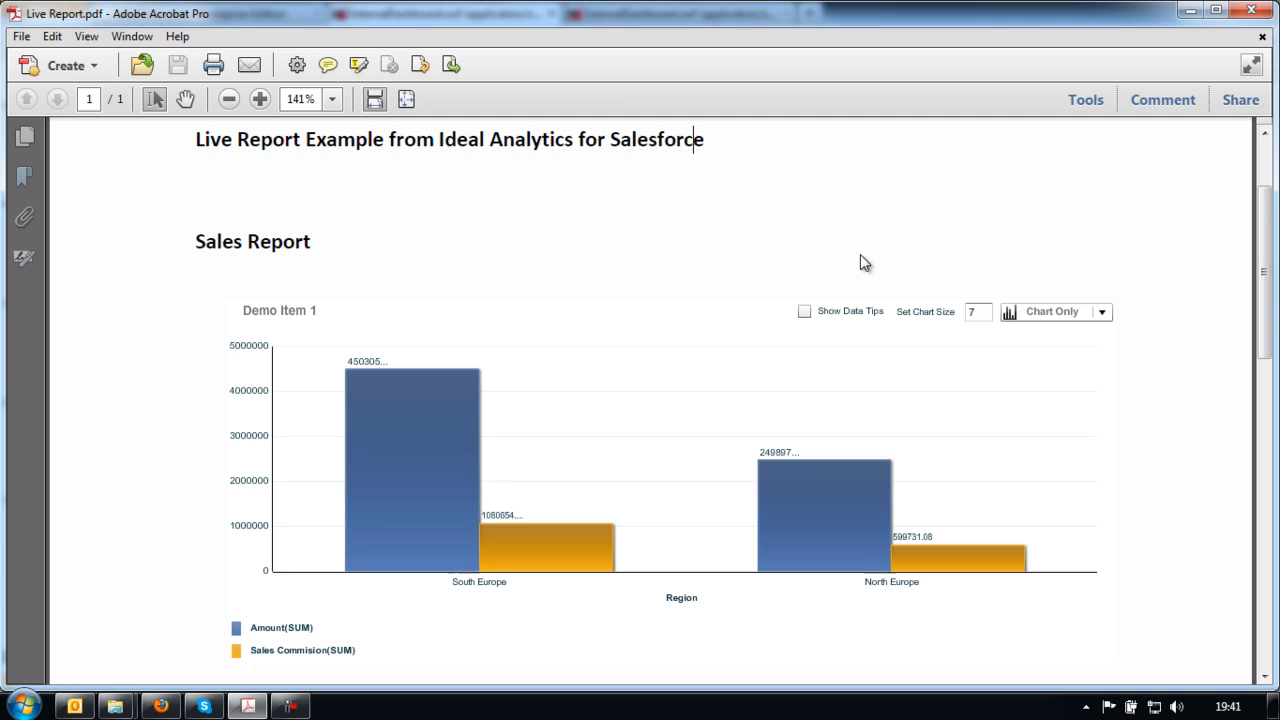
scroll(862, 262, down, 1)
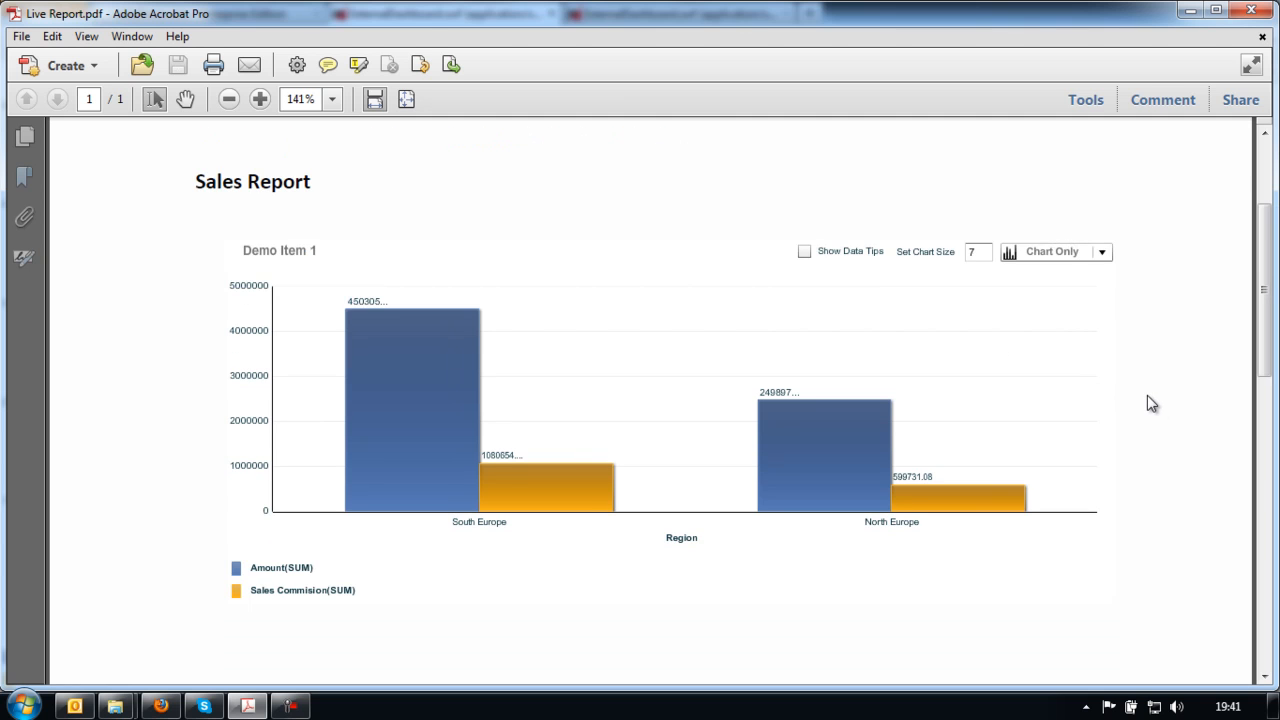